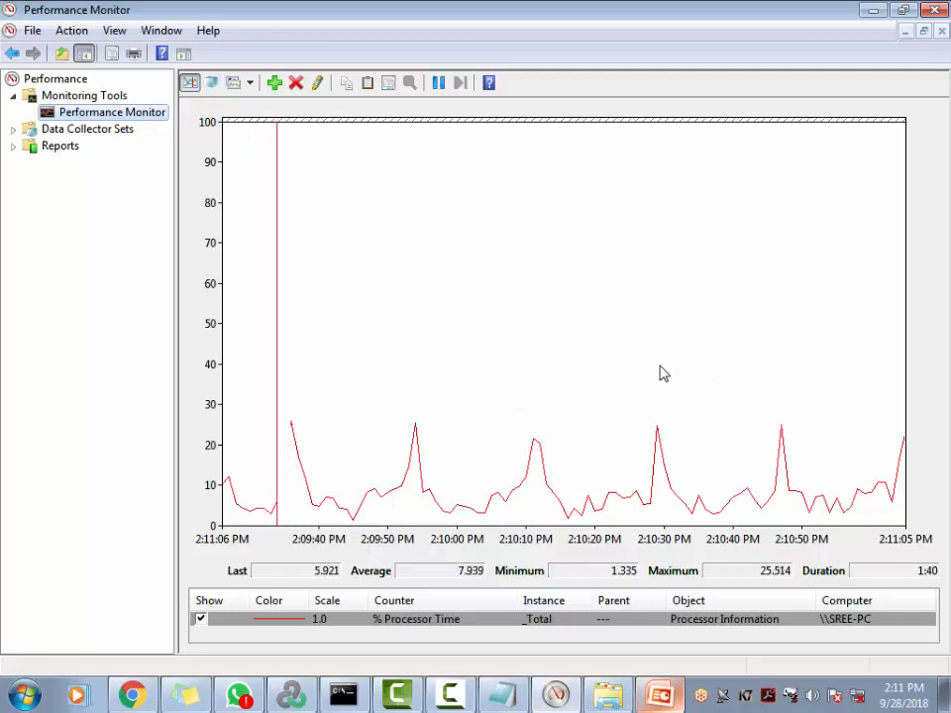
Step: Start creating a new data collector set in the User Defined group of Data Collector Sets
left_click(13, 129)
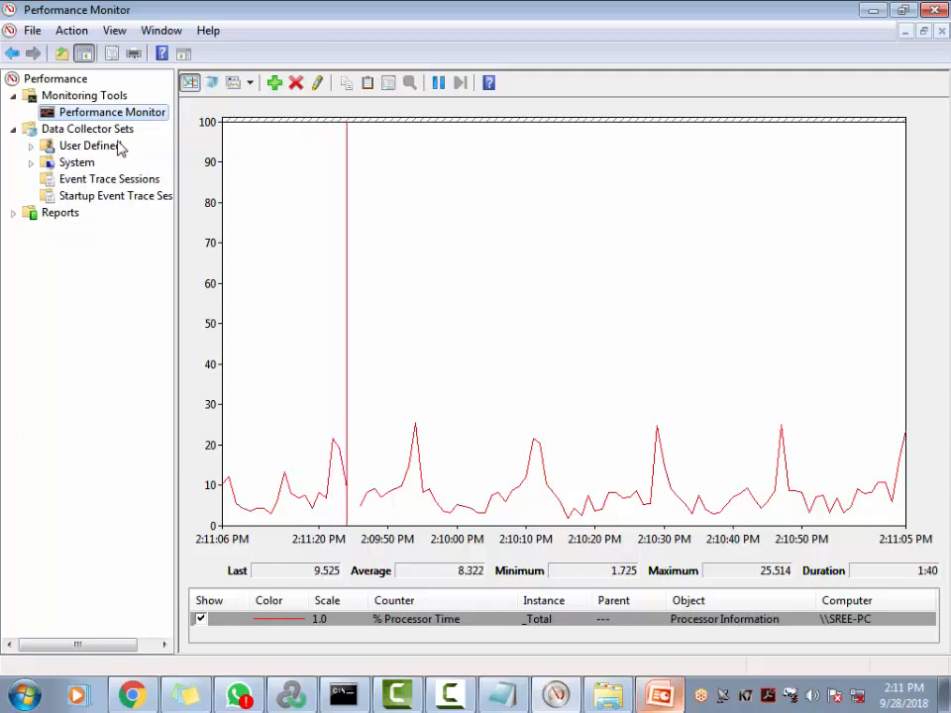
left_click(31, 145)
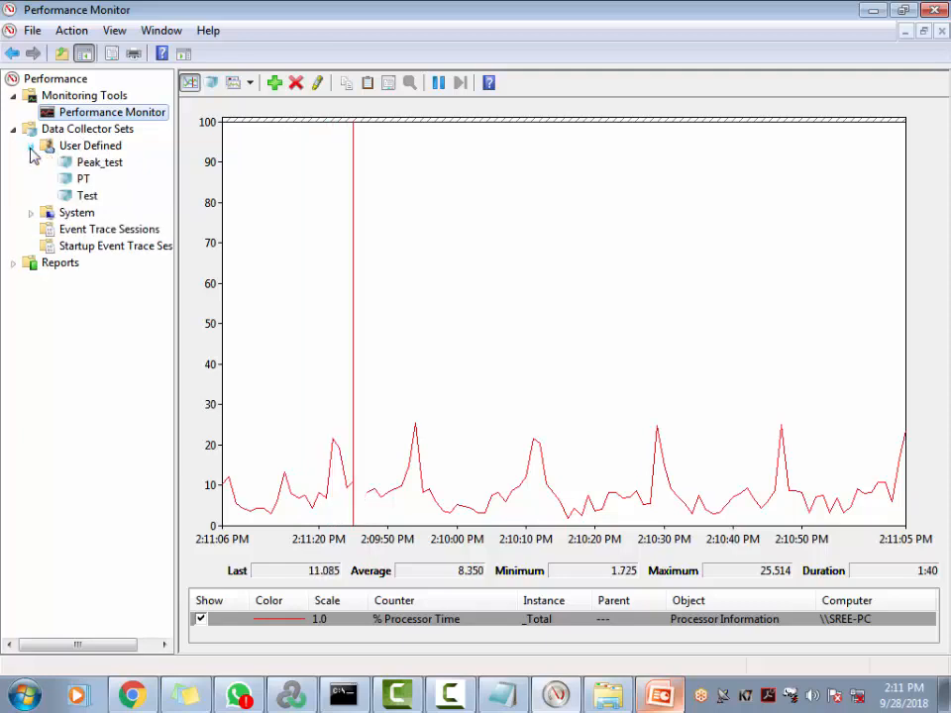
left_click(106, 147)
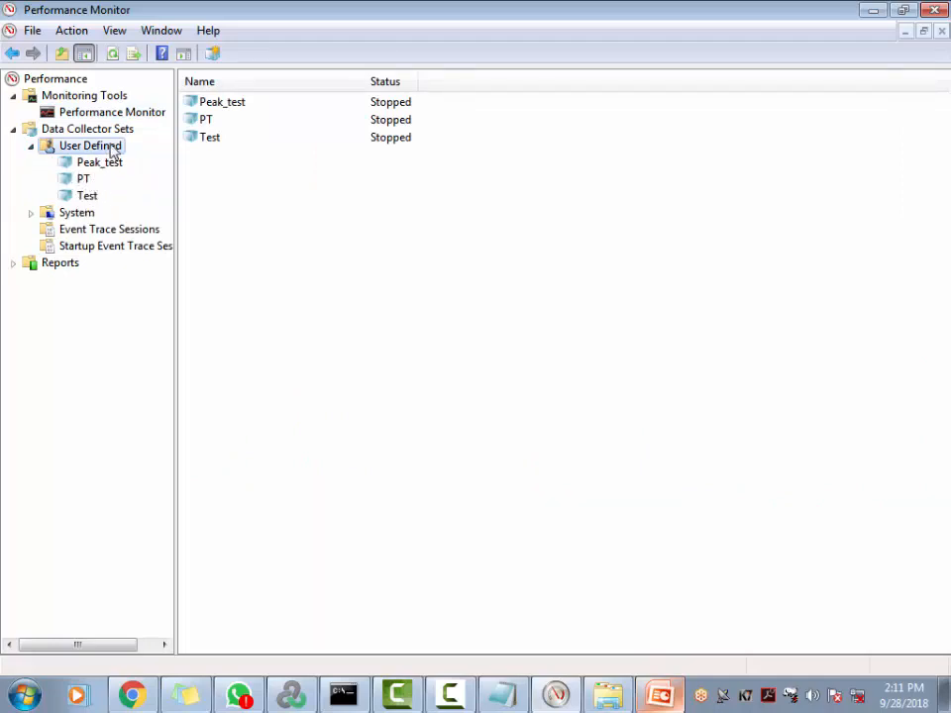
right_click(114, 150)
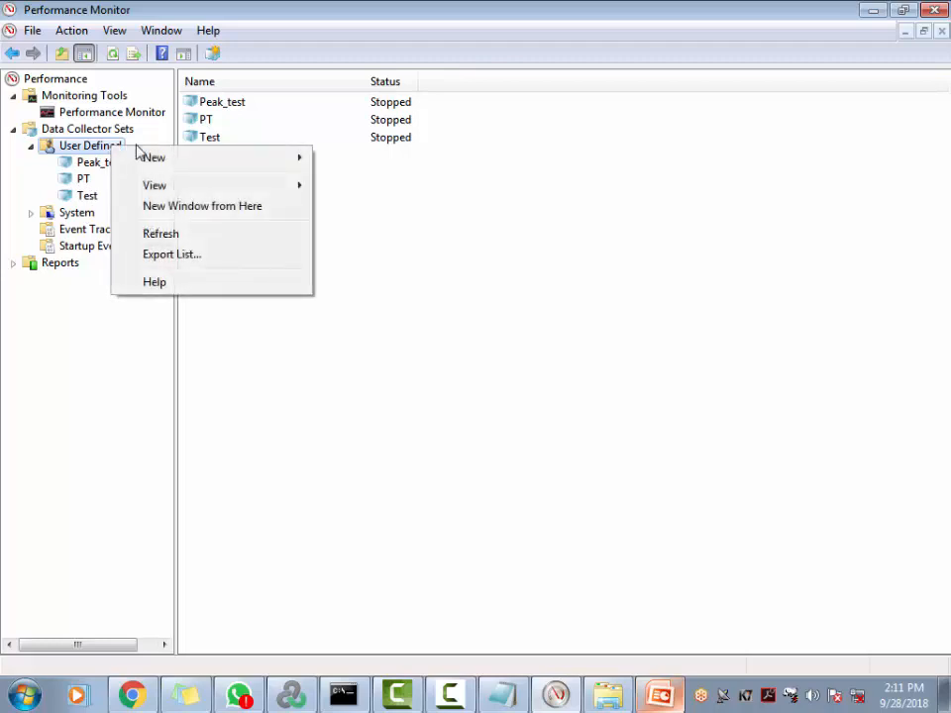
mouse_move(176, 159)
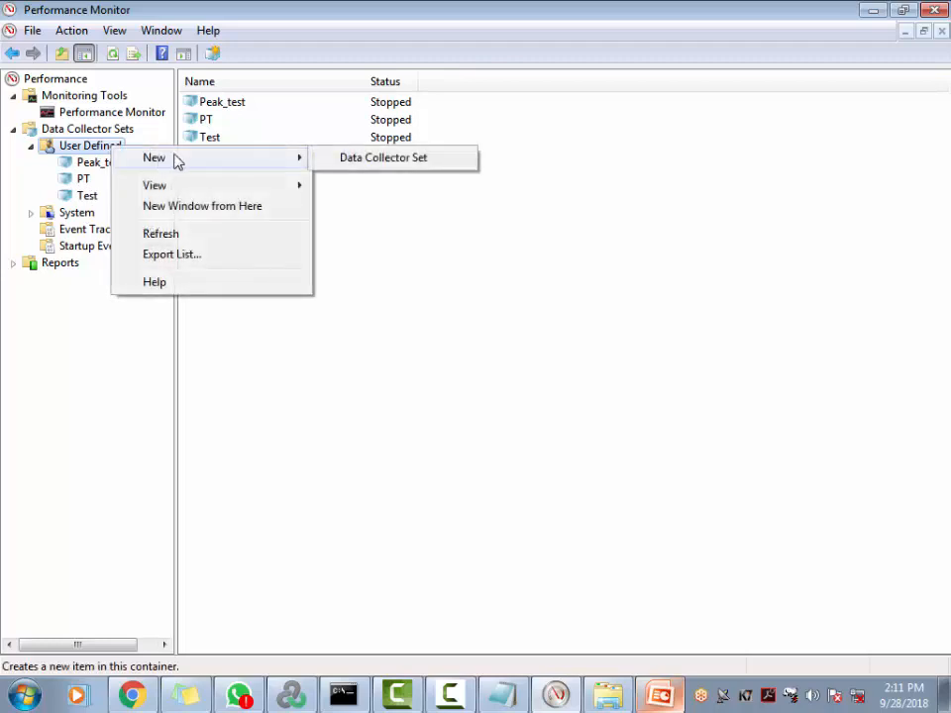
left_click(358, 158)
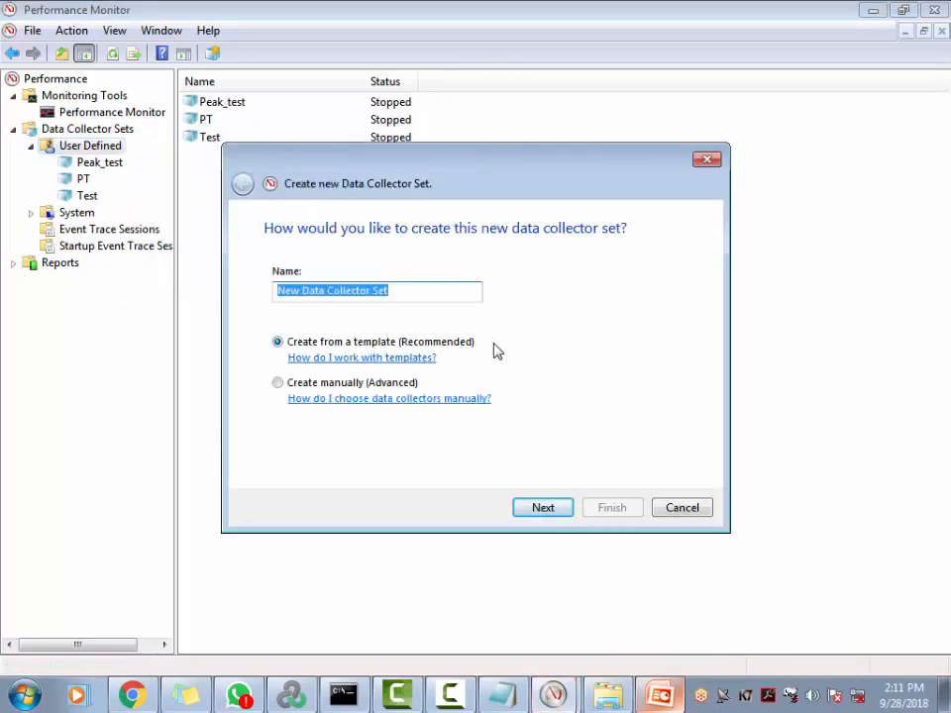
Step: Name the new set Load_test, choose manual creation and include performance counter data logs
left_click(278, 383)
left_click(406, 289)
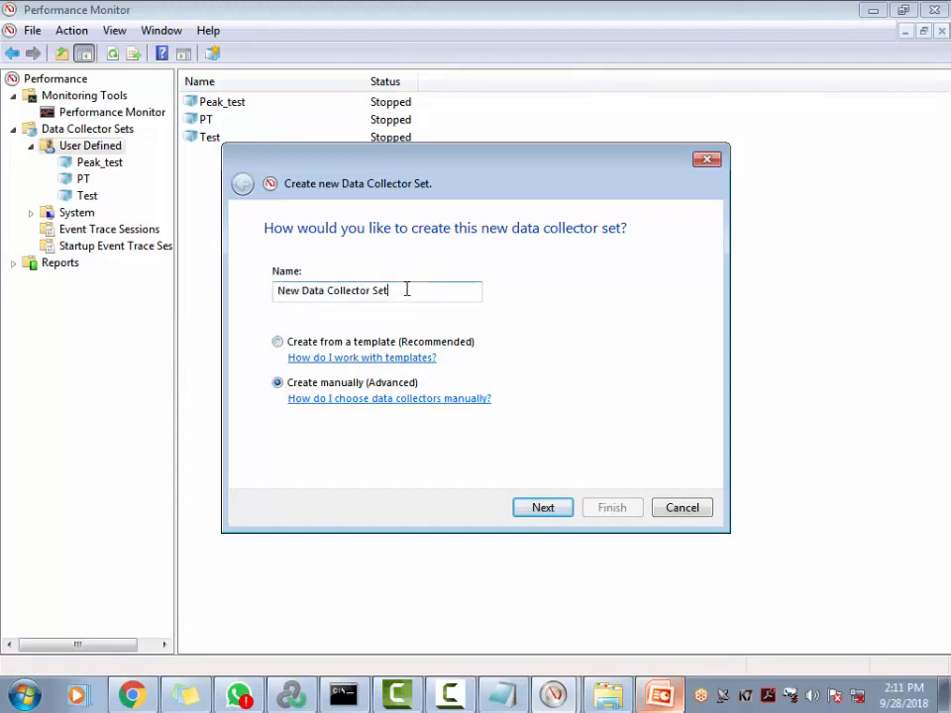
left_click_drag(406, 289, 230, 277)
type("Load_test")
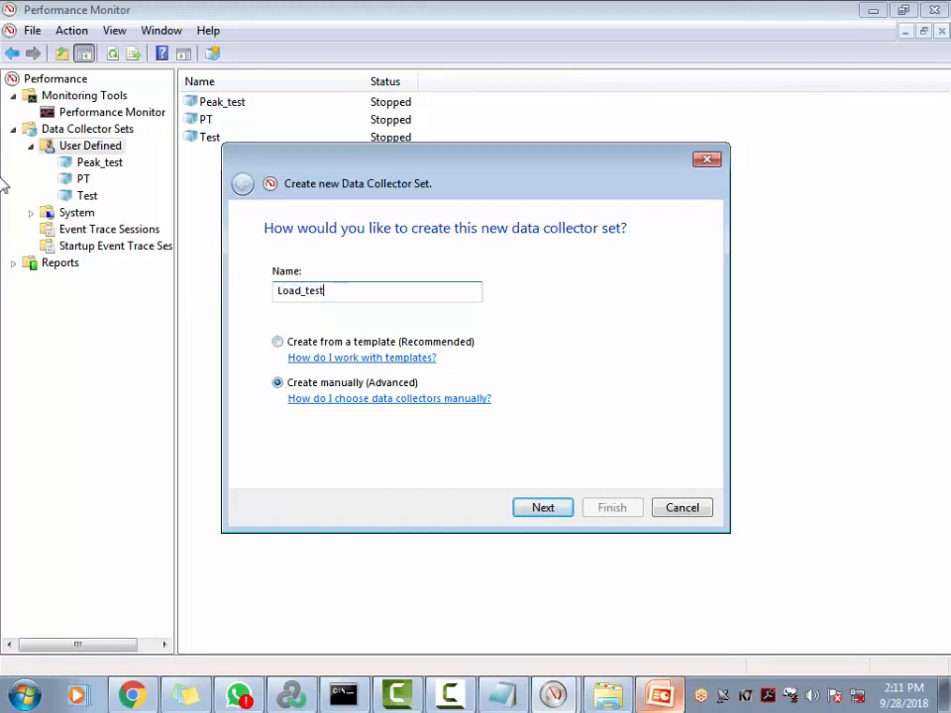
left_click(562, 509)
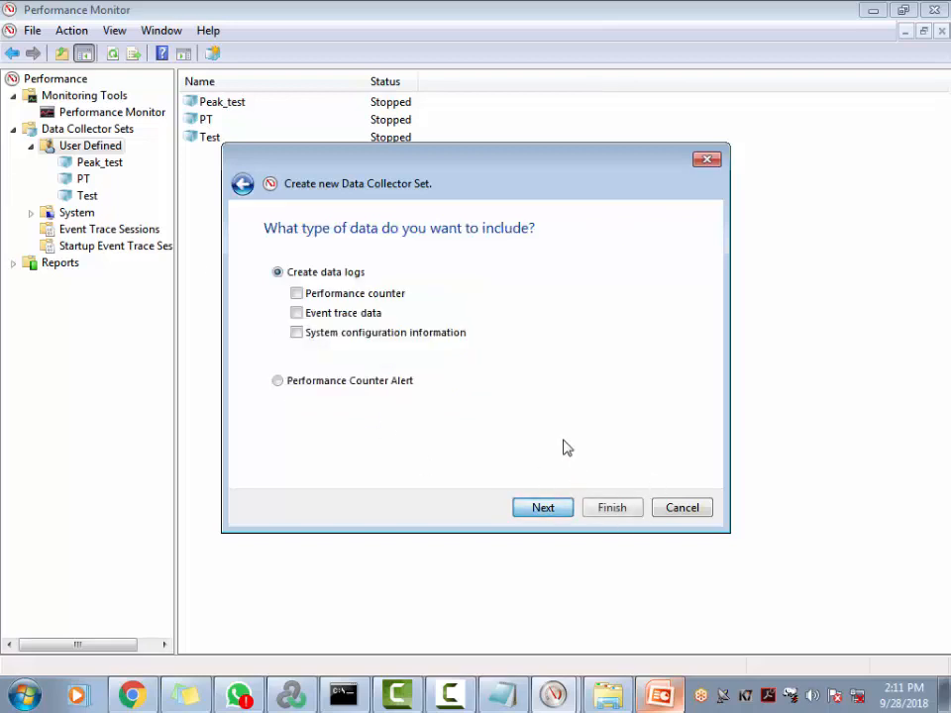
left_click(297, 294)
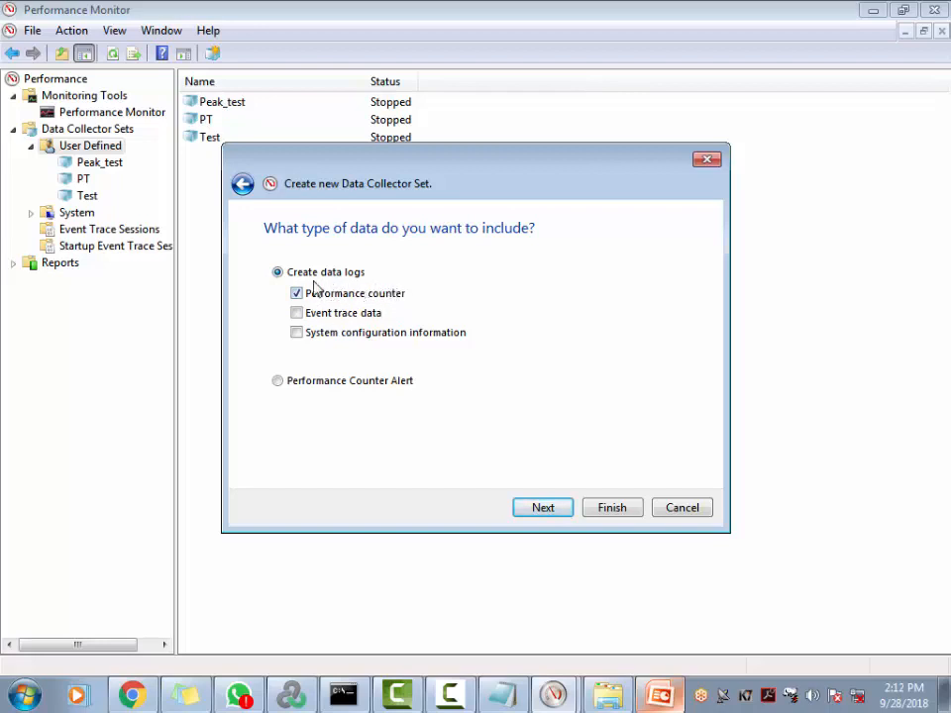
left_click(550, 508)
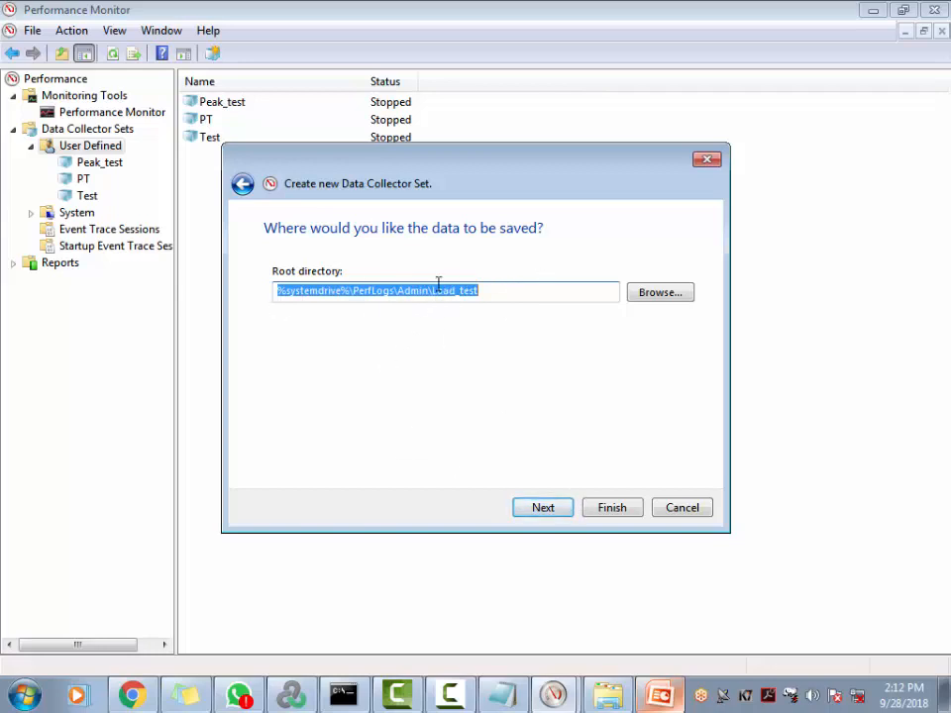
left_click(662, 293)
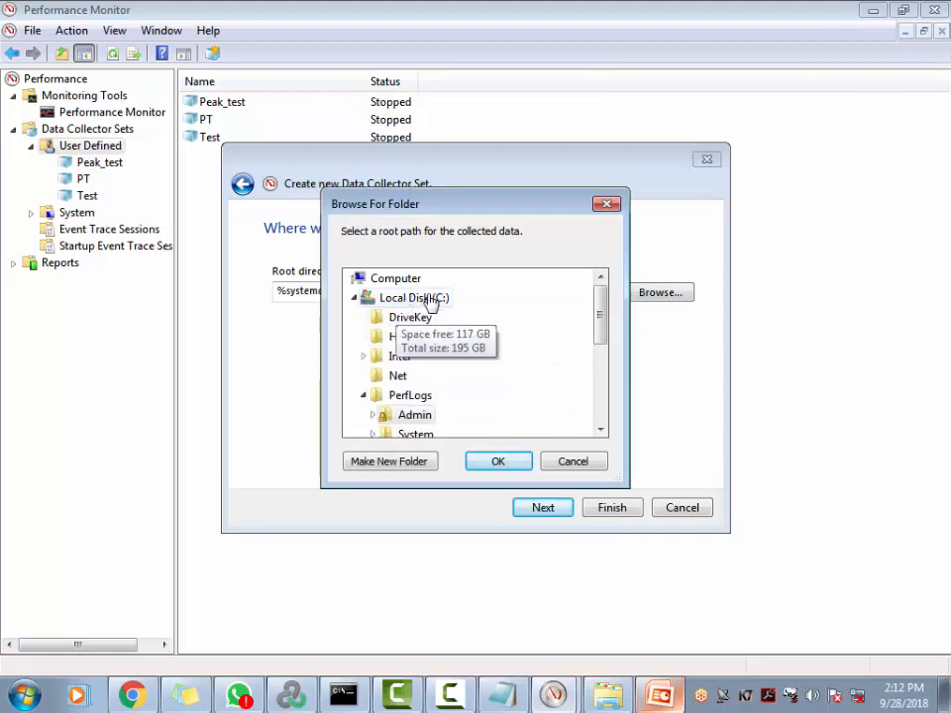
mouse_move(600, 324)
left_mouse_down()
mouse_move(602, 395)
mouse_move(605, 318)
left_mouse_up()
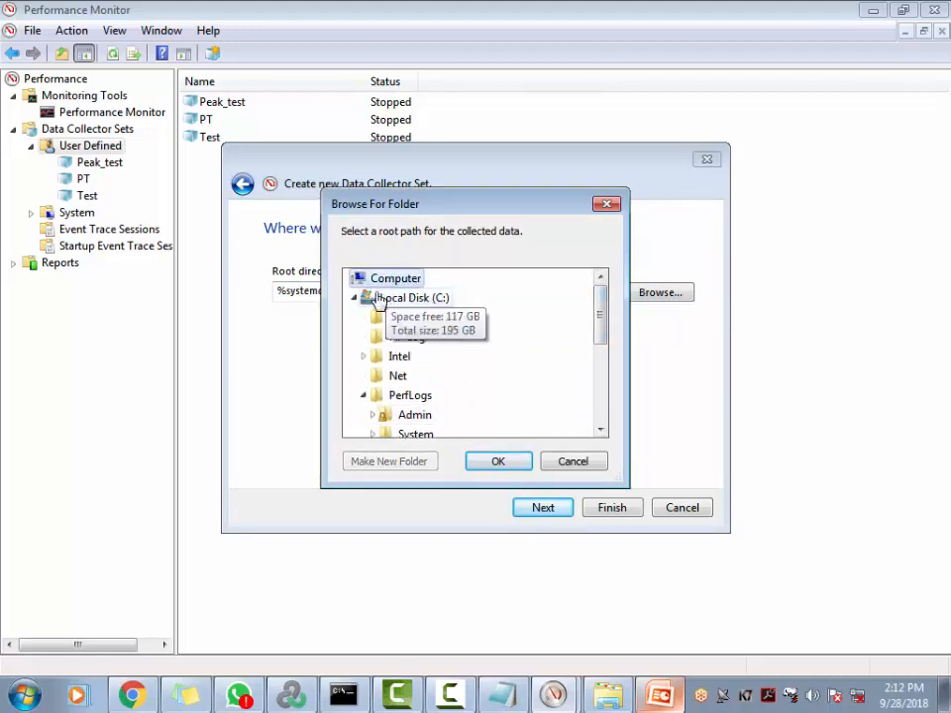
left_click(578, 463)
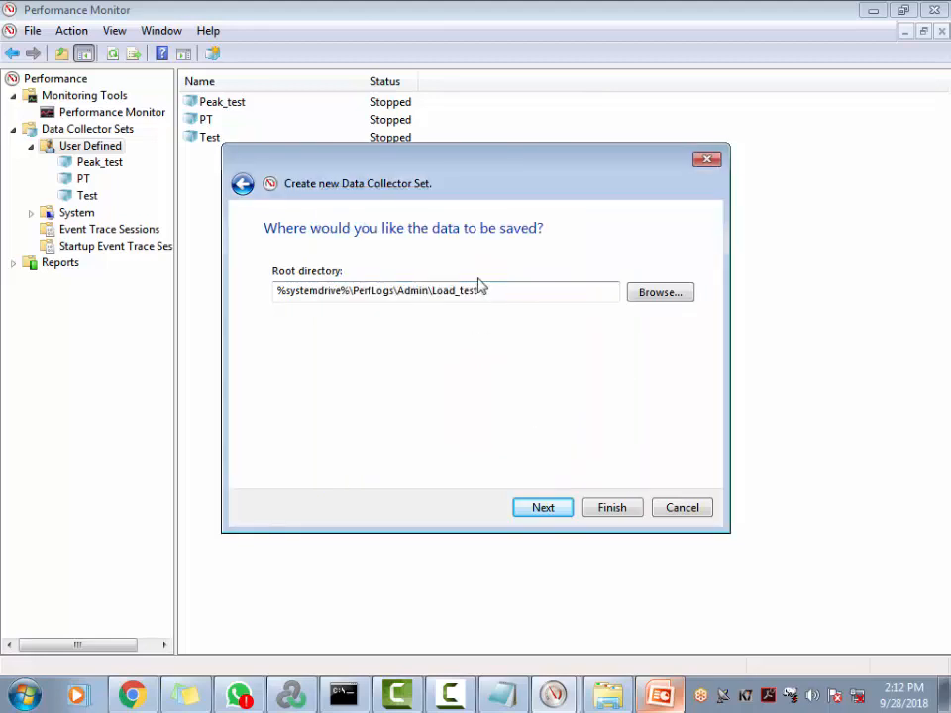
Step: Accept the root directory %systemdrive%\PerfLogs\Admin\Load_test and finish creating the set with the Save and close option
left_click_drag(479, 290, 202, 312)
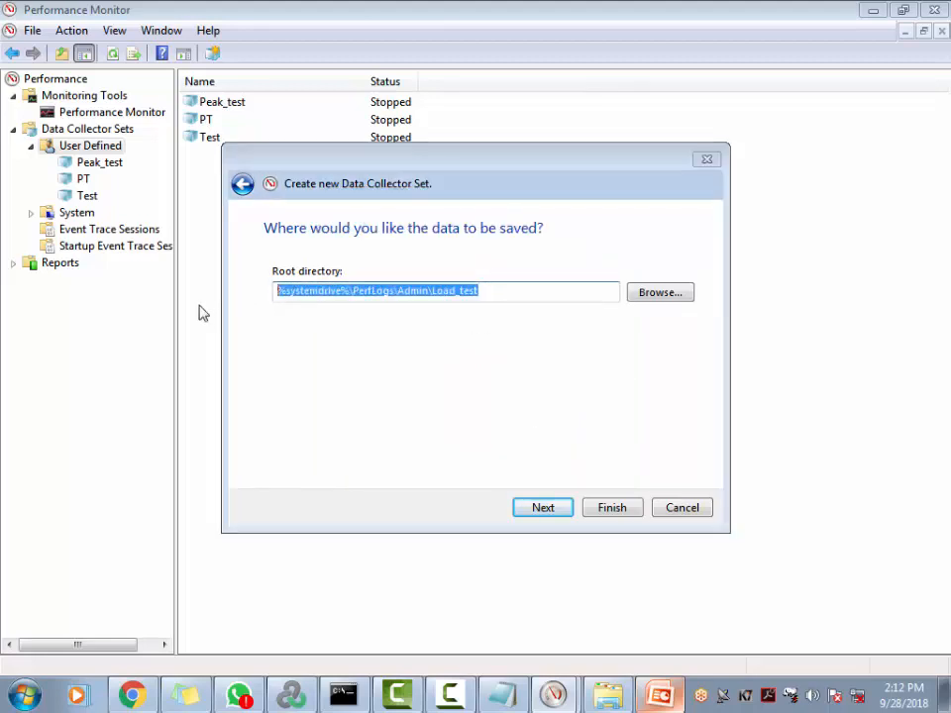
left_click(547, 510)
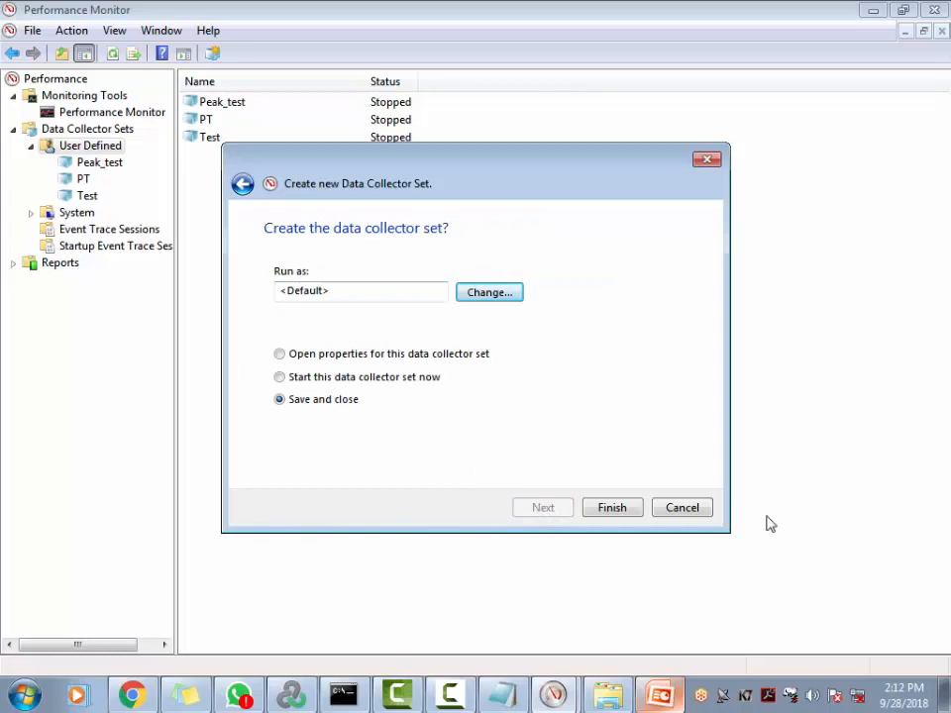
left_click(639, 508)
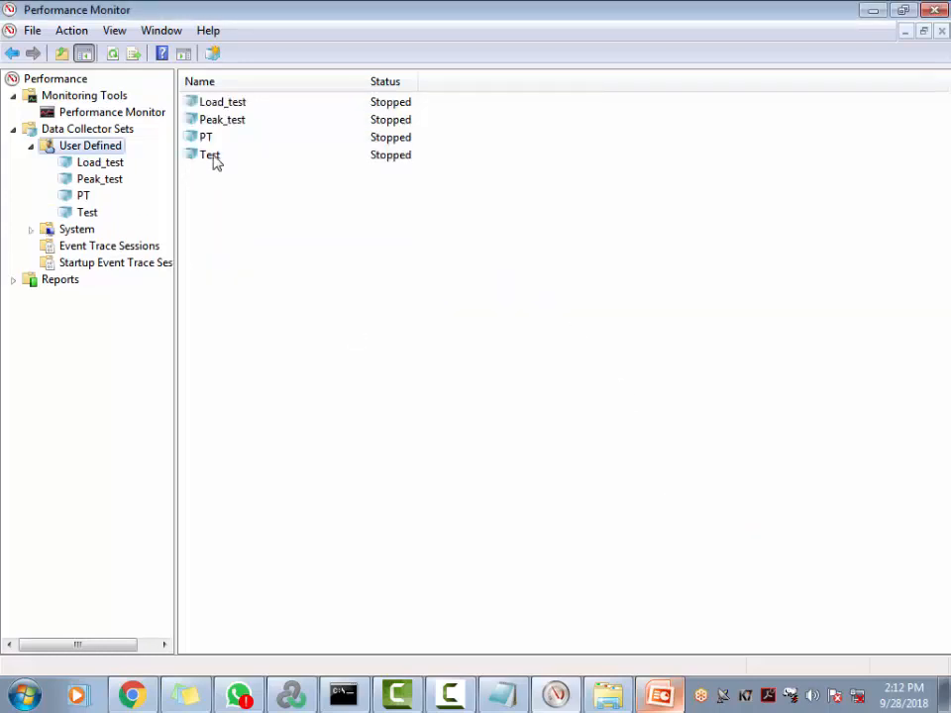
Step: Open the Load_test set and view the properties of its performance counter collector, DataCollector01
left_click(216, 104)
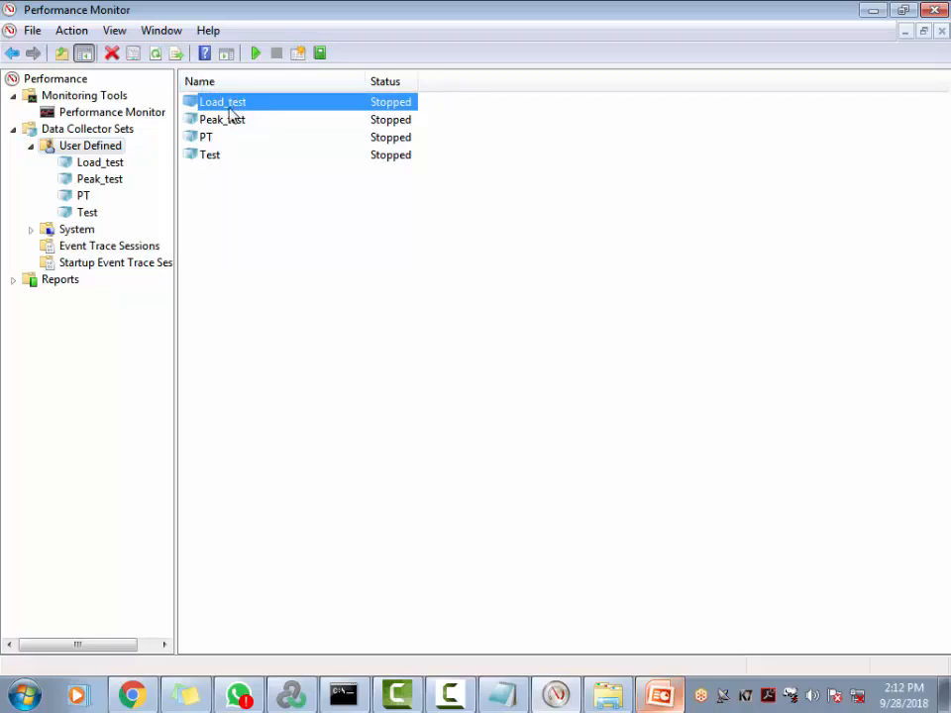
left_click(107, 164)
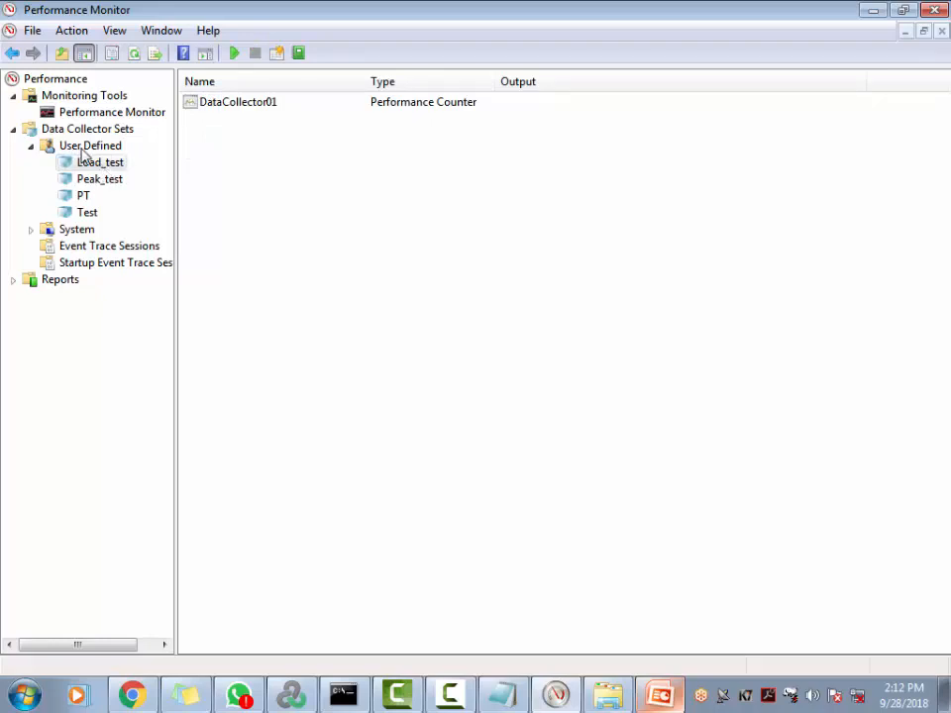
left_click(85, 146)
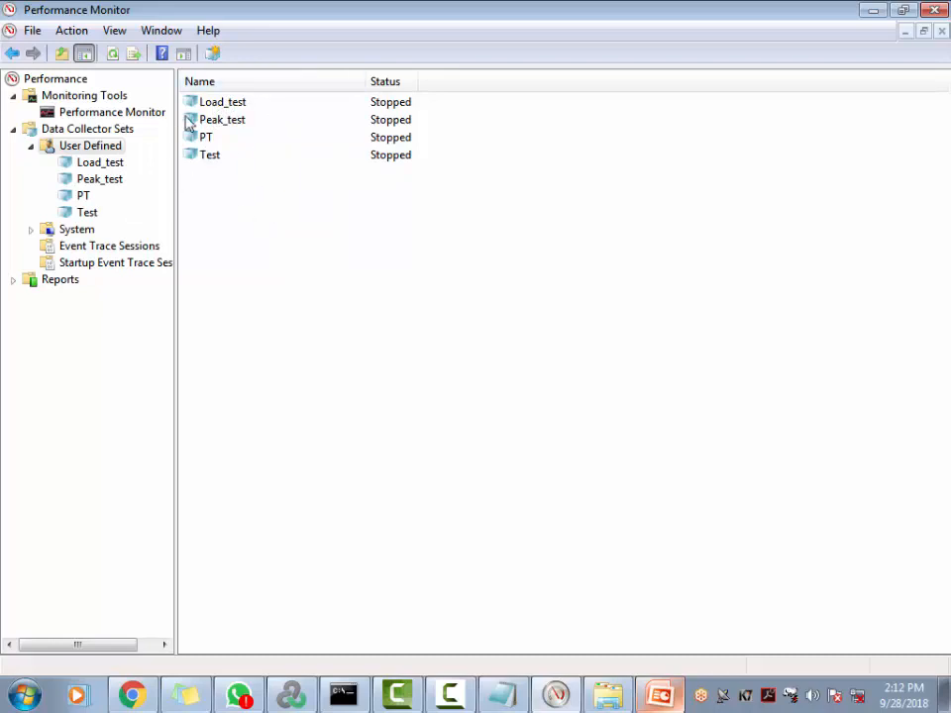
left_click(103, 165)
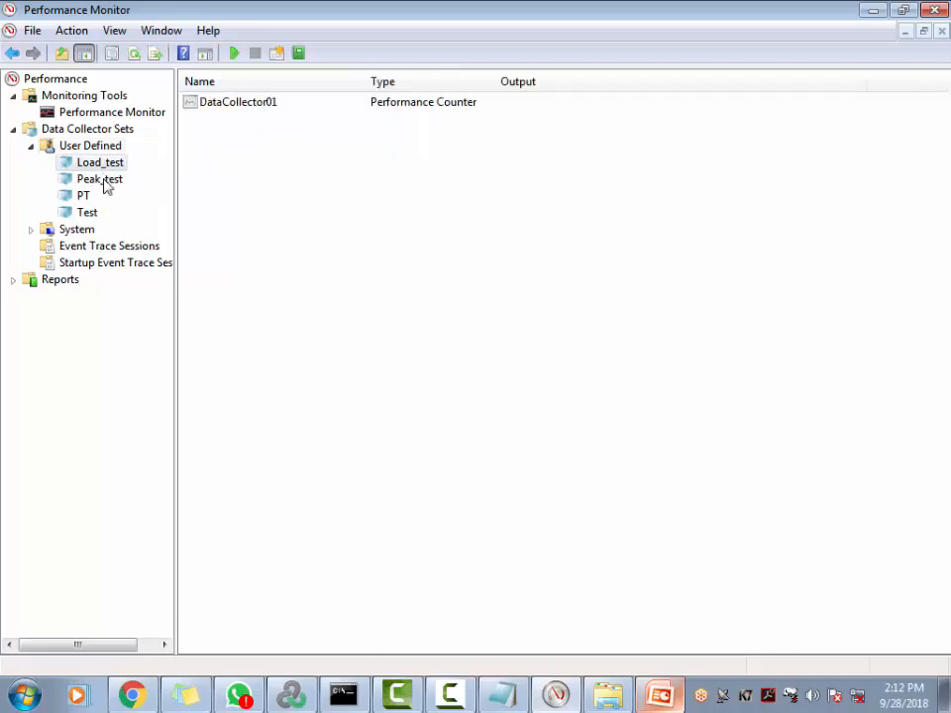
double_click(247, 109)
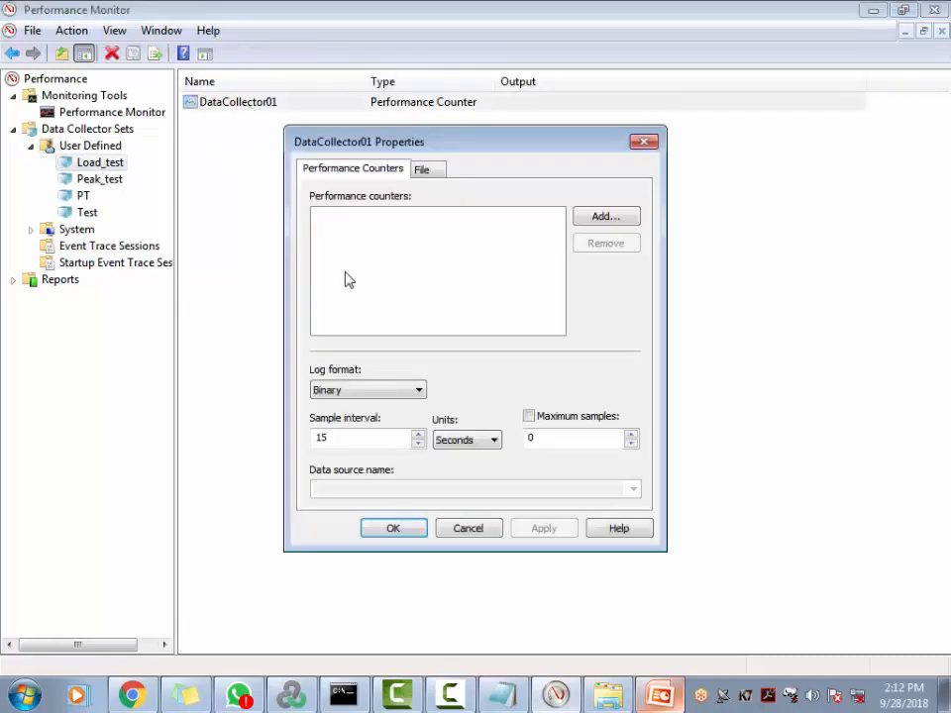
left_click(643, 142)
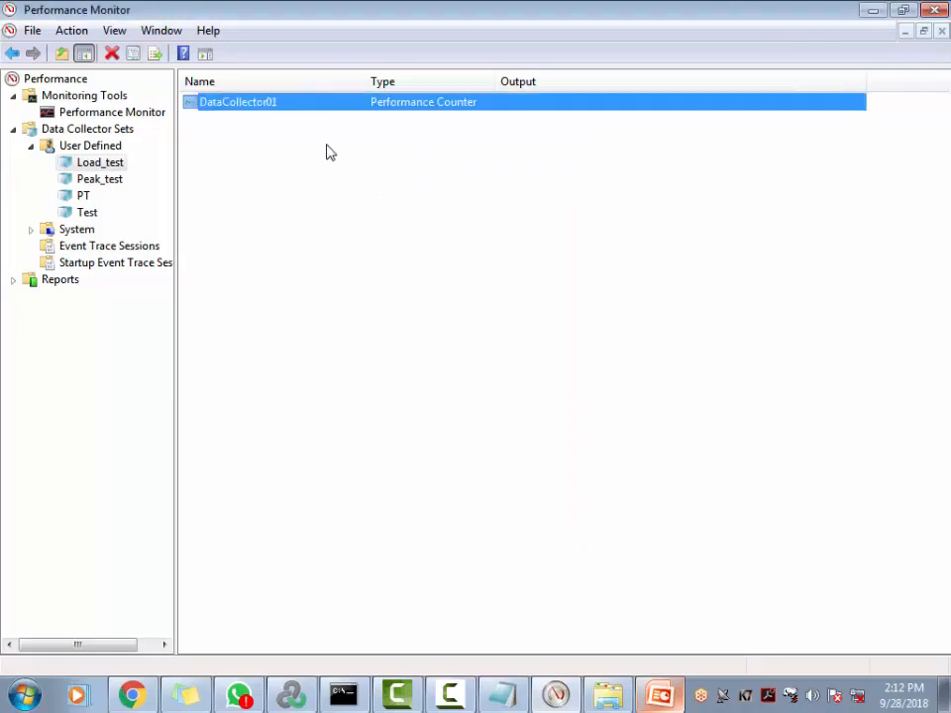
double_click(273, 112)
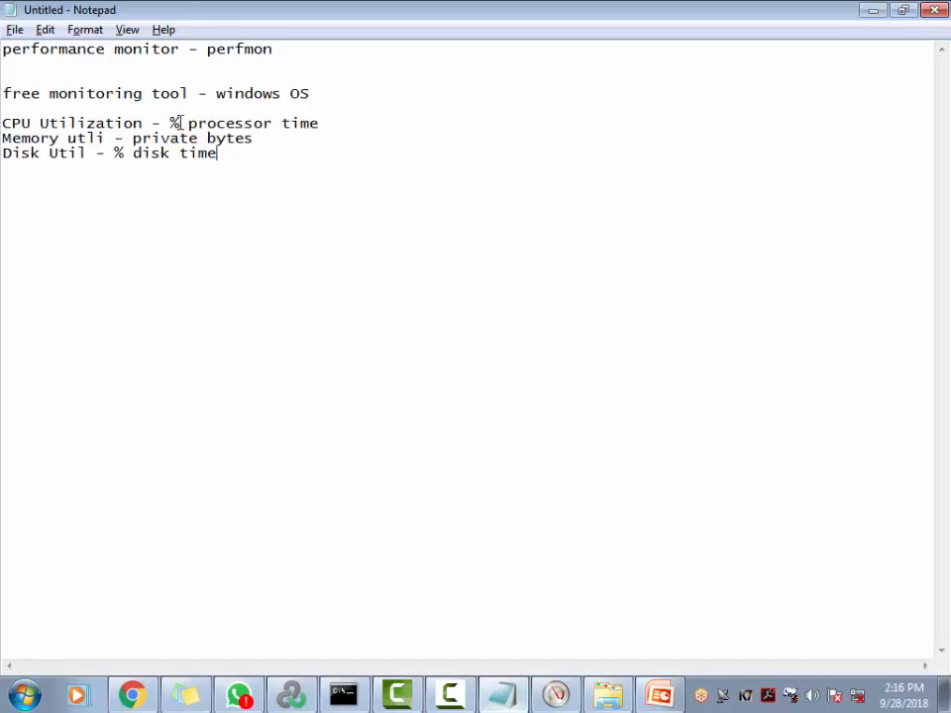
Step: Review the Notepad notes on which counters cover CPU, memory and disk utilization
left_click_drag(174, 123, 327, 120)
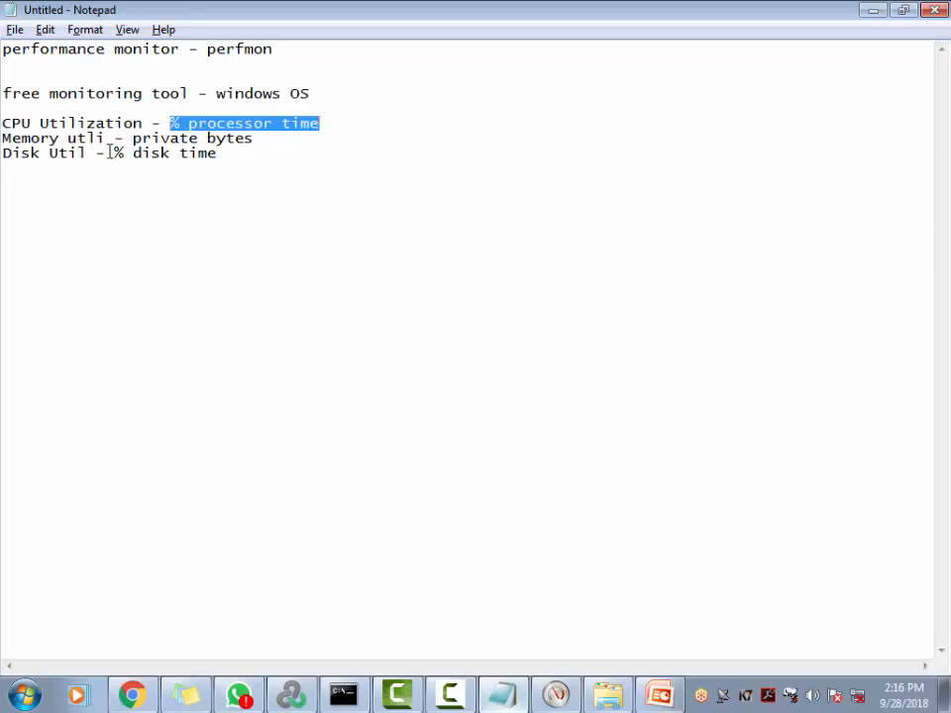
left_click_drag(114, 138, 165, 138)
left_click(241, 146)
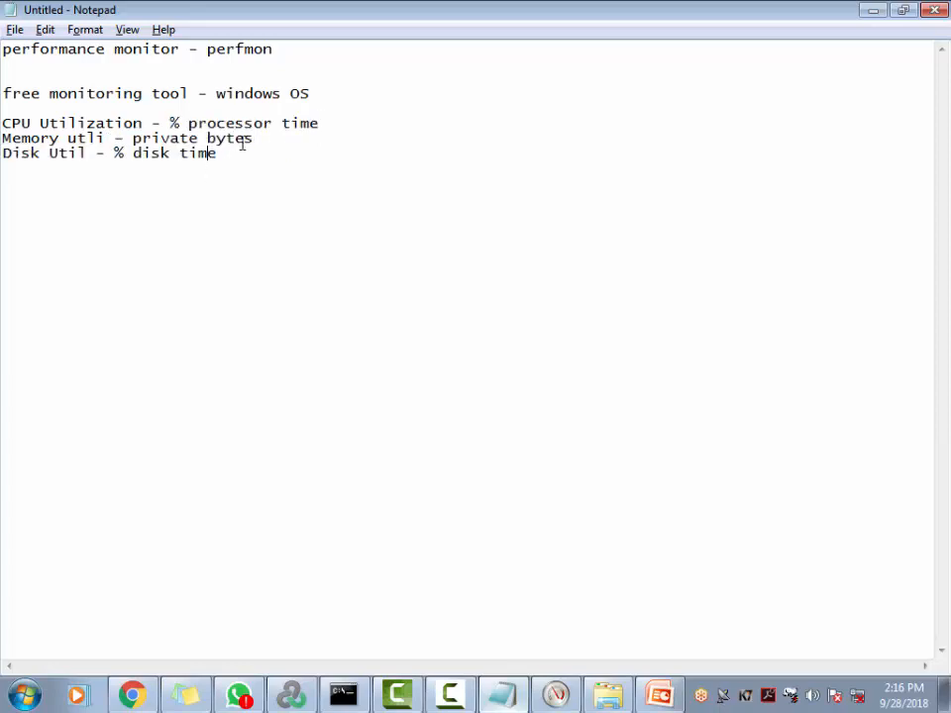
left_click_drag(255, 138, 140, 139)
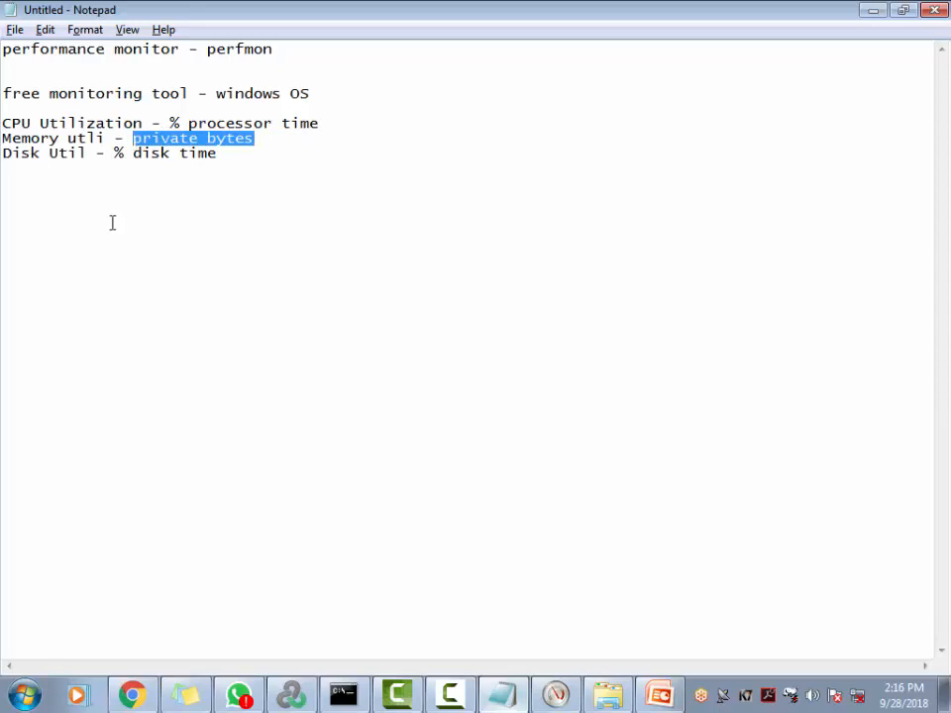
left_click_drag(141, 153, 116, 150)
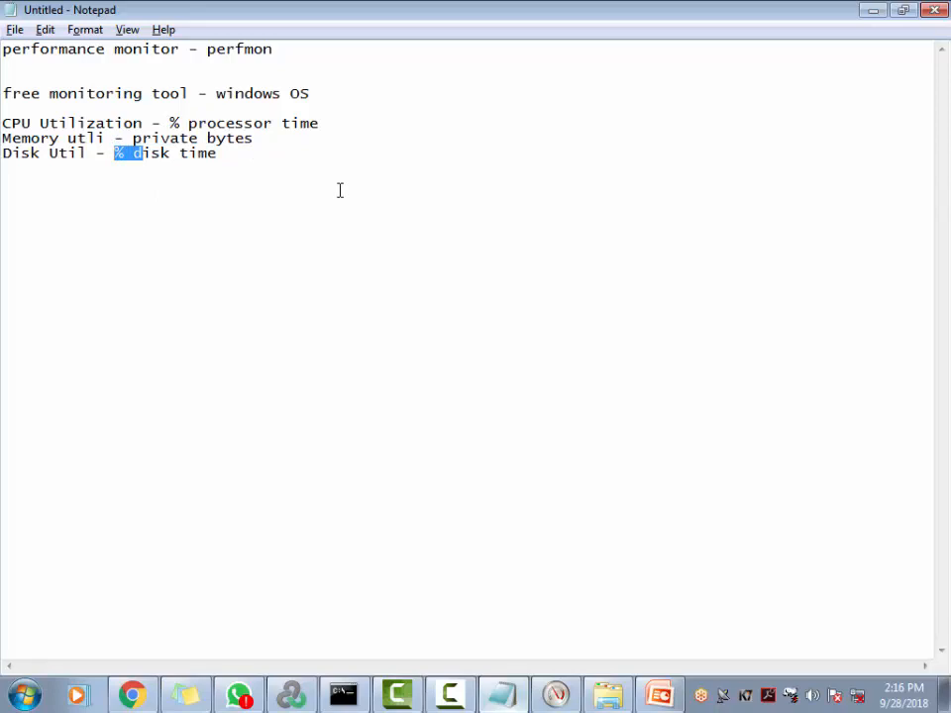
Step: Switch back to Performance Monitor and cancel both the counter selection and the properties of DataCollector01
key("alt+Tab")
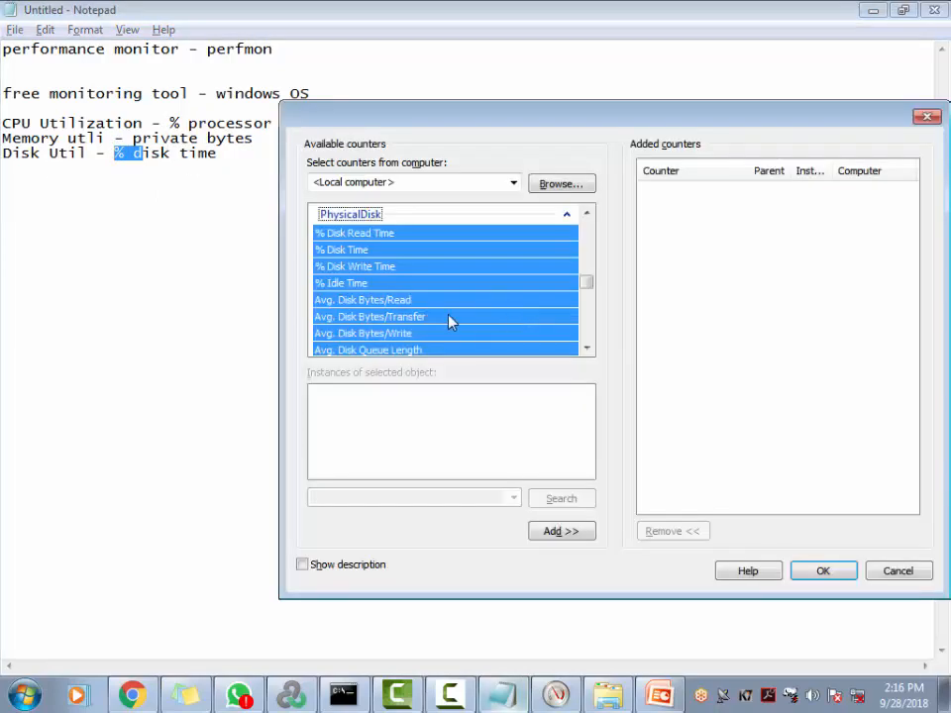
key("alt+Tab")
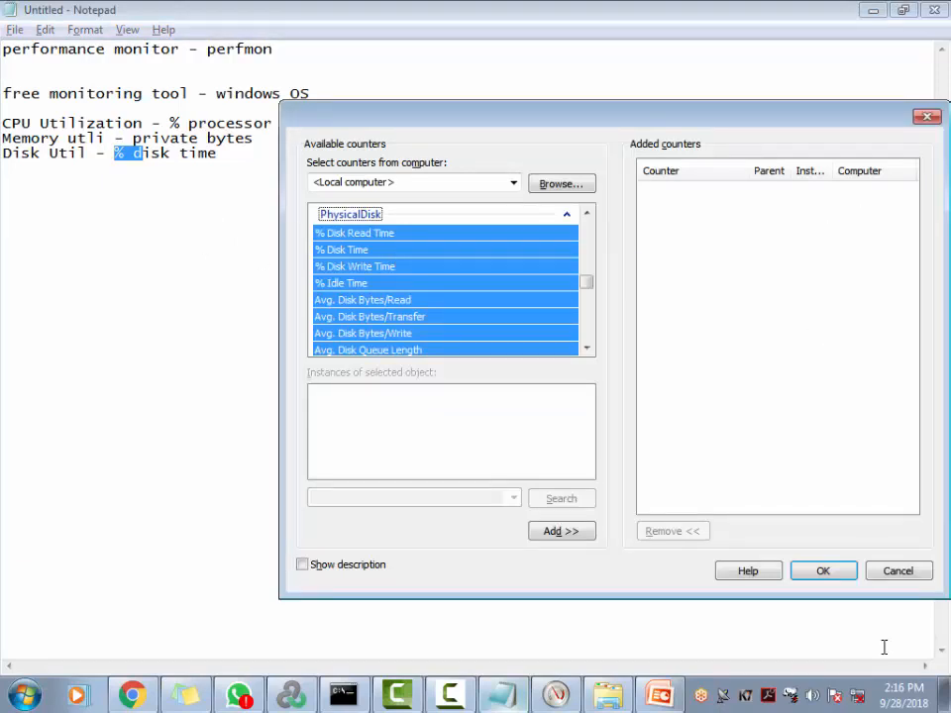
left_click(898, 577)
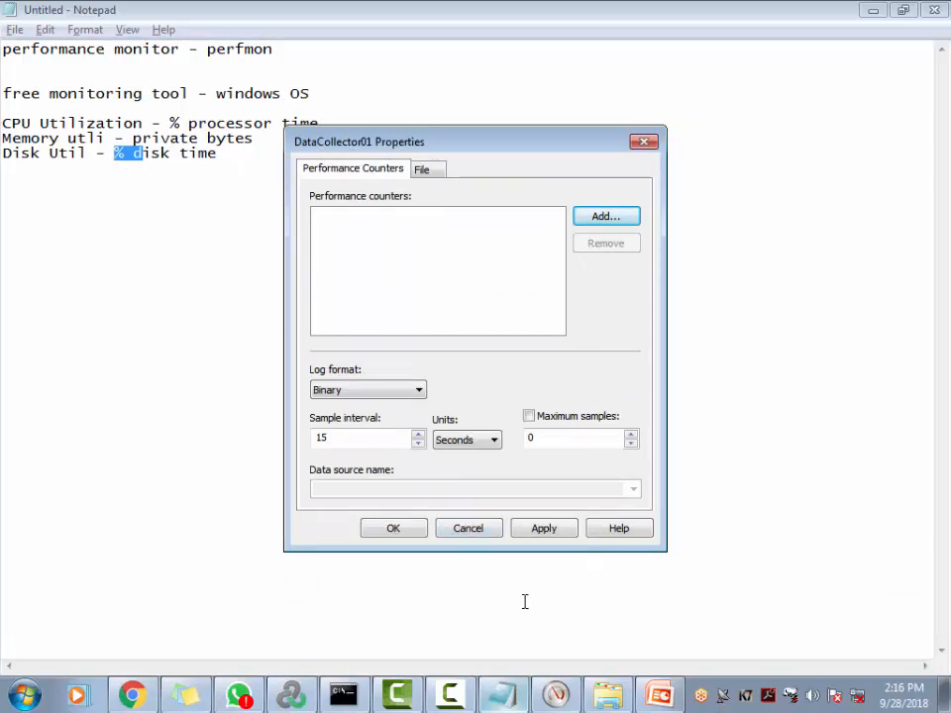
left_click(467, 529)
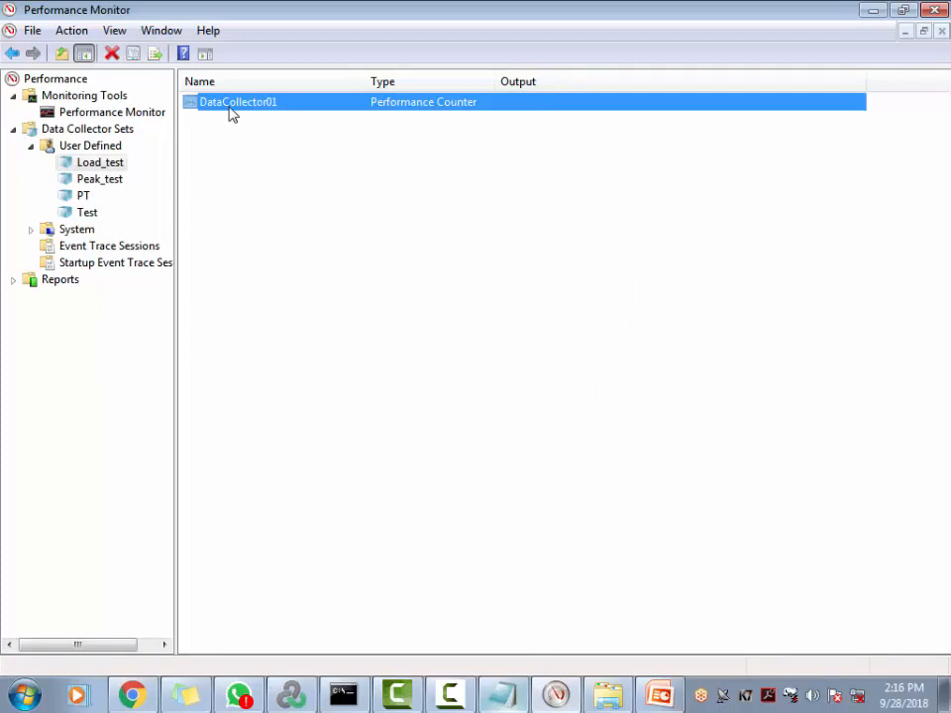
left_click(91, 164)
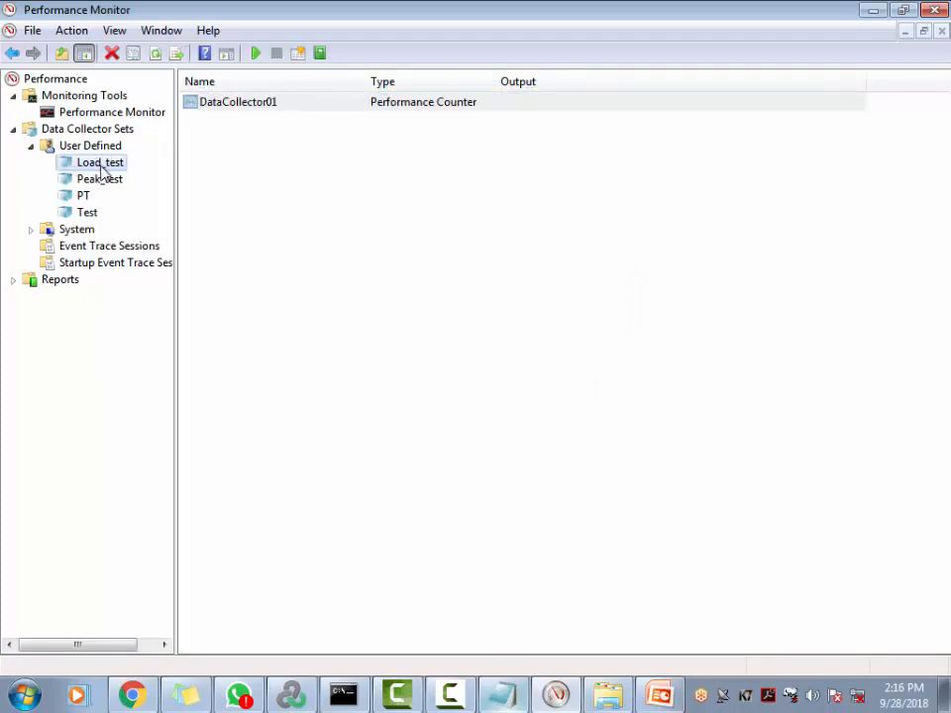
left_click(246, 105)
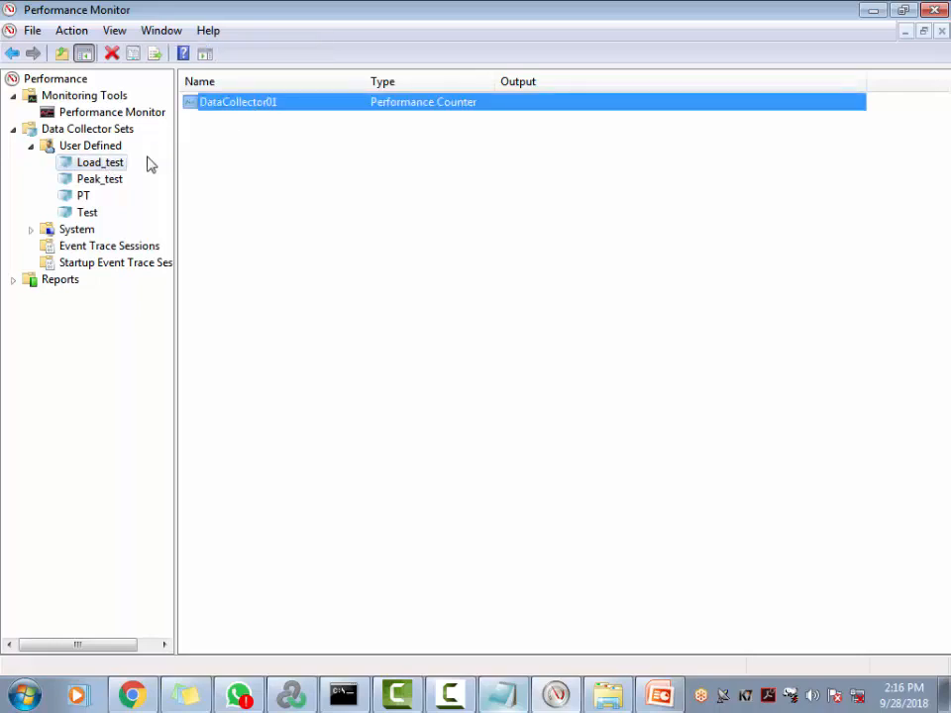
left_click(103, 168)
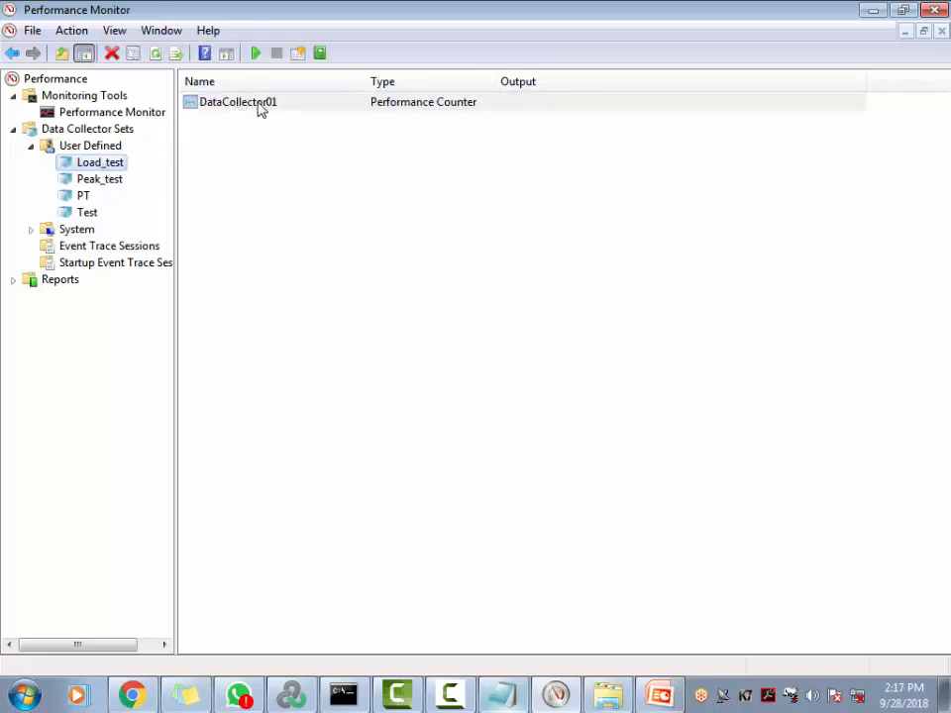
Step: Reopen the properties of DataCollector01, bring the Notepad counter notes up behind the dialog, and open the selection for adding performance counters
right_click(261, 109)
left_click(297, 147)
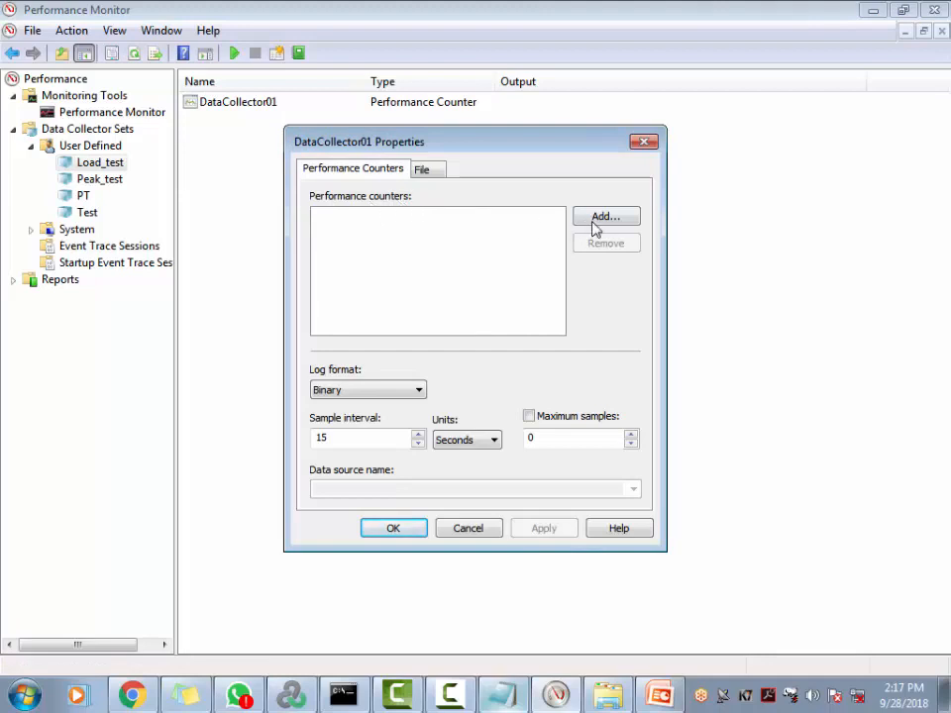
left_click(502, 695)
left_click_drag(114, 153, 322, 124)
key("alt+Tab")
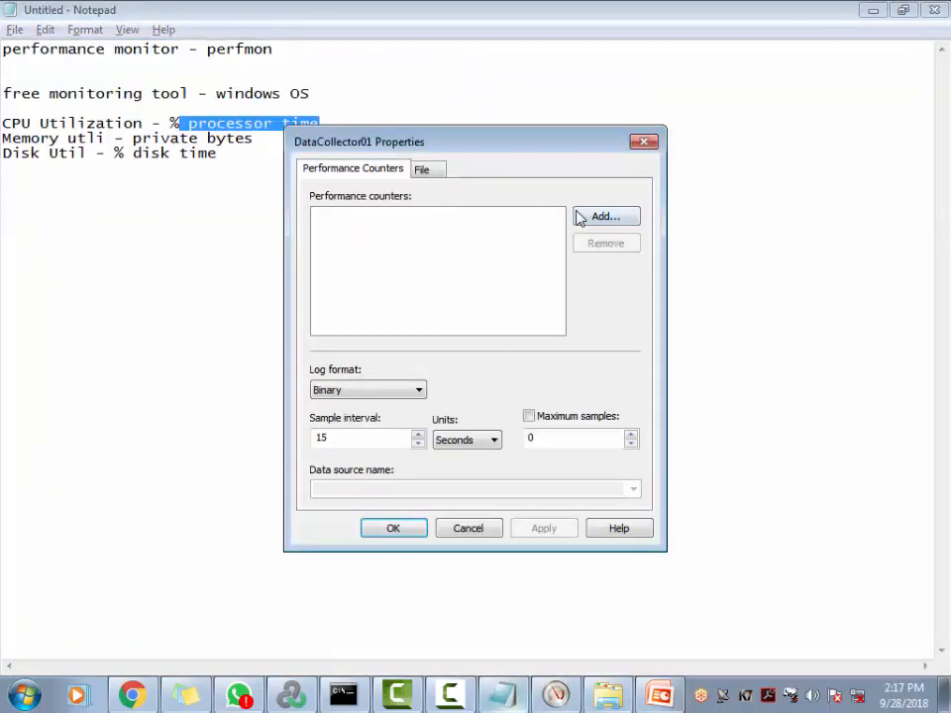
left_click(588, 218)
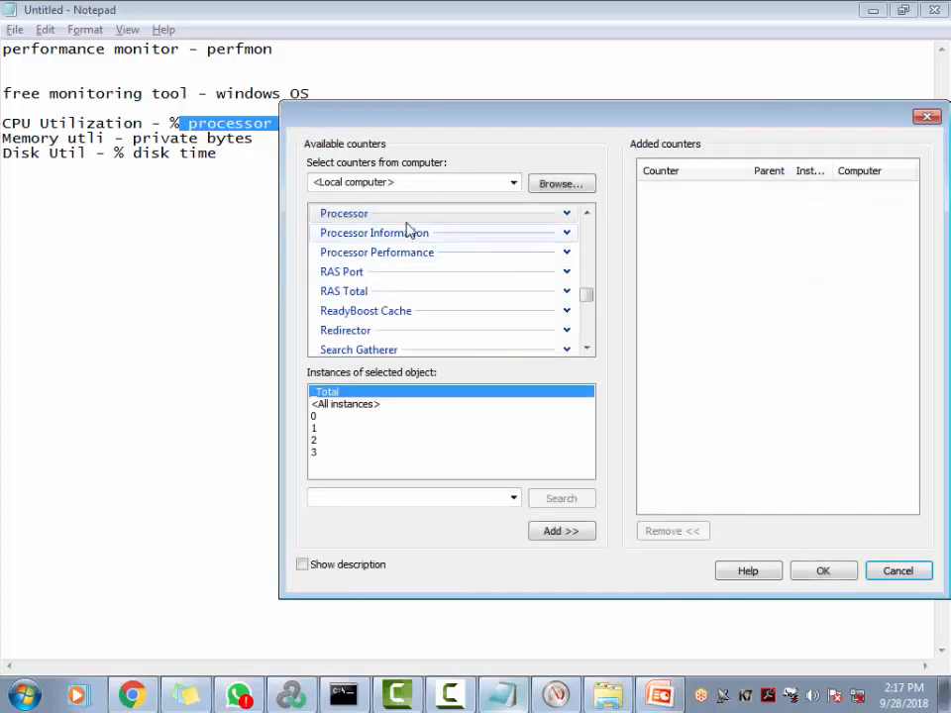
Step: Expand the Processor object in the available counters and select only its % Processor Time counter
left_click(586, 214)
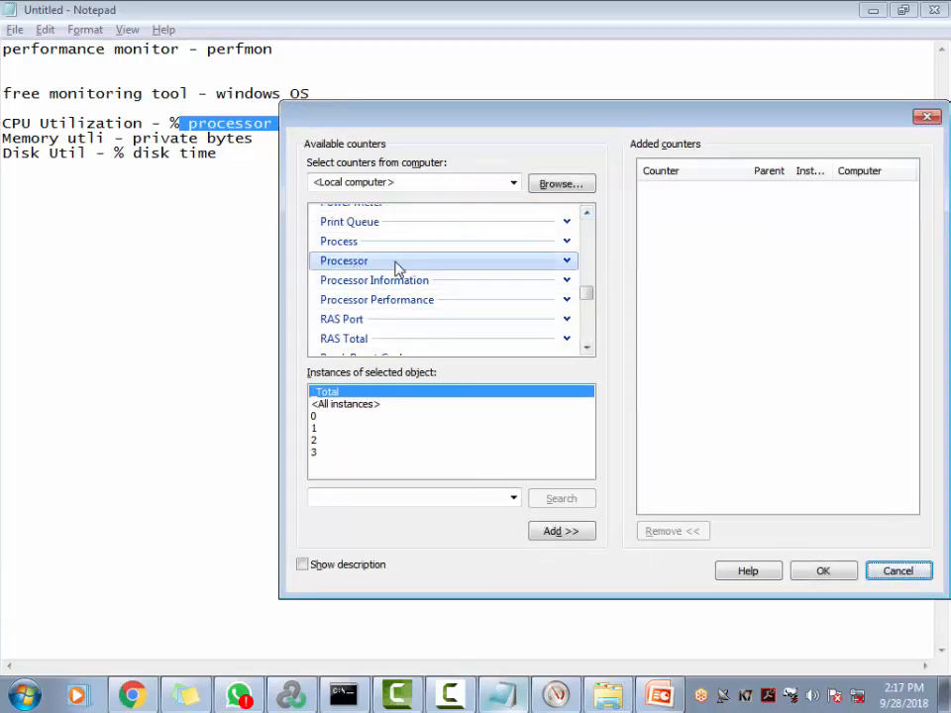
left_click(570, 264)
left_click(567, 261)
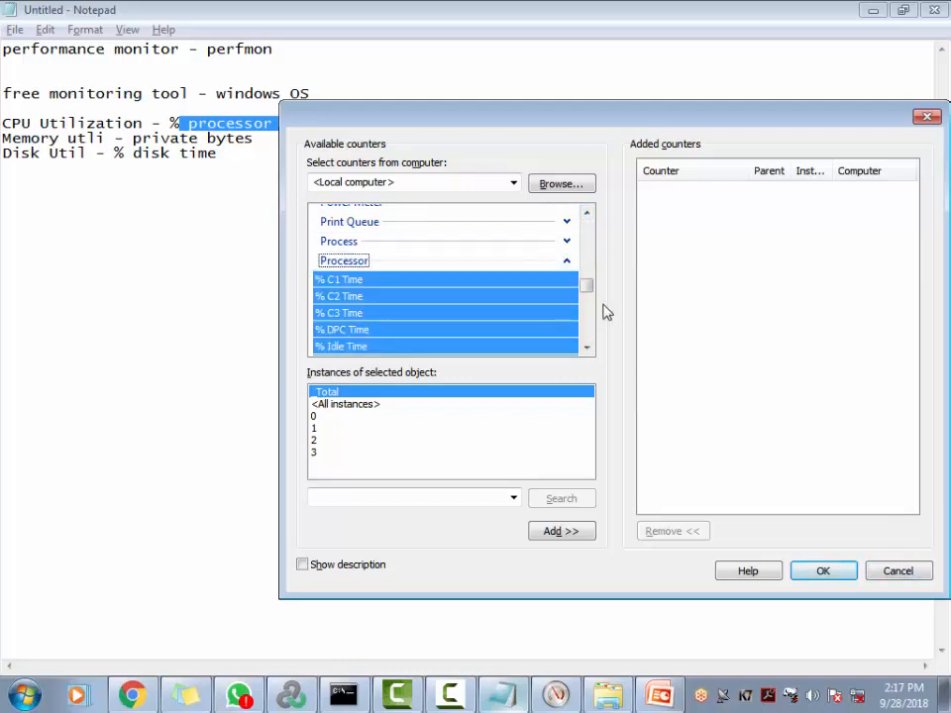
left_click(587, 349)
left_click(586, 350)
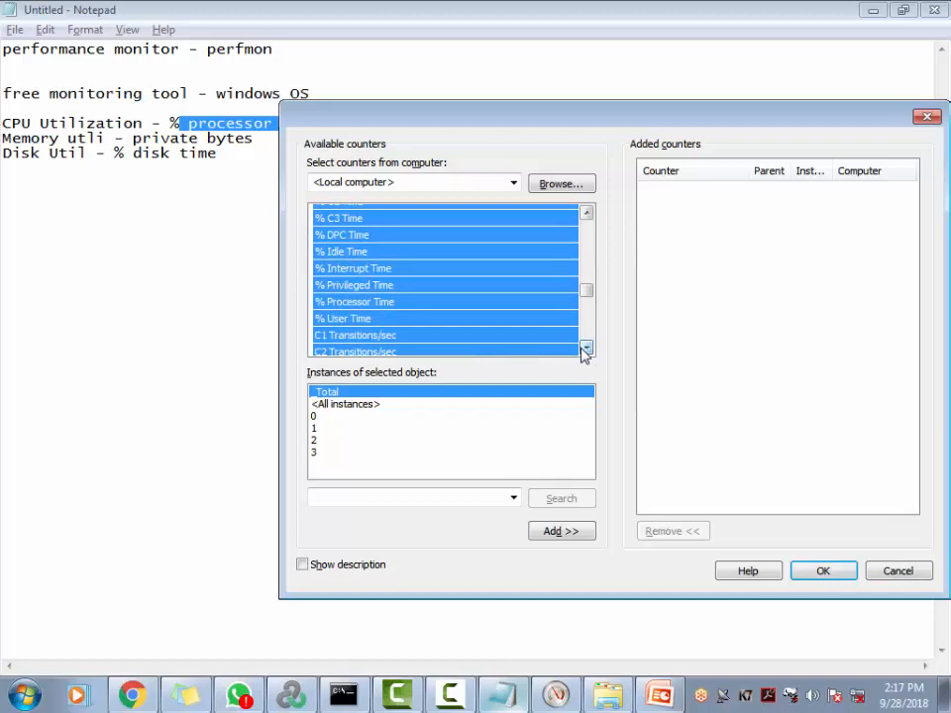
left_click(365, 305)
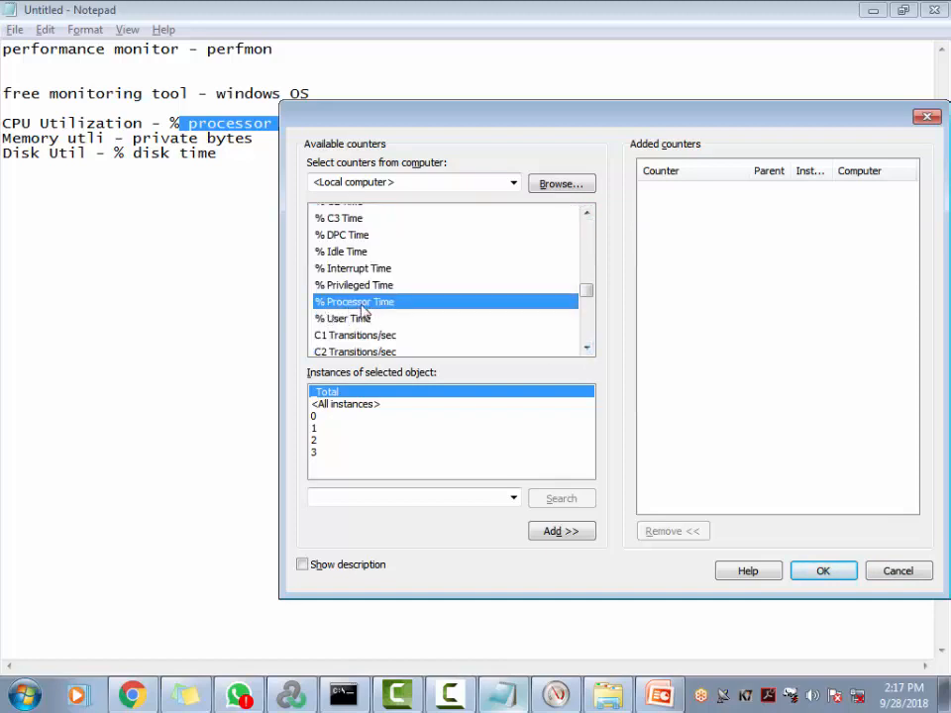
Step: Check the individual processor instances 0 to 3 and add the Processor object's % Processor Time counter for the _Total instance
left_click(314, 416)
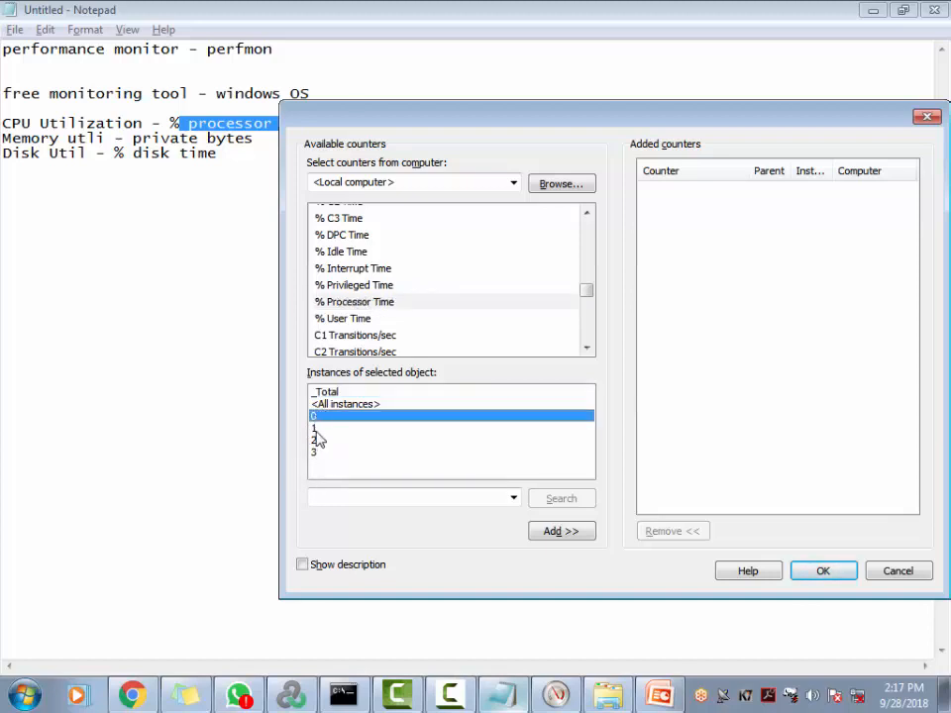
left_click(316, 430)
left_click(316, 441)
left_click(316, 453)
left_click(333, 392)
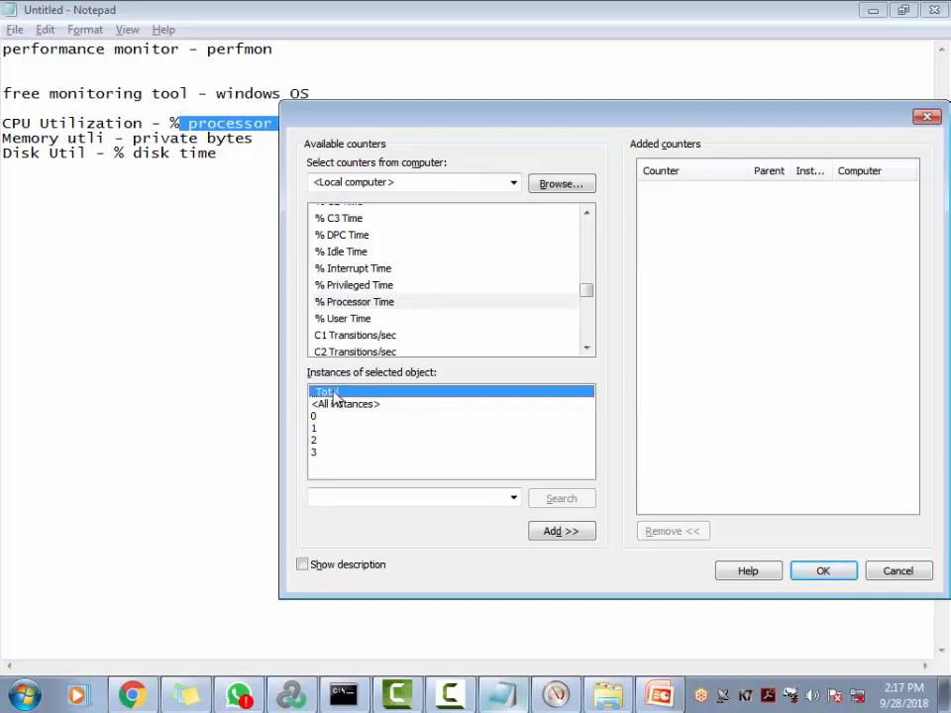
left_click(366, 303)
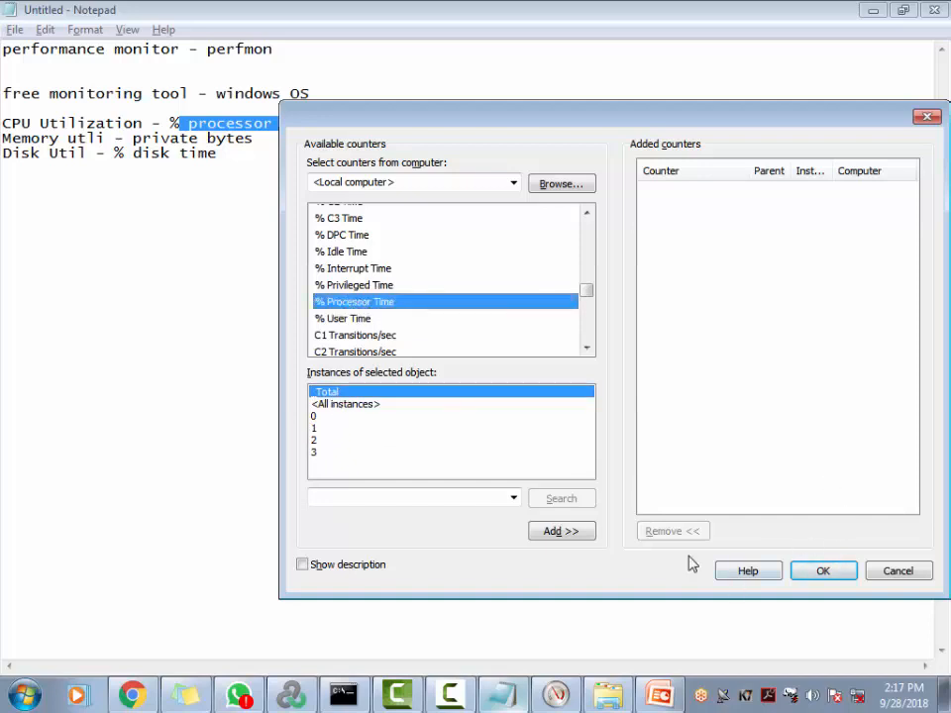
left_click(560, 531)
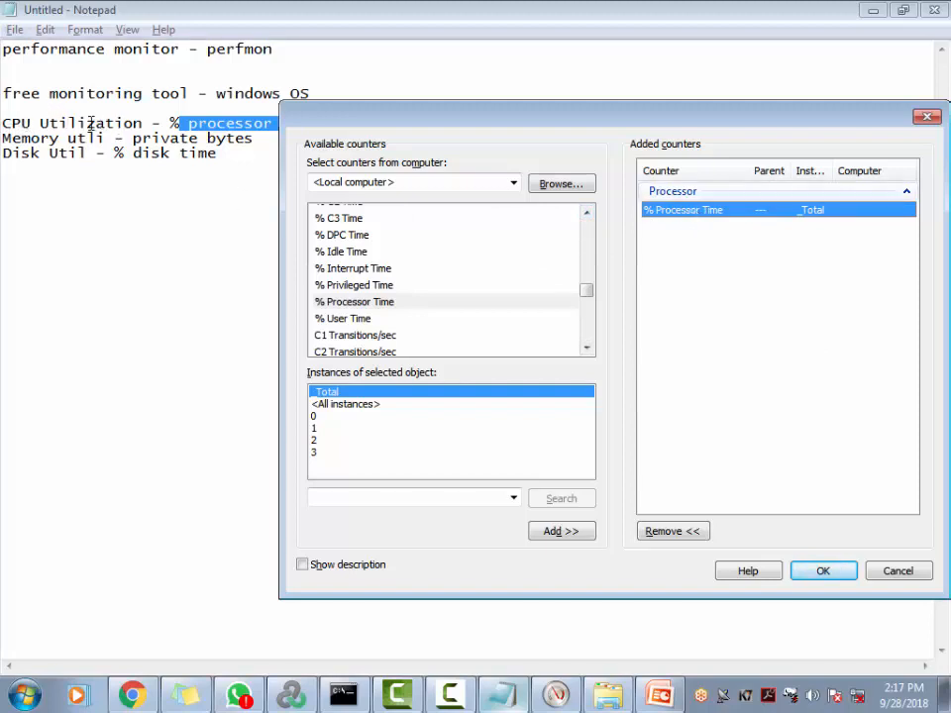
Step: Collapse the Processor object, expand Process, and select its Private Bytes counter
scroll(586, 212, "up", 2)
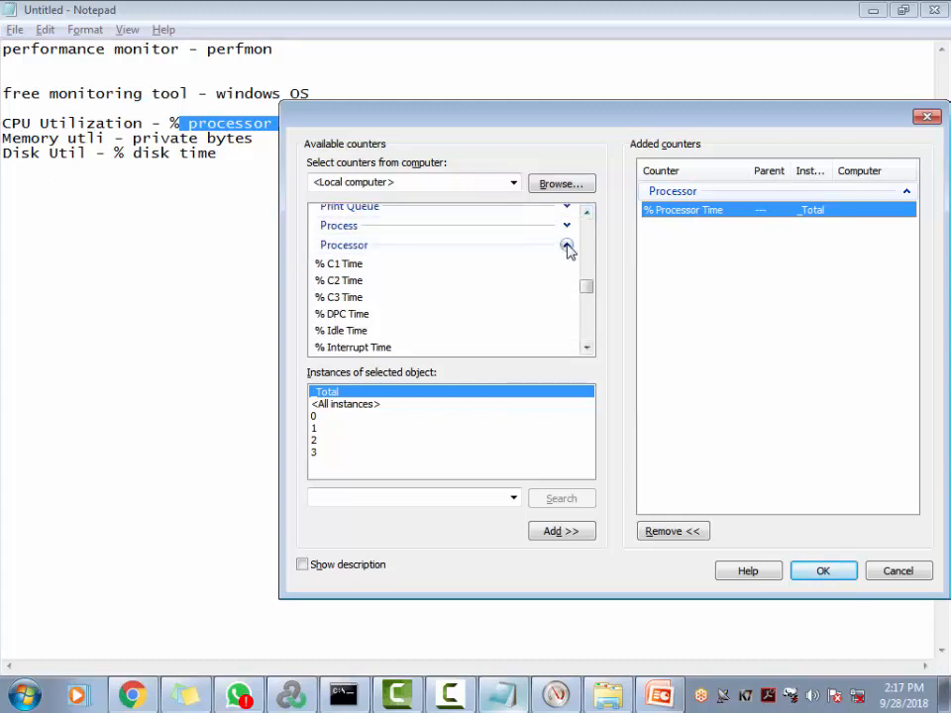
left_click(566, 246)
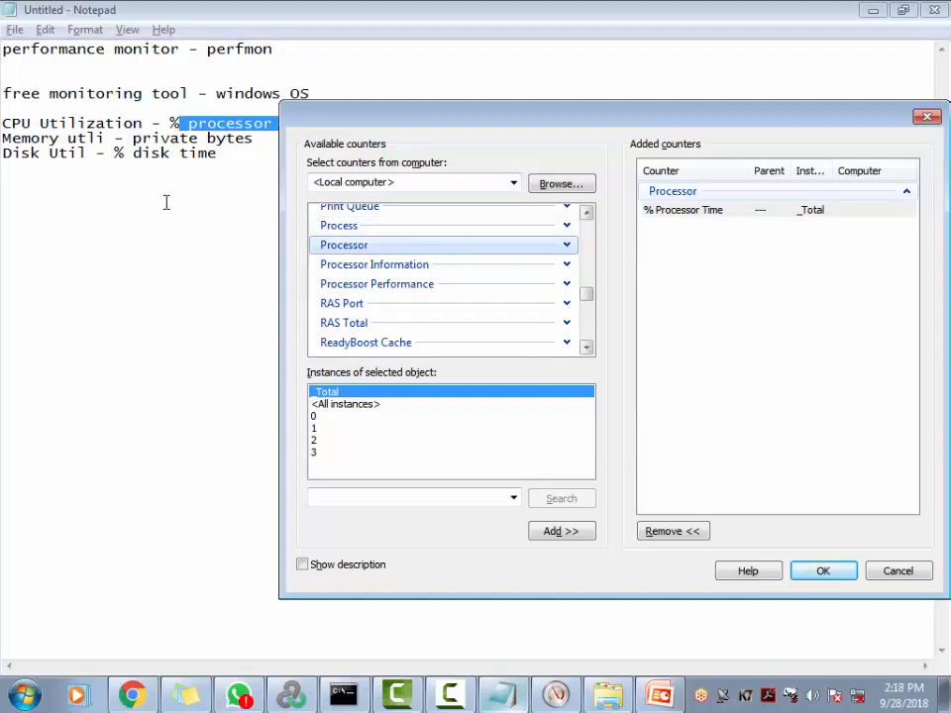
left_click(566, 226)
left_click(376, 260)
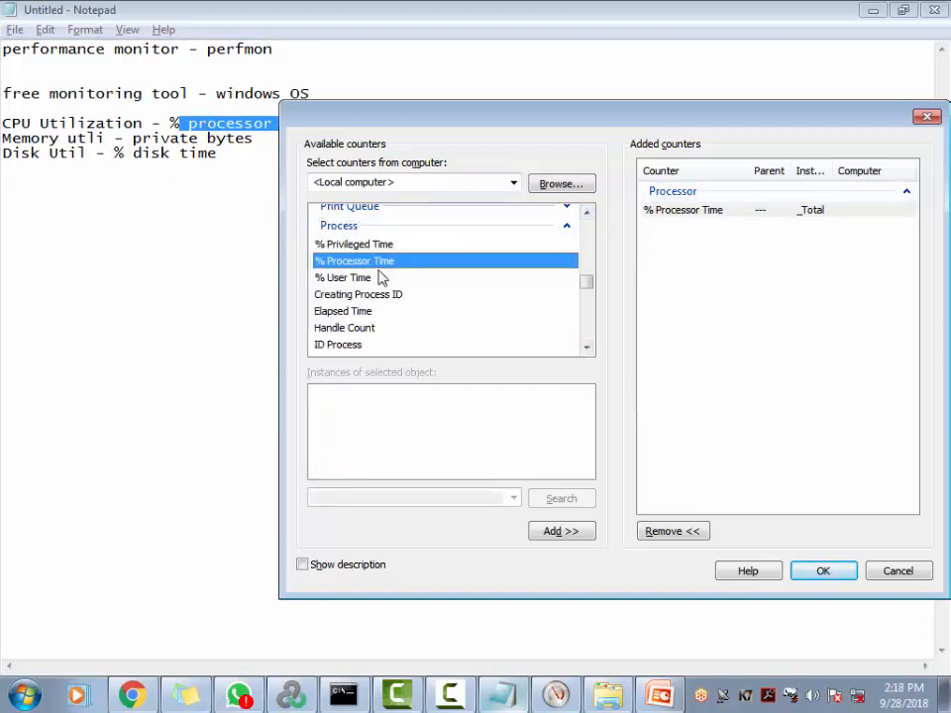
left_click(586, 348)
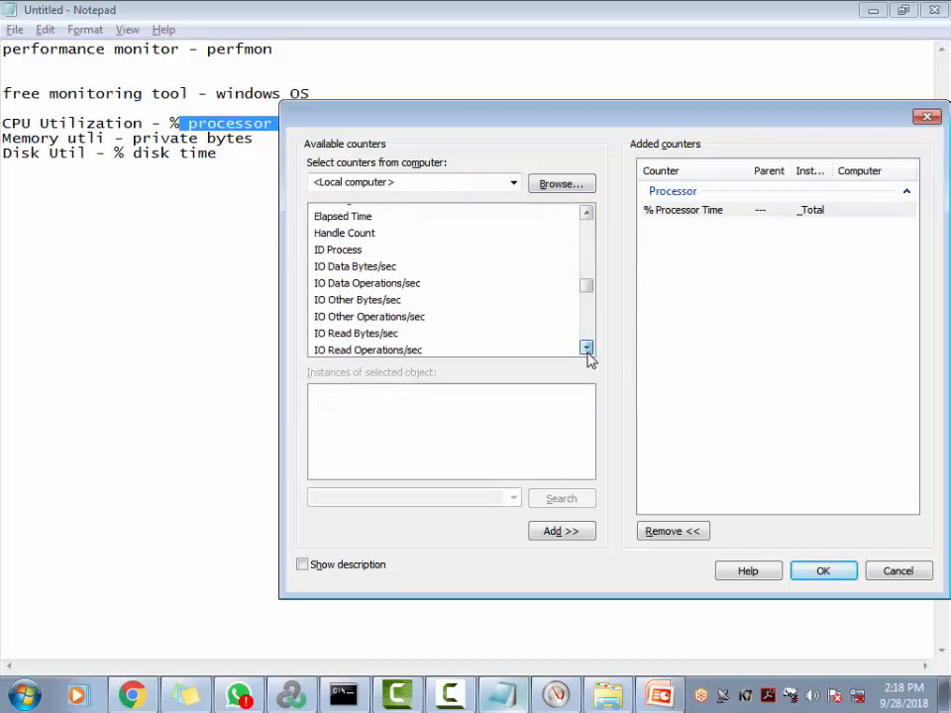
left_click_drag(586, 348, 587, 347)
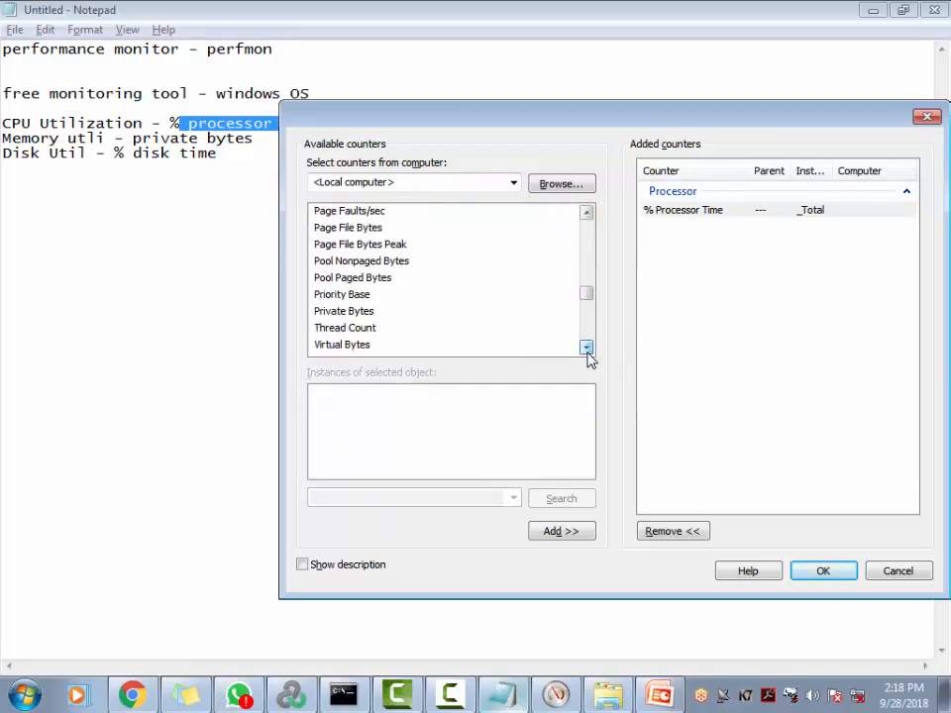
left_click(349, 313)
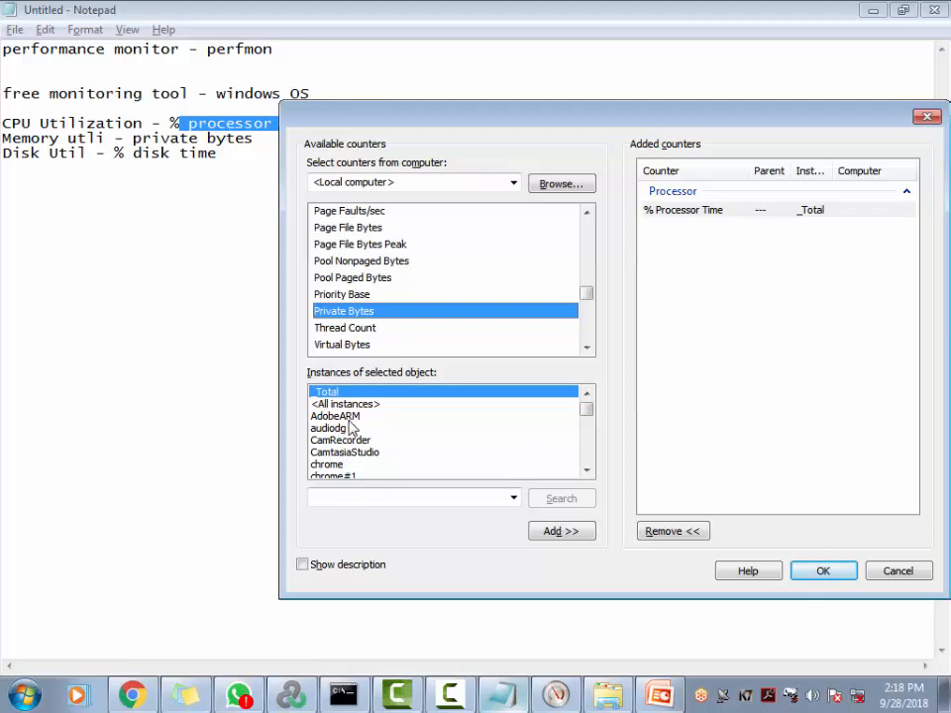
Step: Look through the list of process instances available for the Private Bytes counter
left_click_drag(360, 420, 361, 457)
left_click(358, 453)
left_click(343, 464)
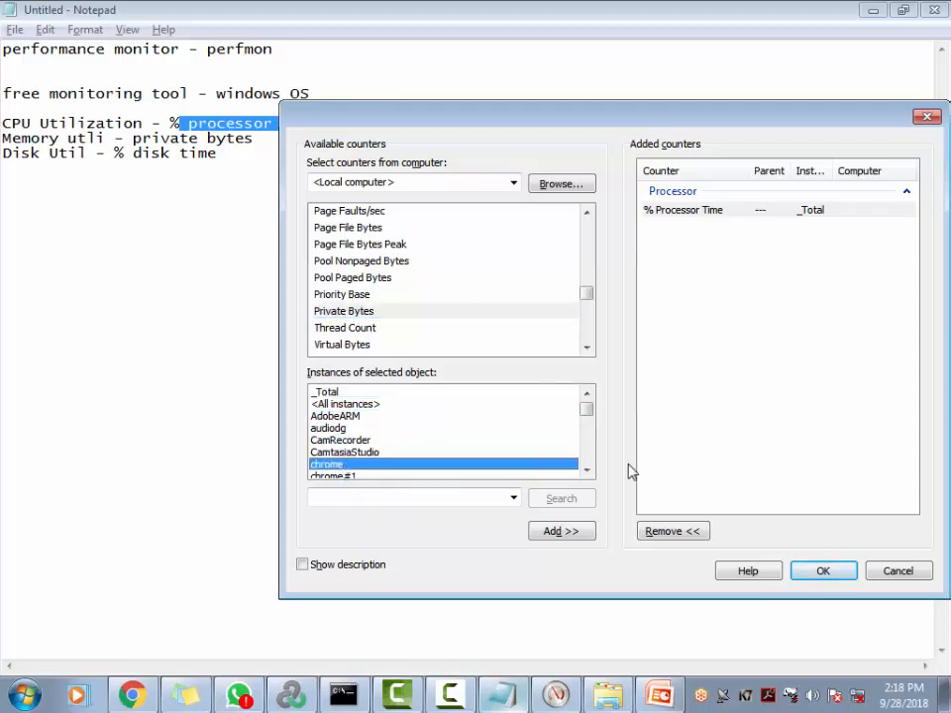
left_click(587, 472)
left_click(586, 472)
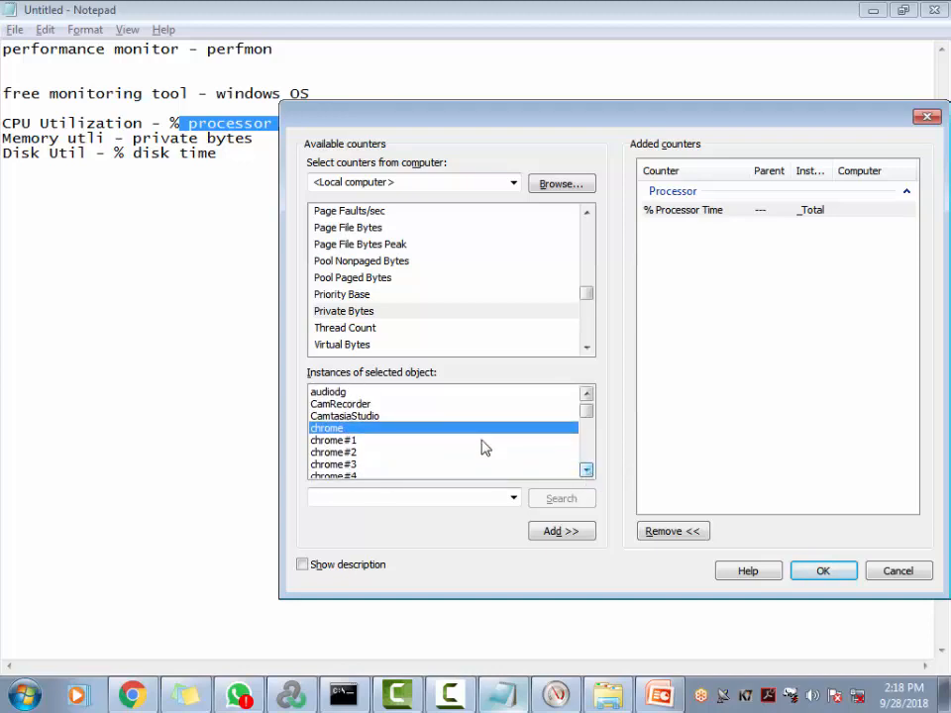
left_click(586, 470)
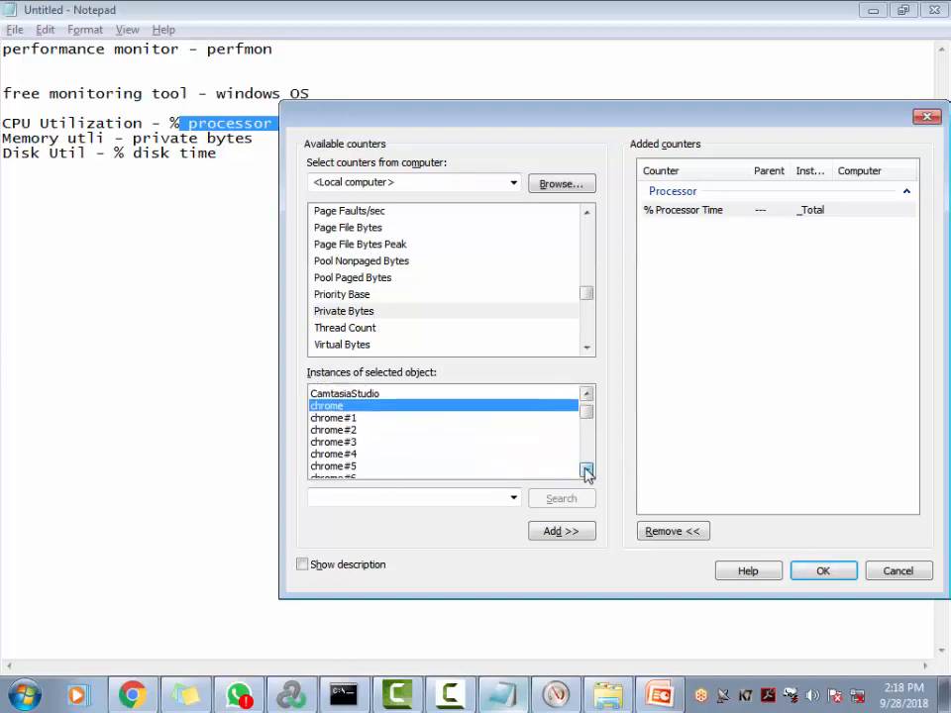
left_click(586, 471)
left_click(586, 472)
left_click(586, 471)
left_click(586, 471)
left_click(586, 472)
left_click(586, 471)
left_click(586, 471)
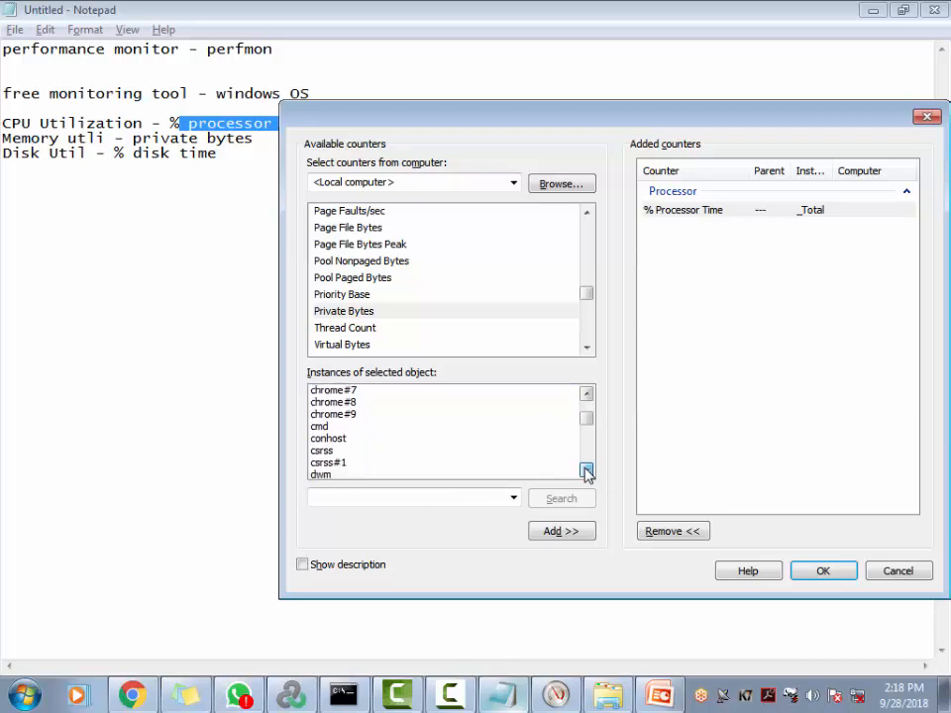
left_click(586, 472)
left_click(586, 471)
left_click(586, 472)
left_click(586, 472)
left_click(586, 471)
left_click(586, 471)
left_click(586, 471)
left_click(586, 472)
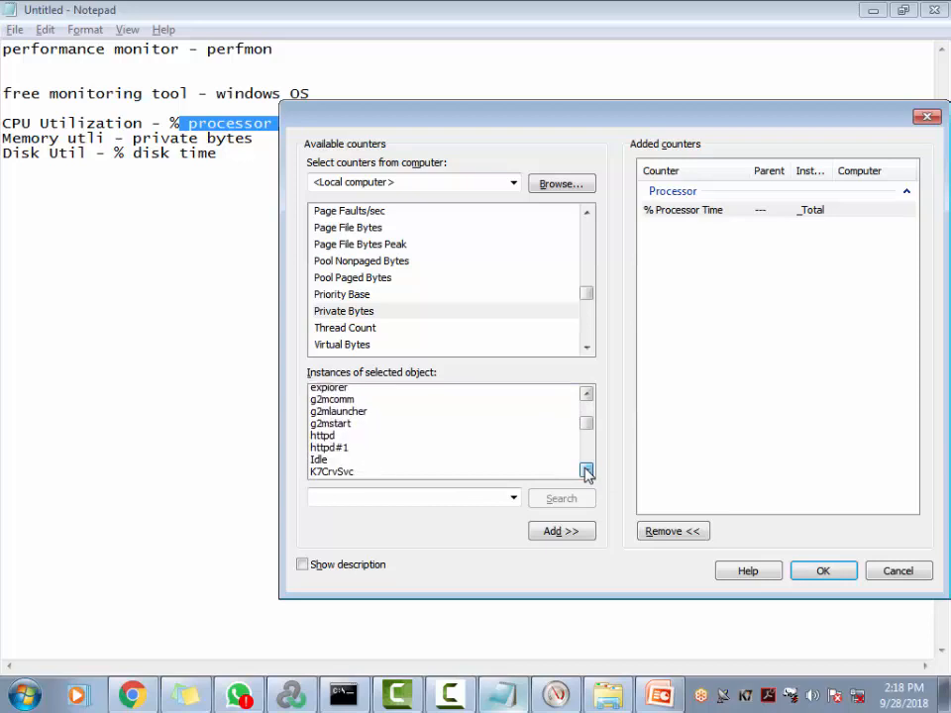
left_click(586, 472)
left_click(586, 471)
left_click(586, 471)
left_click(587, 471)
left_click(586, 471)
left_click(586, 472)
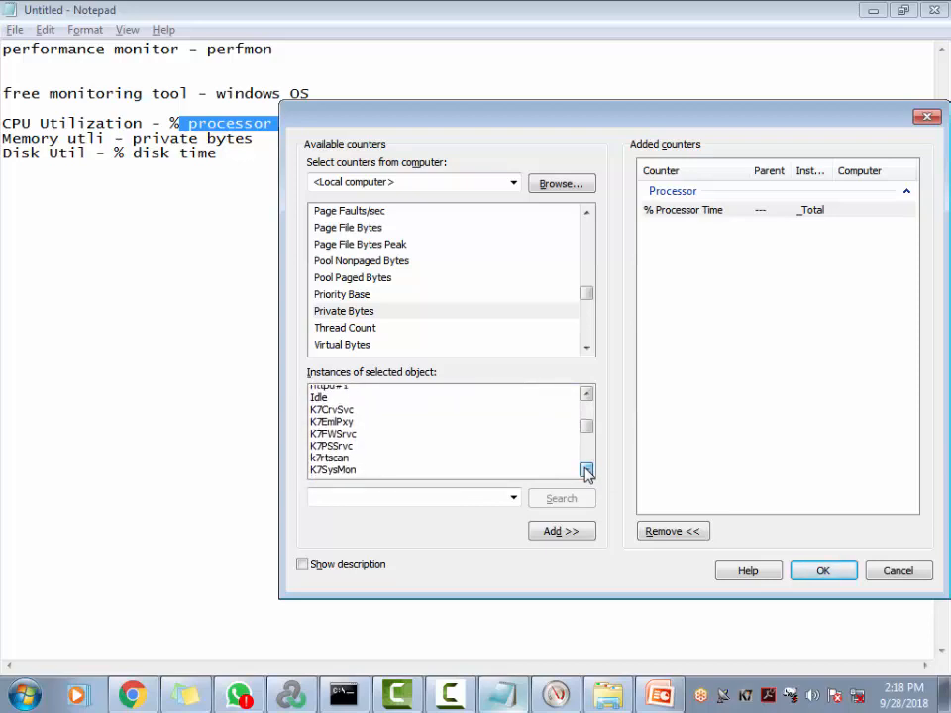
left_click(586, 471)
left_click(586, 471)
left_click(586, 471)
left_click(586, 471)
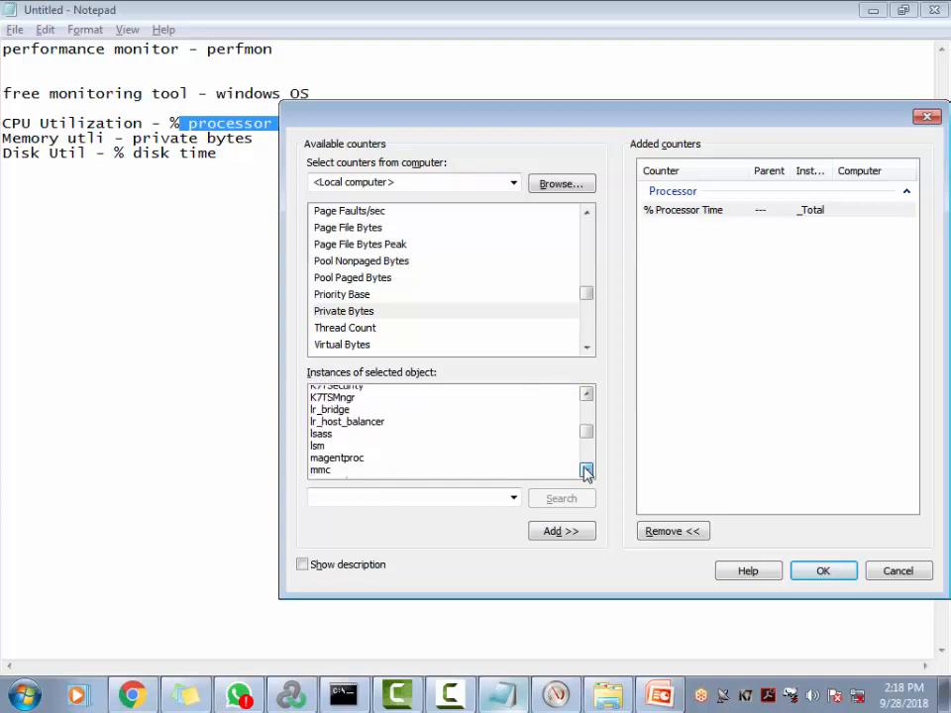
scroll(419, 457, "down", 2)
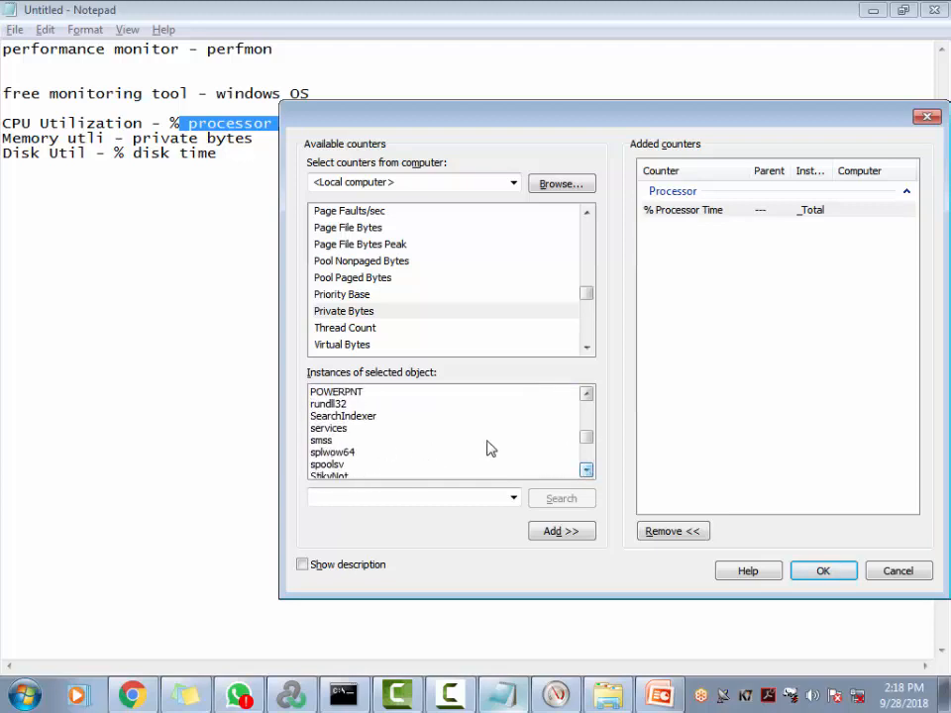
left_click_drag(586, 462, 587, 382)
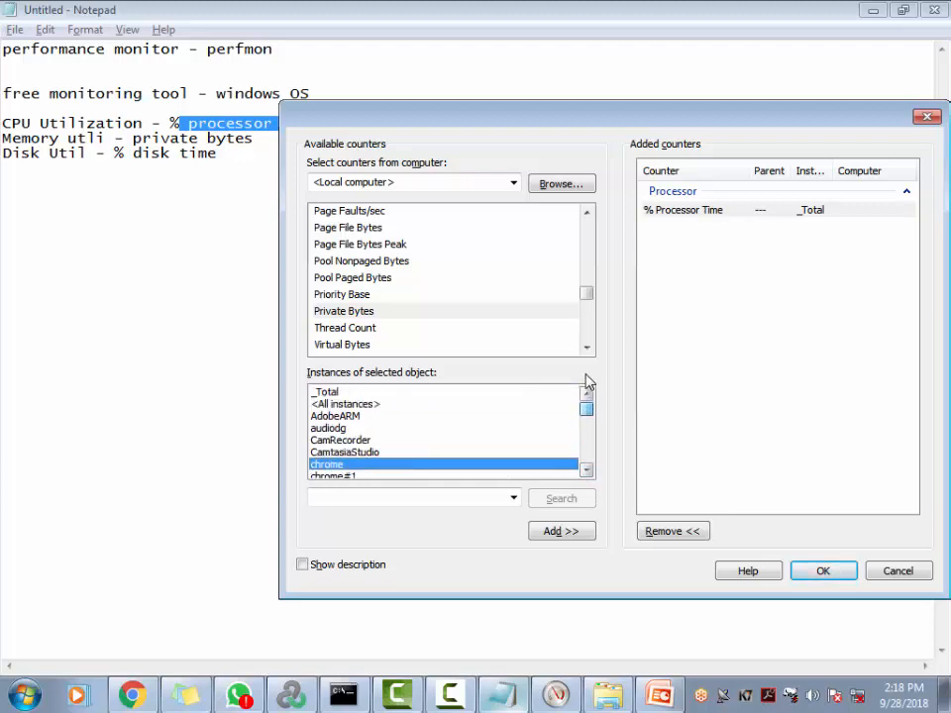
Step: Add the Private Bytes counter for the _Total instance and collapse the Process object
left_click(342, 393)
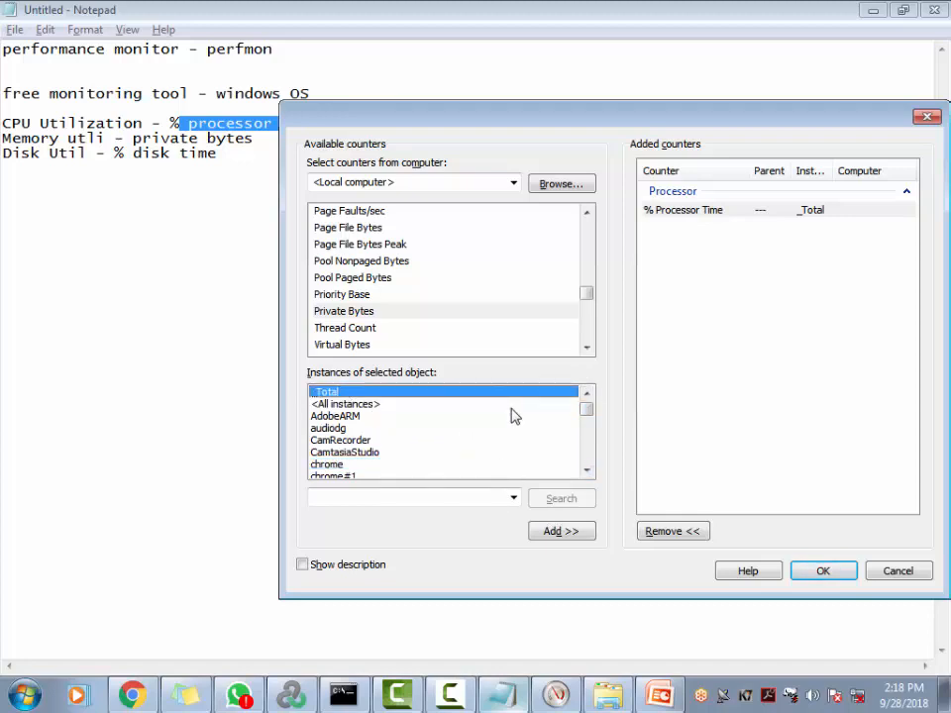
left_click(565, 532)
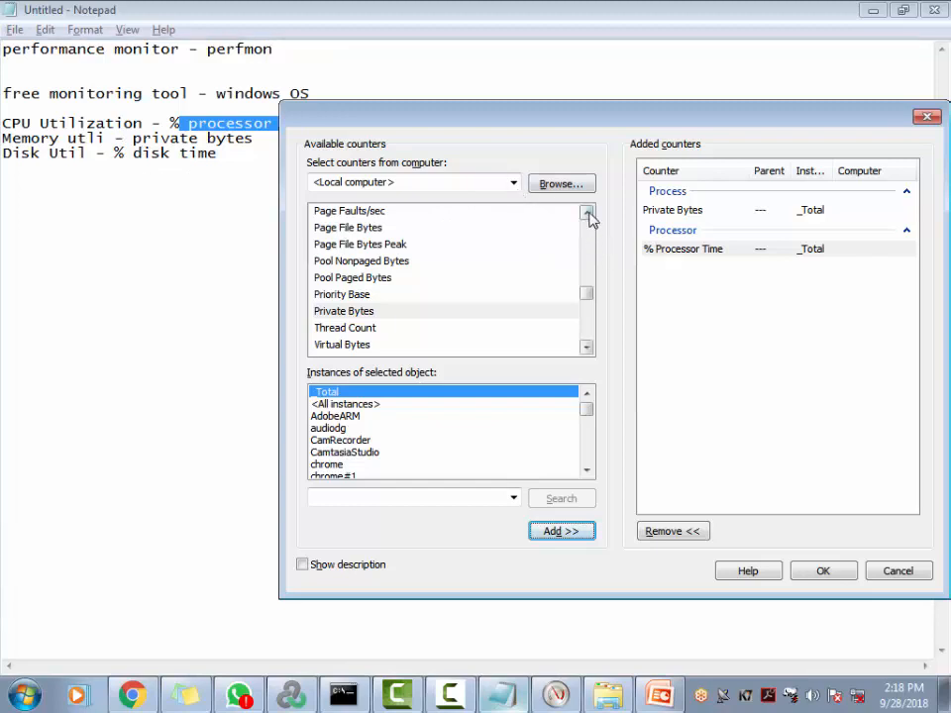
left_click_drag(587, 213, 587, 214)
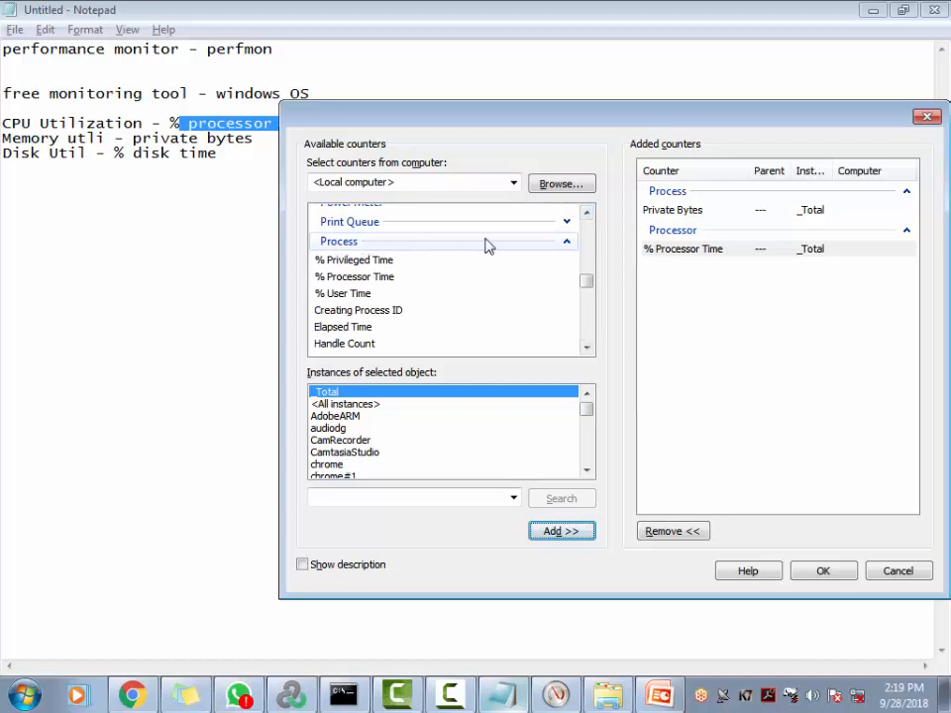
left_click(566, 244)
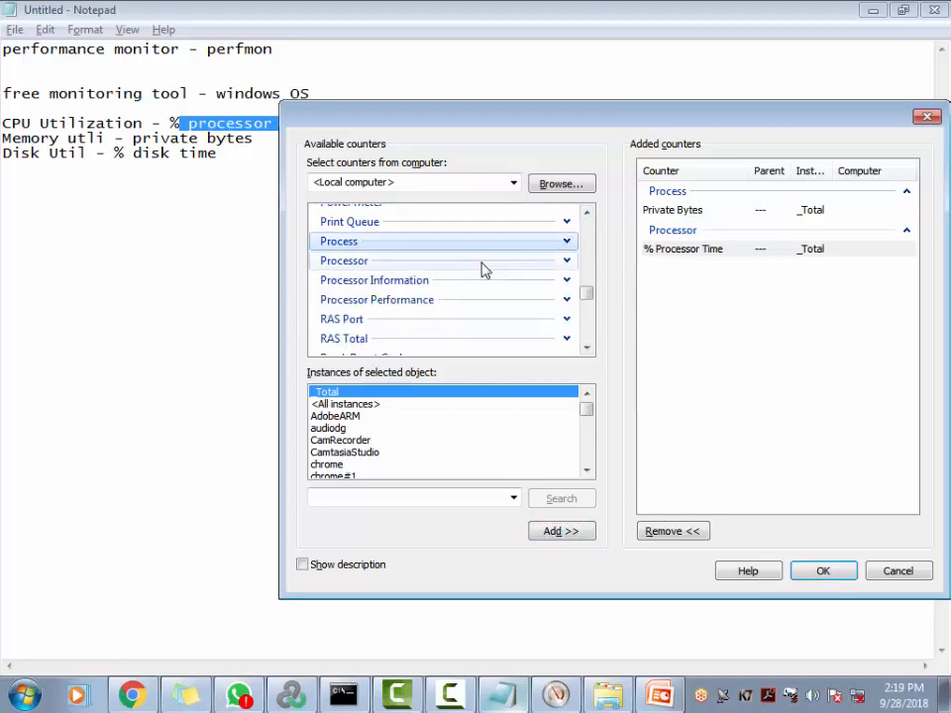
Step: Expand the PhysicalDisk object and add its % Disk Time counter to the added counters
left_click(587, 213)
double_click(587, 213)
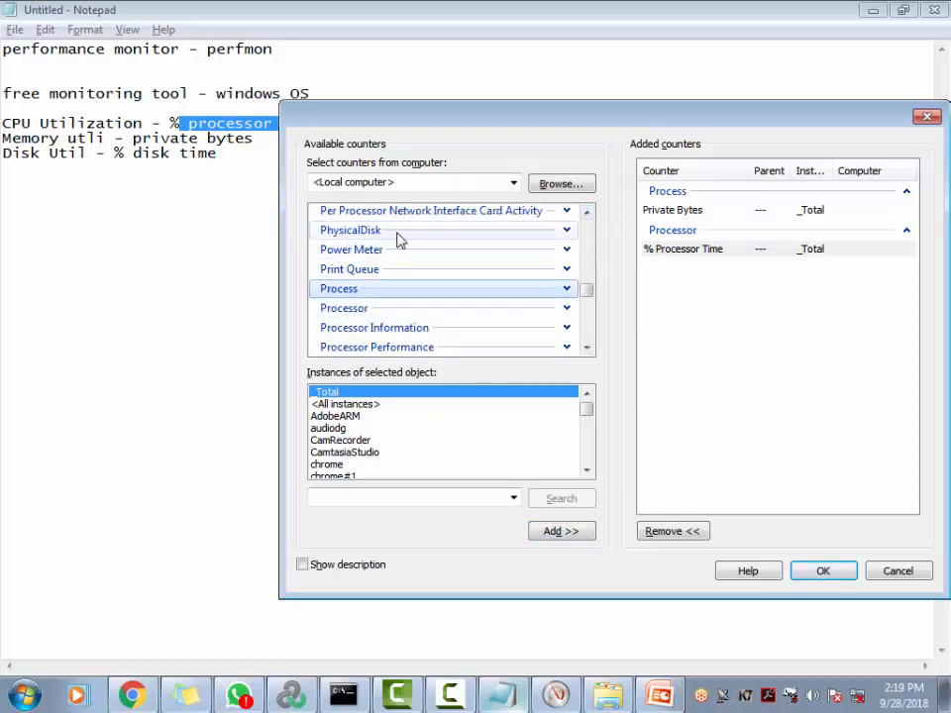
left_click(564, 232)
left_click(566, 234)
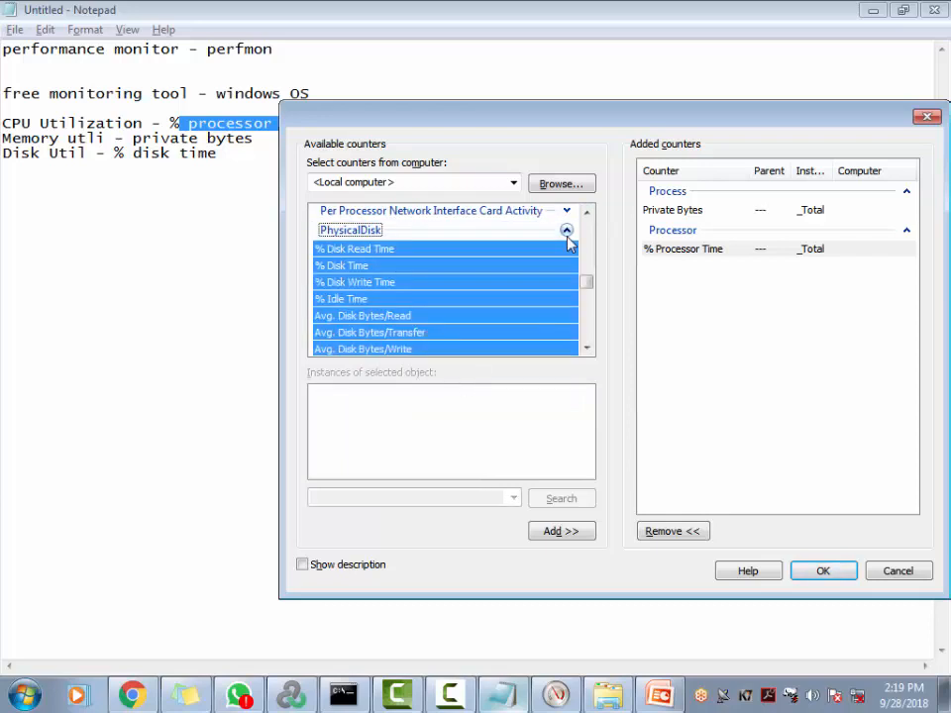
left_click(566, 234)
left_click(567, 233)
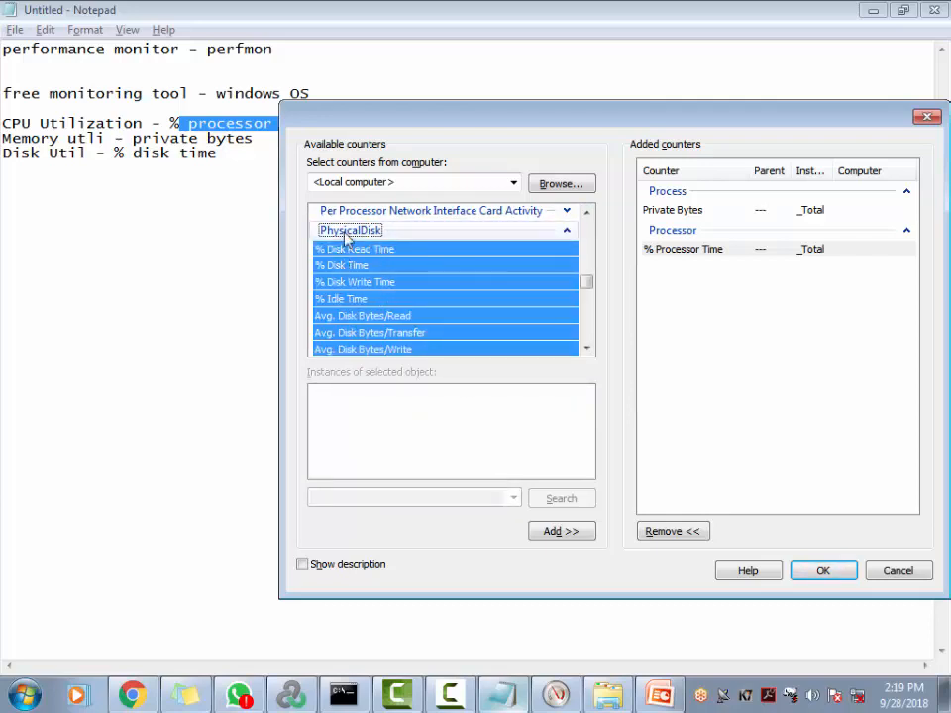
left_click(348, 266)
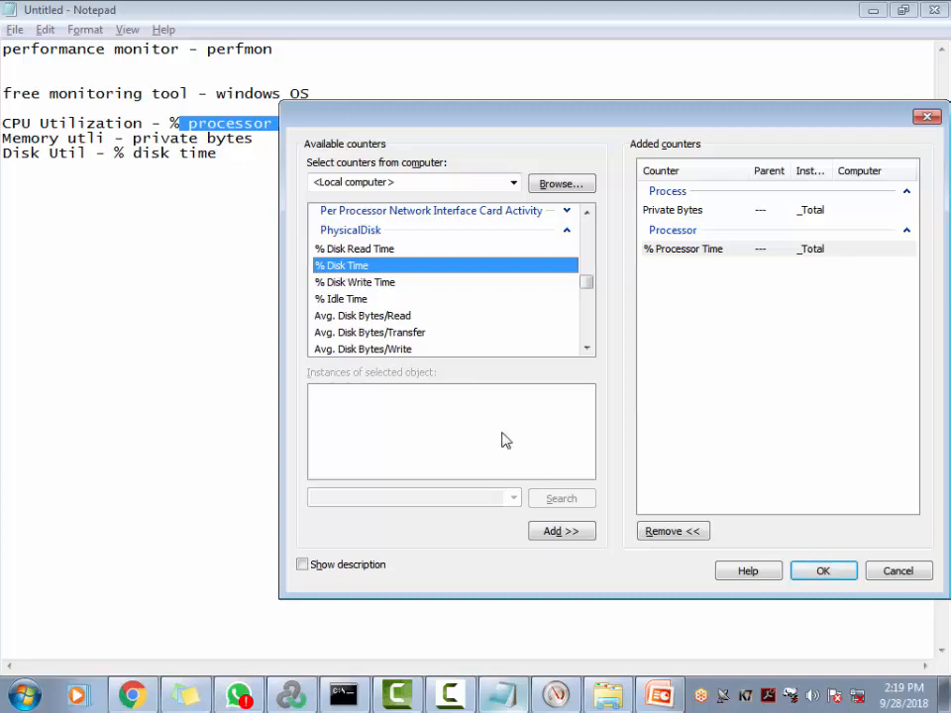
left_click(561, 533)
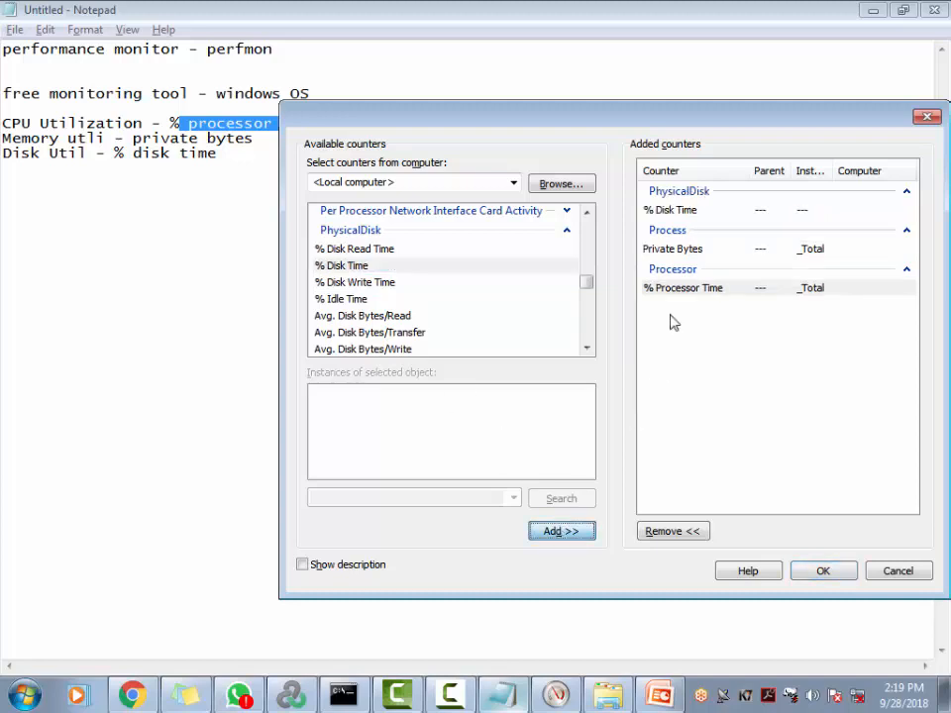
Step: Review the added % Disk Time, Private Bytes and % Processor Time counters and confirm them for the data collector
left_click(673, 212)
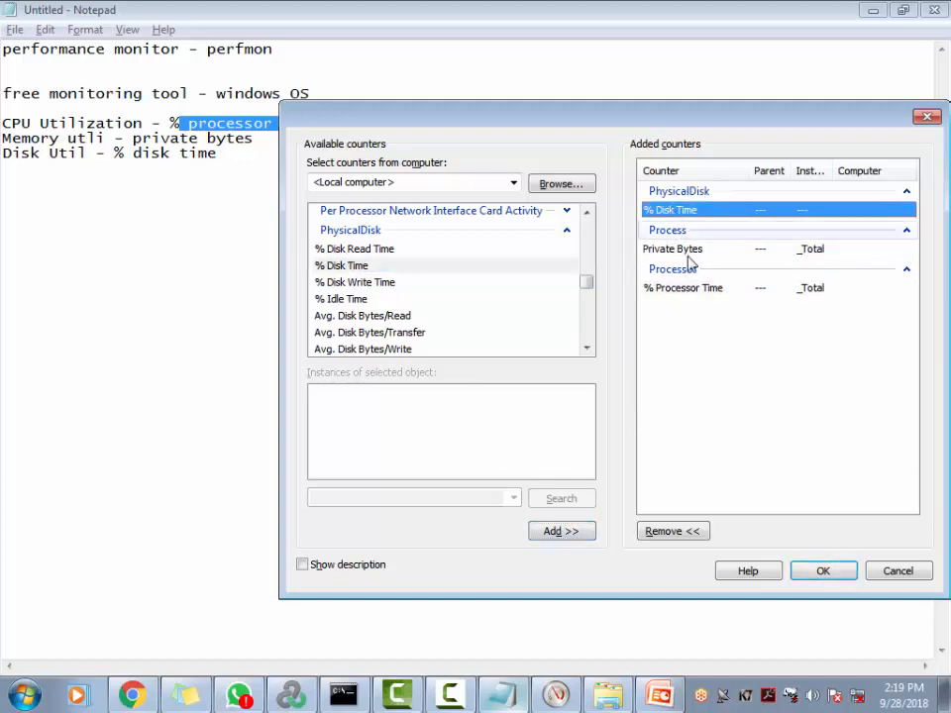
left_click(685, 252)
left_click(685, 289)
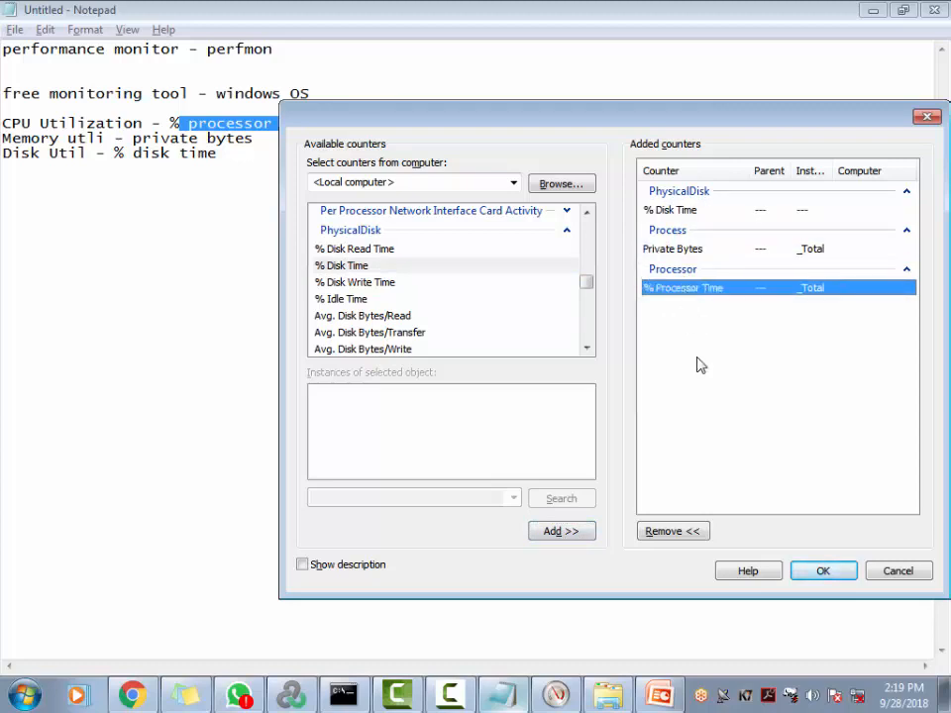
left_click(821, 574)
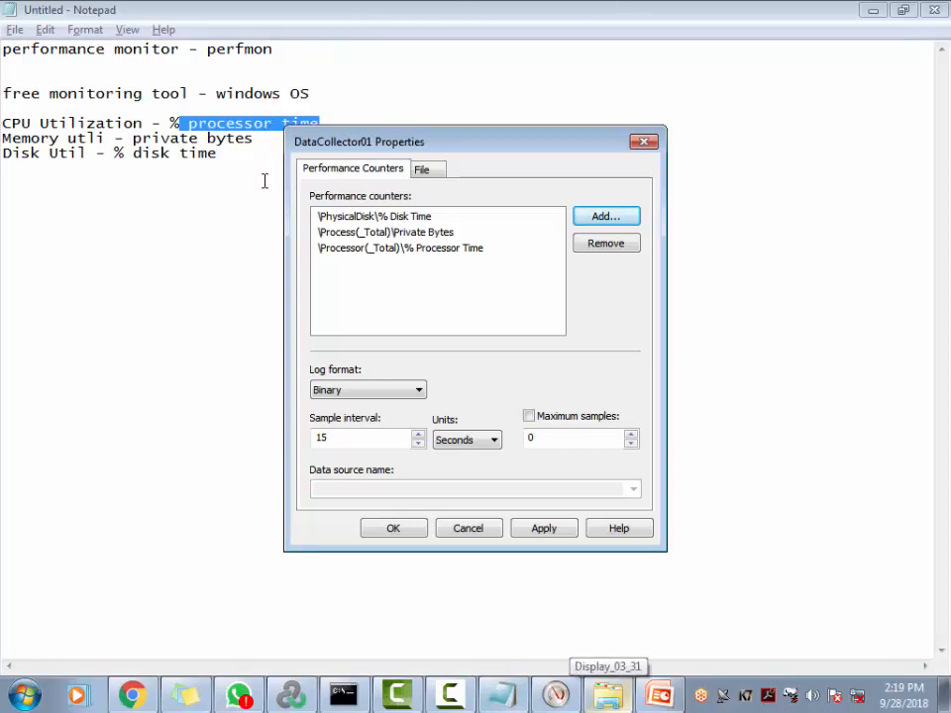
left_click(602, 218)
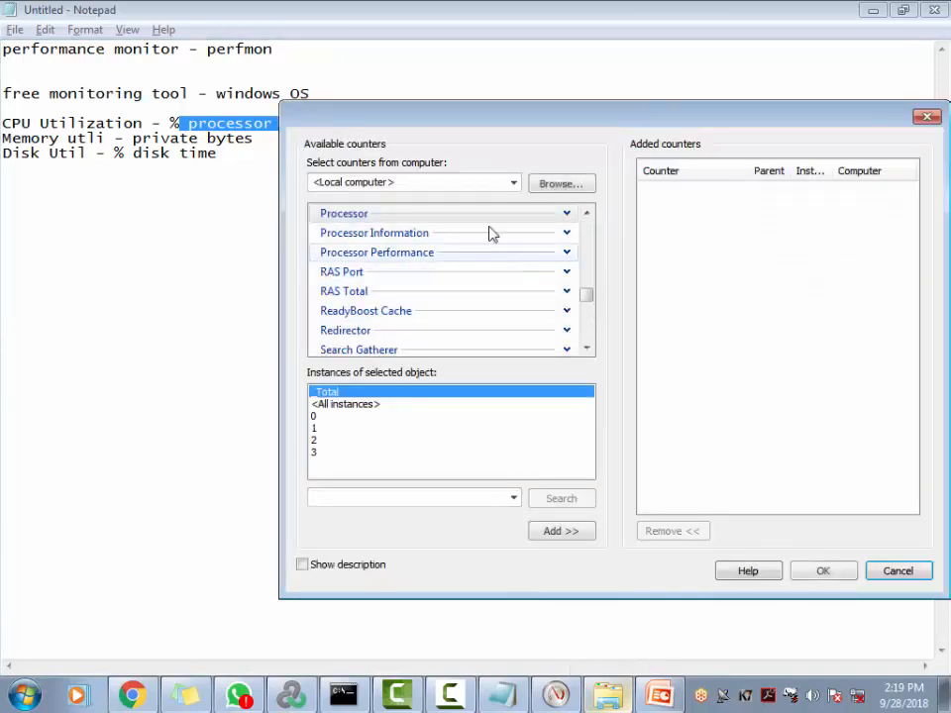
left_click(513, 182)
left_click(929, 119)
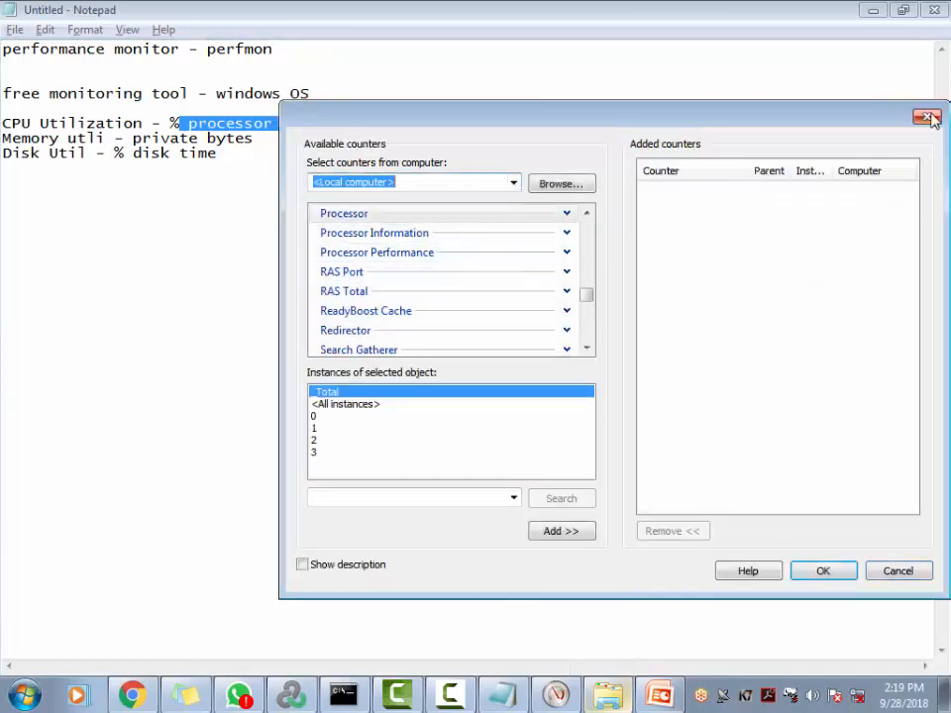
left_click(929, 119)
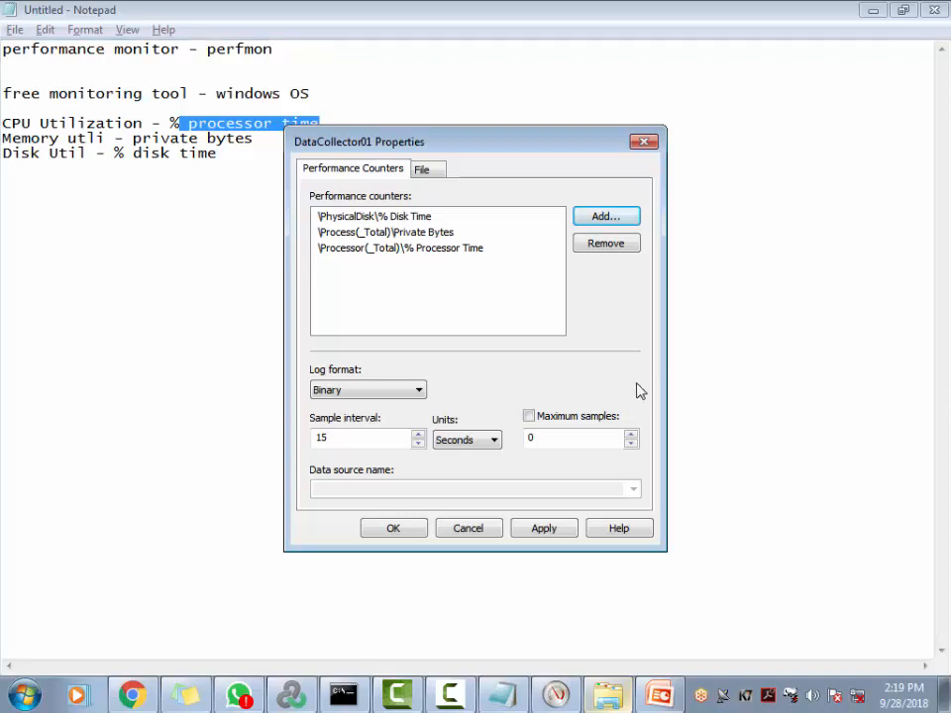
Step: Try to select the remote computer 196.168.1.6 as the source for new counters, and cancel the computer selection
left_click(604, 216)
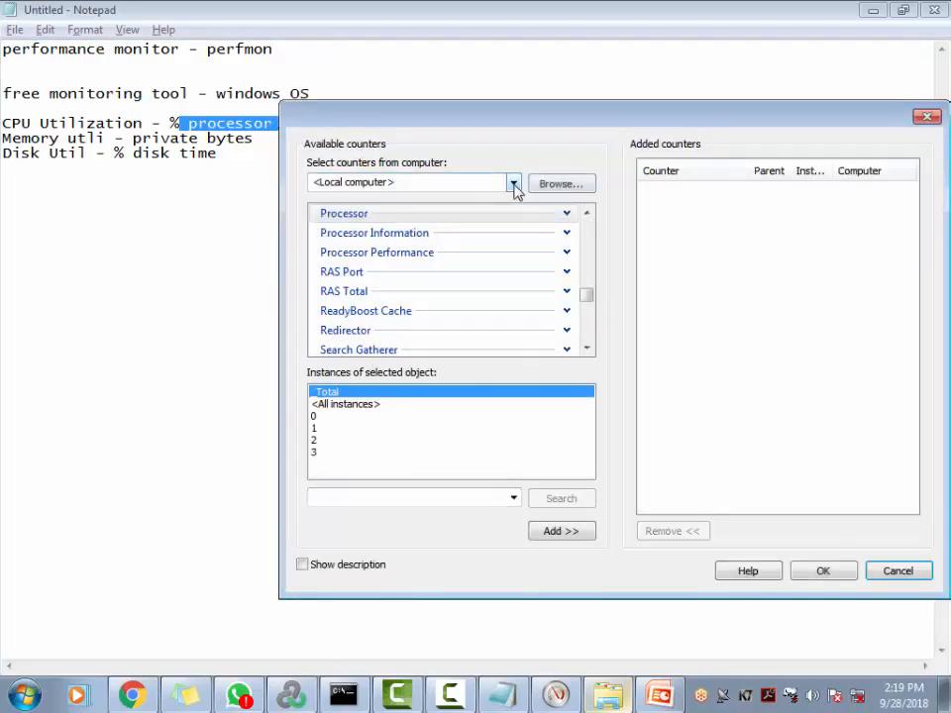
left_click(513, 182)
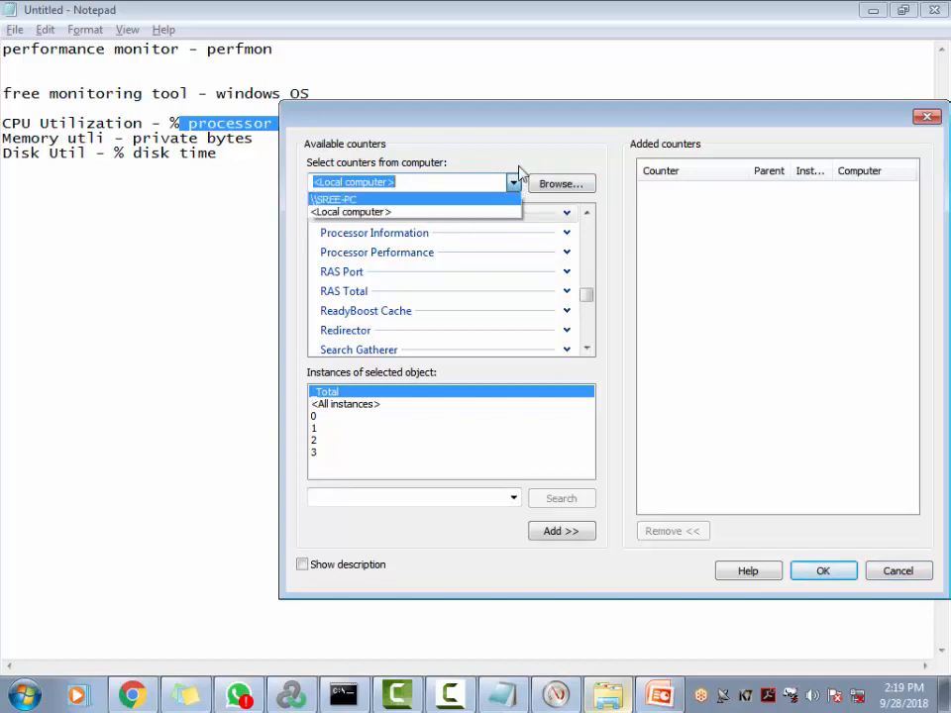
left_click(574, 181)
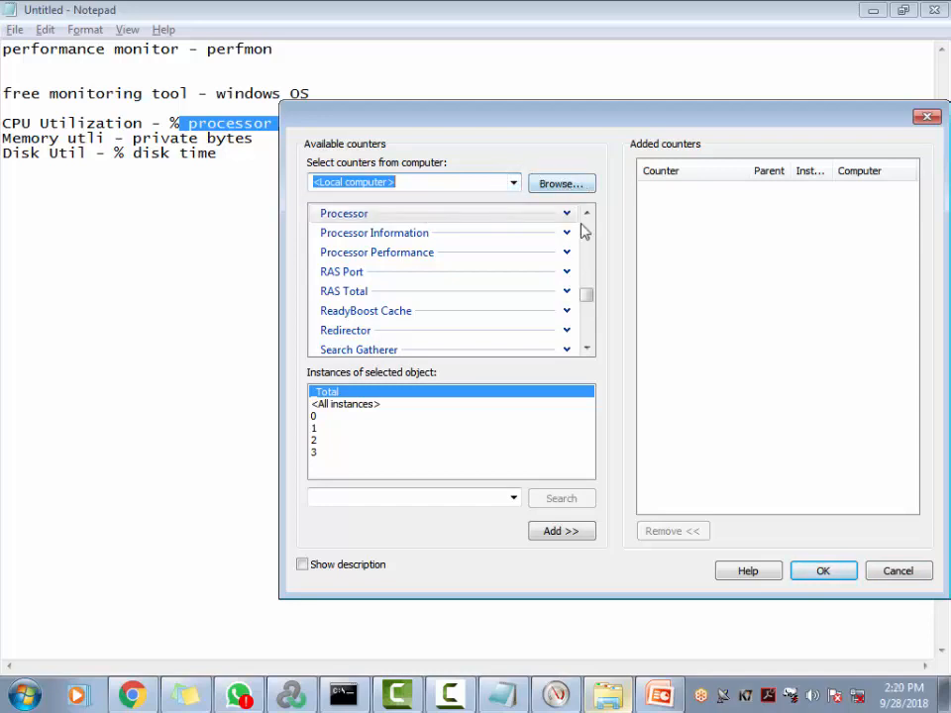
left_click(590, 188)
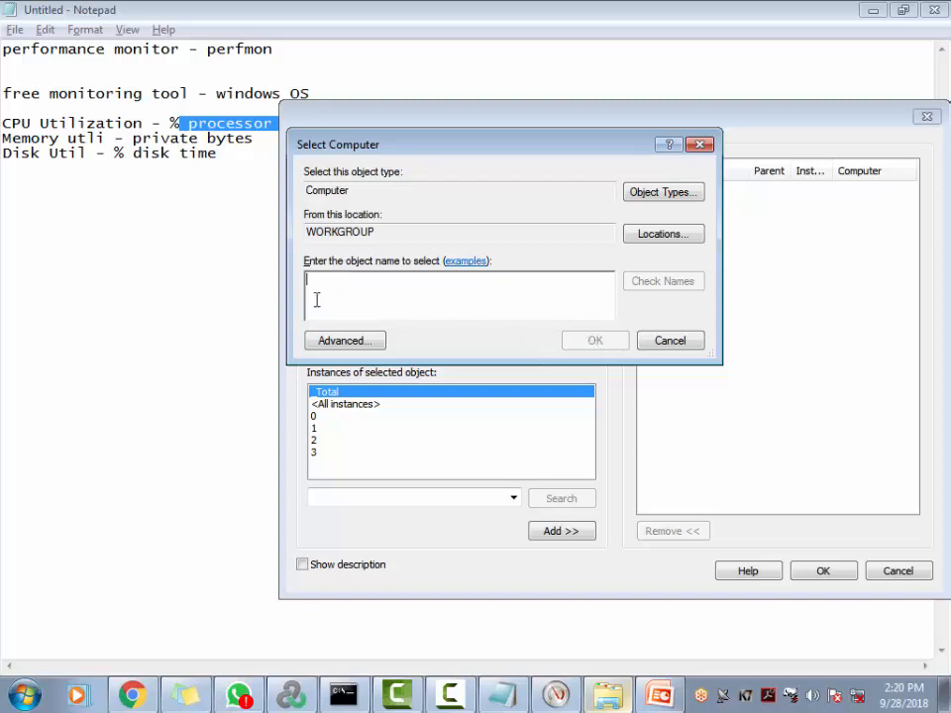
type("19")
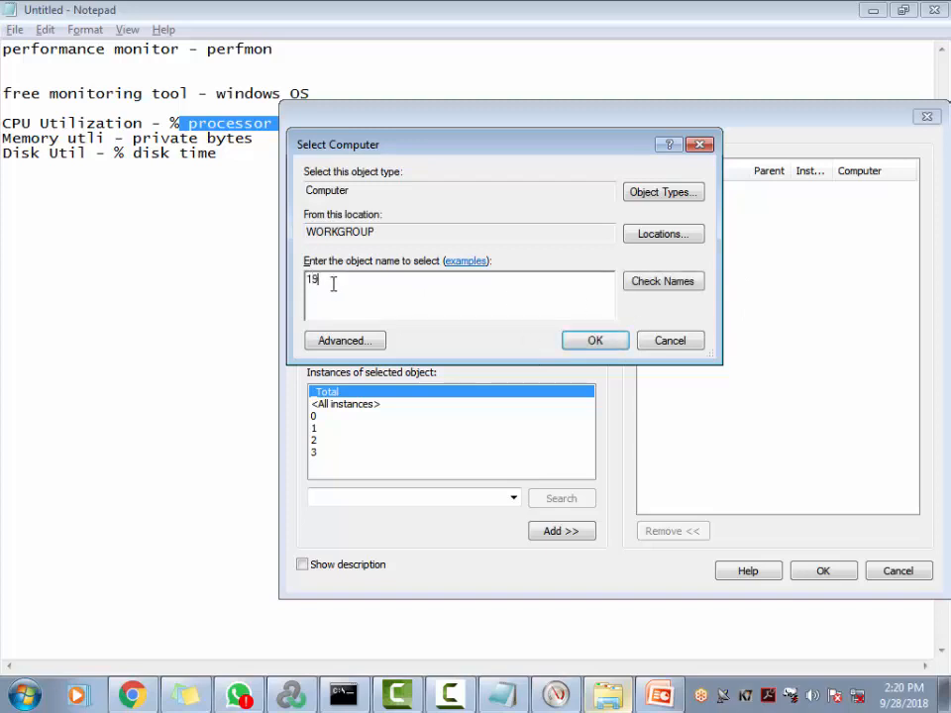
type("6.168.1.6")
left_click(610, 339)
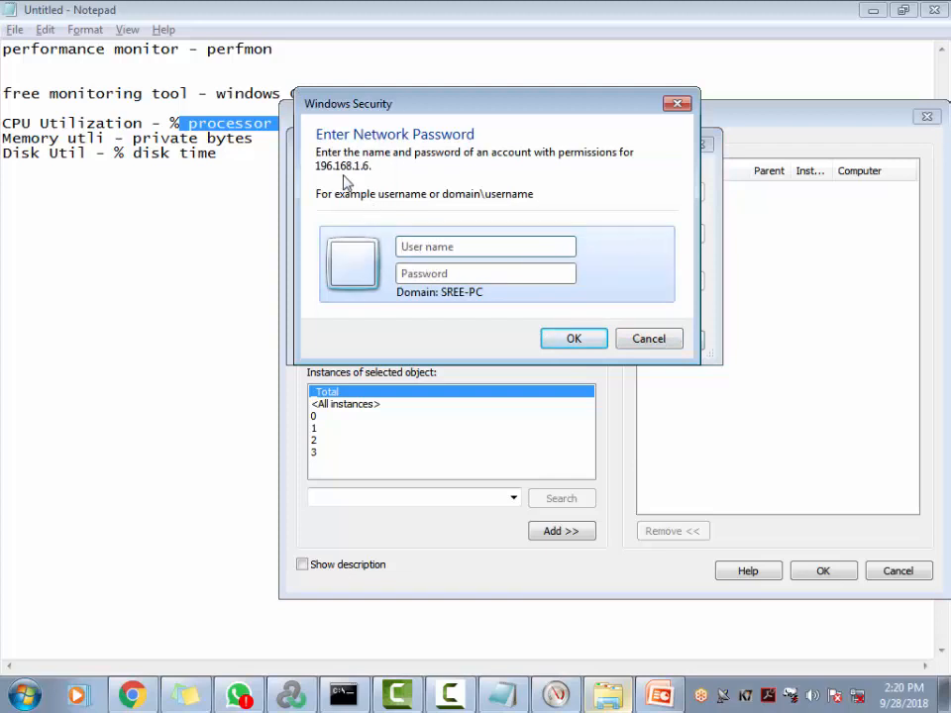
left_click_drag(478, 106, 792, 285)
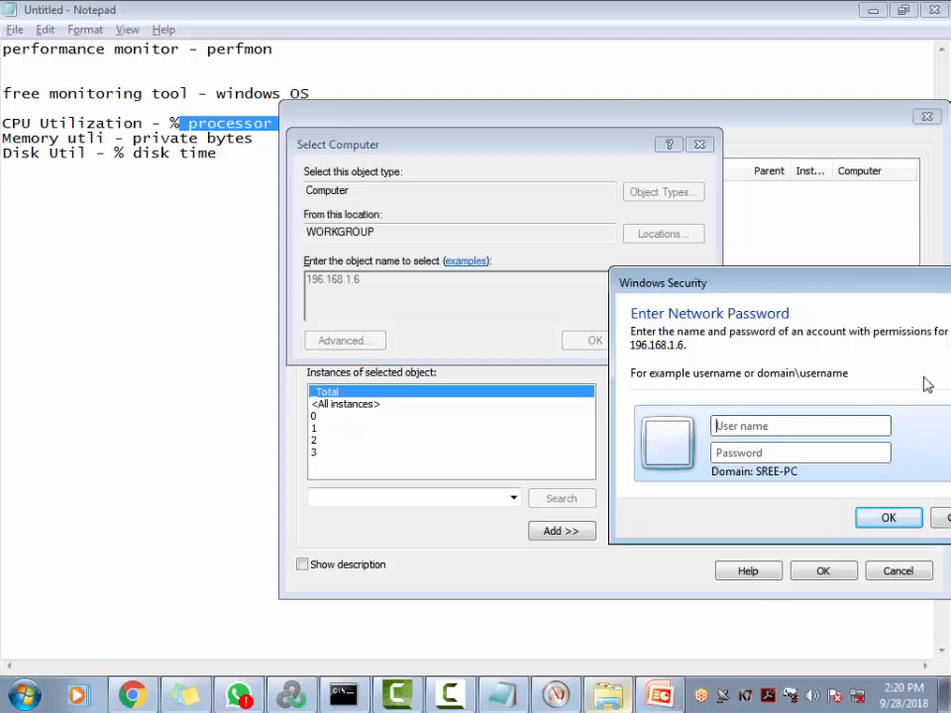
left_click(936, 516)
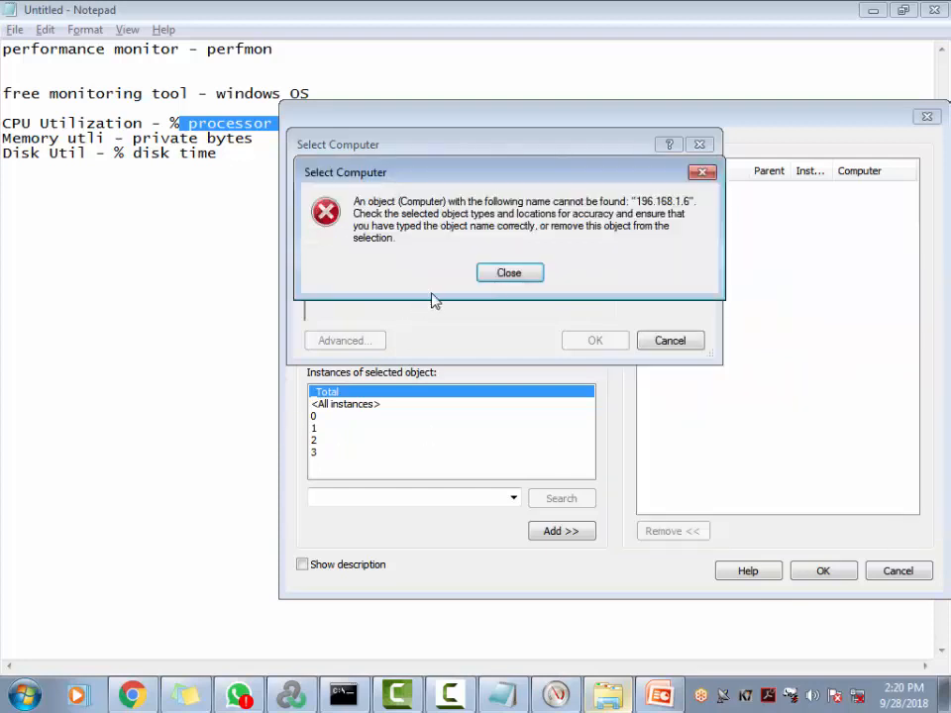
left_click(500, 276)
left_click(674, 343)
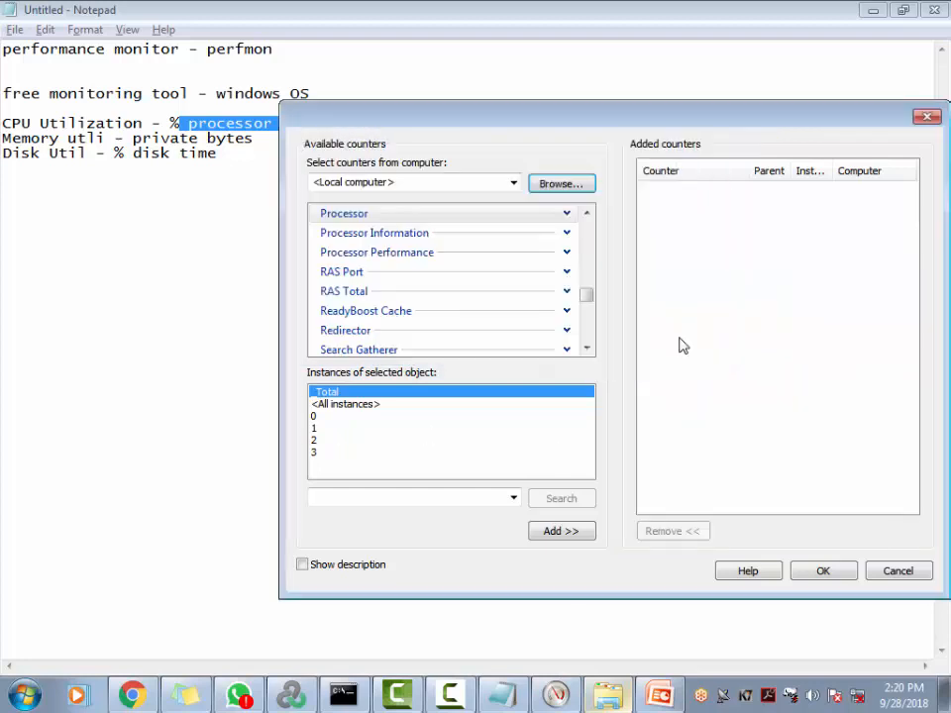
Step: Choose the local computer as the counter source and leave the counter selection without adding any counters
left_click(513, 182)
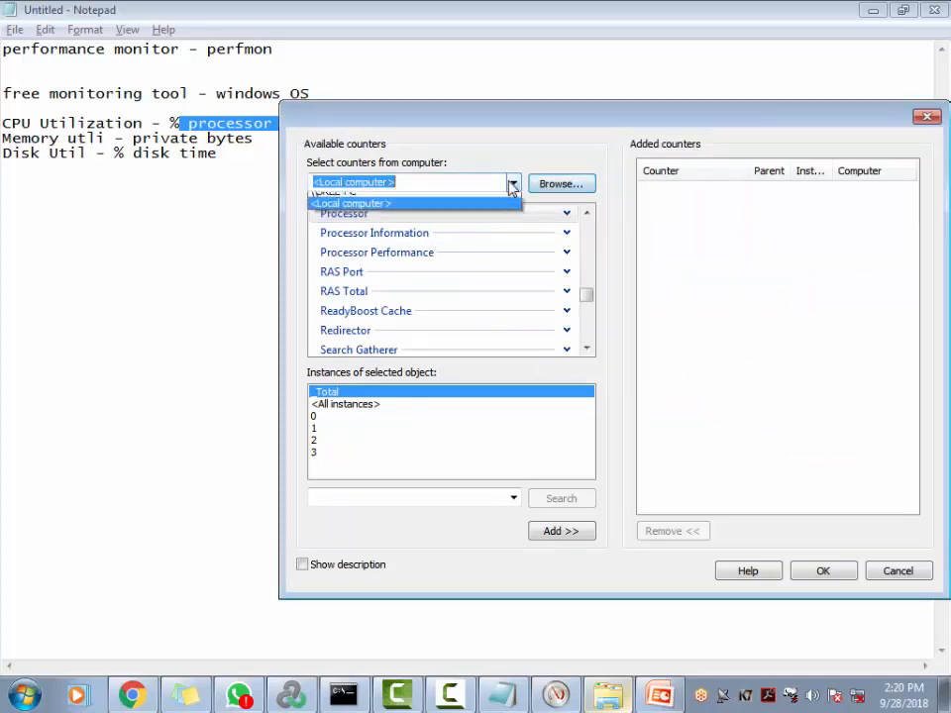
left_click(420, 210)
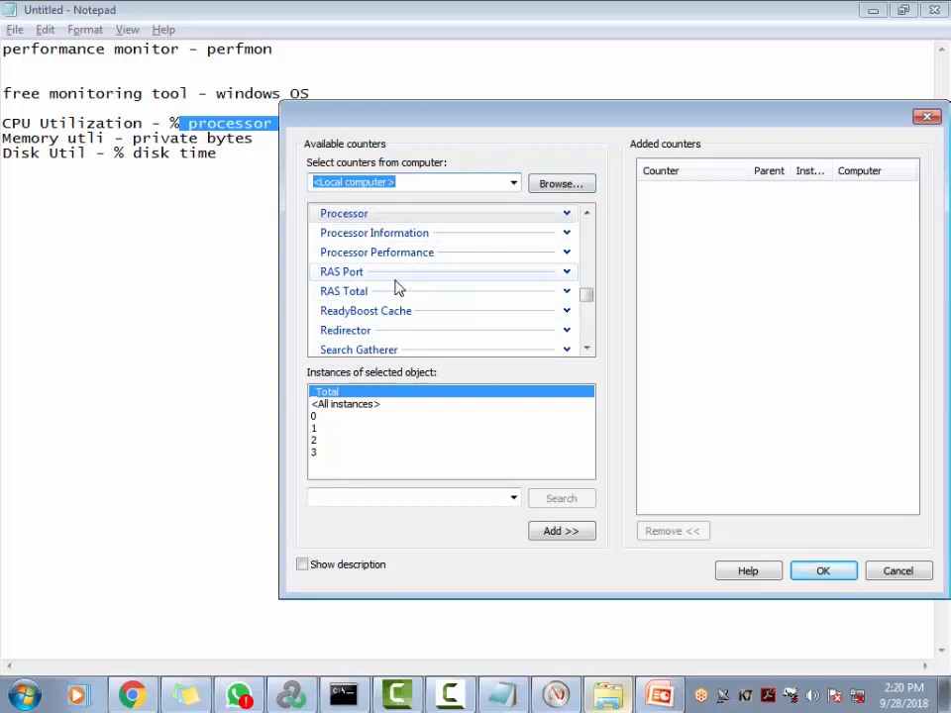
left_click(897, 572)
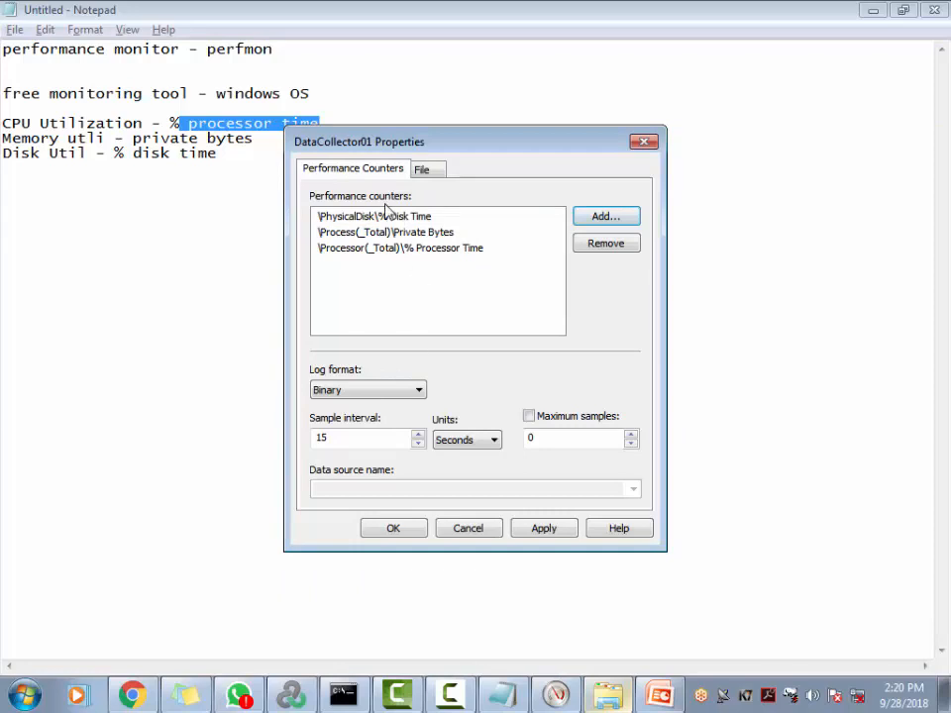
left_click(608, 219)
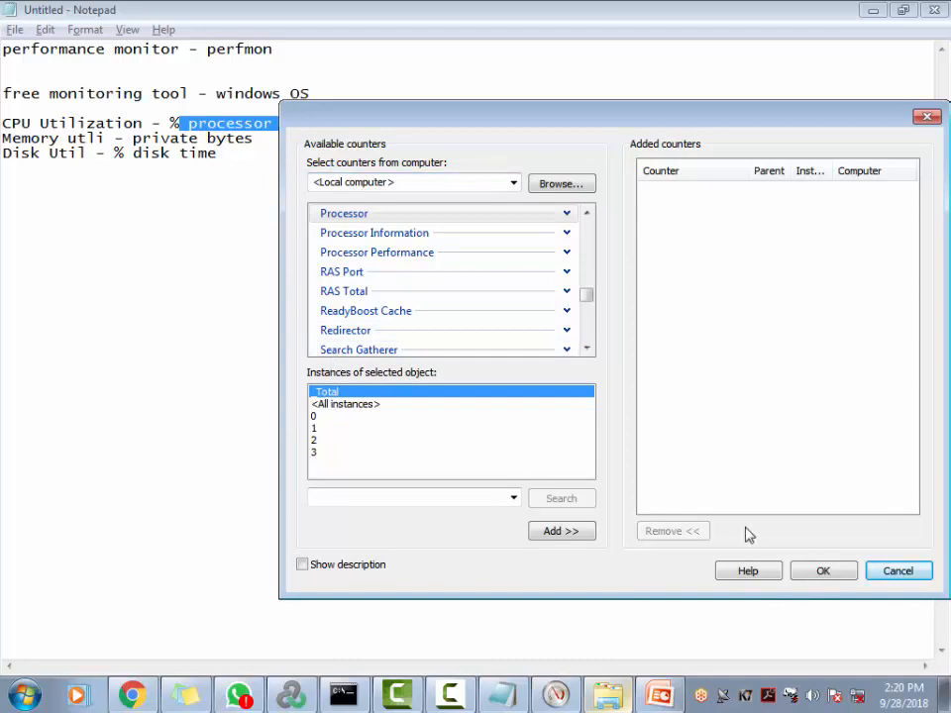
left_click(900, 577)
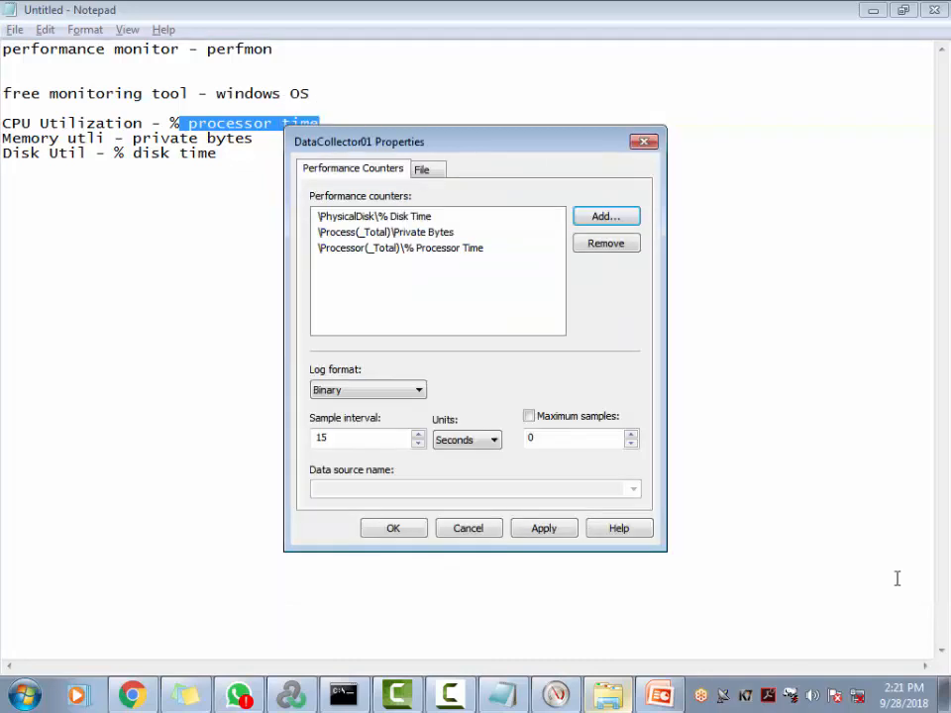
Step: Set the data collector's log format to Comma Separated and its sample interval to 1 second
left_click(401, 394)
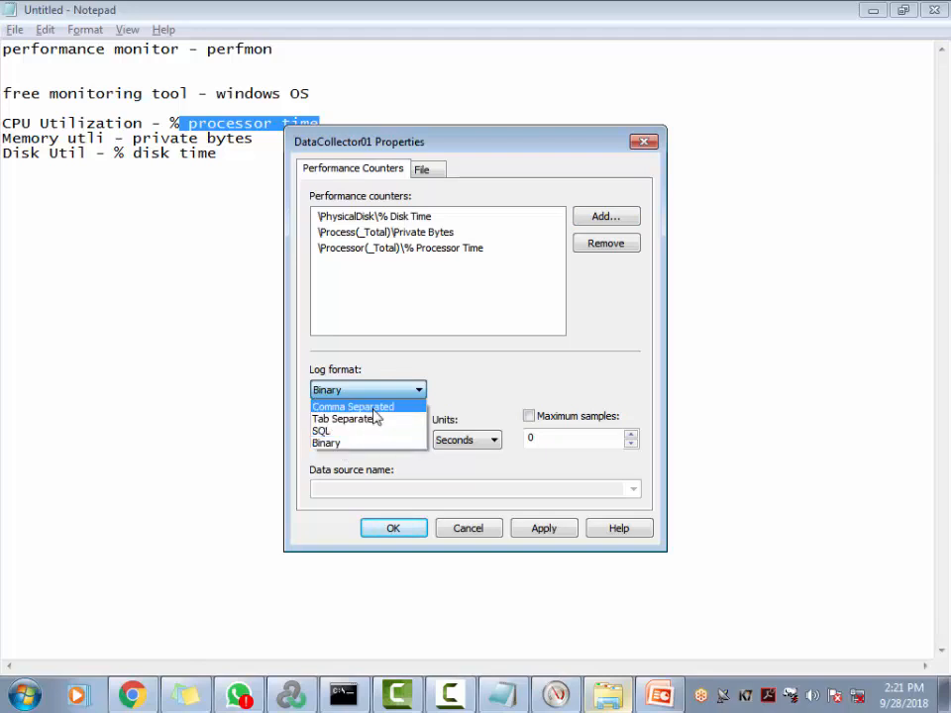
left_click(374, 409)
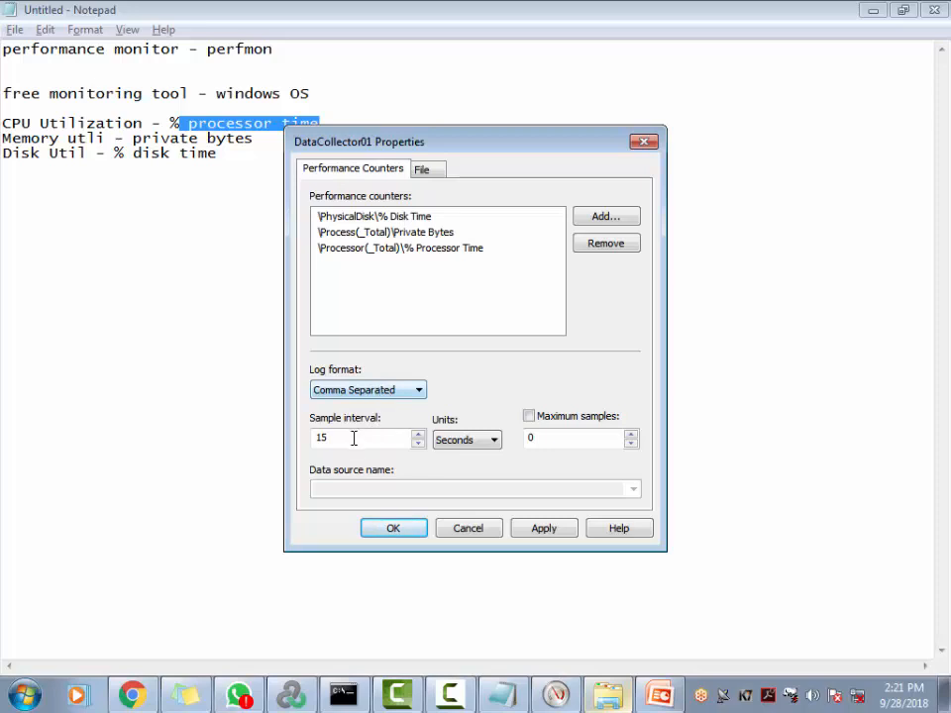
double_click(354, 437)
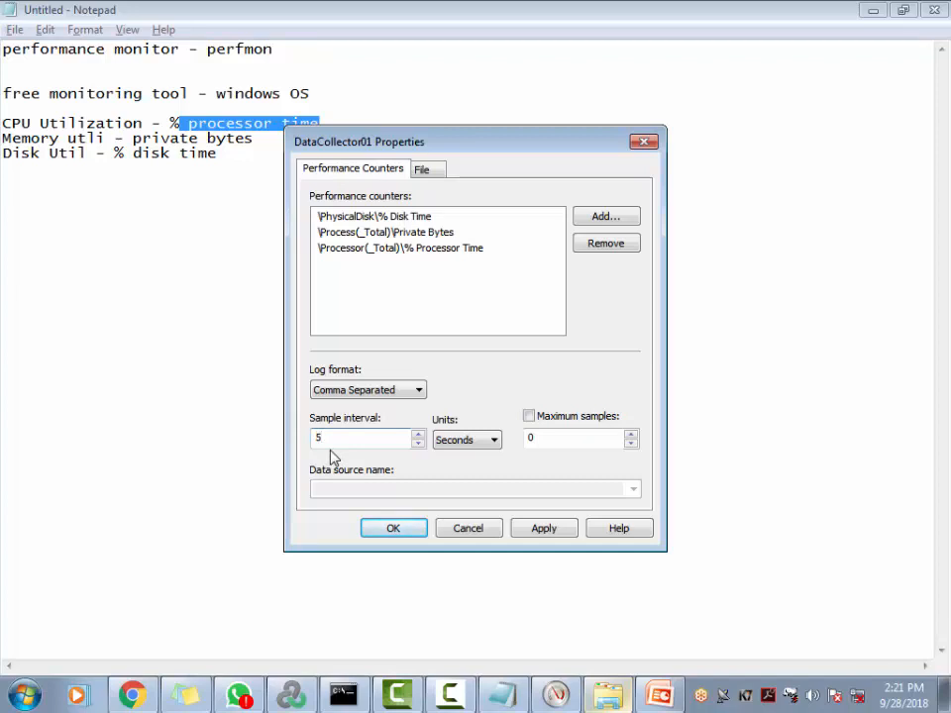
left_click_drag(351, 437, 240, 442)
left_click_drag(336, 444, 264, 443)
Step: Try a maximum of 1000 samples for the data collector and disable the limit again
left_click_drag(540, 437, 520, 437)
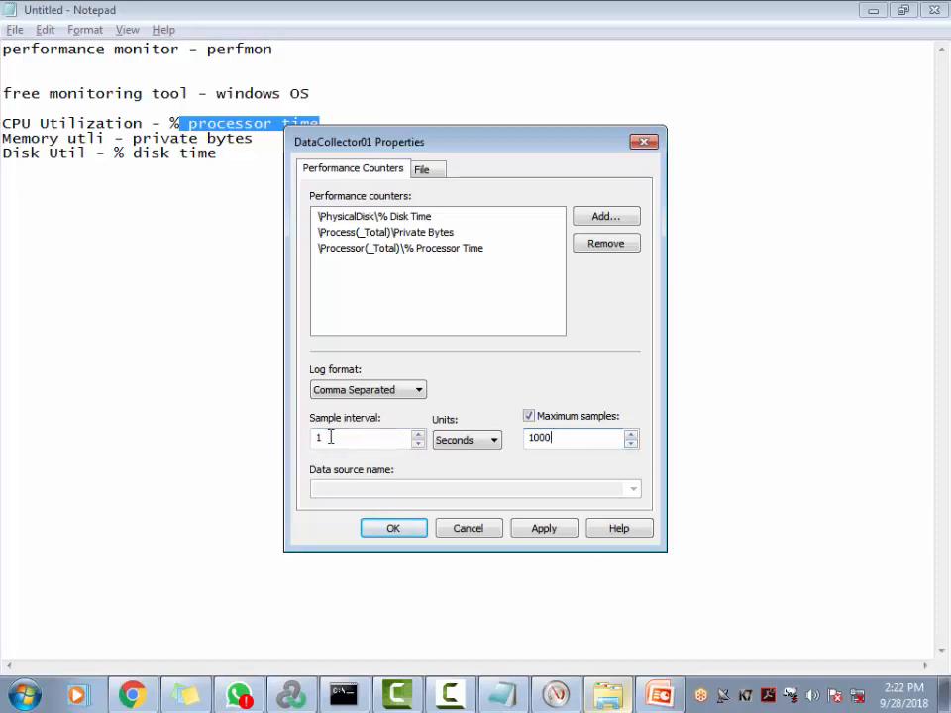
left_click(529, 416)
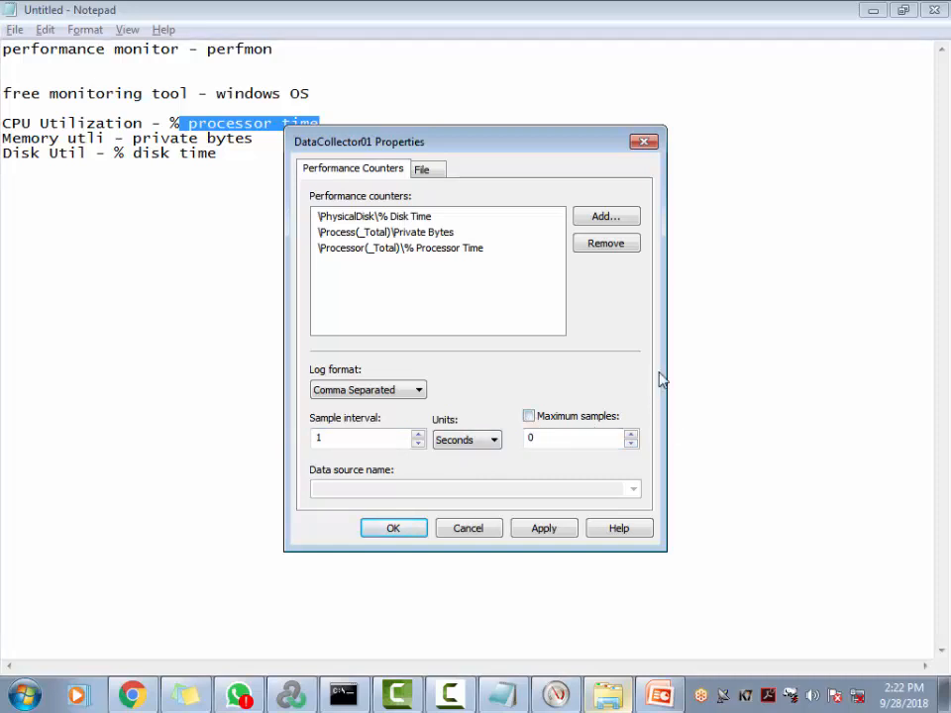
Step: Switch the log format to Binary and check the file extension in the example log file name
left_click(387, 393)
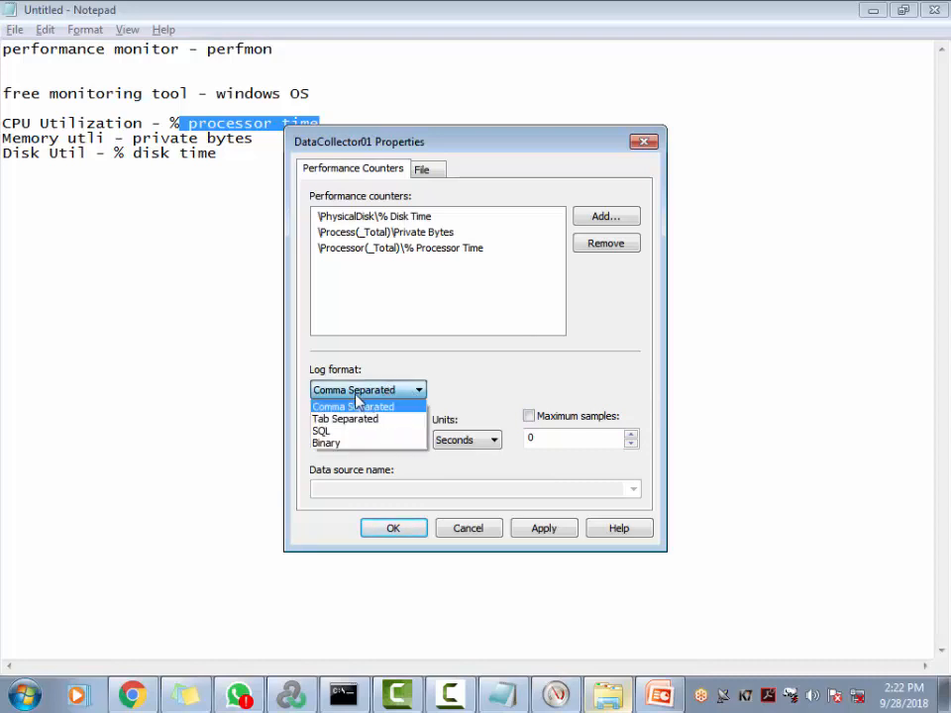
left_click(359, 443)
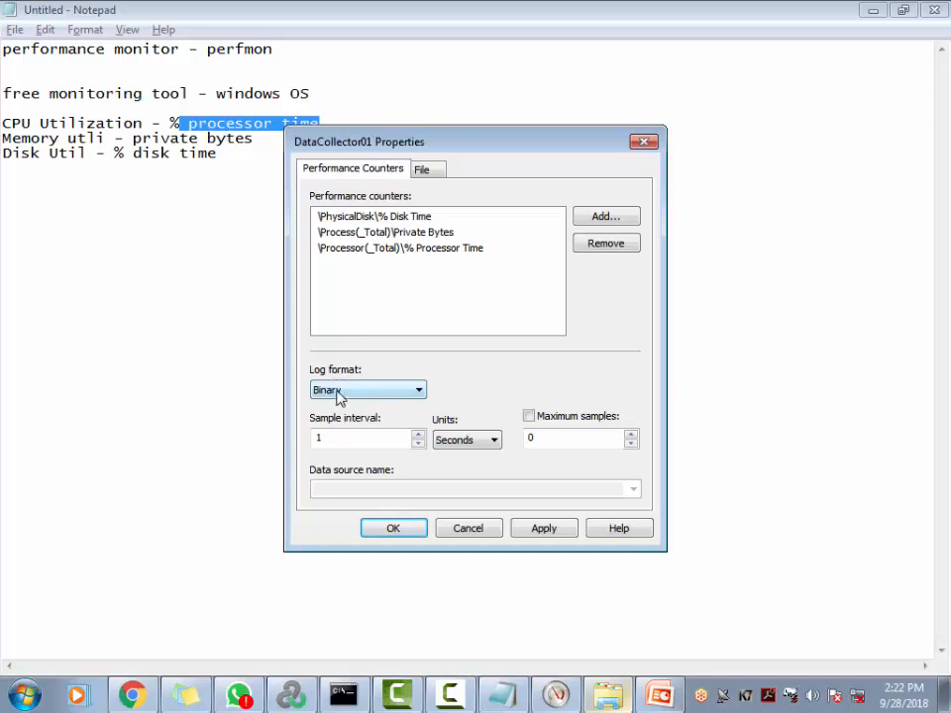
left_click(428, 170)
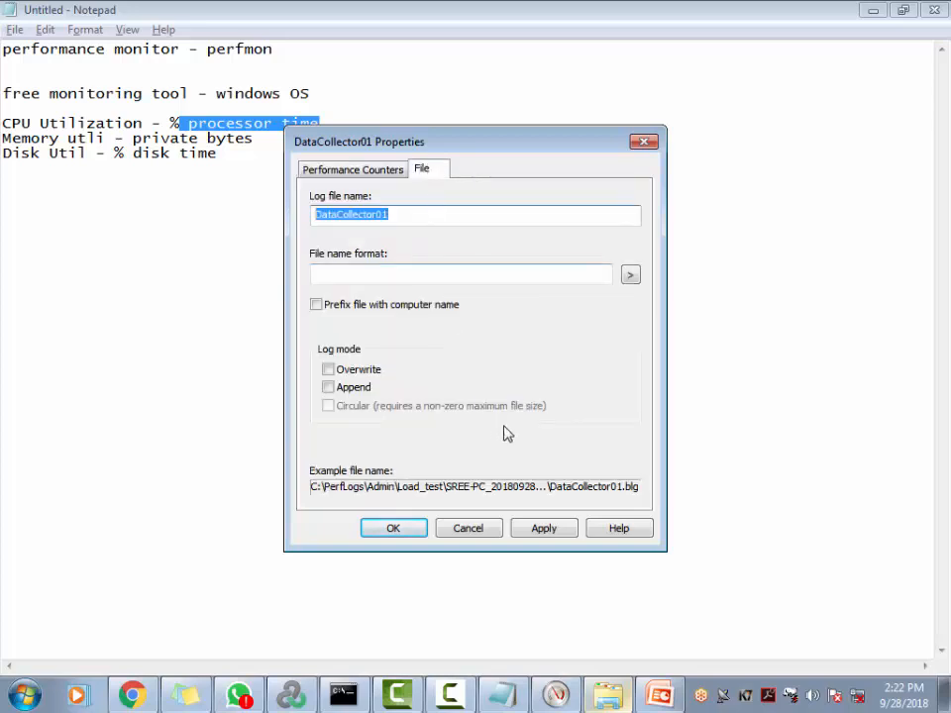
left_click(335, 176)
left_click(430, 172)
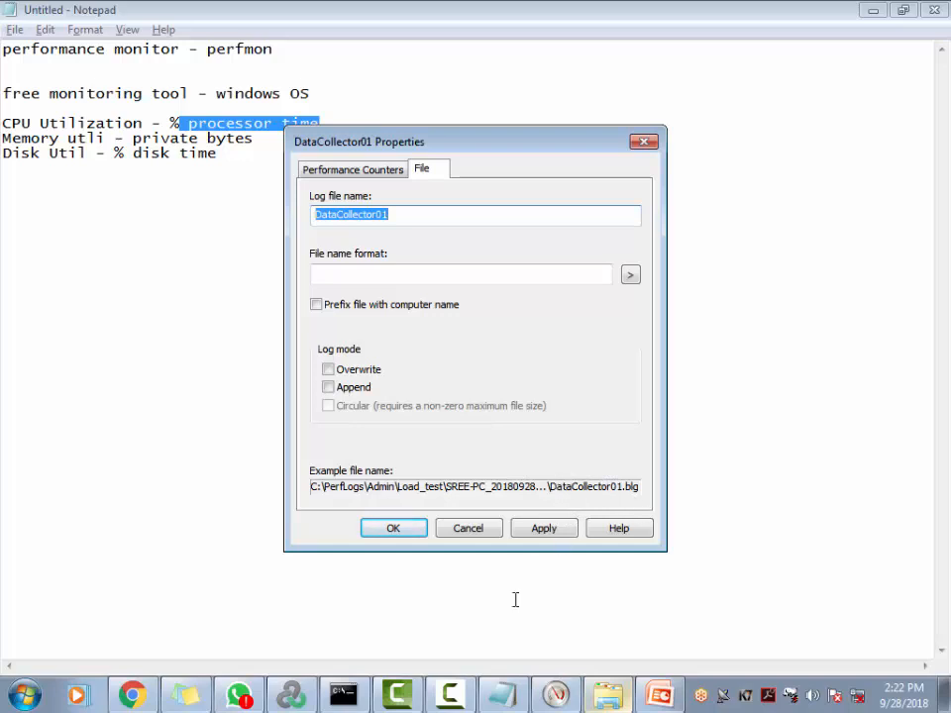
Step: Switch to Notepad, add the note .blg below the Disk Util line, and minimize the window
left_click(502, 695)
left_click(259, 173)
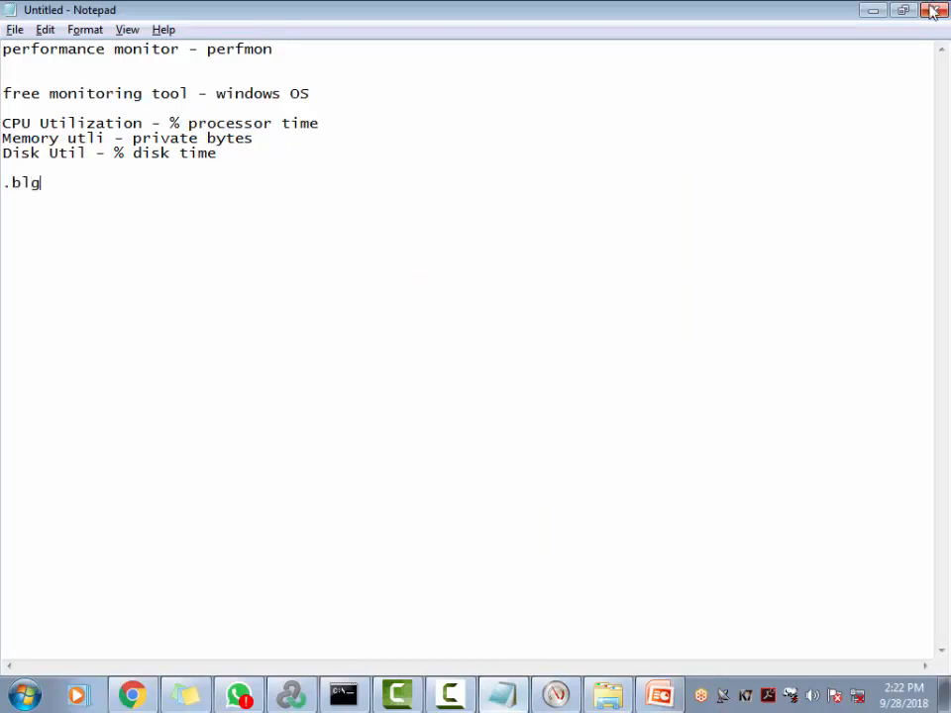
left_click(872, 11)
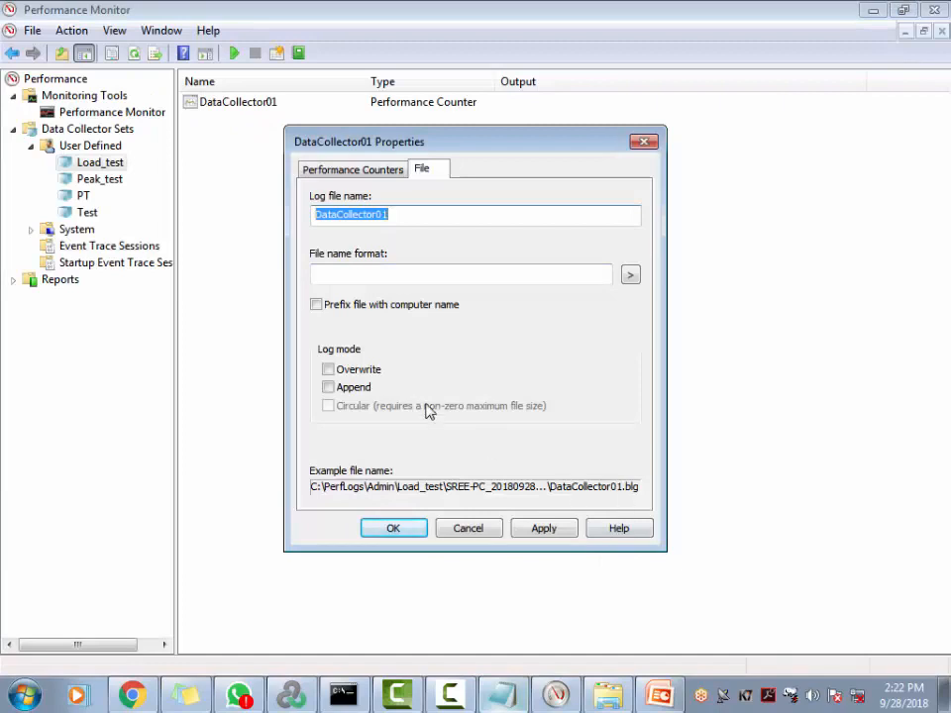
Step: Set the log format to Comma Separated, check the example log file name, and return to the performance counter settings
left_click(378, 168)
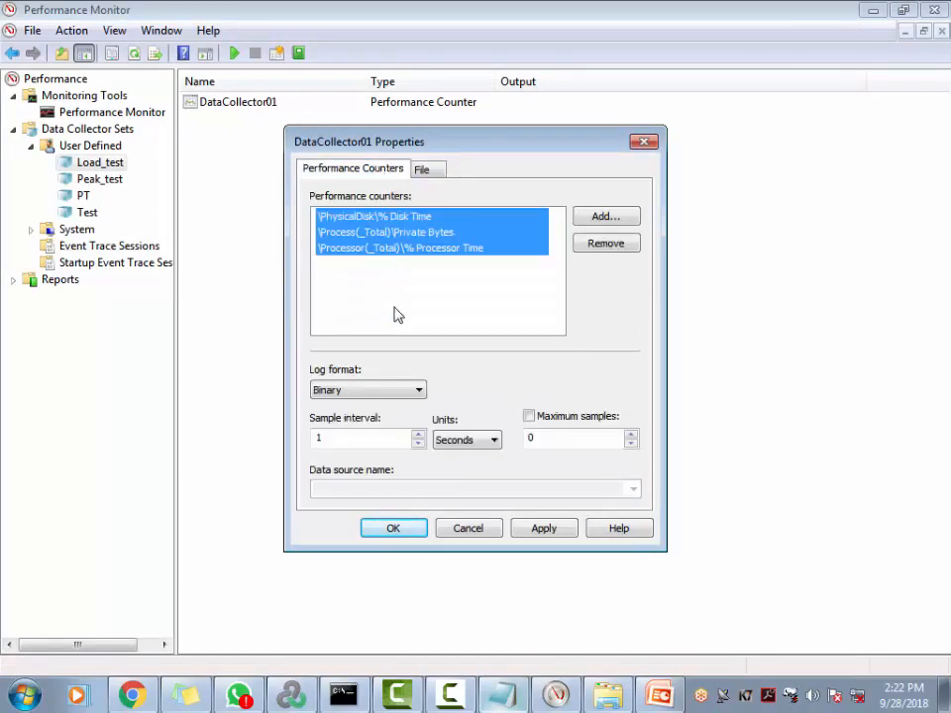
left_click(393, 395)
left_click(393, 405)
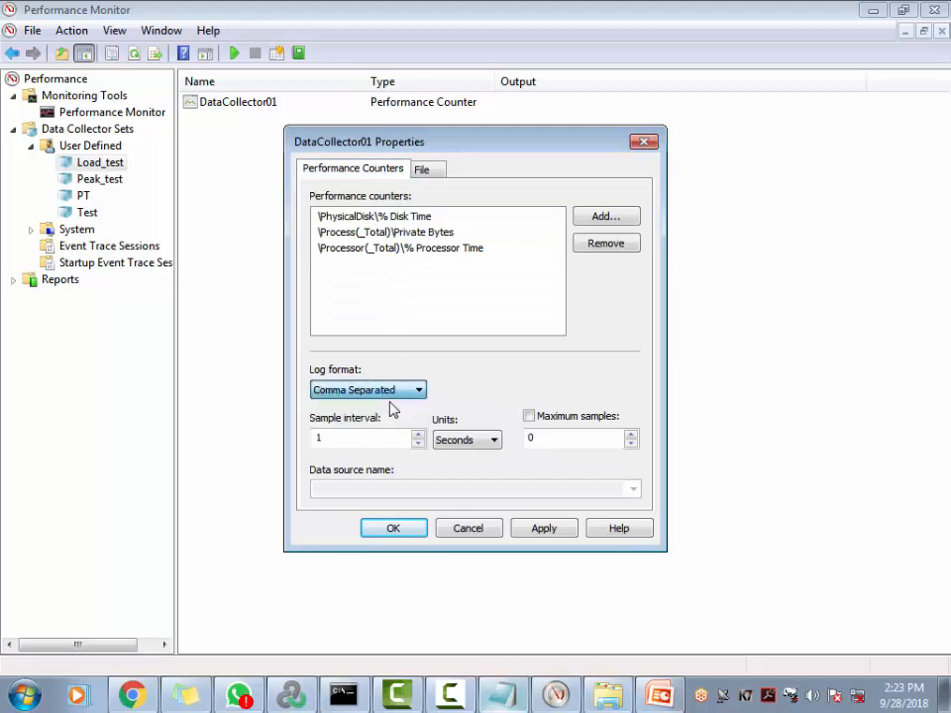
left_click(424, 169)
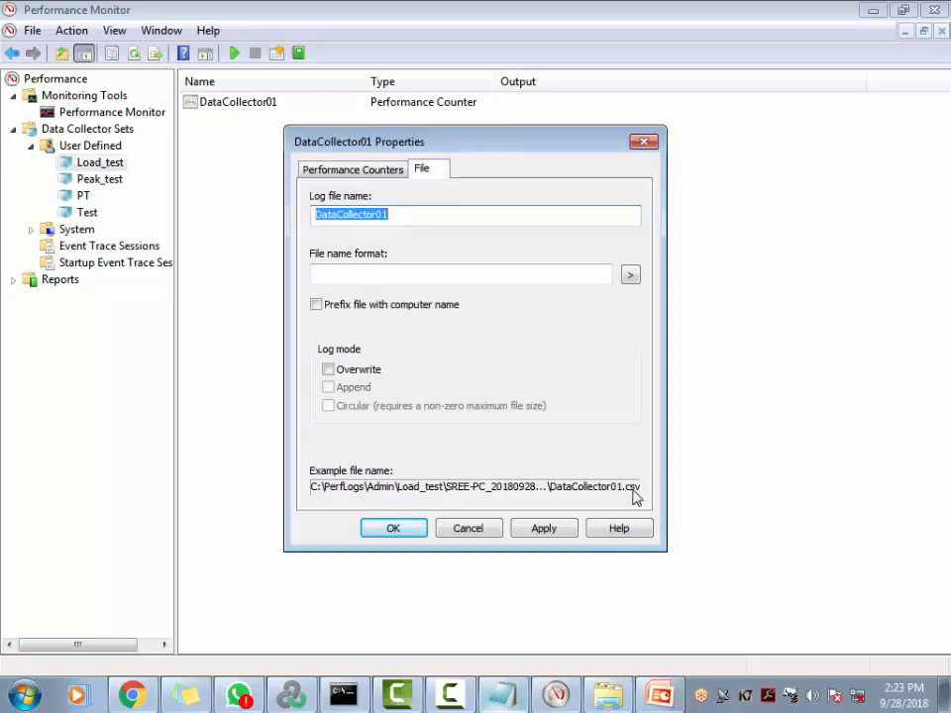
left_click(353, 169)
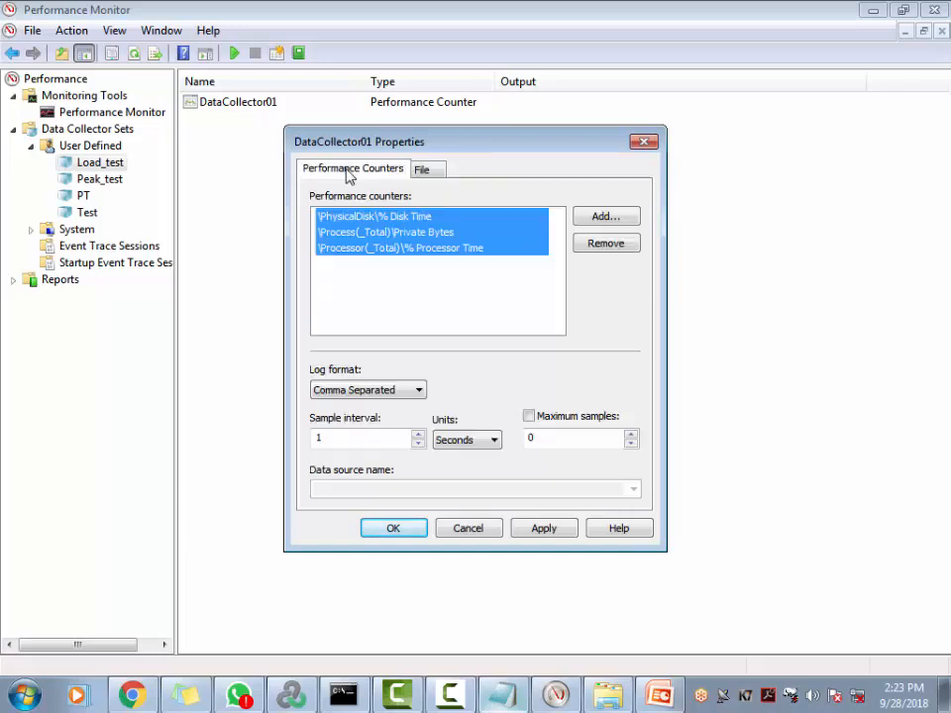
Step: Switch the log format to Binary, check the example log file name, and restore the Comma Separated format
left_click(380, 391)
left_click(382, 392)
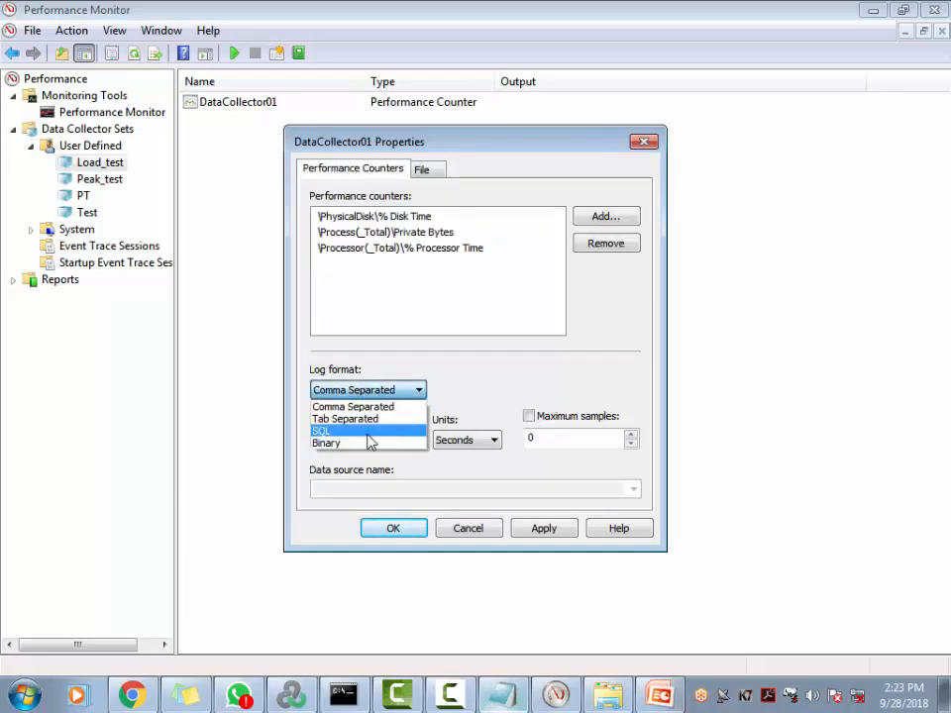
left_click(366, 442)
left_click(422, 168)
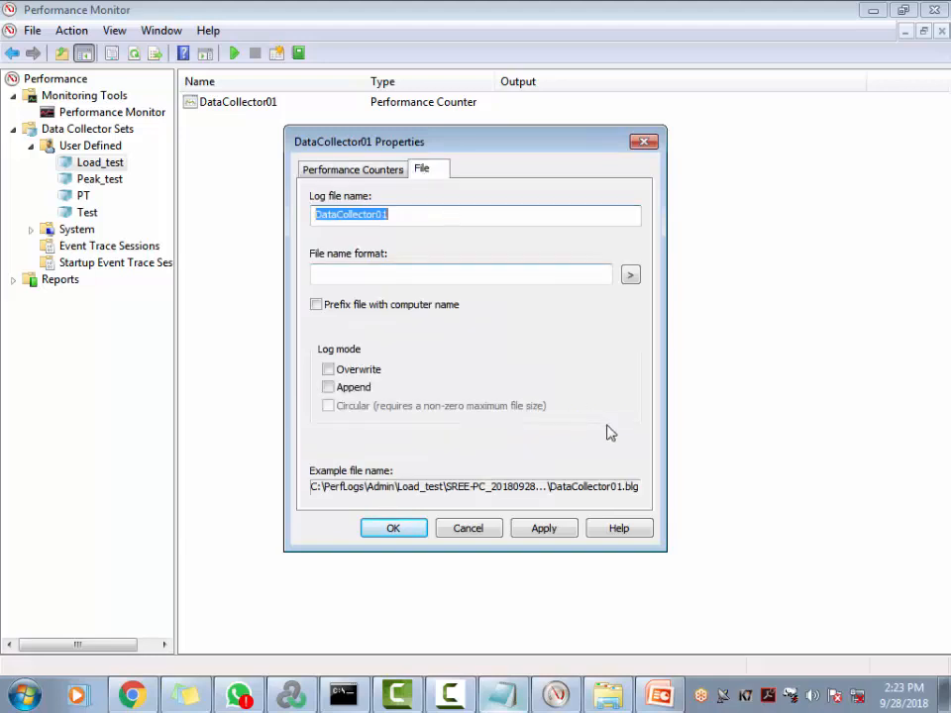
left_click(357, 170)
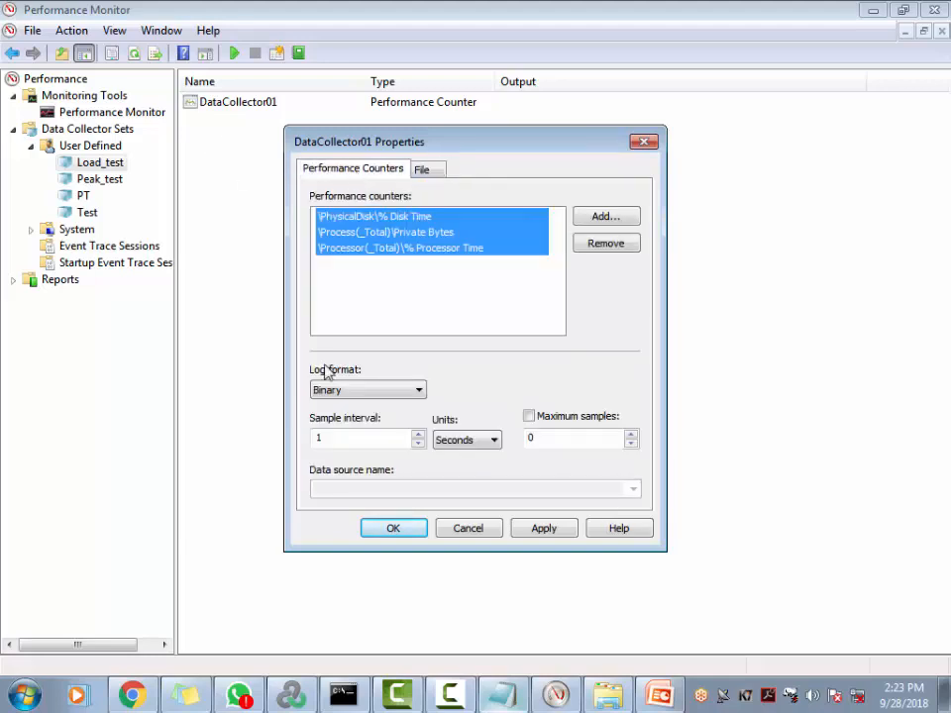
left_click(340, 391)
left_click(345, 404)
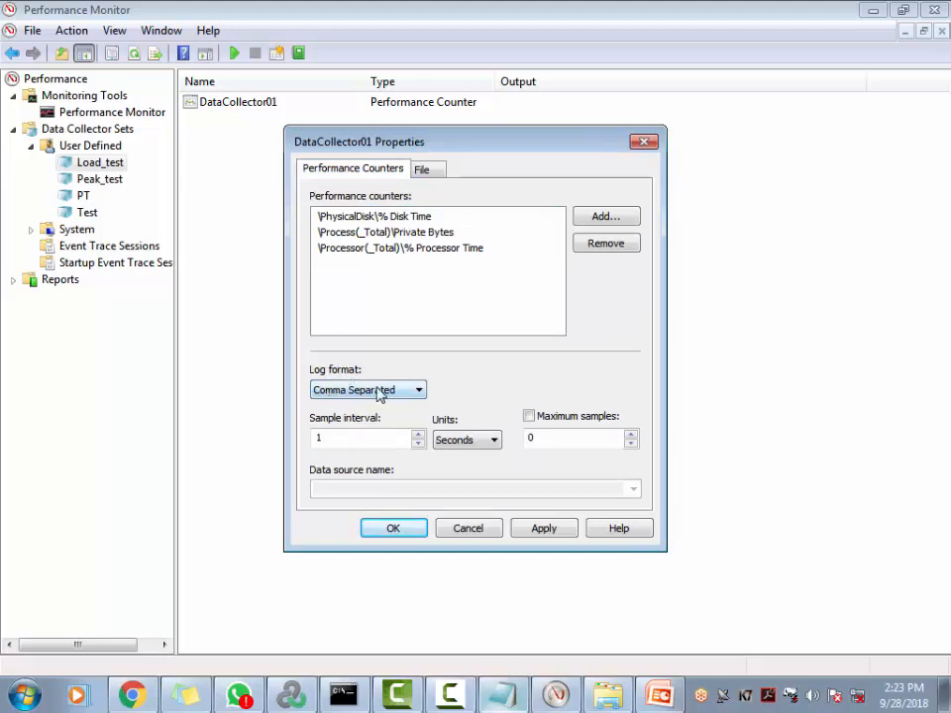
Step: Name the data collector's log file Peak_Load_Test_09_28
left_click(428, 170)
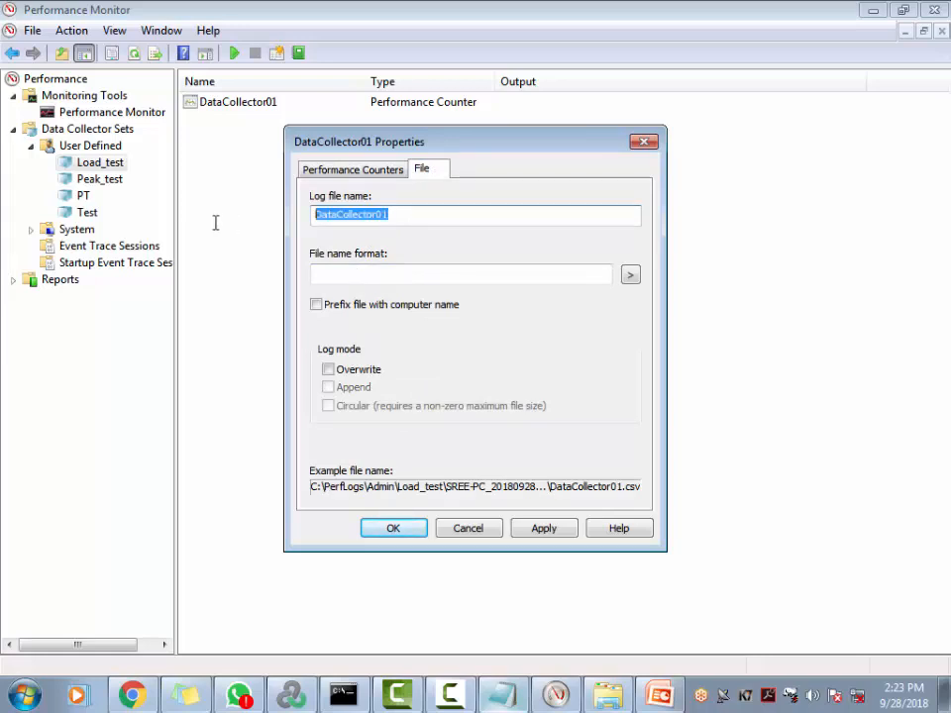
type("Peak_")
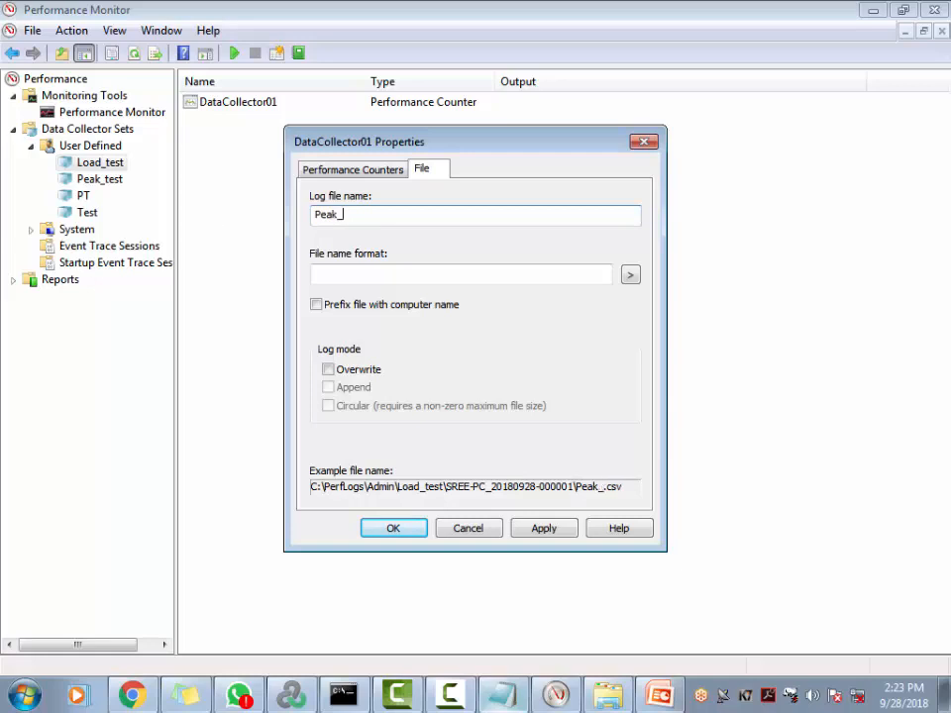
type("Load_Test")
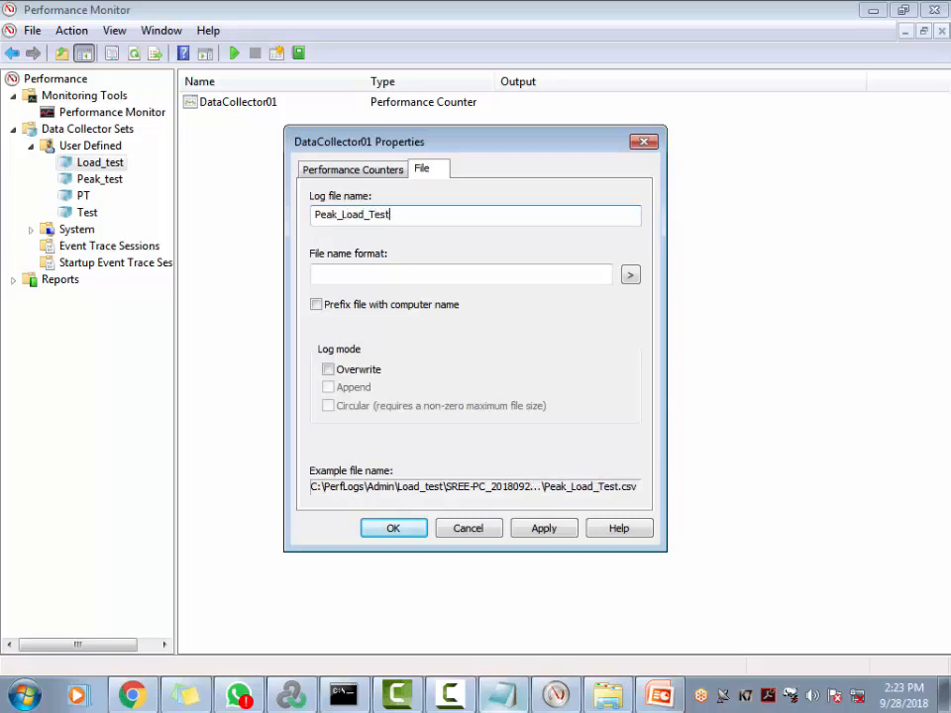
type("_")
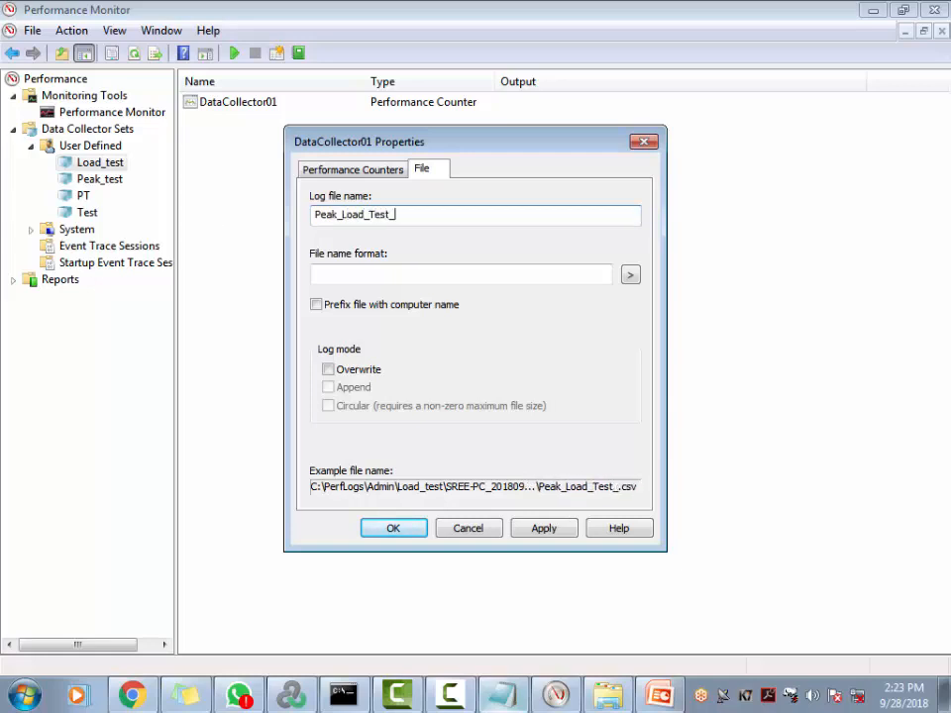
type("0")
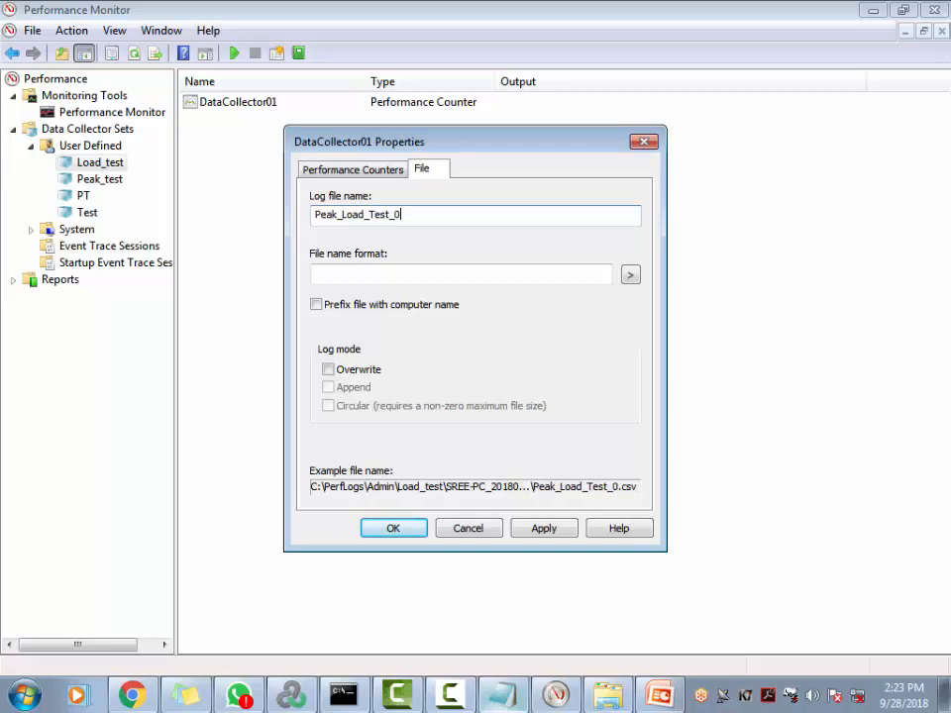
type("9_28")
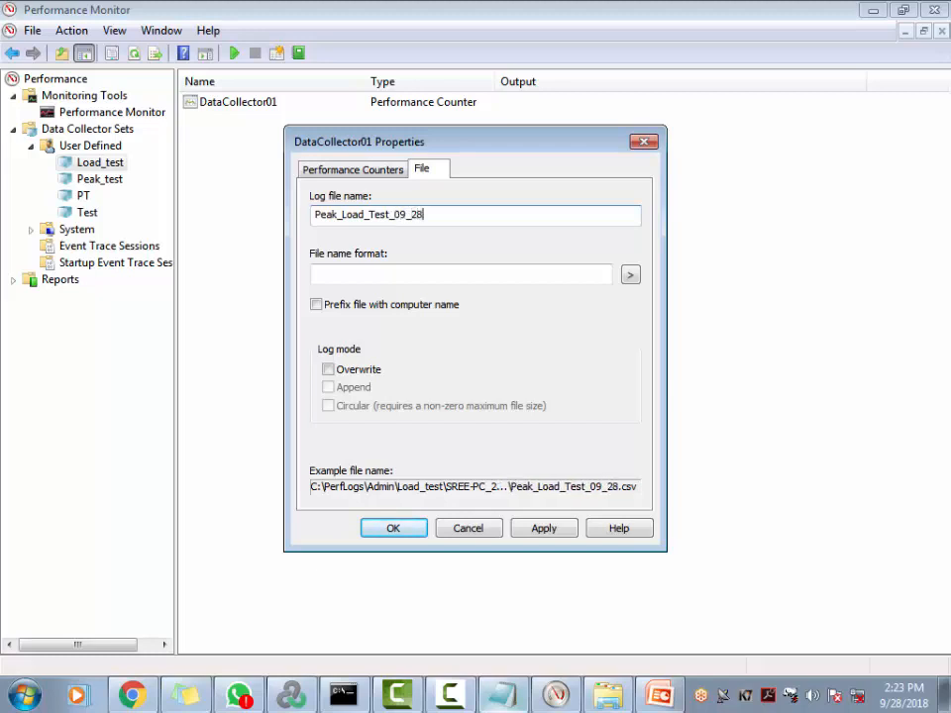
Step: Examine the available date and time codes for the log file name format without choosing one
left_click(630, 276)
left_click(541, 315)
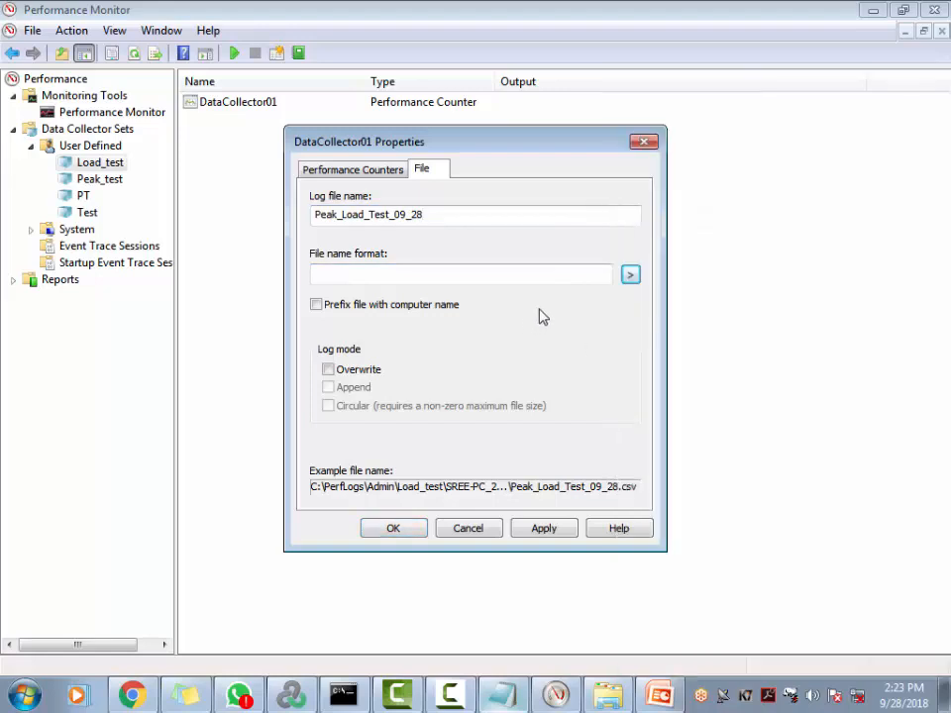
left_click(634, 277)
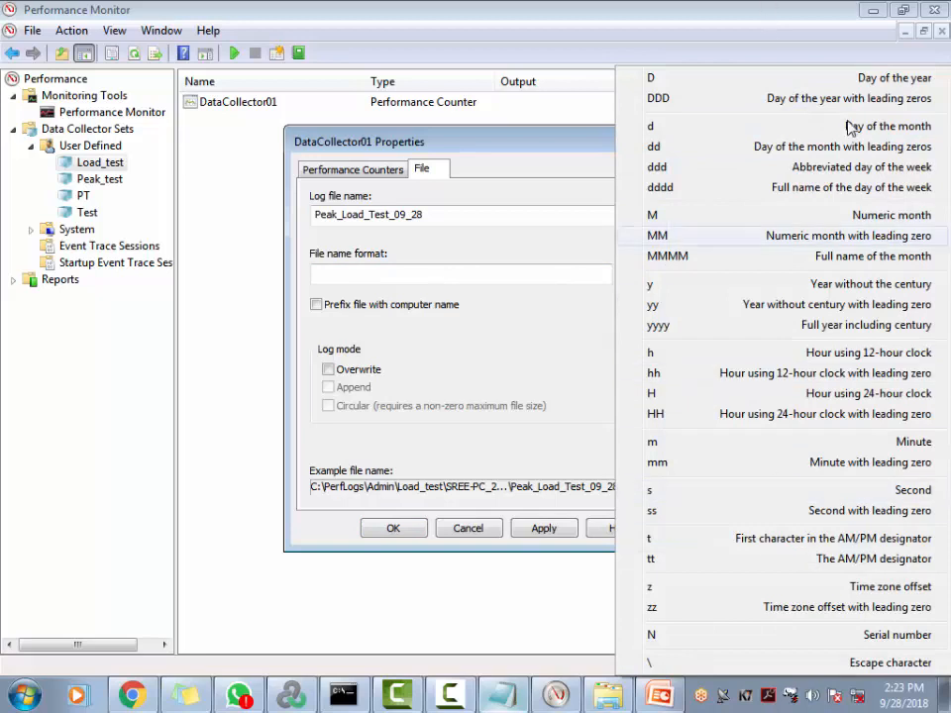
left_click(535, 318)
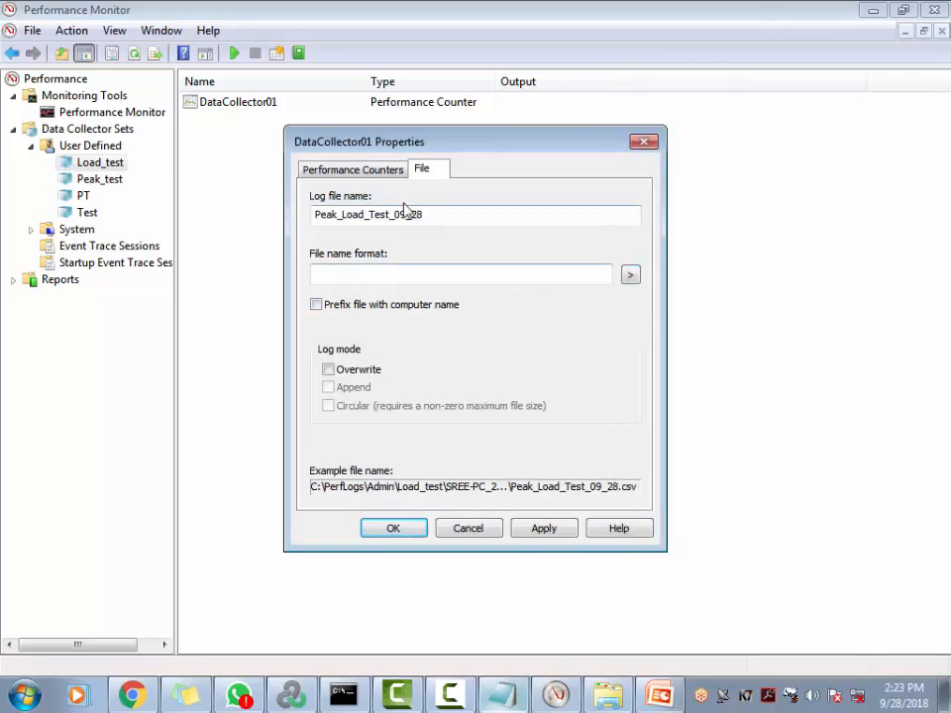
Step: Apply the DataCollector01 properties, close the dialog, and select the Load_test data collector set
left_click(394, 173)
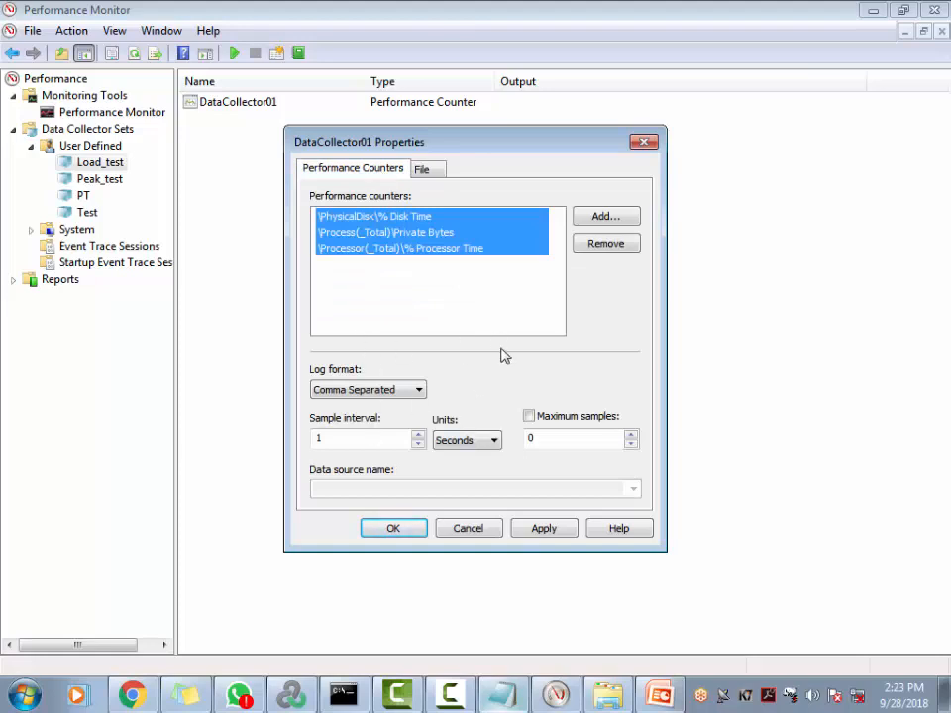
left_click(547, 531)
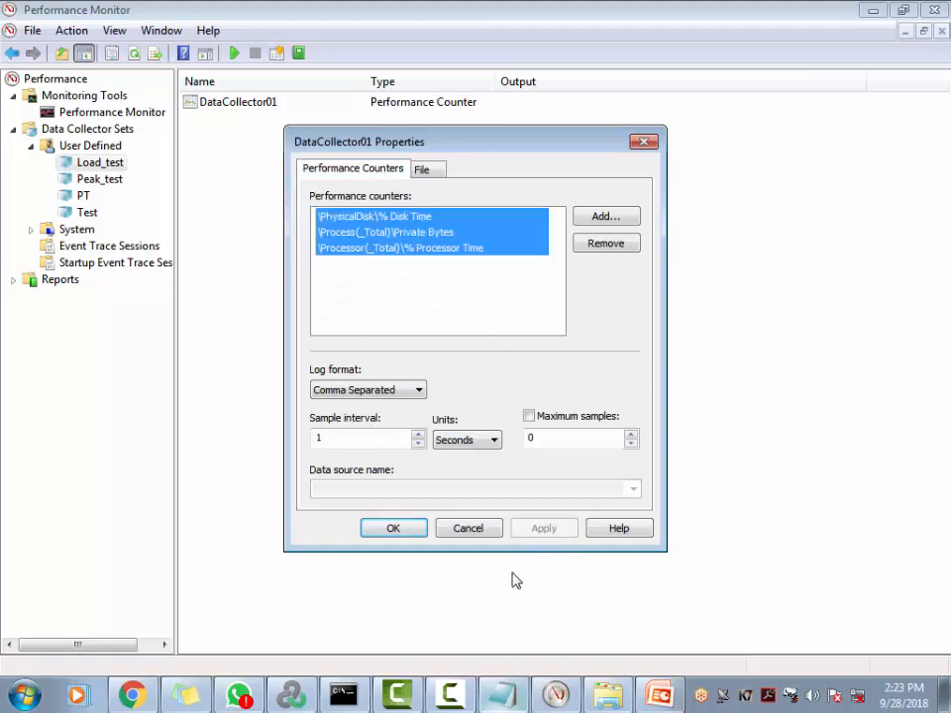
left_click(407, 533)
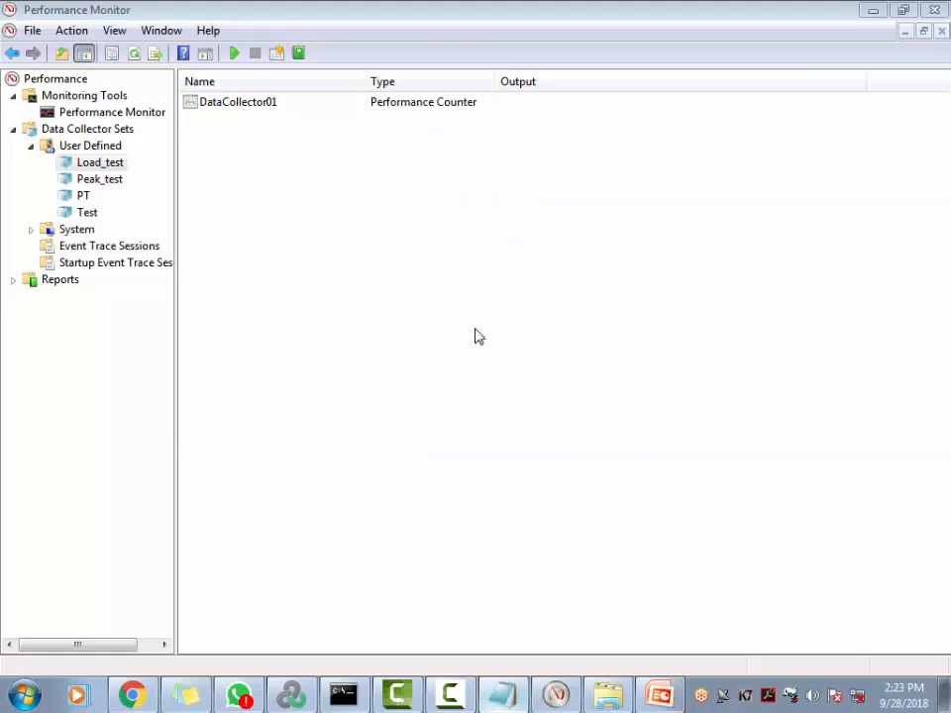
left_click(104, 163)
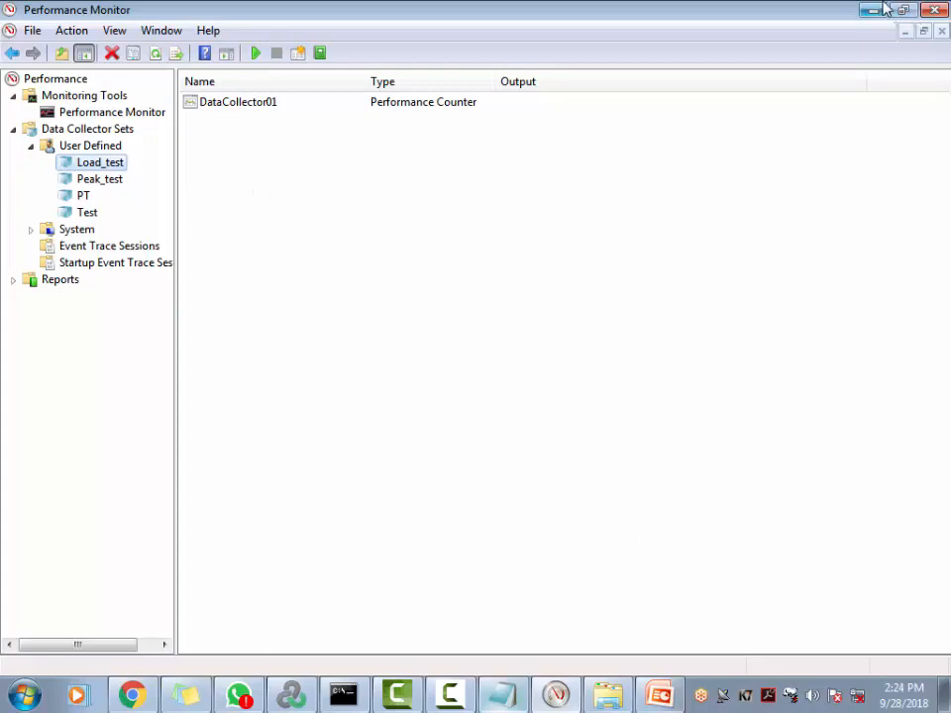
Step: Switch to HP LoadRunner Controller and set the quantity of the book_flight, cancel_flight and registeruser groups to 5 each in the scenario design
left_click(291, 695)
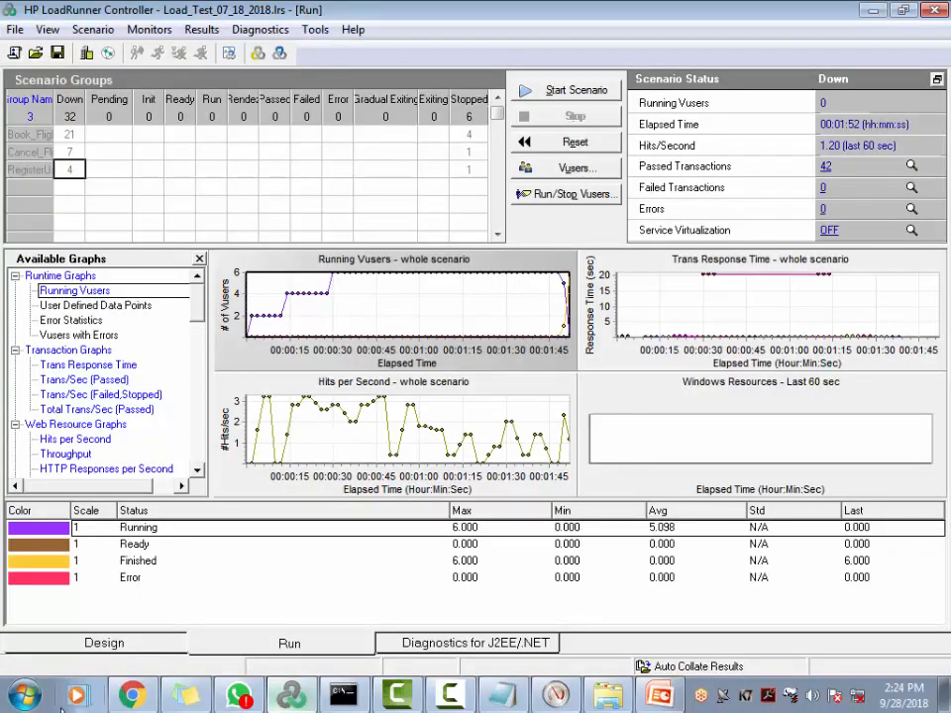
left_click(115, 641)
left_click(465, 146)
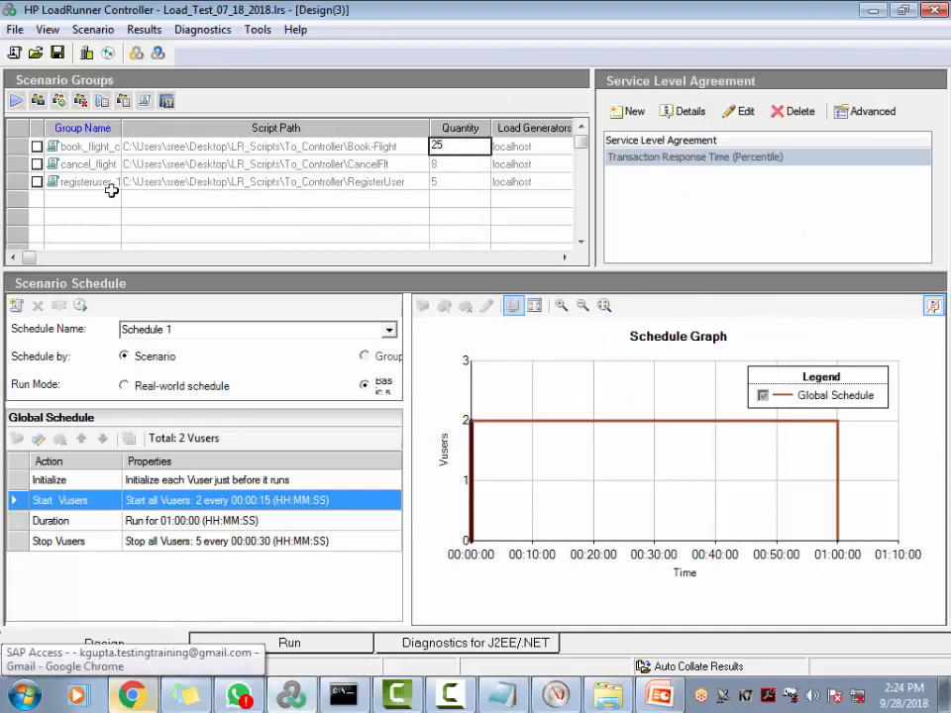
double_click(456, 149)
type("5")
double_click(457, 164)
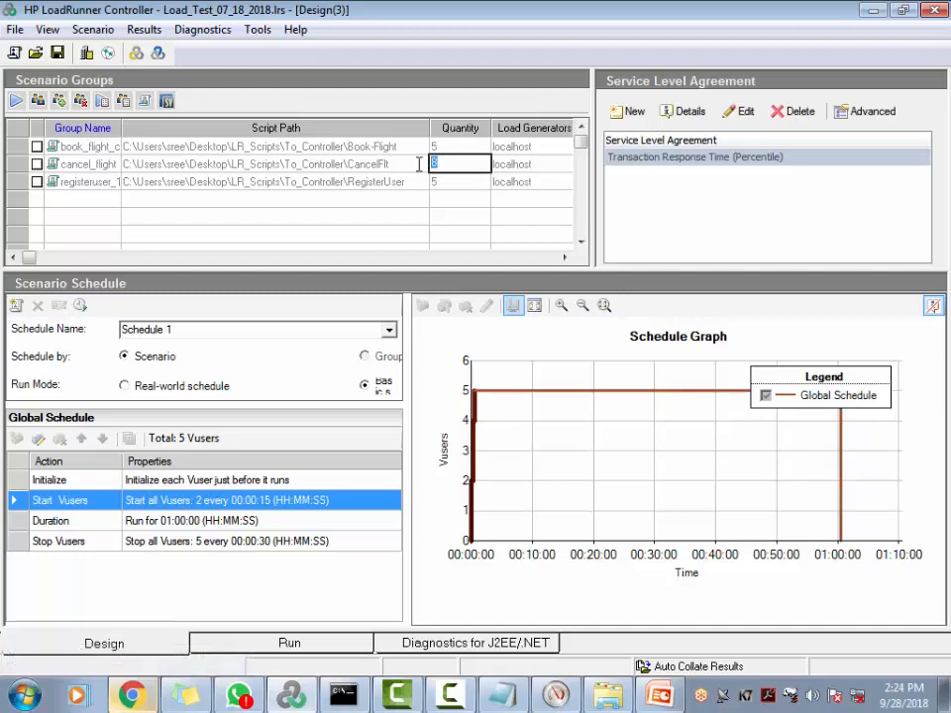
left_click(455, 183)
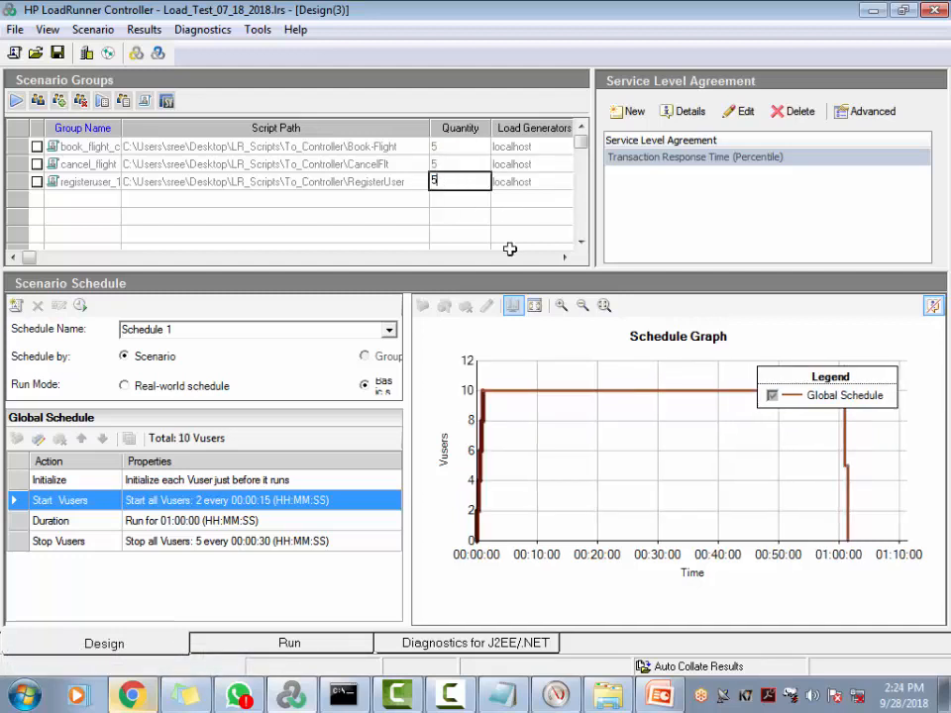
Step: Try to start the scenario from the run view, overwriting the existing load_test_results_09_28 results directory
left_click(288, 642)
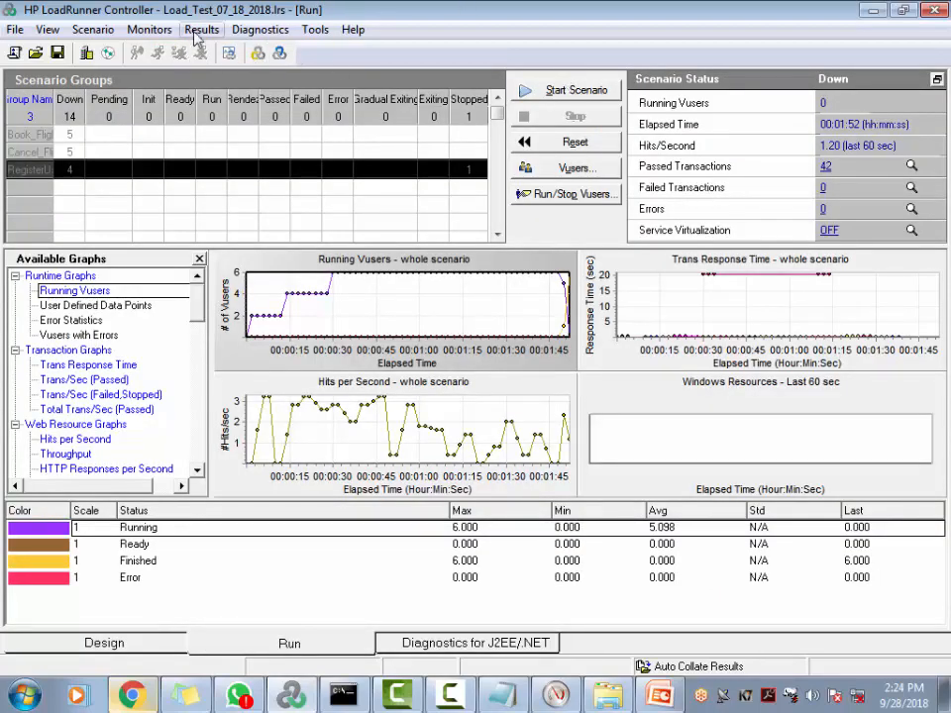
left_click(548, 91)
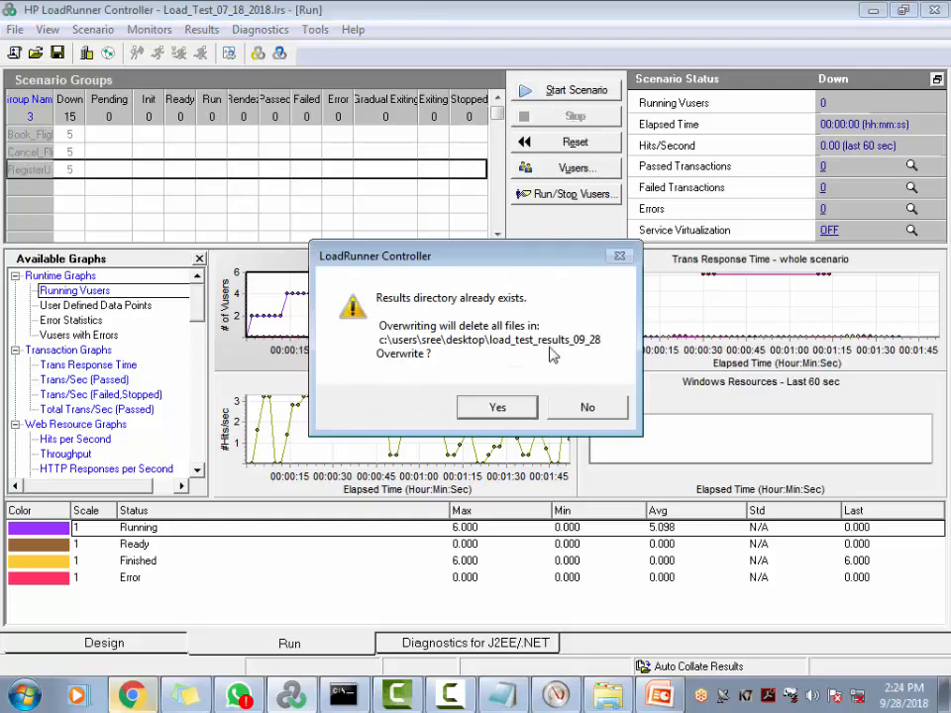
left_click(497, 408)
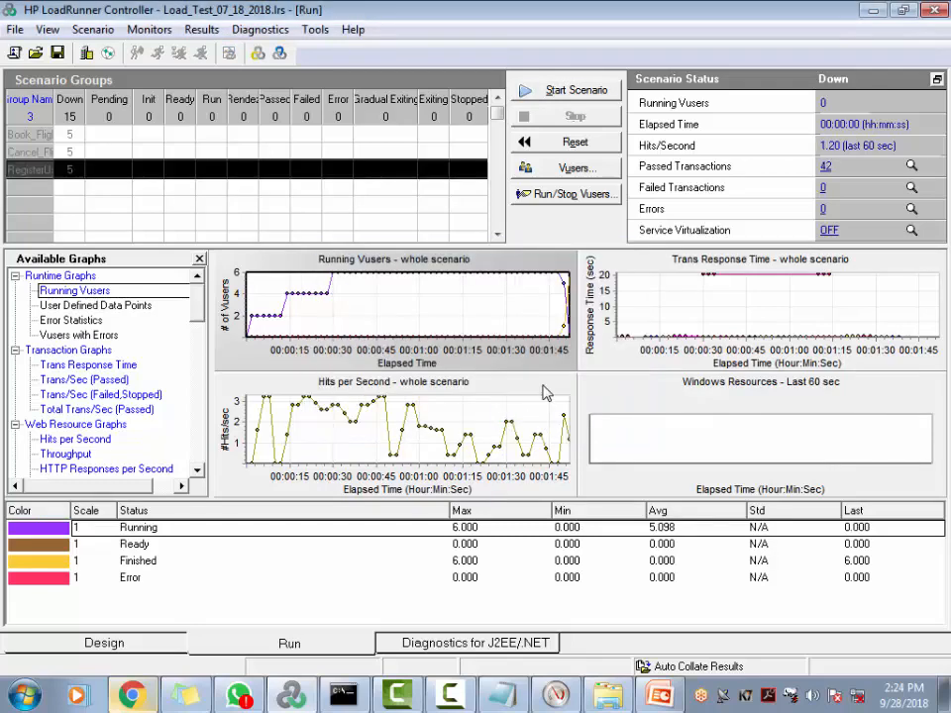
Step: Inspect the individual Vusers of the Book_Flight group, close the list, and try starting the scenario again with the results overwritten
double_click(75, 132)
double_click(138, 246)
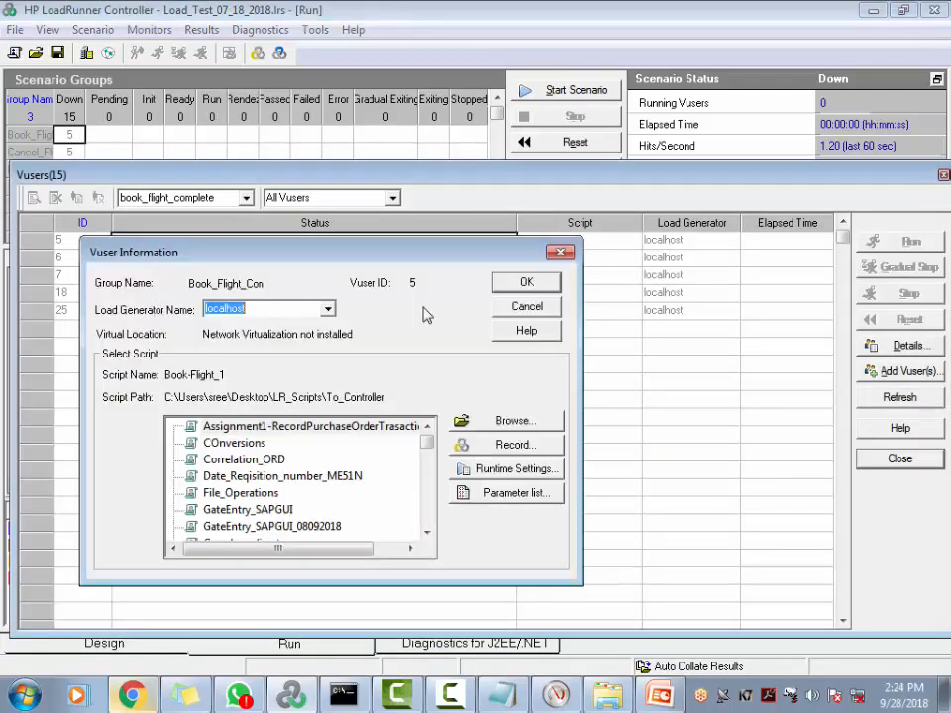
left_click(559, 252)
left_click_drag(190, 247, 202, 313)
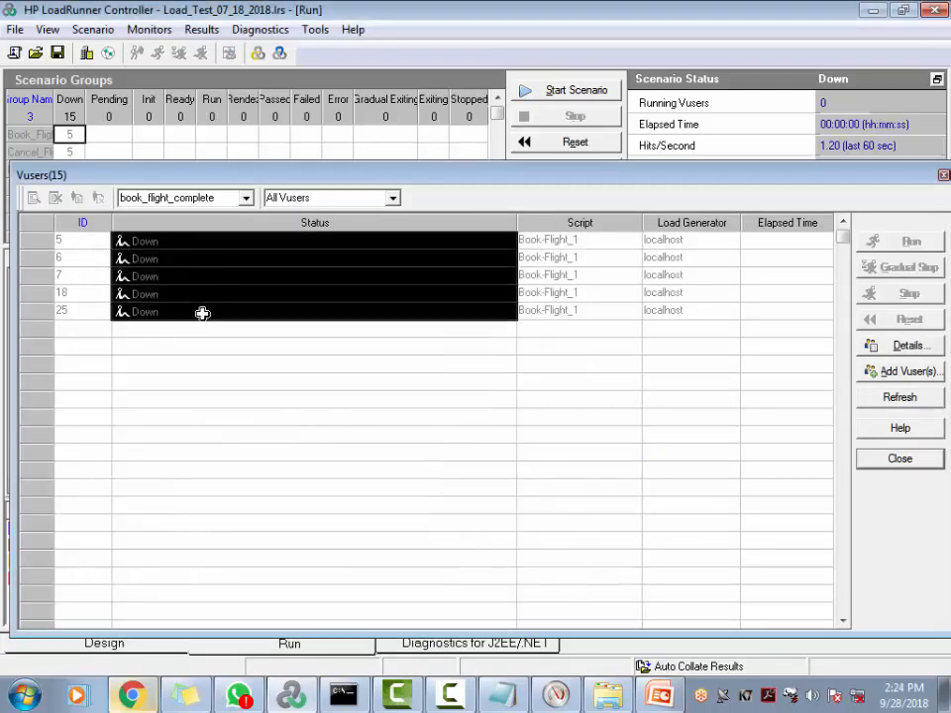
left_click(943, 176)
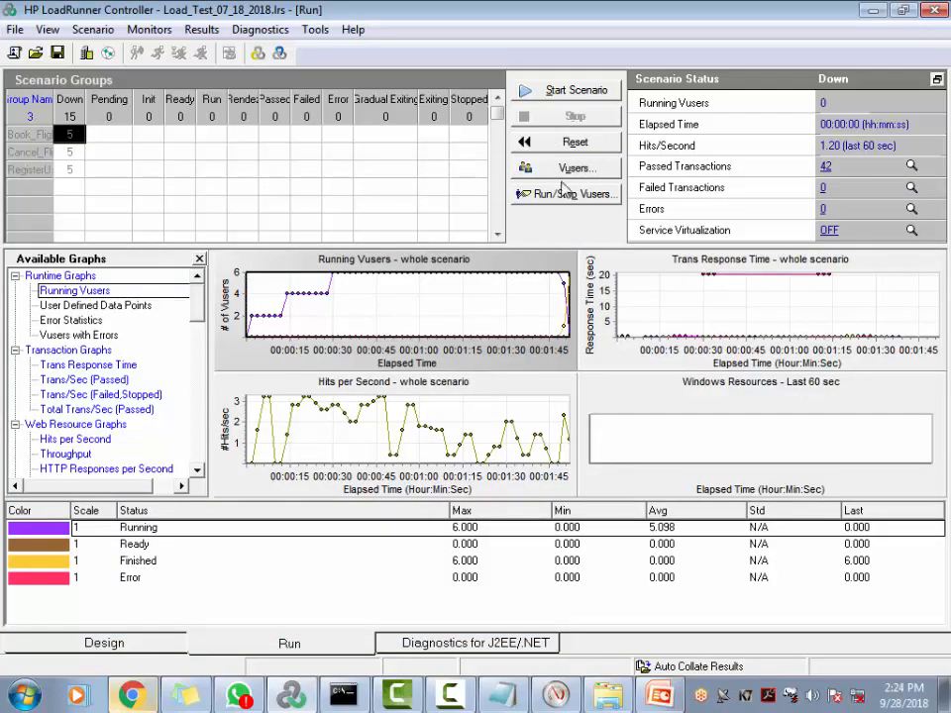
left_click(565, 92)
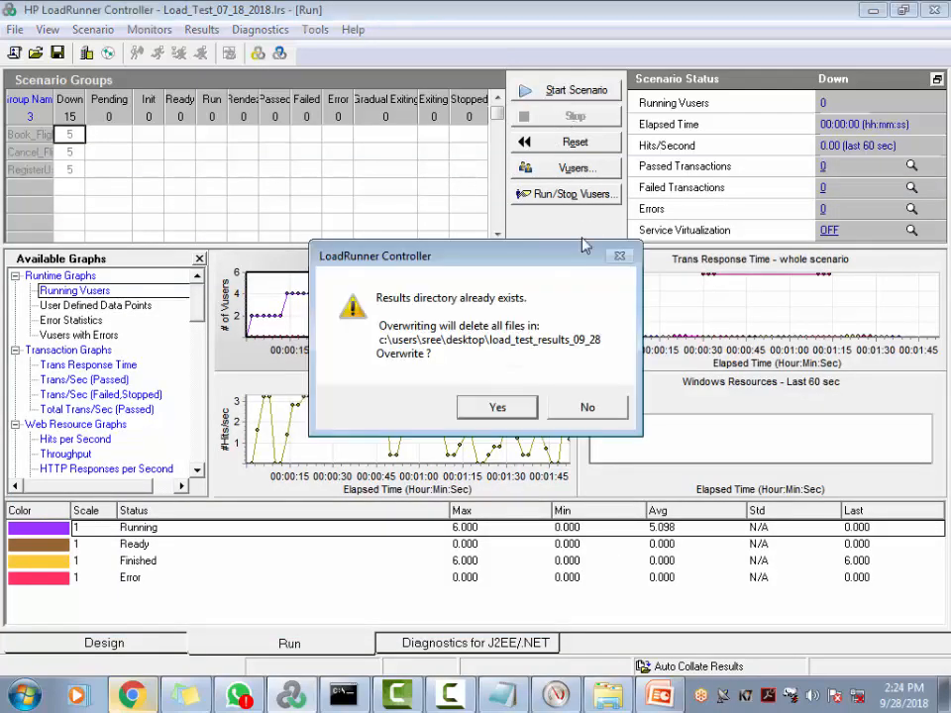
left_click(507, 405)
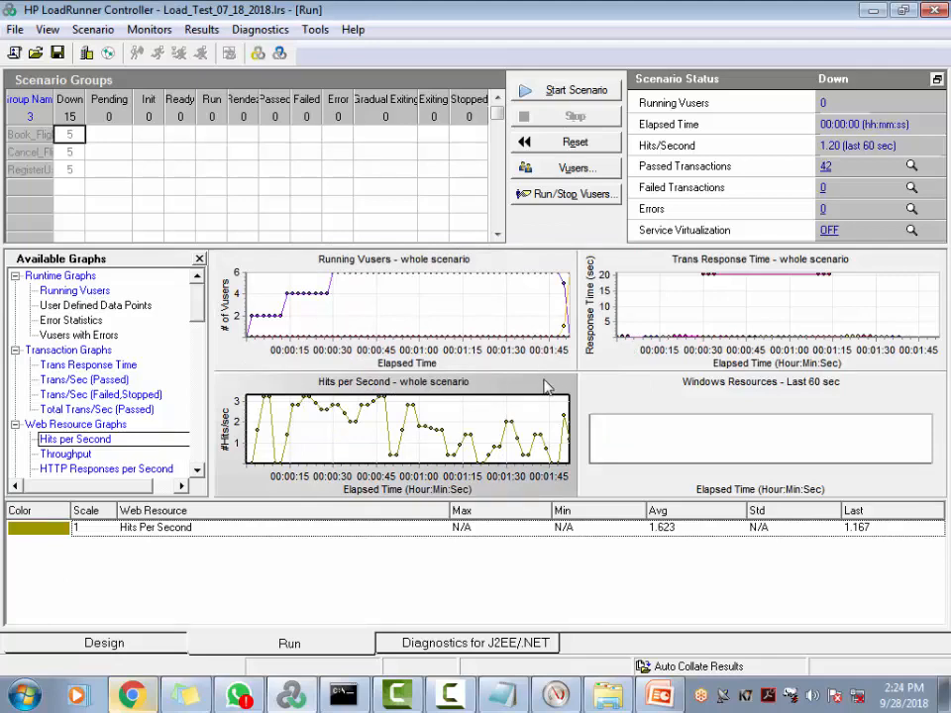
Step: Enable all three scenario groups and start the scenario, overwriting the existing results directory
left_click_drag(74, 136, 78, 169)
right_click(81, 137)
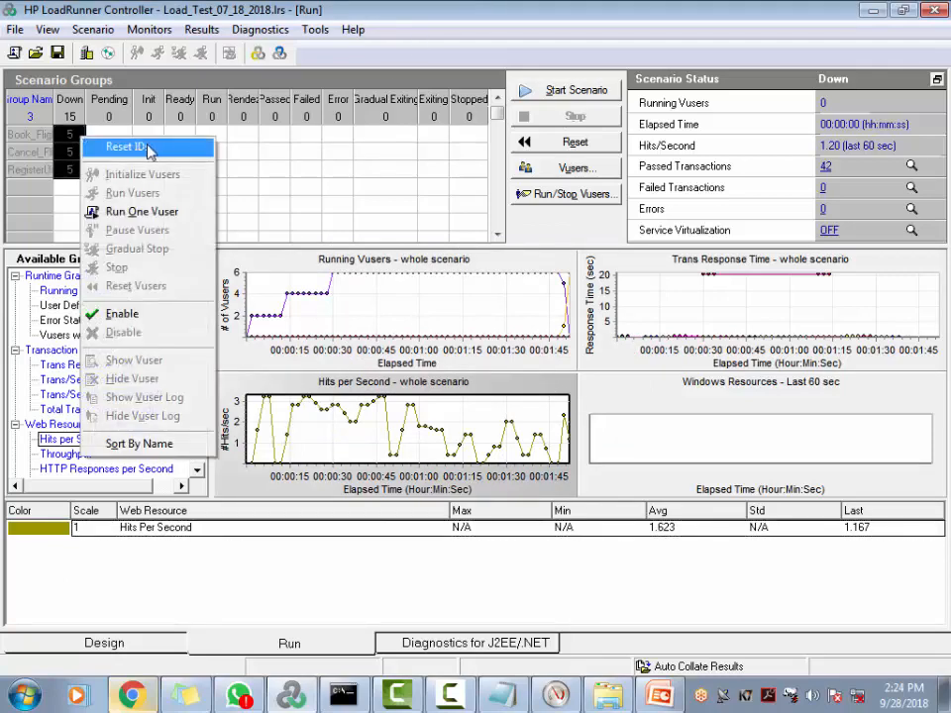
left_click(124, 313)
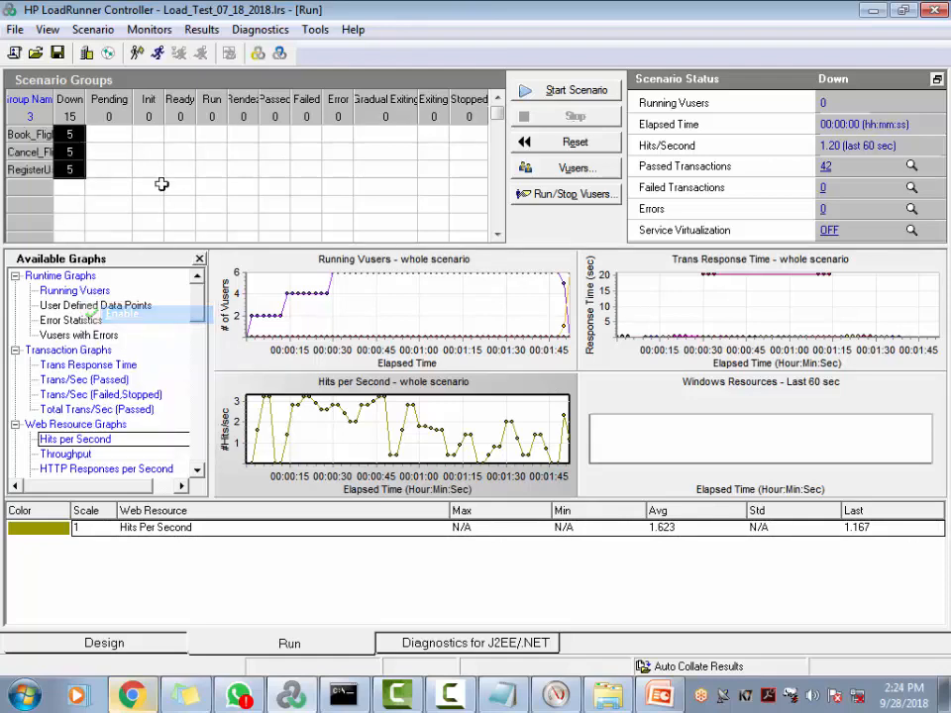
left_click(576, 99)
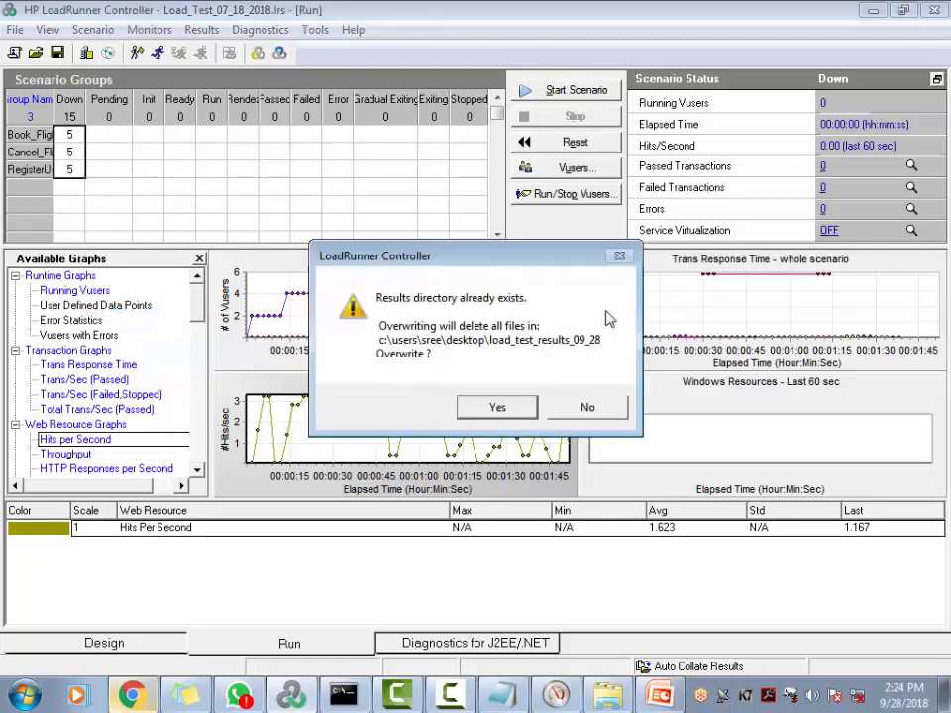
left_click(499, 405)
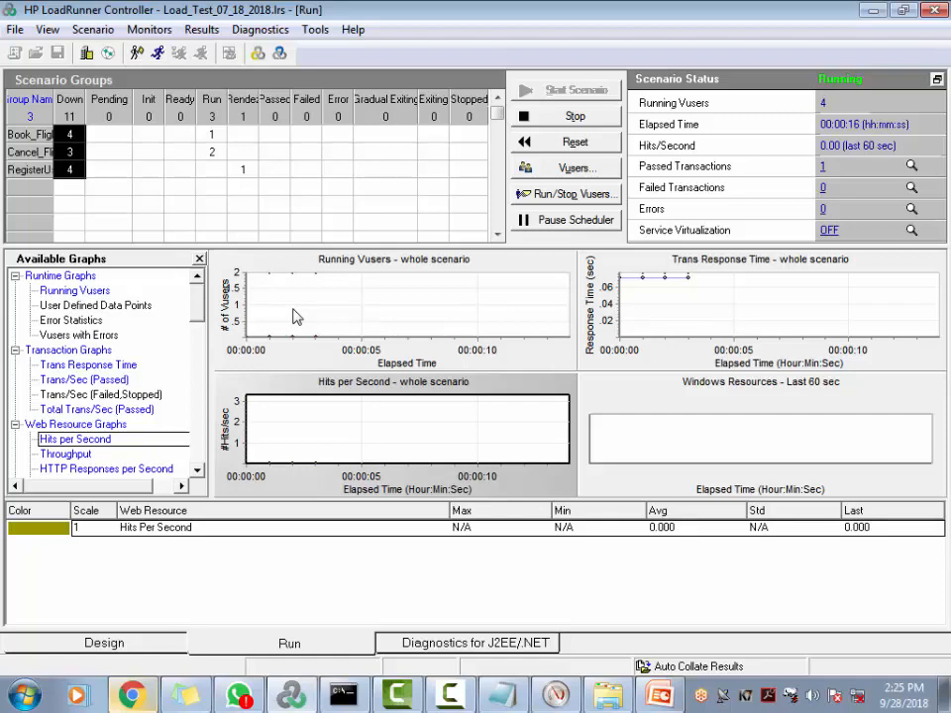
Step: Switch to Performance Monitor to check the Load_test set, and return to the scenario run in LoadRunner Controller
left_click(557, 695)
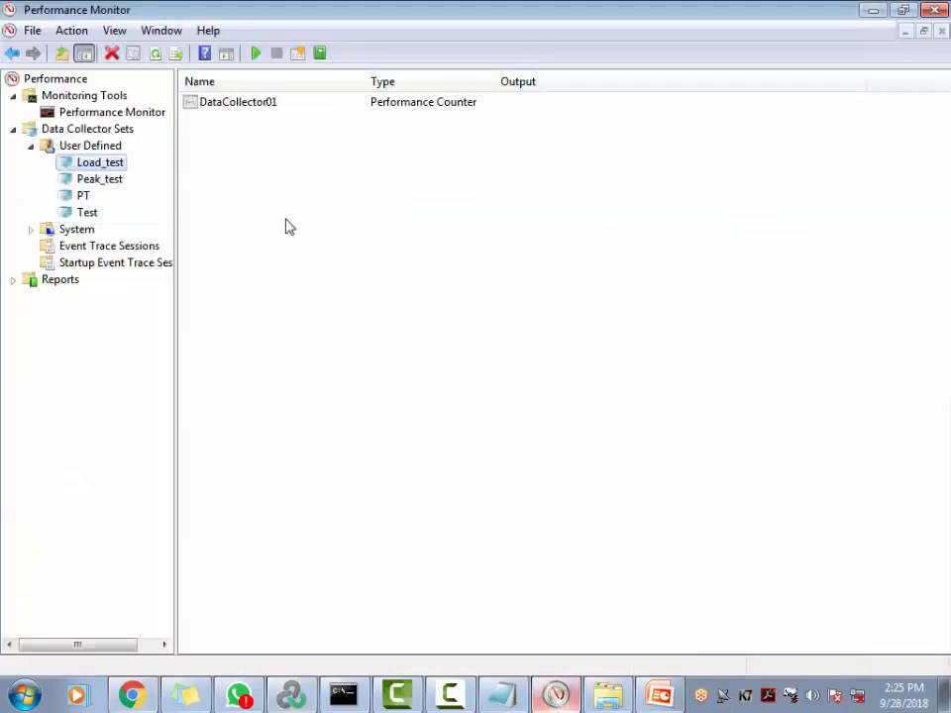
key("alt+Tab")
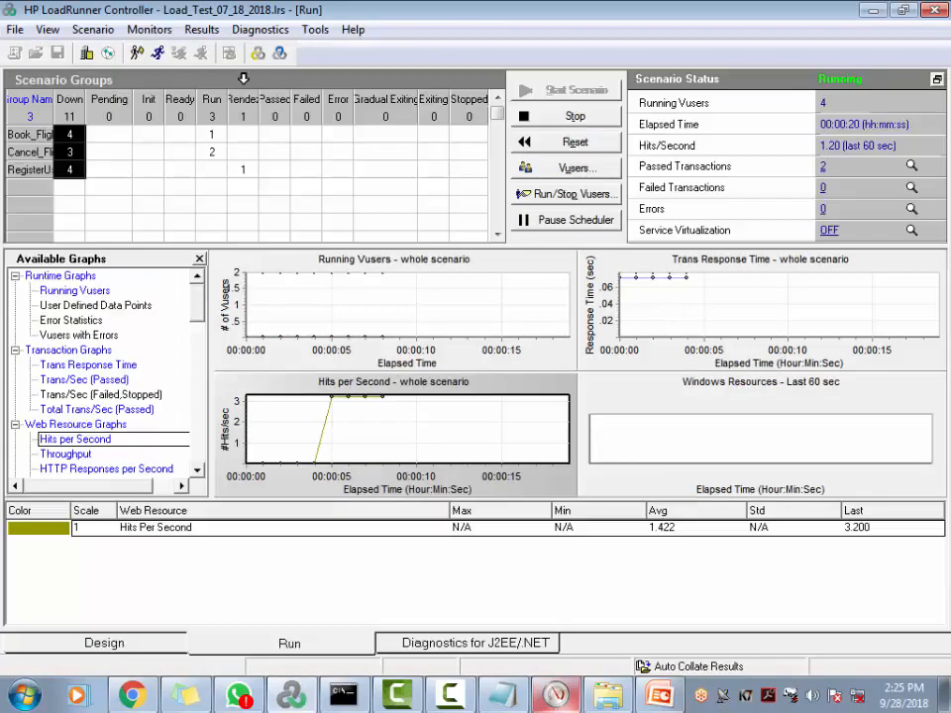
Step: Glance at Performance Monitor, return to LoadRunner Controller, and stop the running scenario
key("alt+Tab")
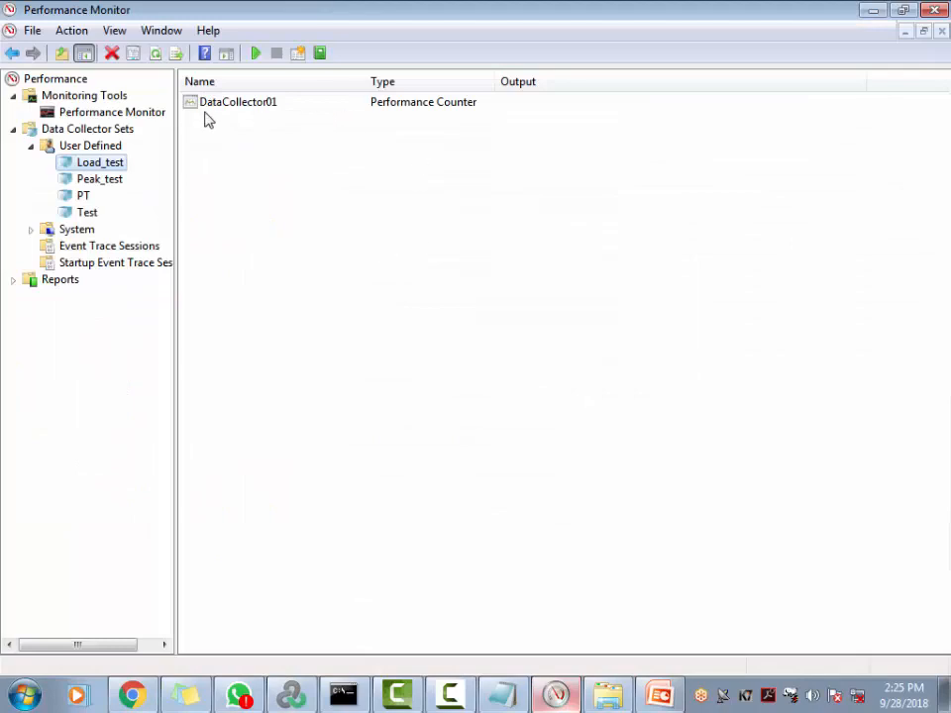
key("alt+Tab")
left_click(550, 117)
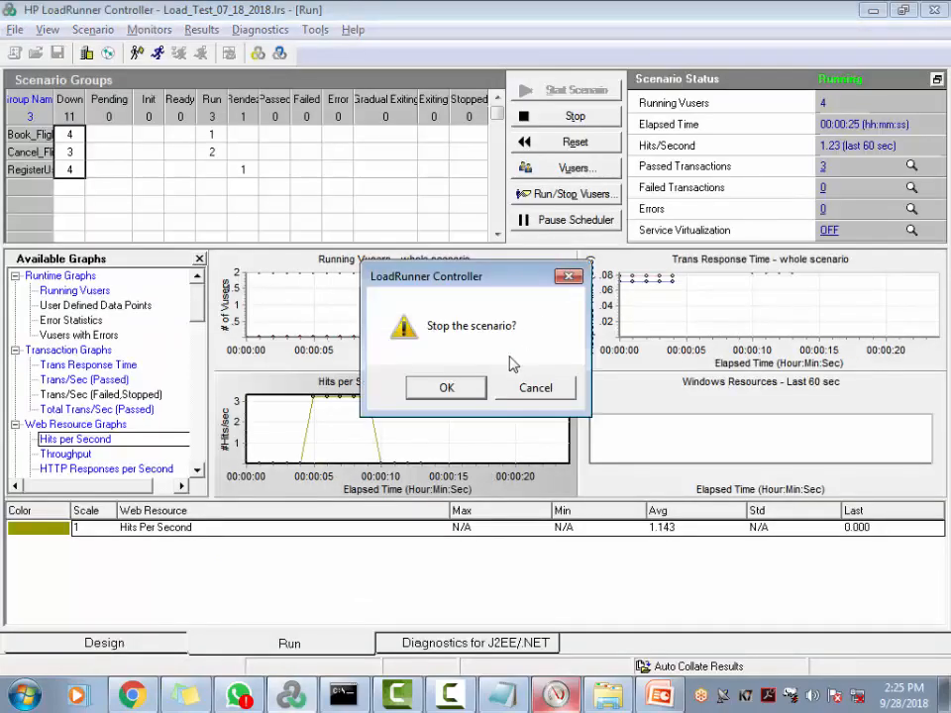
left_click(422, 392)
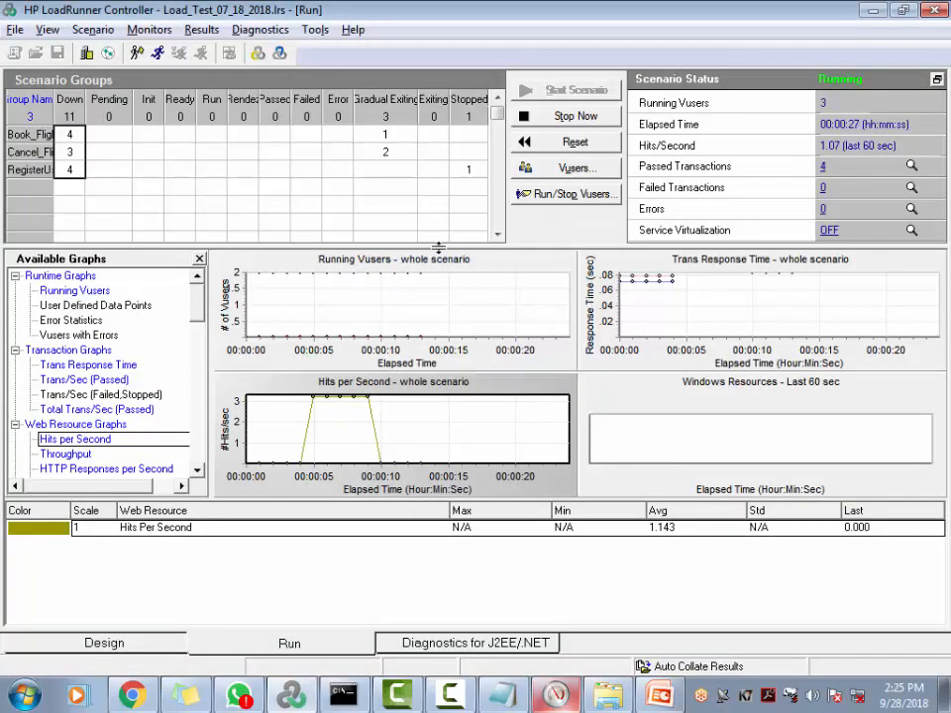
Step: Switch to Performance Monitor, view DataCollector01's properties, and start the Load_test data collector set
key("alt+Tab")
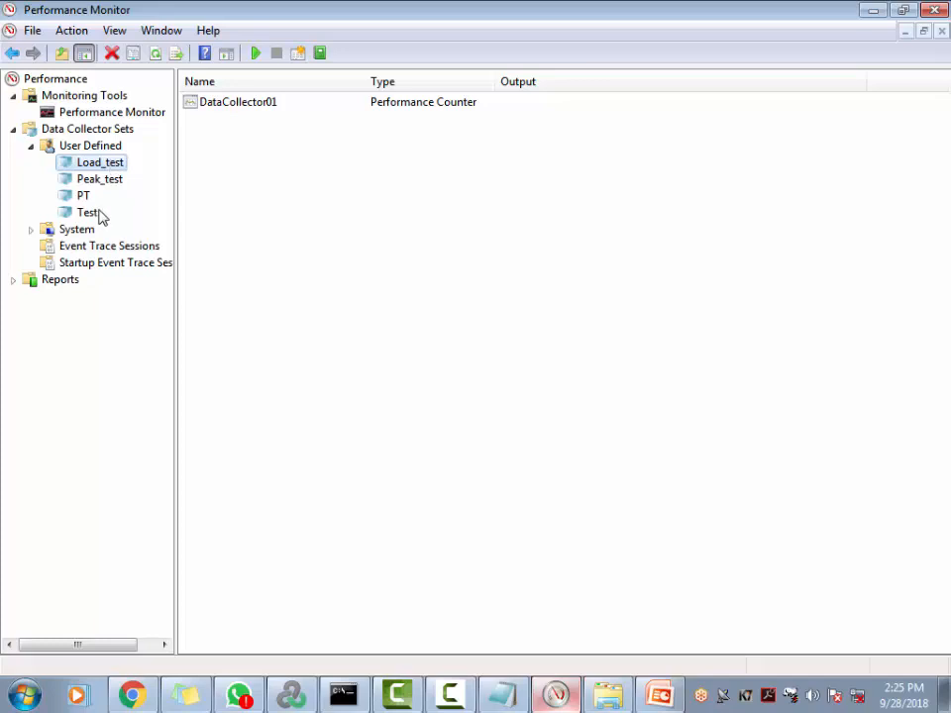
double_click(229, 103)
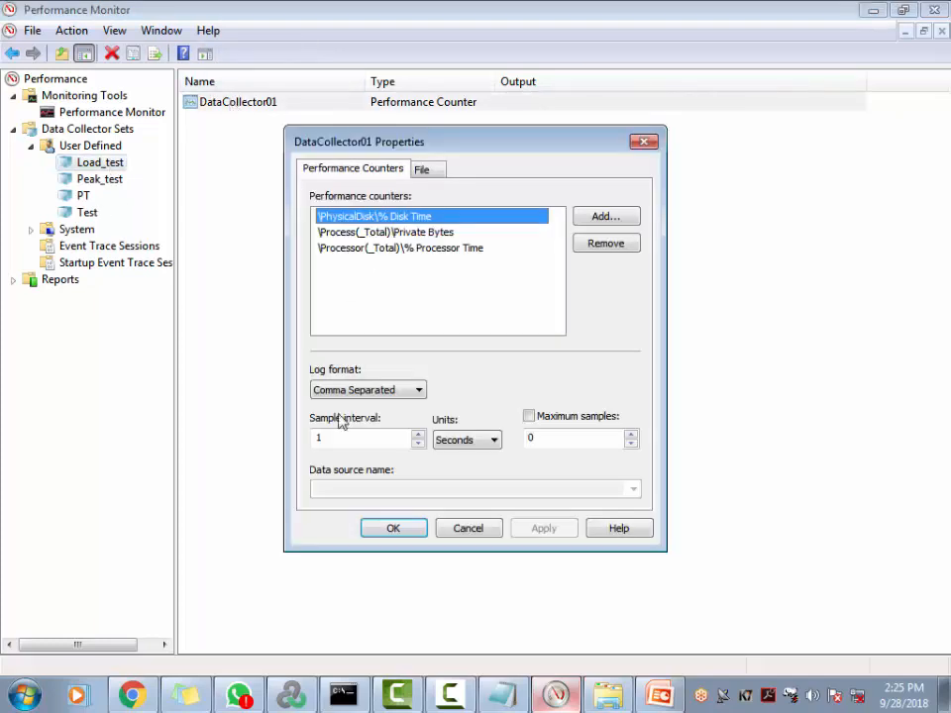
left_click(648, 142)
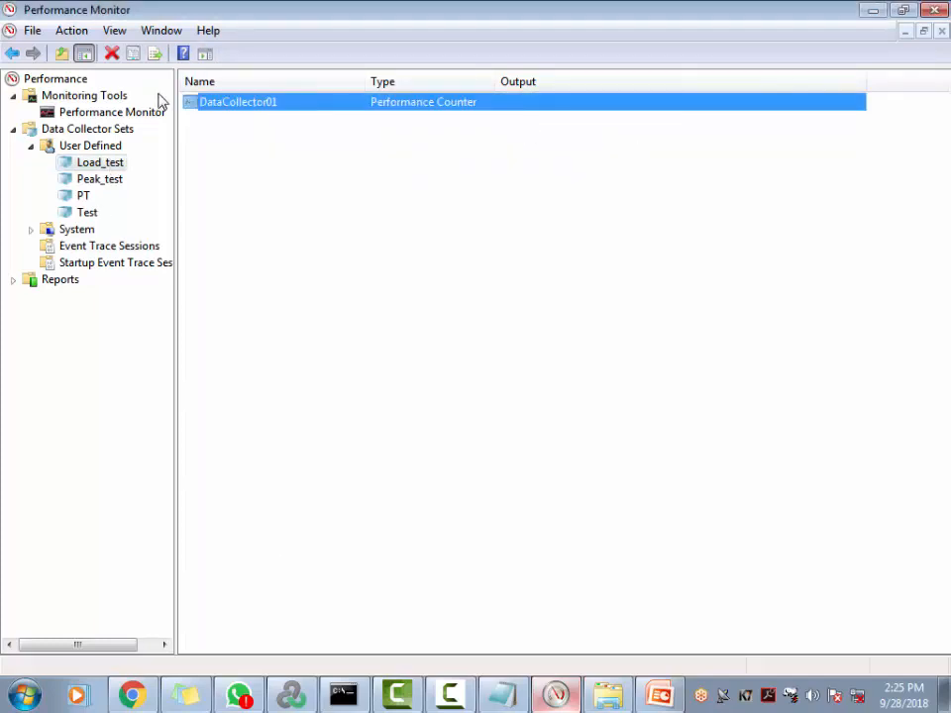
left_click(102, 164)
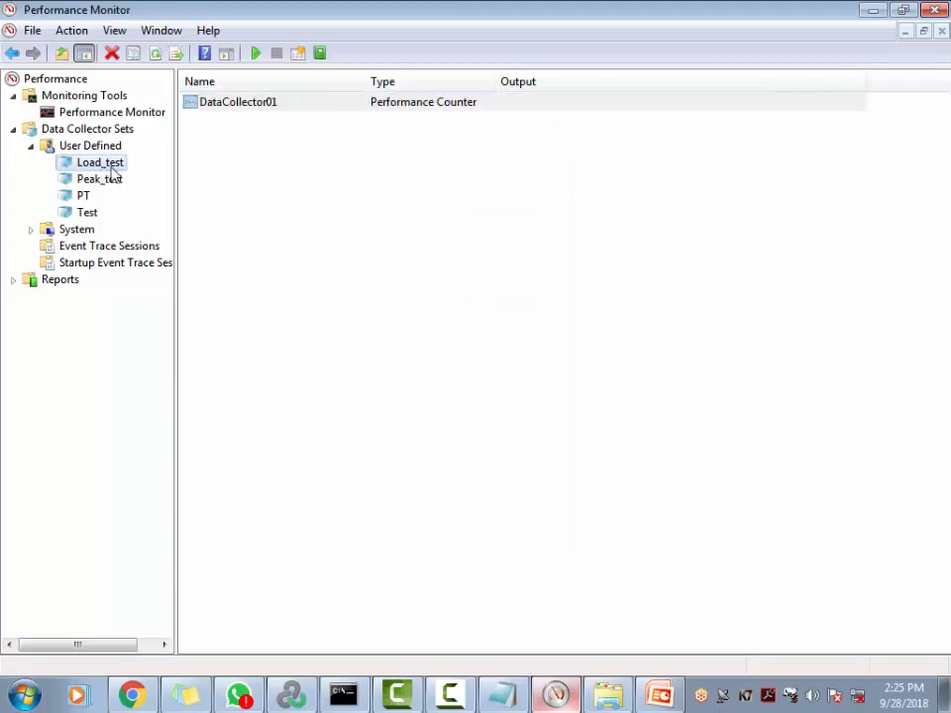
left_click(255, 54)
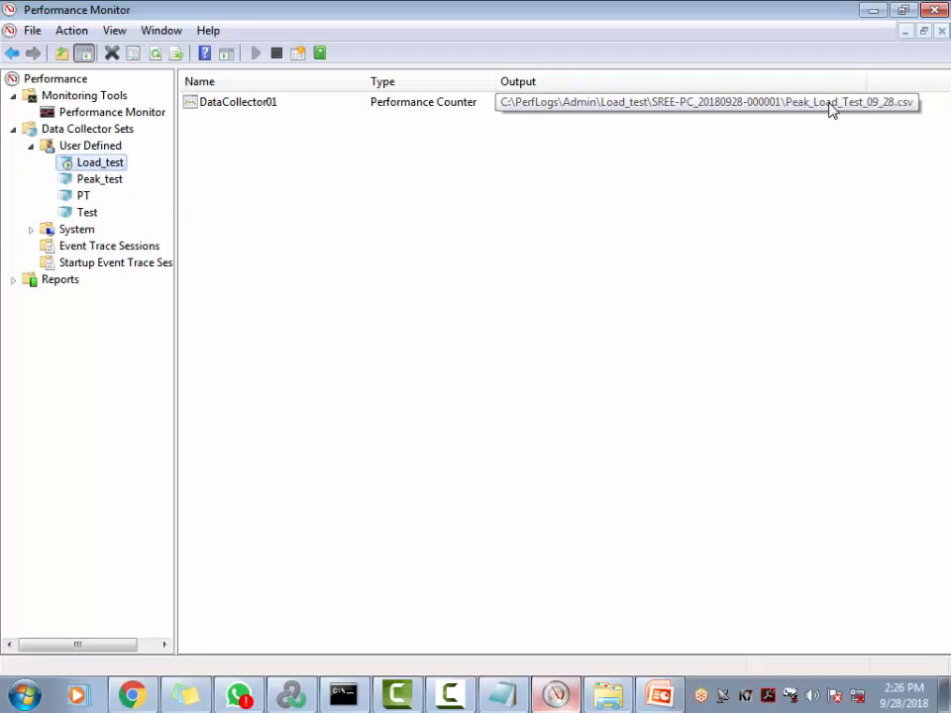
Step: Review DataCollector01's log file name, performance counters, log format and sample interval, and leave its properties without changes
right_click(228, 105)
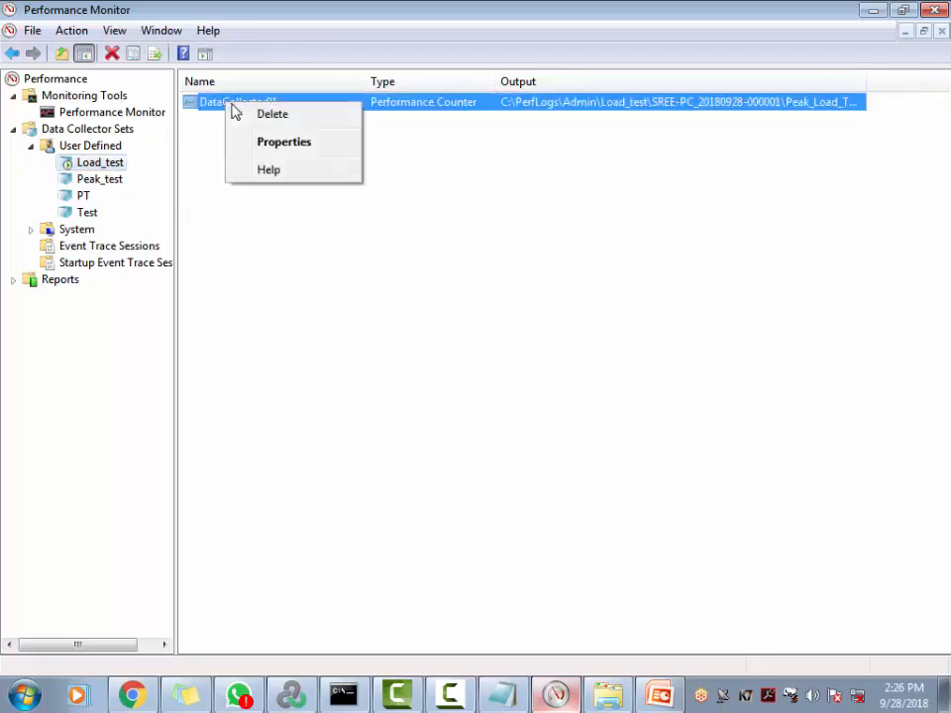
left_click(264, 144)
left_click(424, 169)
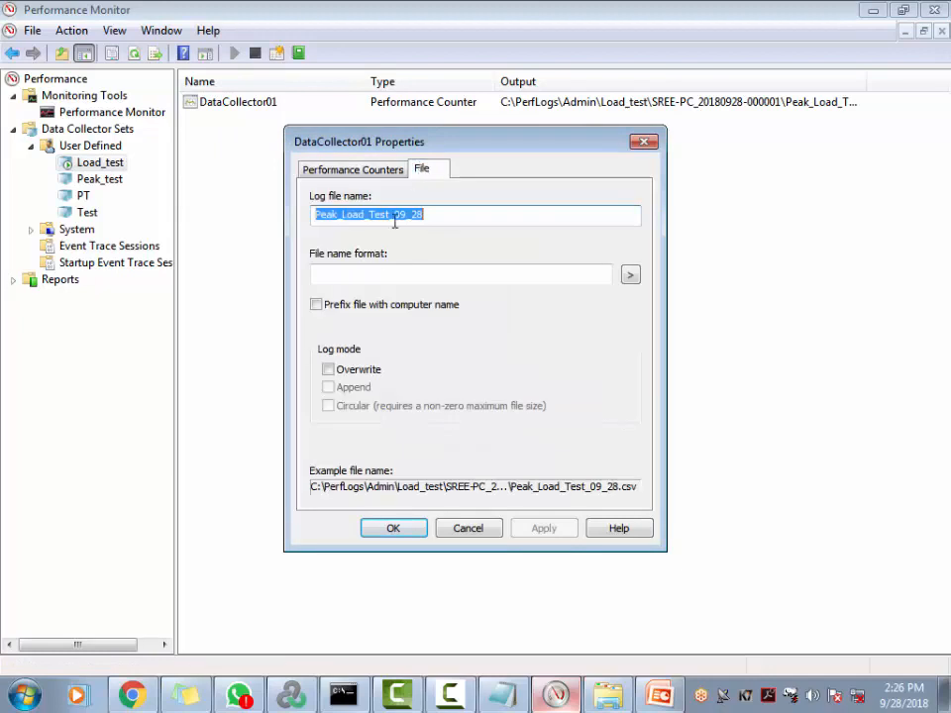
left_click(457, 216)
left_click_drag(458, 216, 300, 212)
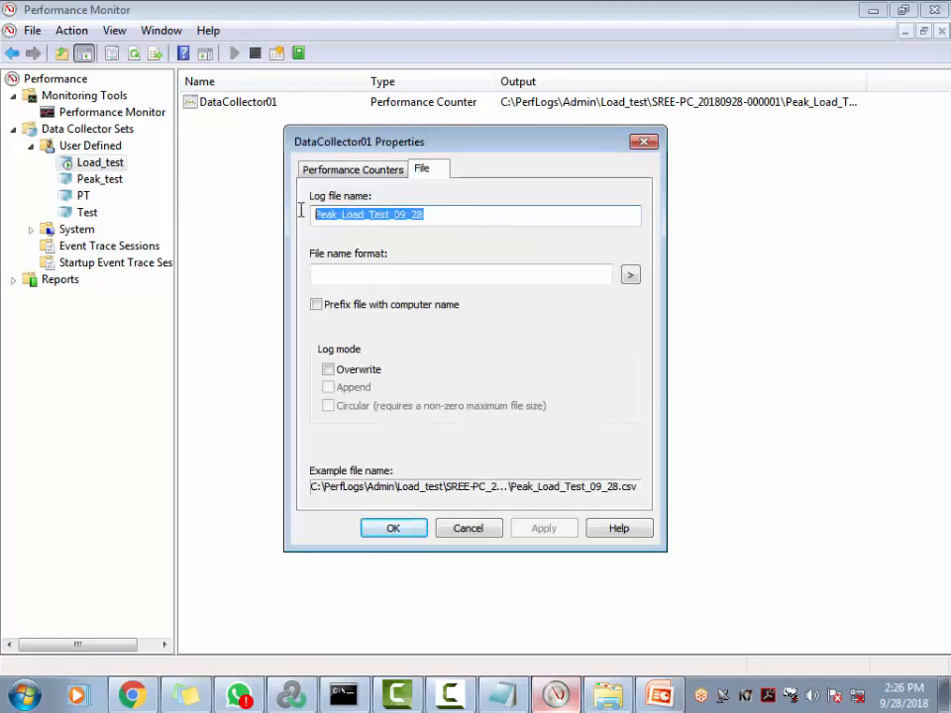
left_click(381, 169)
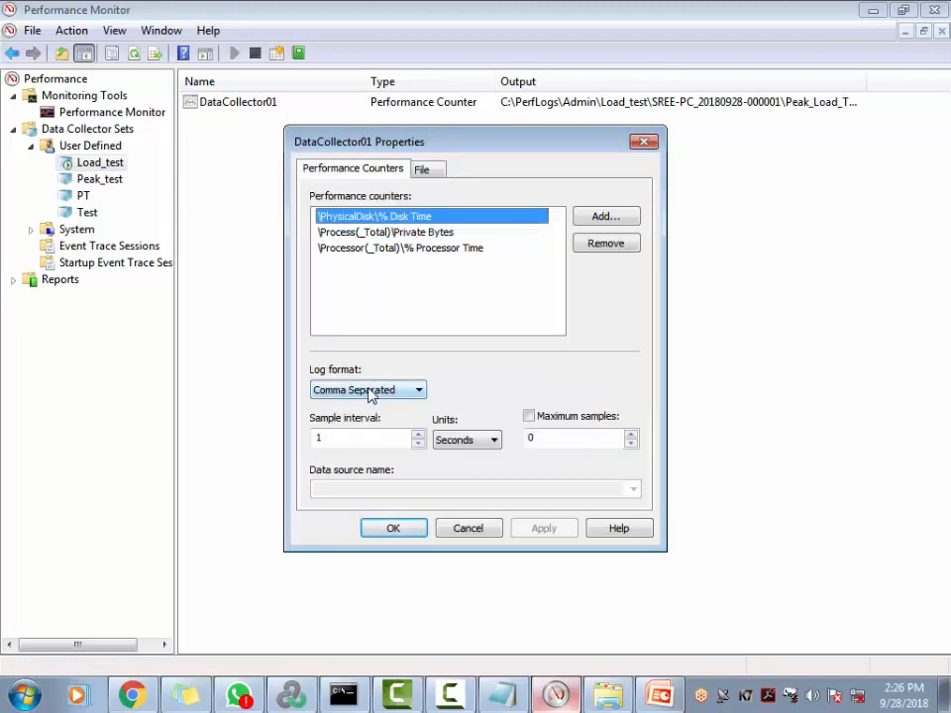
left_click(467, 531)
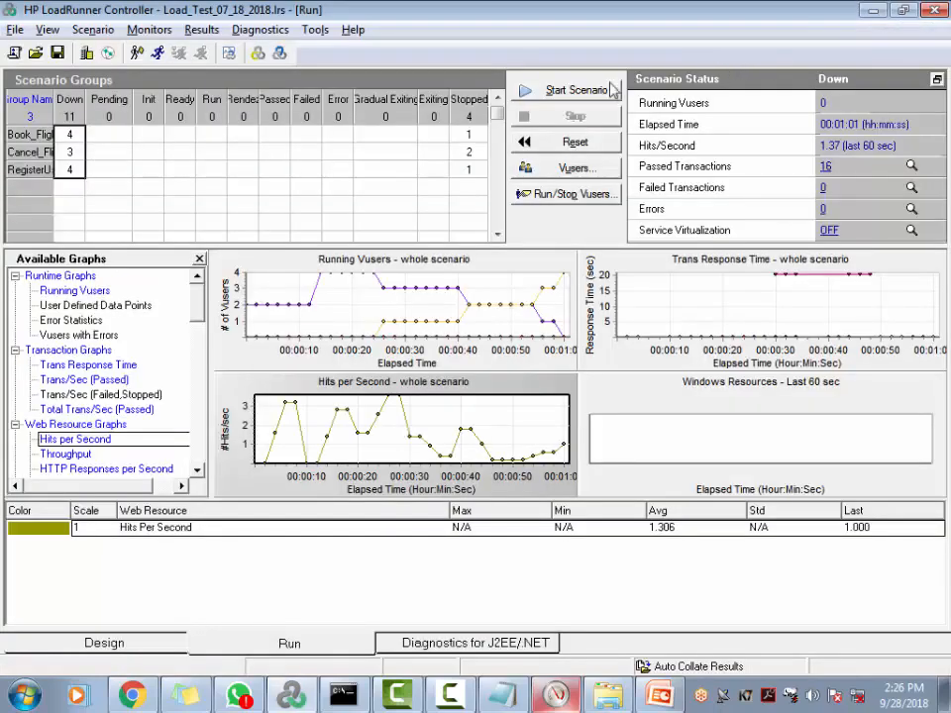
Step: Start the scenario again in LoadRunner Controller with the existing results overwritten, and check it alongside the Load_test set in Performance Monitor
left_click(517, 90)
left_click(492, 407)
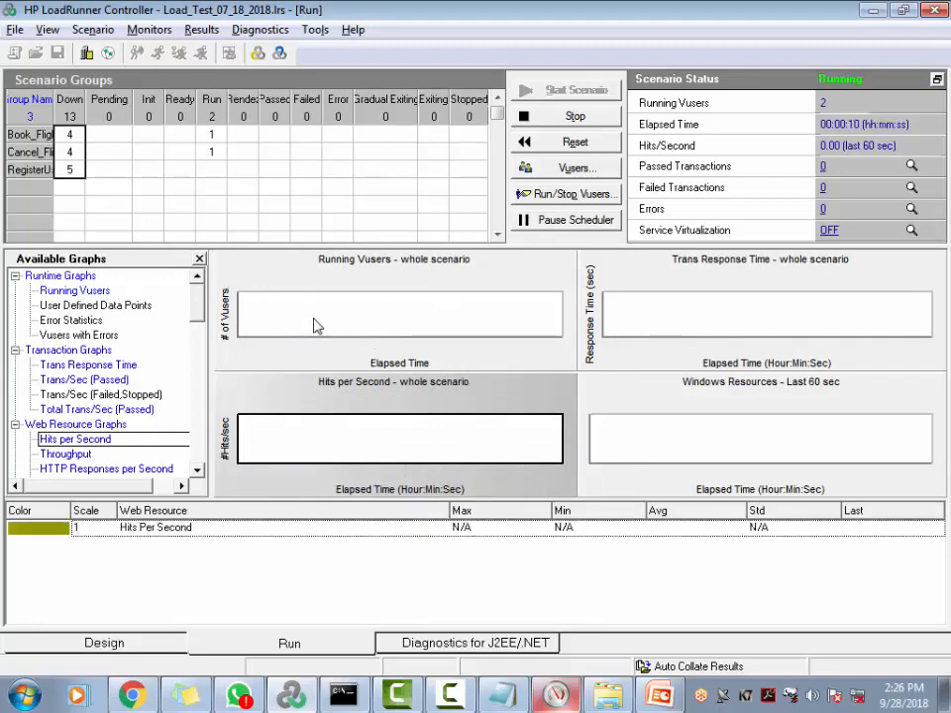
key("alt+Tab")
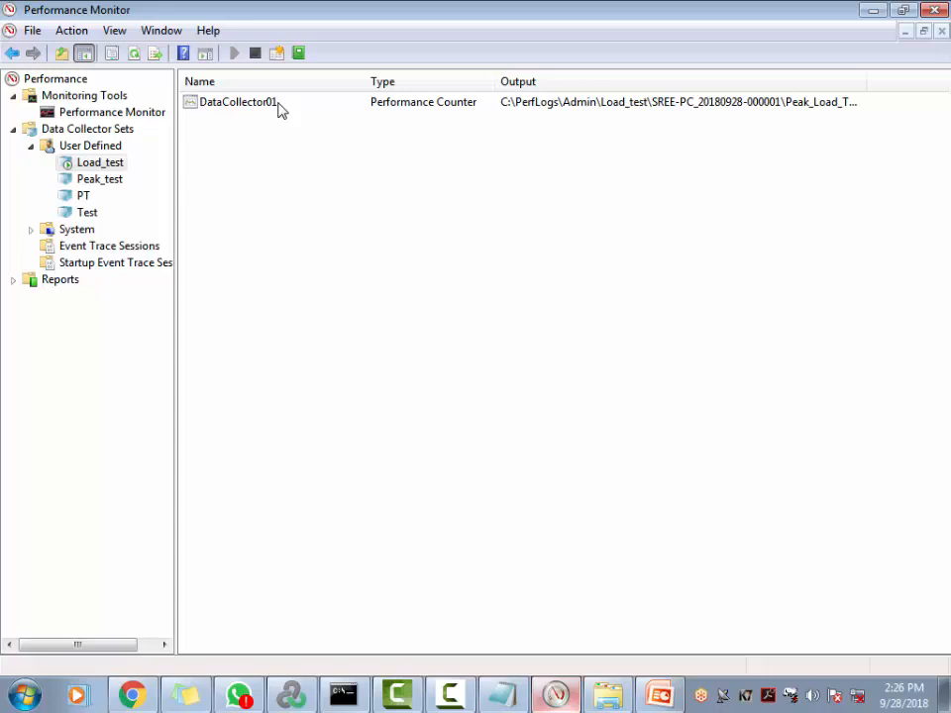
key("alt+Tab")
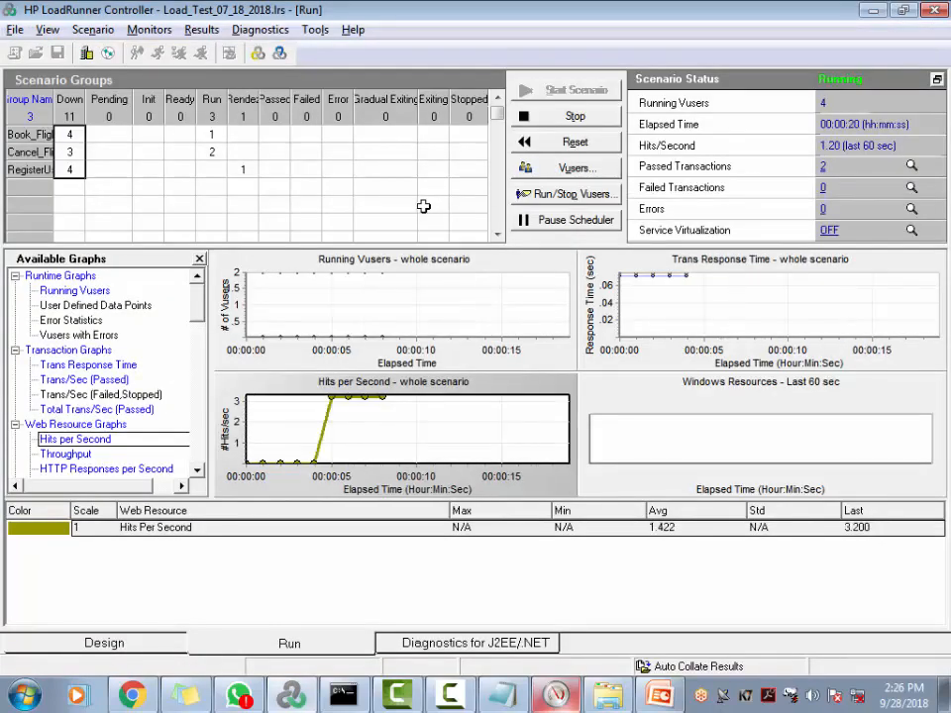
Step: Switch to Performance Monitor, widen the Output column to show the full log path, and review DataCollector01's counter settings
key("alt+Tab")
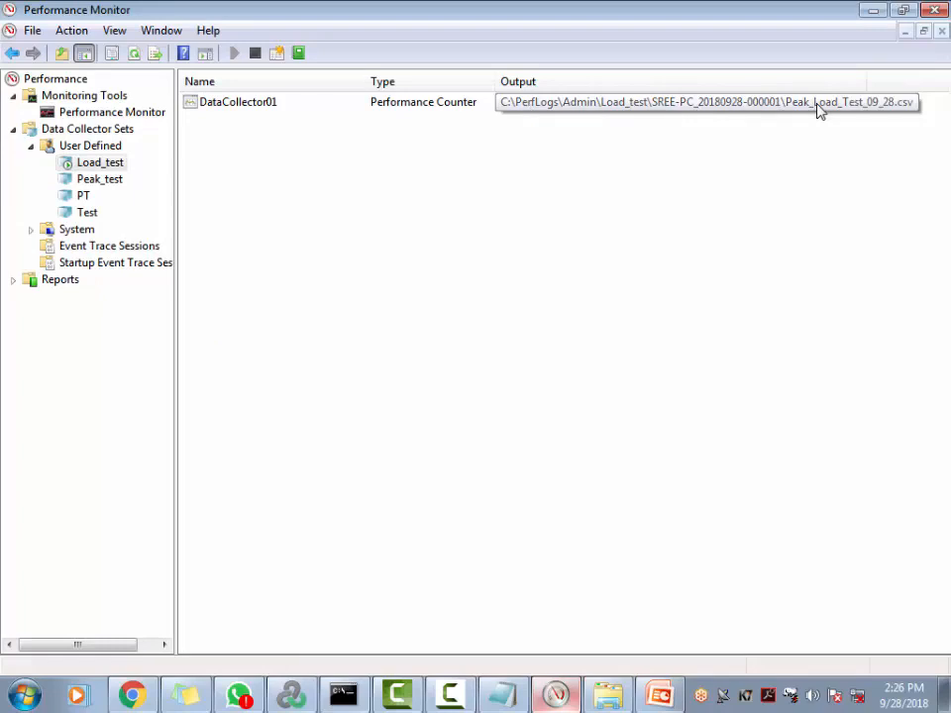
left_click_drag(865, 83, 939, 72)
double_click(235, 105)
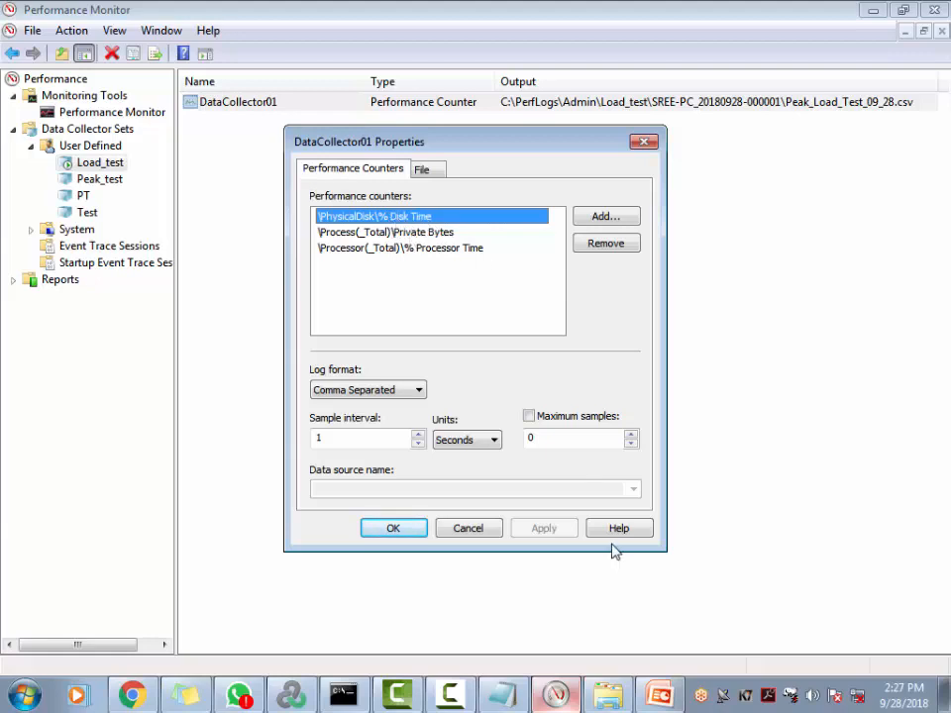
left_click(483, 533)
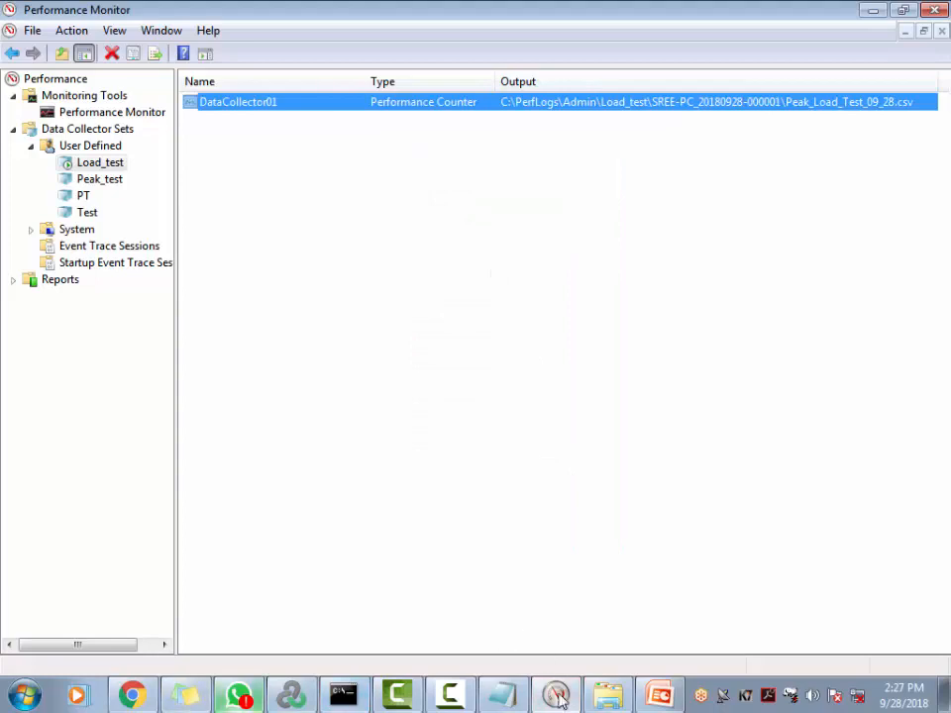
Step: Close the Display_03_31 folder window and open the C:\PerfLogs folder in Windows Explorer
left_click(607, 696)
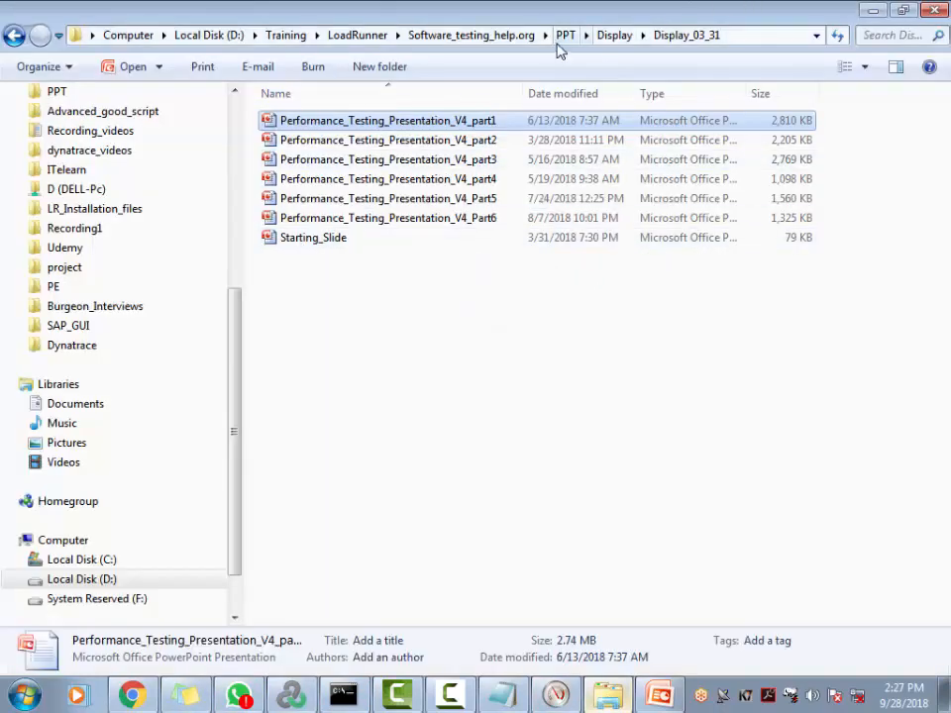
left_click(934, 10)
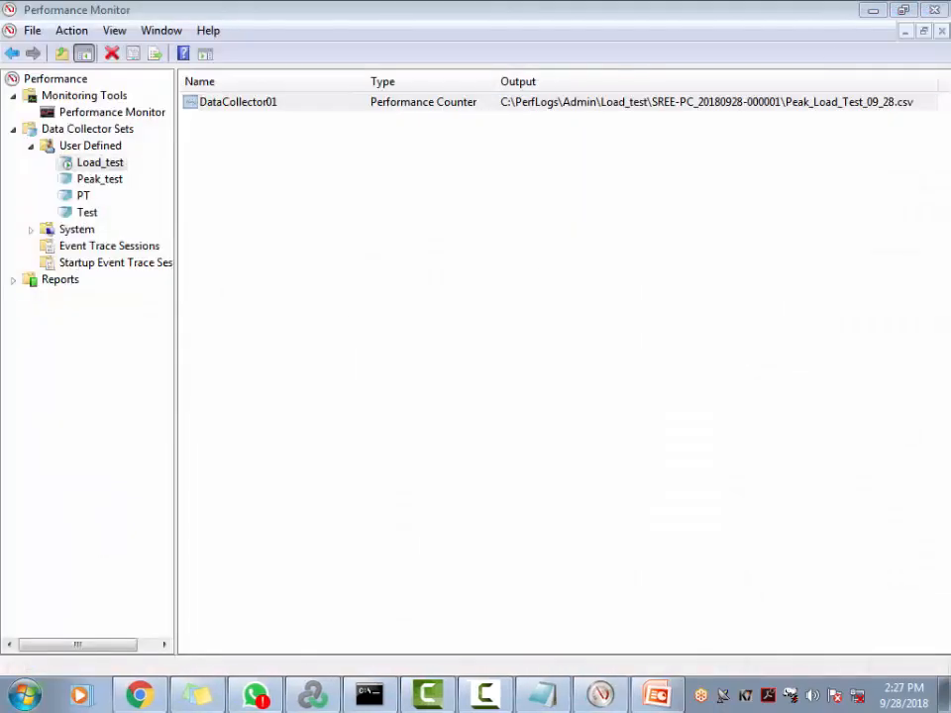
key("super")
left_click(365, 218)
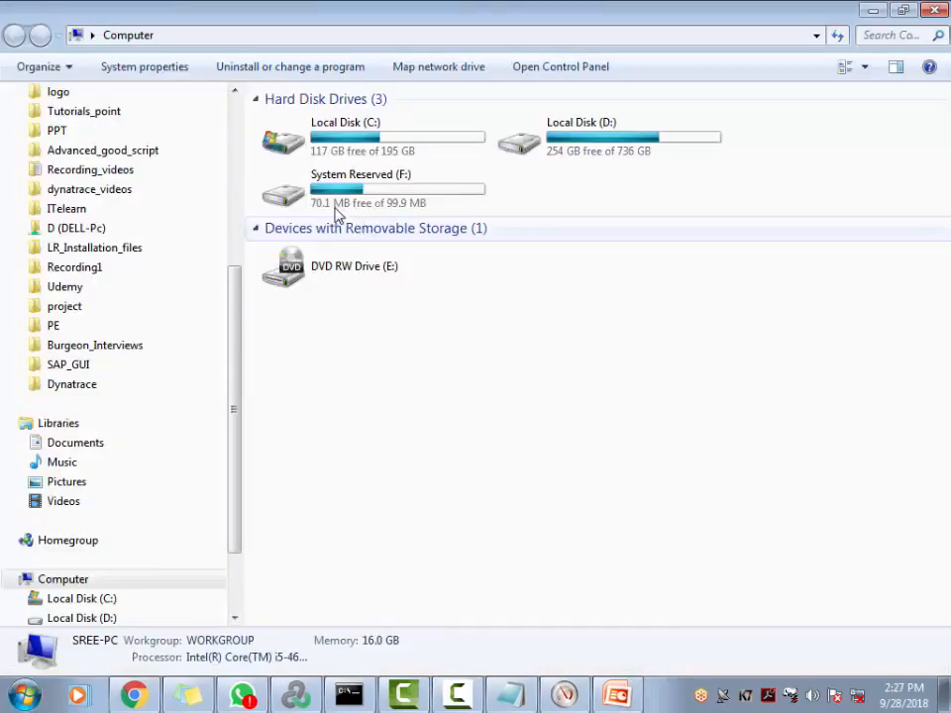
double_click(418, 142)
double_click(333, 198)
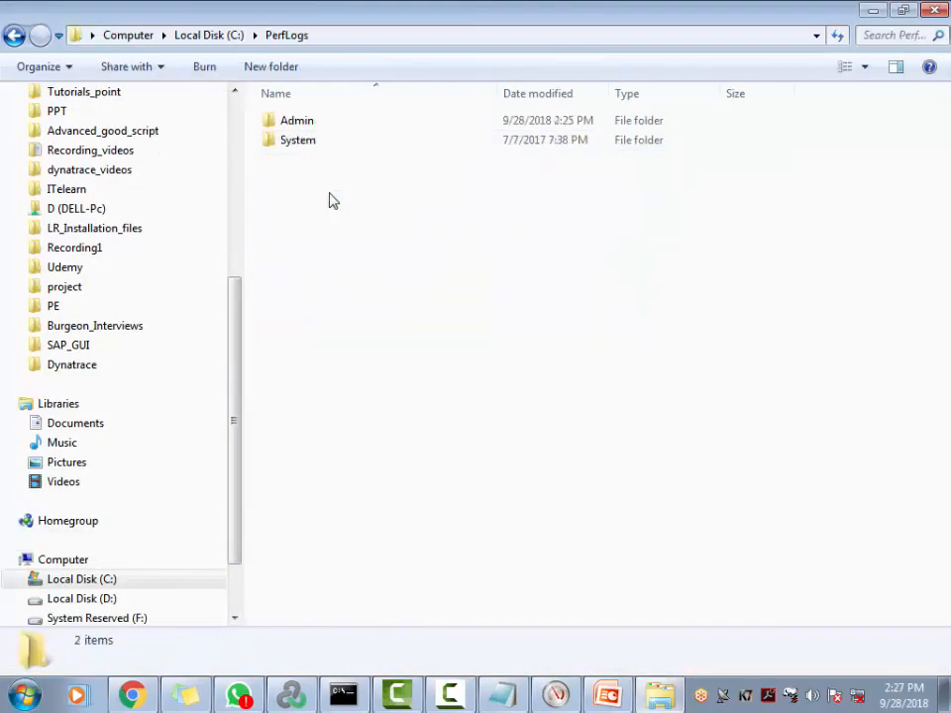
Step: Check the collector's output path and open the log subfolder inside Admin\Load_test, granting access to the restricted folders
key("alt+Tab")
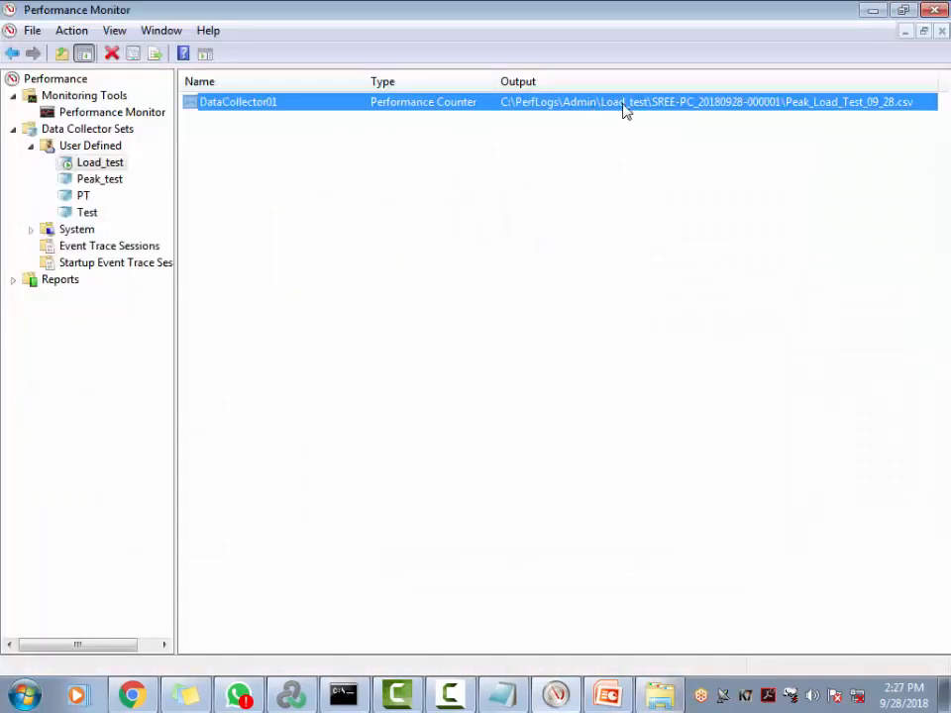
key("alt+Tab")
double_click(302, 123)
double_click(305, 123)
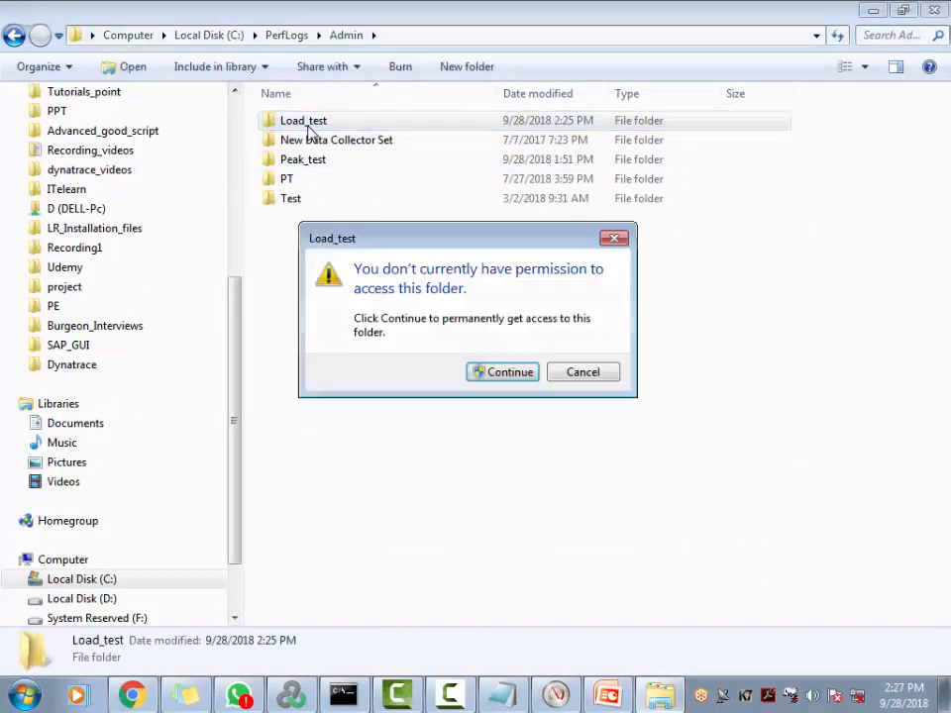
left_click(501, 374)
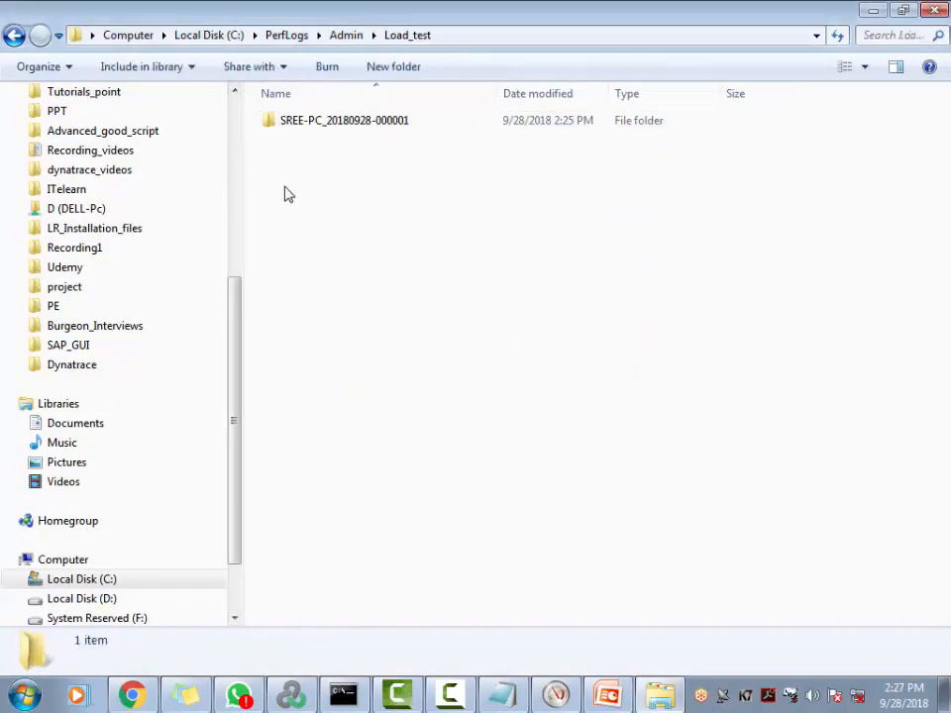
double_click(325, 123)
left_click(507, 373)
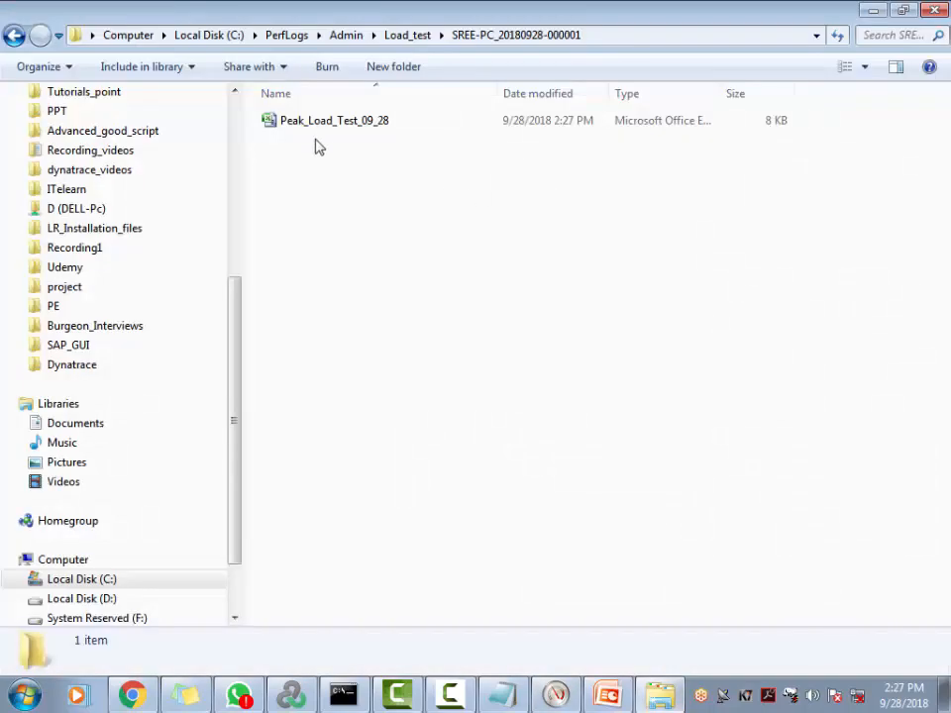
Step: Open the Peak_Load_Test_09_28 CSV log in Excel as read-only and fit all columns to their contents
double_click(325, 128)
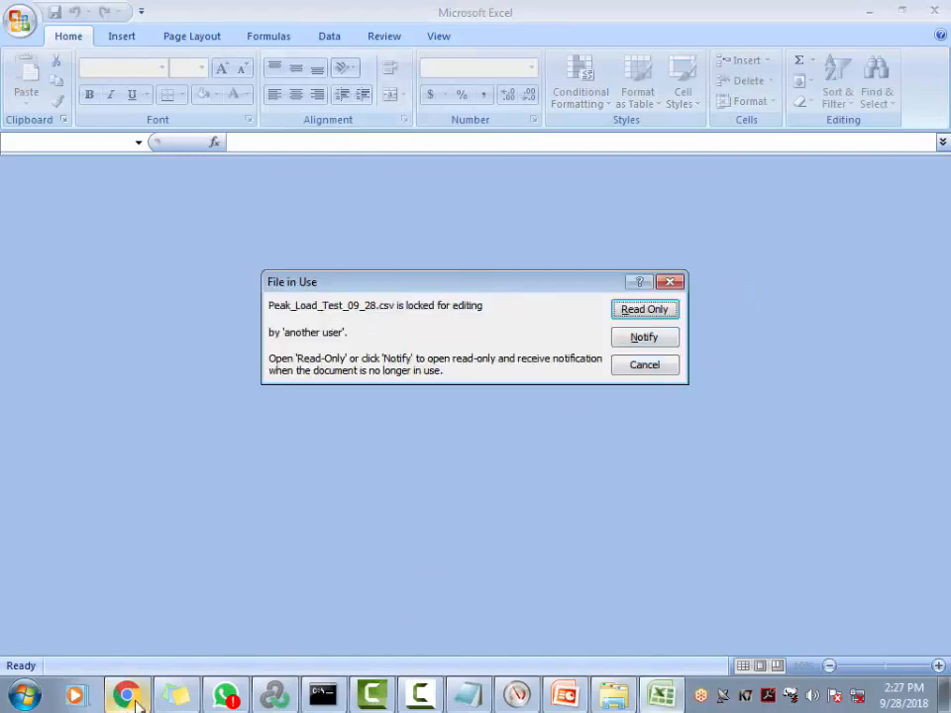
left_click(470, 699)
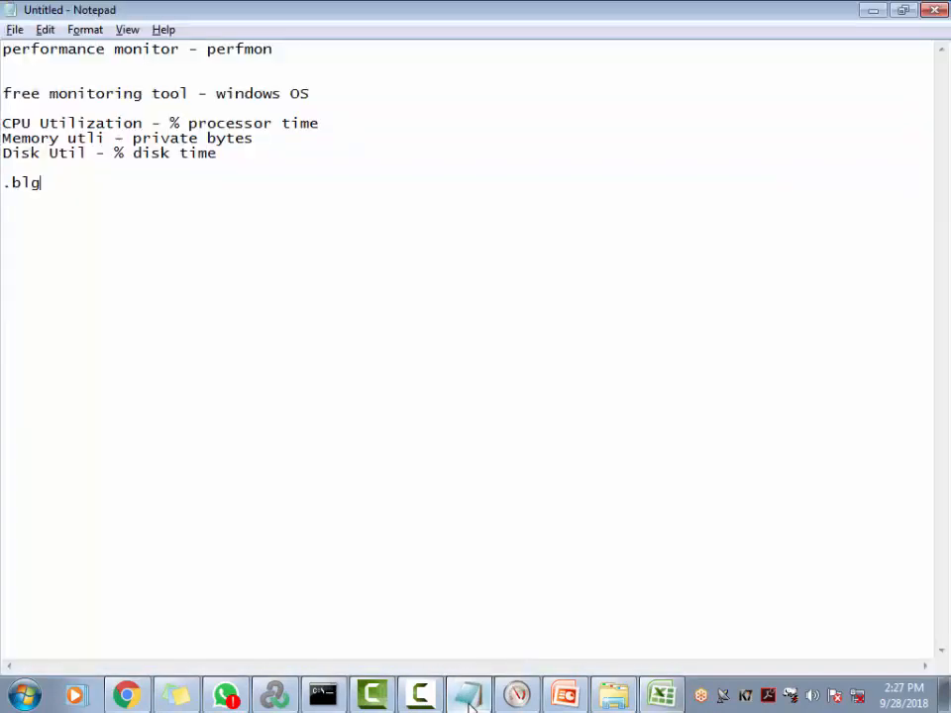
left_click(469, 699)
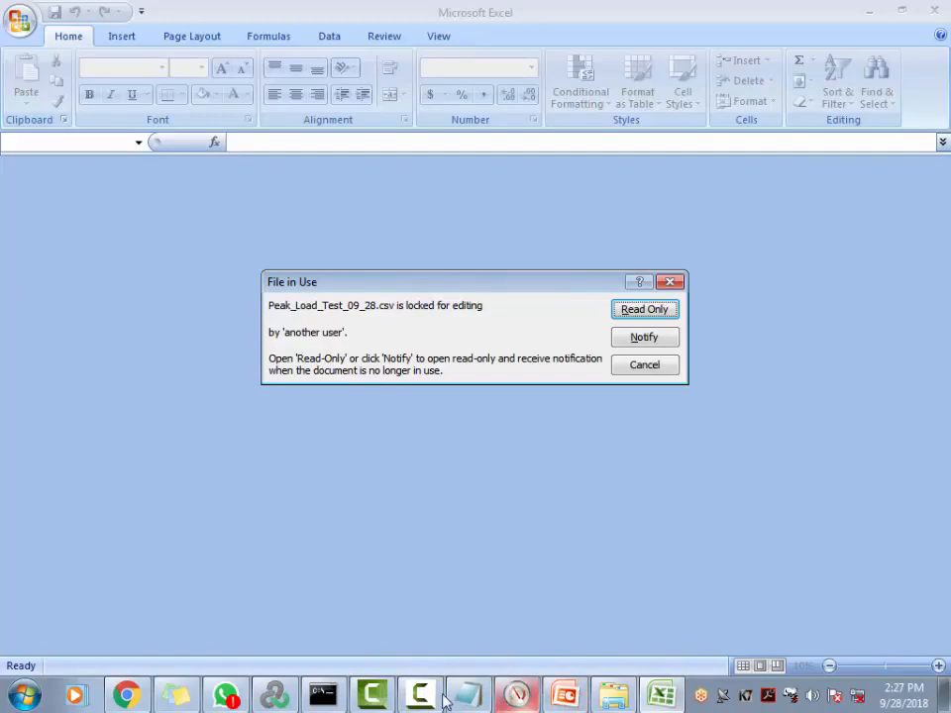
left_click(510, 698)
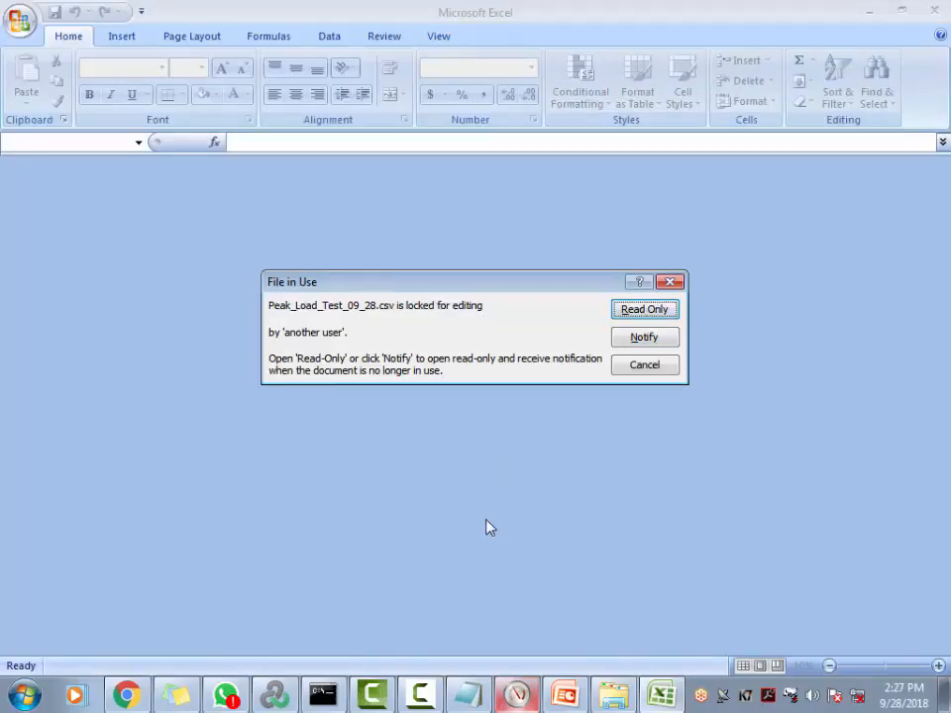
left_click(512, 683)
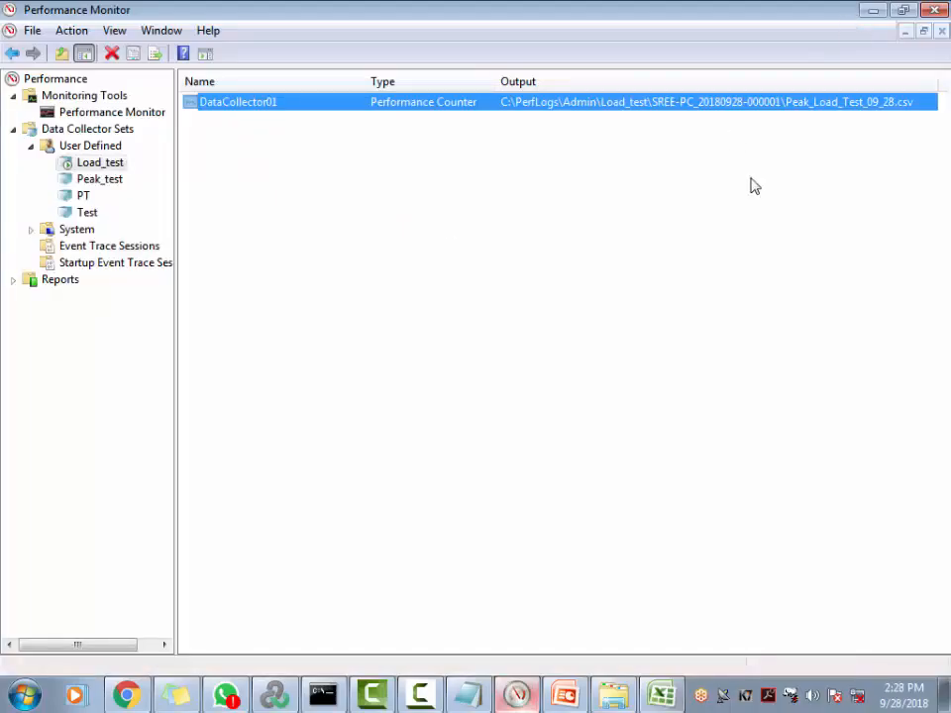
left_click(868, 12)
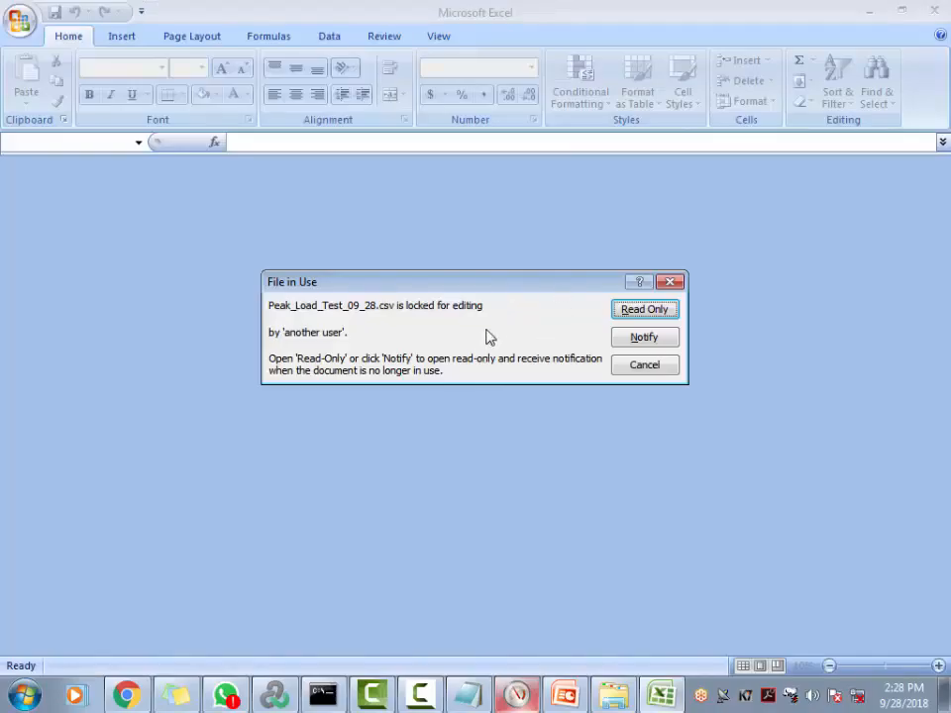
left_click(641, 309)
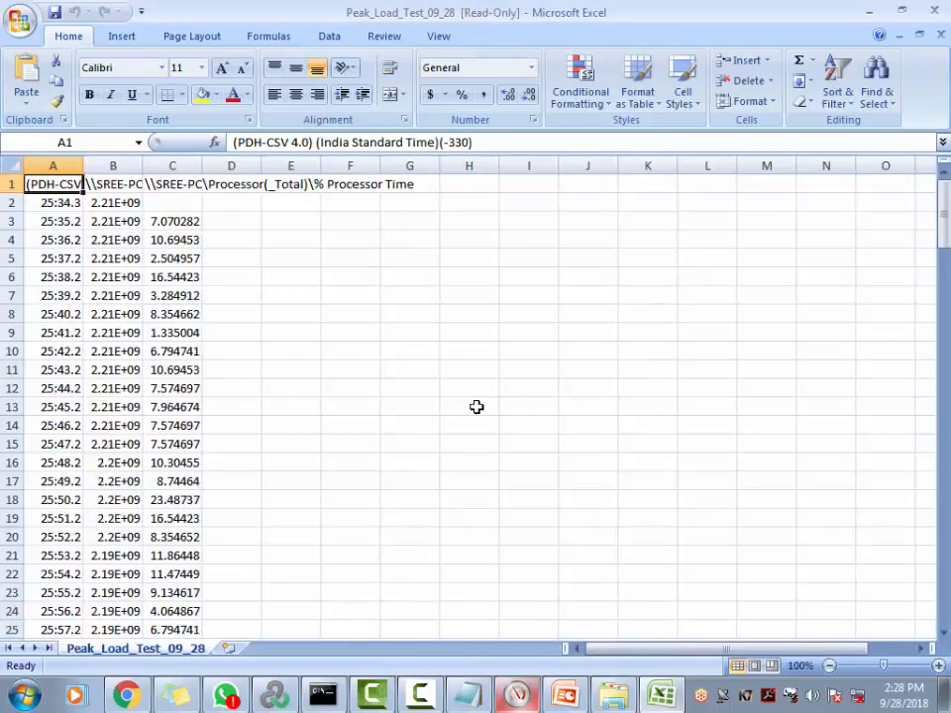
left_click(15, 165)
double_click(79, 165)
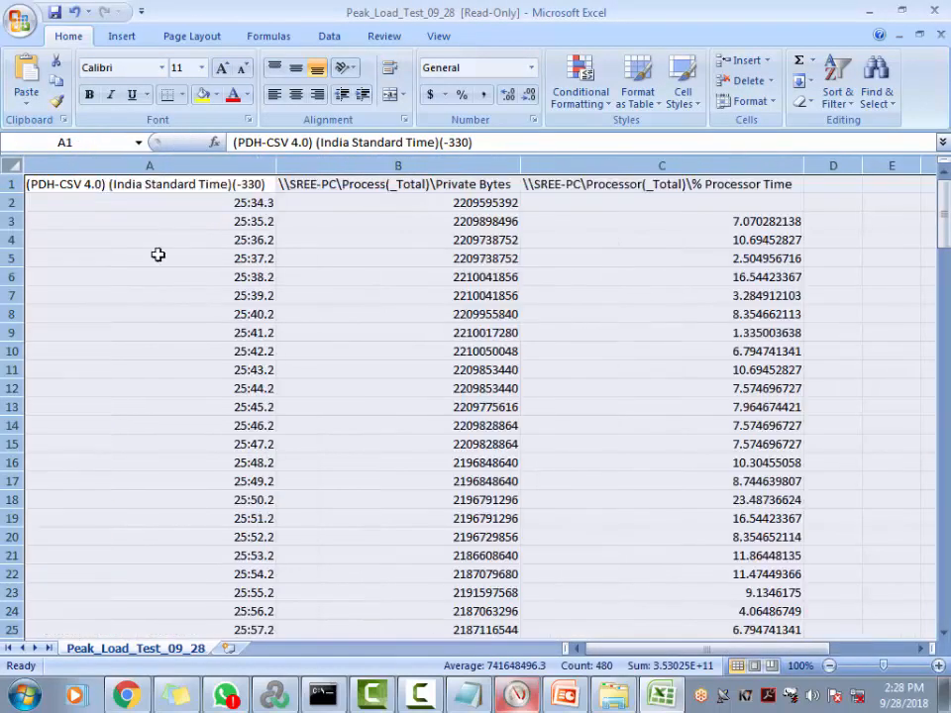
Step: Inspect the full date and time of the log's first sample in A2 and its last sample in A160
left_click(198, 314)
double_click(225, 202)
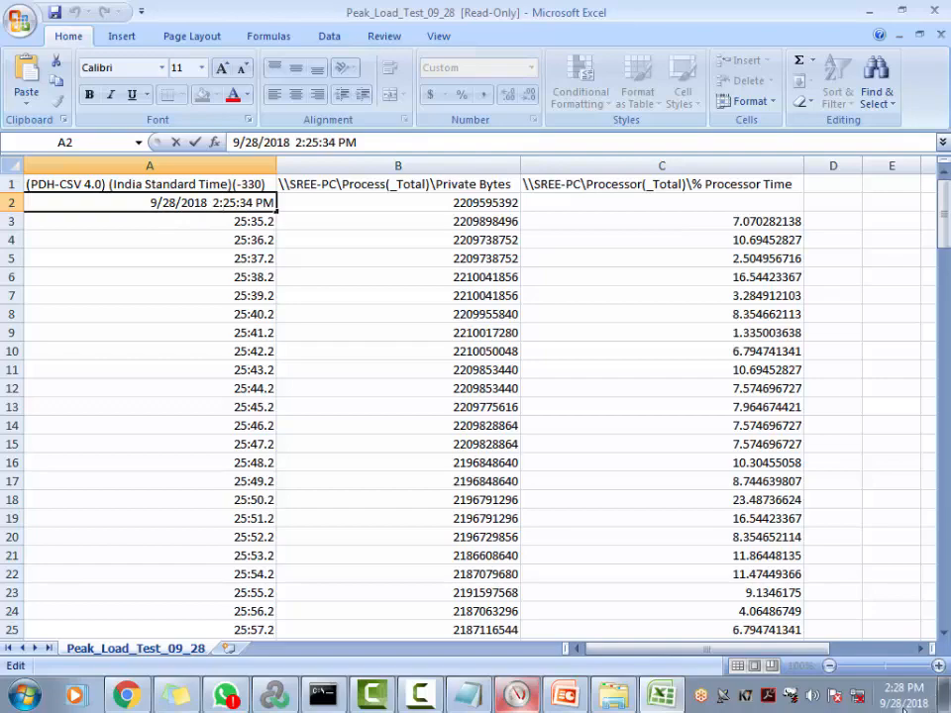
scroll(238, 569, "down", 20)
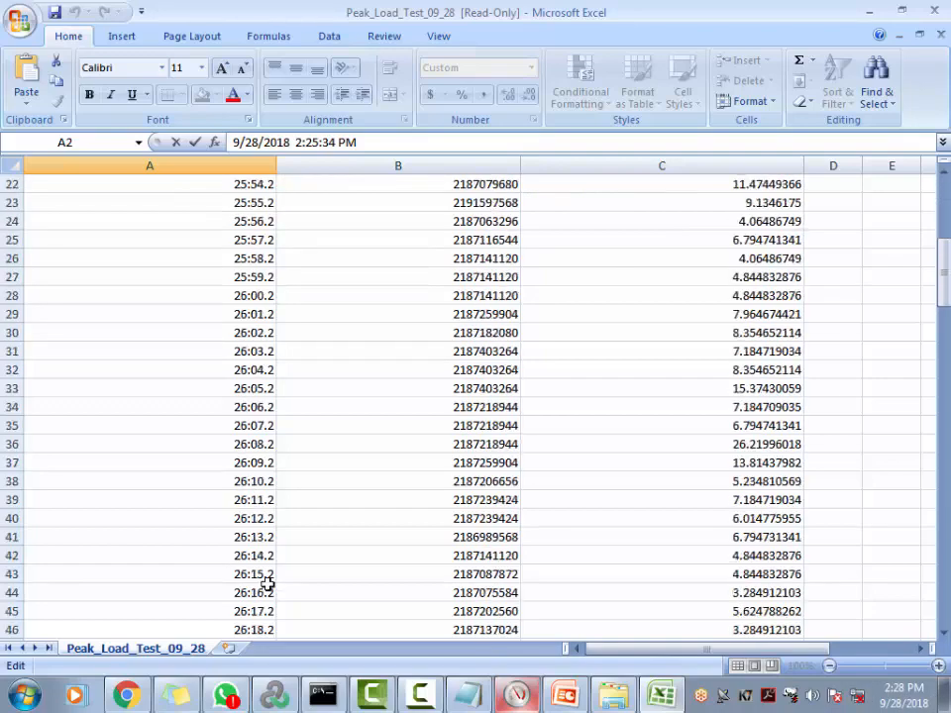
scroll(247, 578, "down", 20)
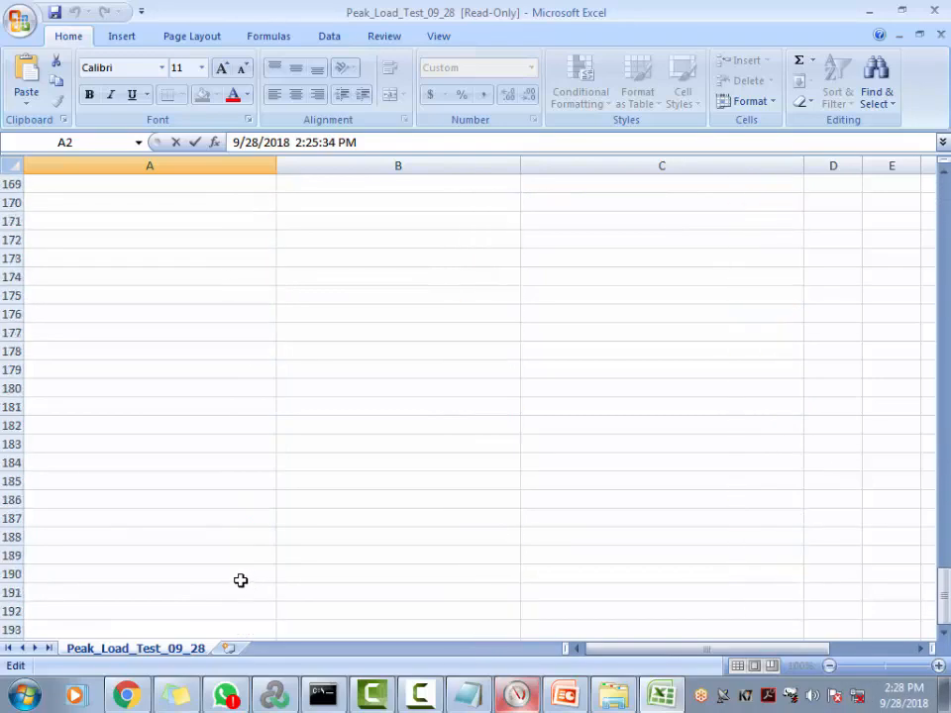
scroll(238, 490, "up", 12)
scroll(237, 490, "up", 1)
double_click(238, 462)
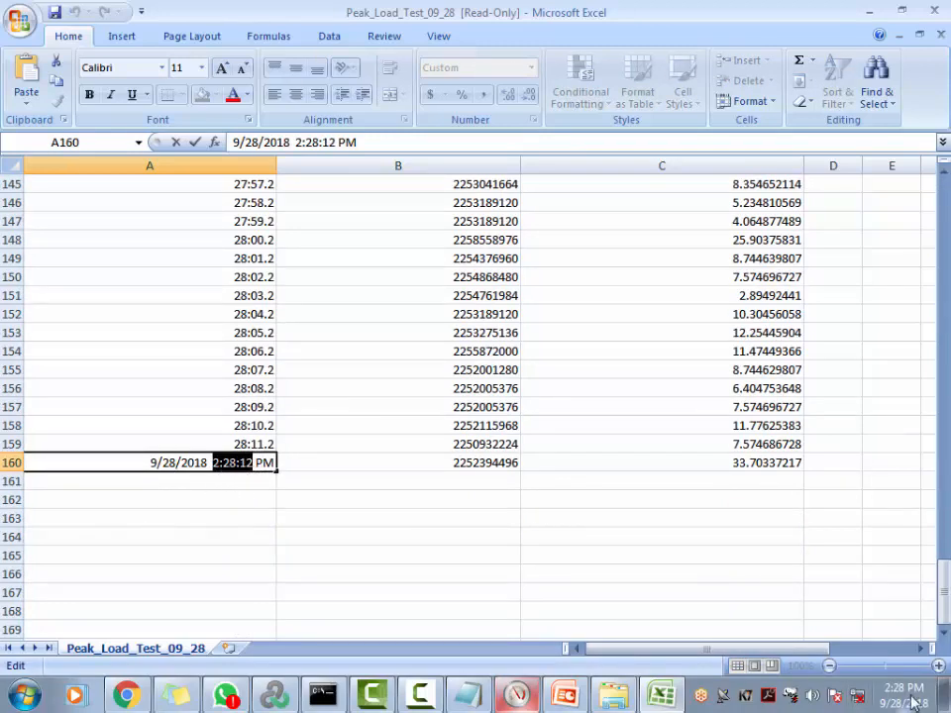
Step: Compare the timestamps in A159 and A160 to check the interval between consecutive samples
left_click(220, 537)
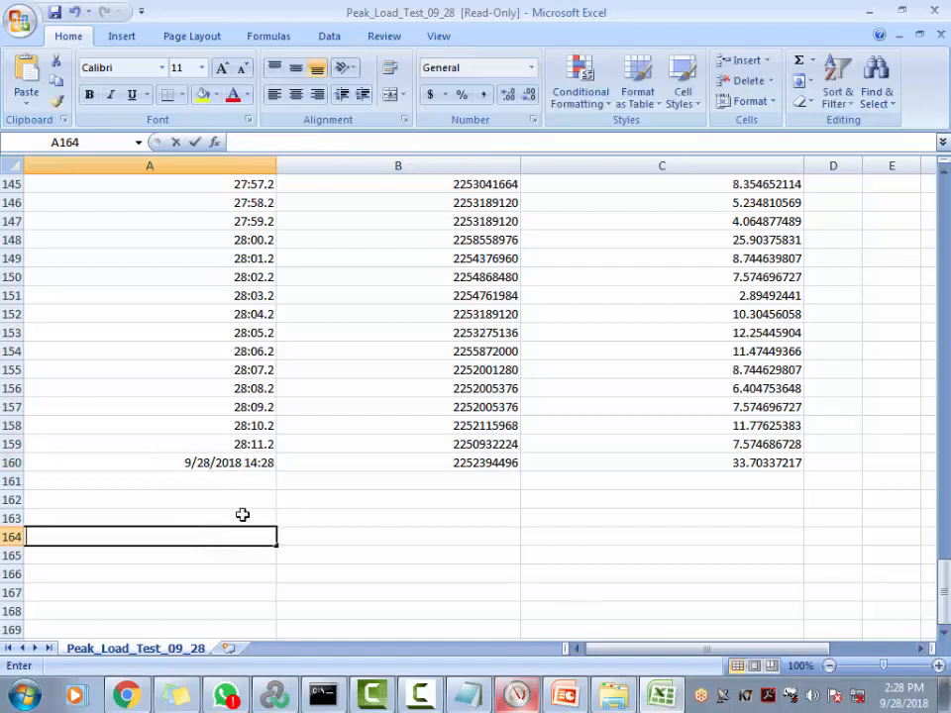
left_click(224, 445)
left_click(223, 459)
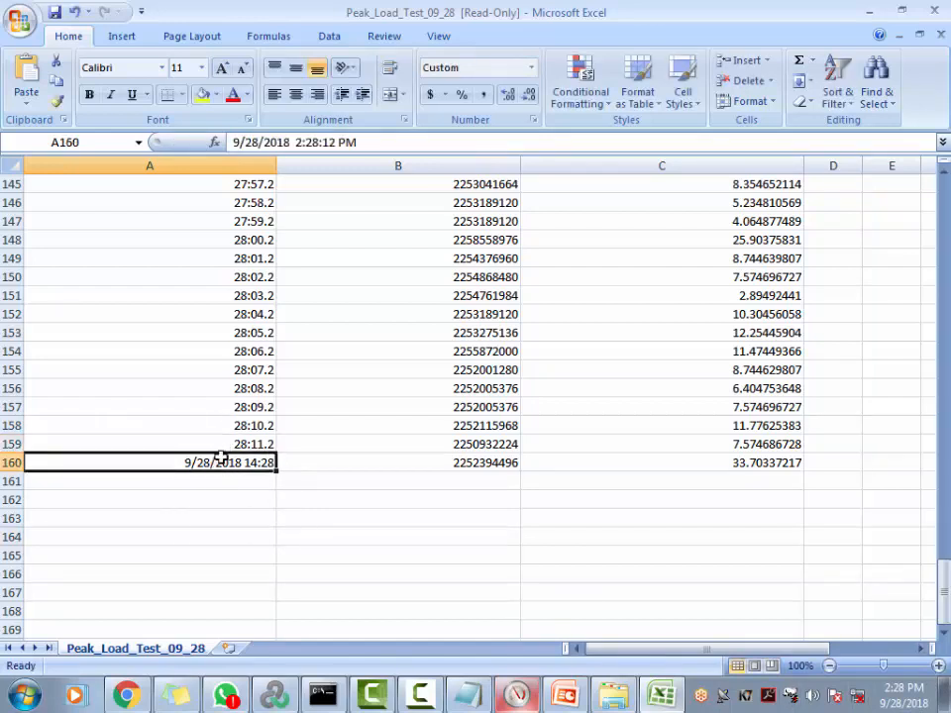
left_click(222, 446)
left_click(223, 458)
left_click(223, 447)
left_click(224, 456)
left_click(223, 446)
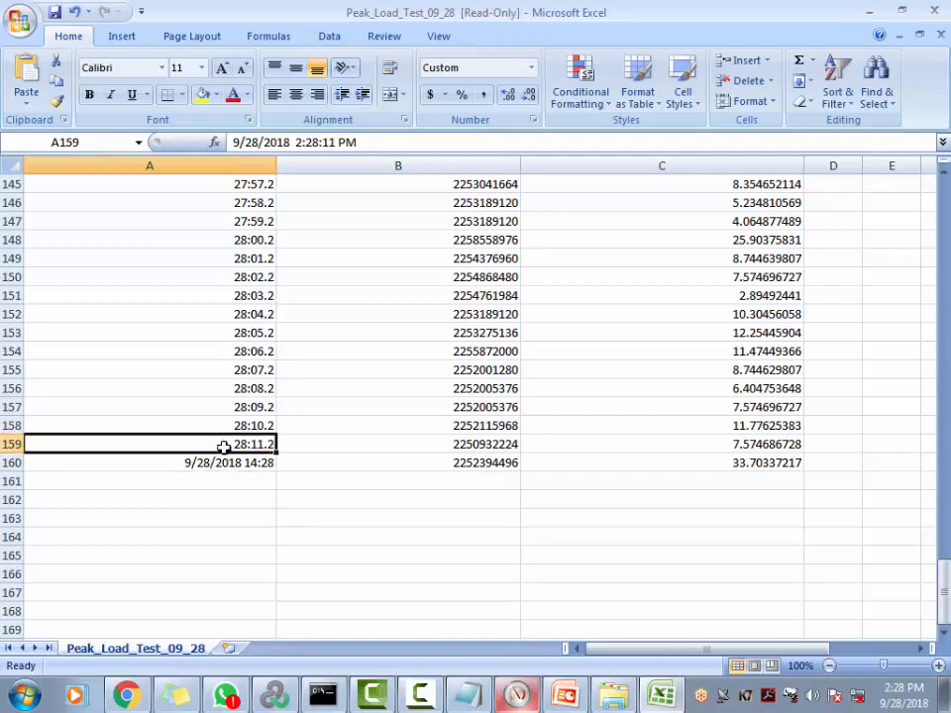
left_click(227, 458)
Step: Switch to Performance Monitor, check DataCollector01's sample interval by re-entering 1 second, and cancel its properties
key("alt+Tab")
key("alt+Tab")
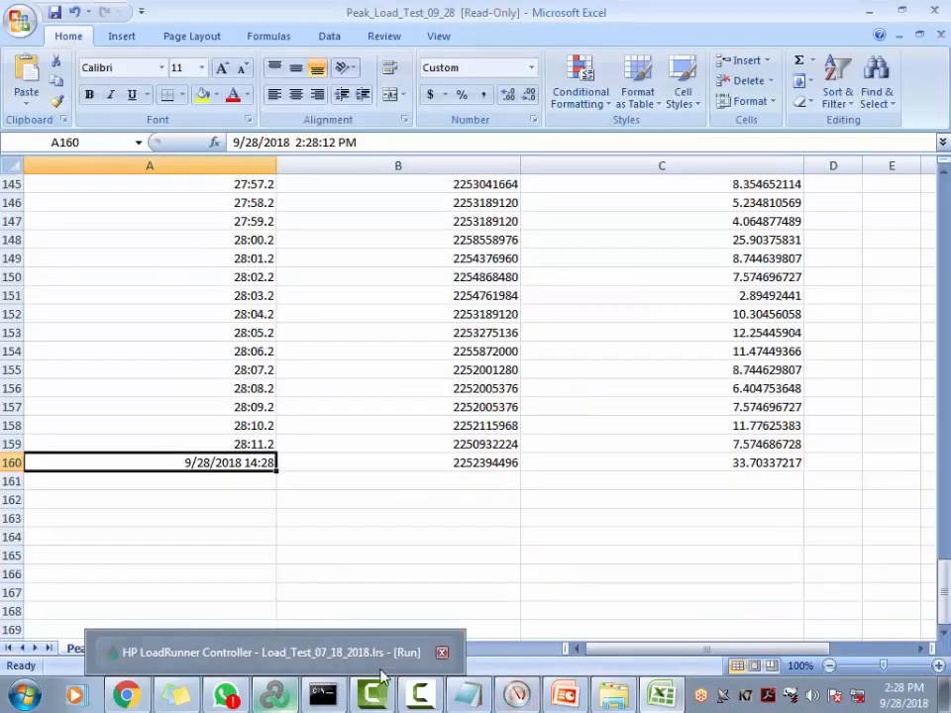
left_click(517, 695)
double_click(246, 109)
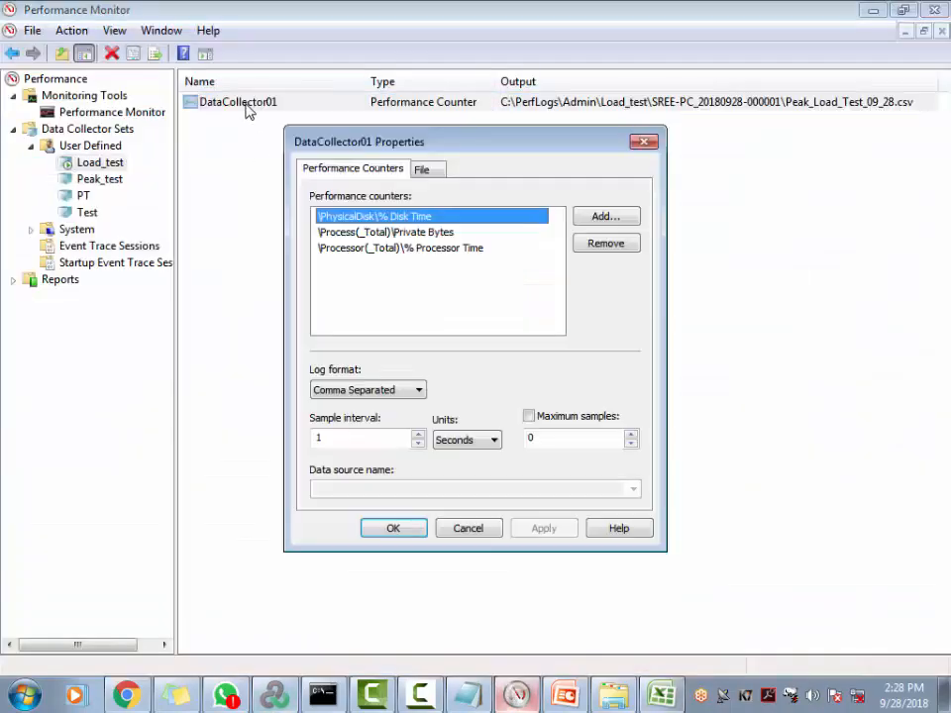
double_click(315, 431)
key("BackSpace")
type("1")
left_click(480, 530)
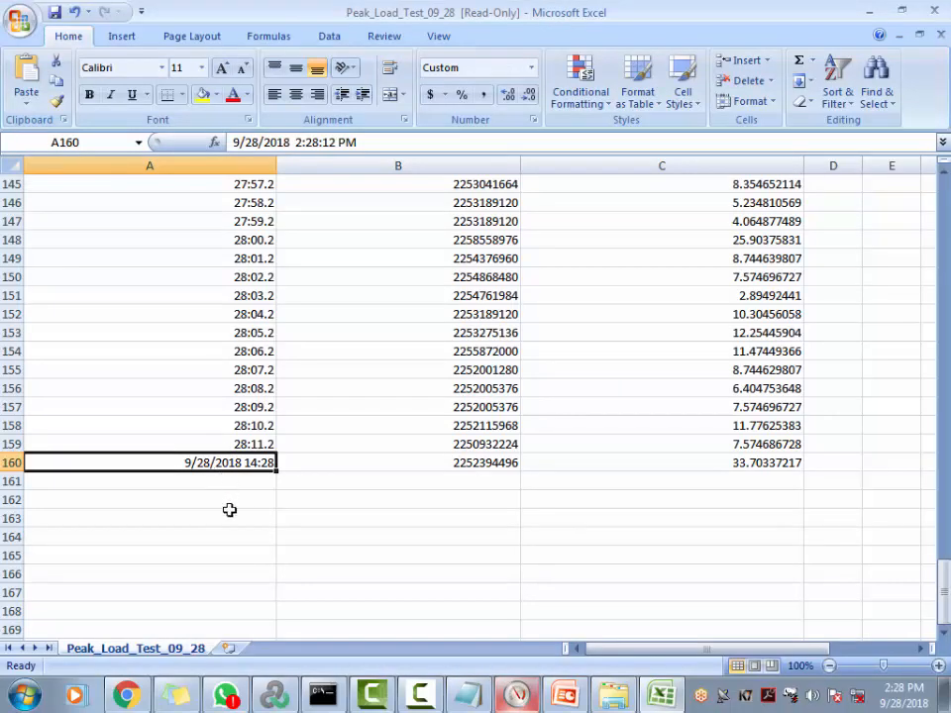
Step: Close the log in Excel without saving, reopen Peak_Load_Test_09_28 from its folder as read-only, and fit the columns to their contents
left_click(937, 14)
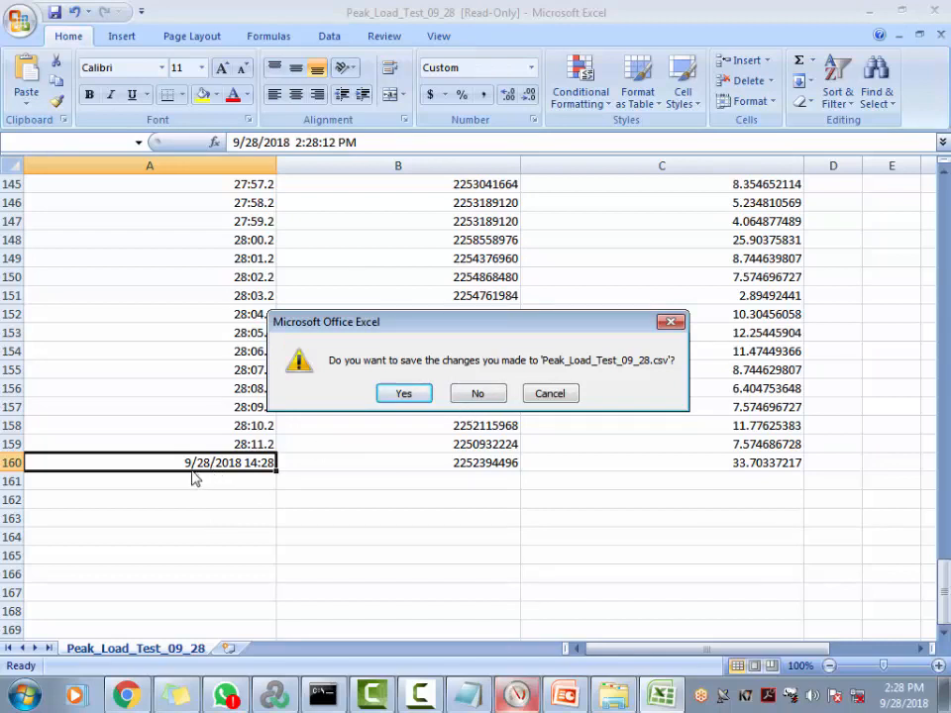
left_click(495, 394)
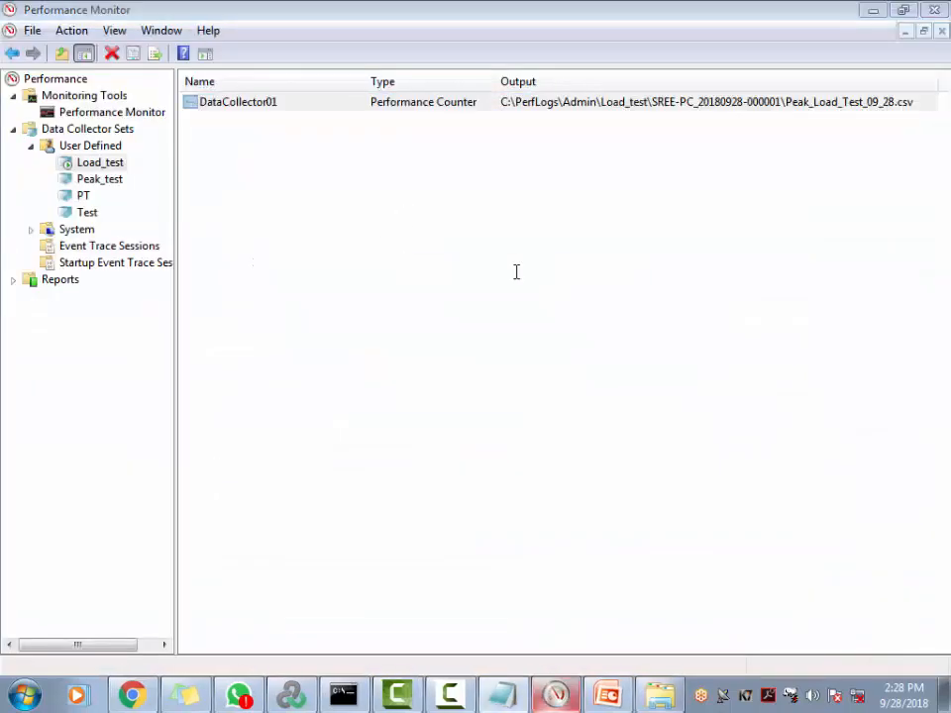
key("alt+Tab")
key("alt+Tab")
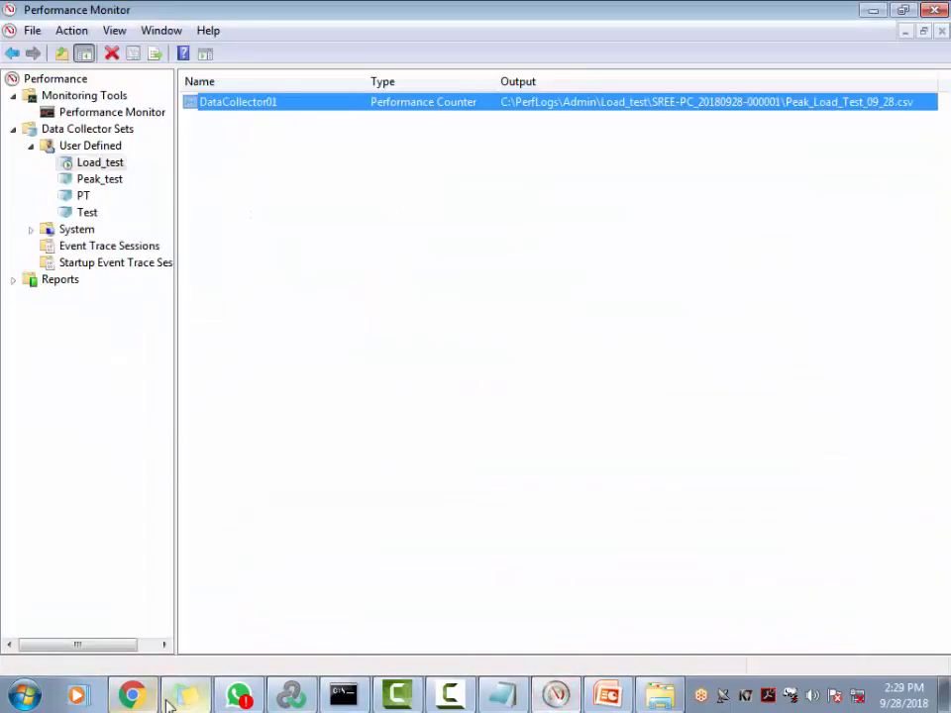
left_click(660, 696)
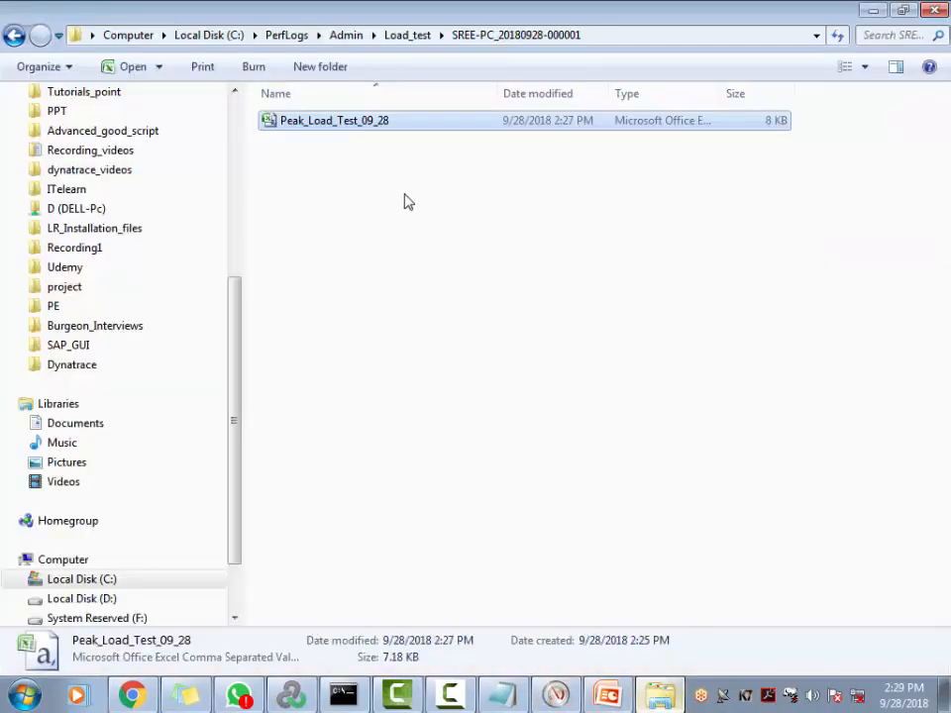
double_click(353, 120)
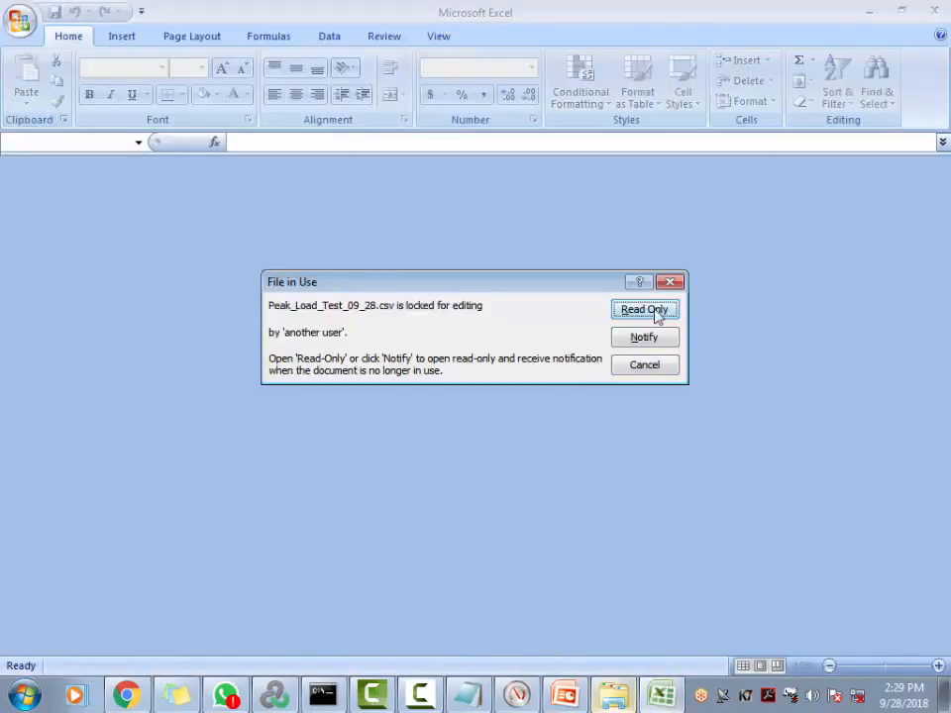
left_click(653, 312)
scroll(132, 480, "down", 16)
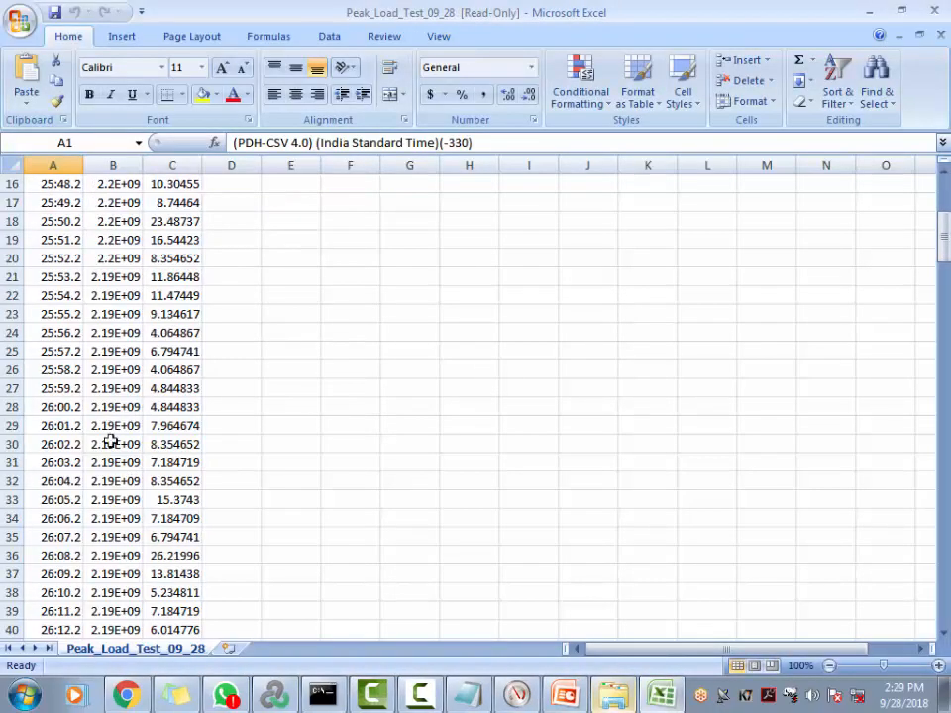
left_click(11, 165)
double_click(86, 165)
Step: Go to the last logged sample in A213 and examine its full timestamp
scroll(244, 568, "down", 20)
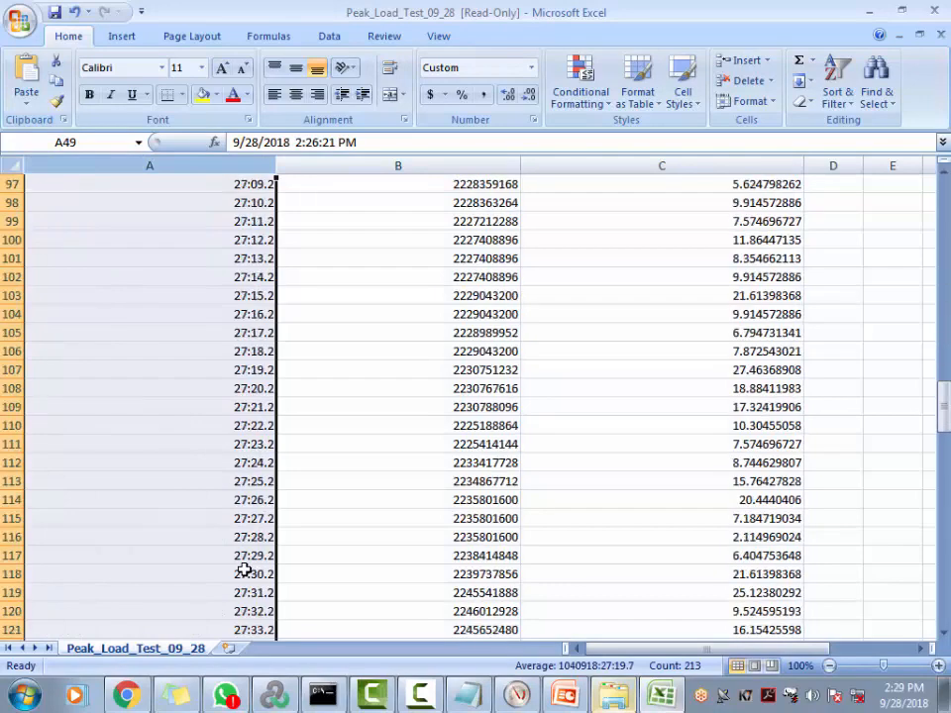
scroll(259, 574, "down", 20)
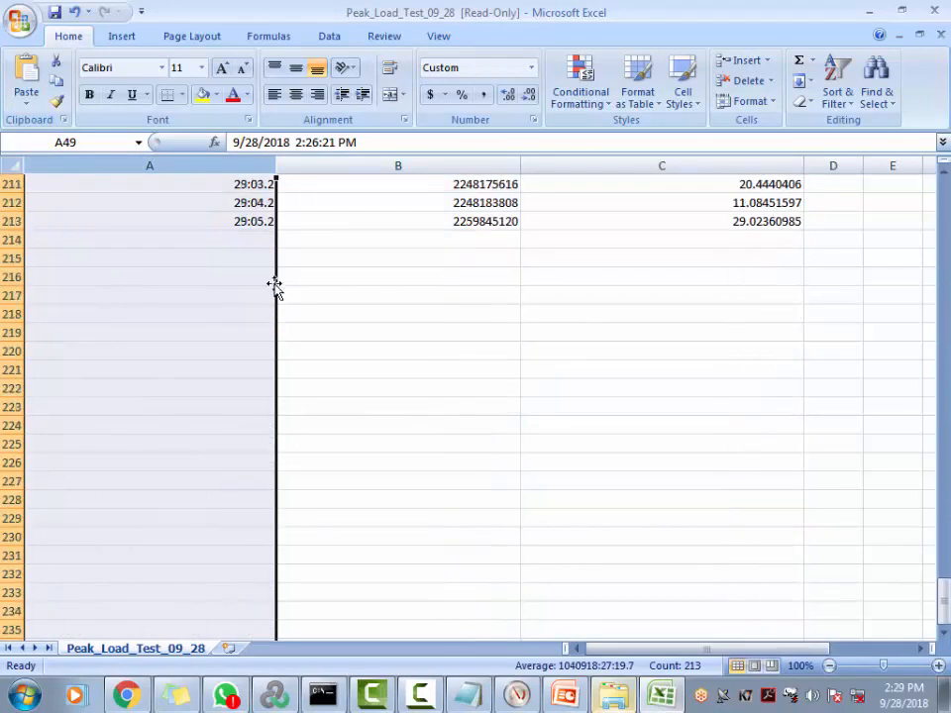
double_click(239, 219)
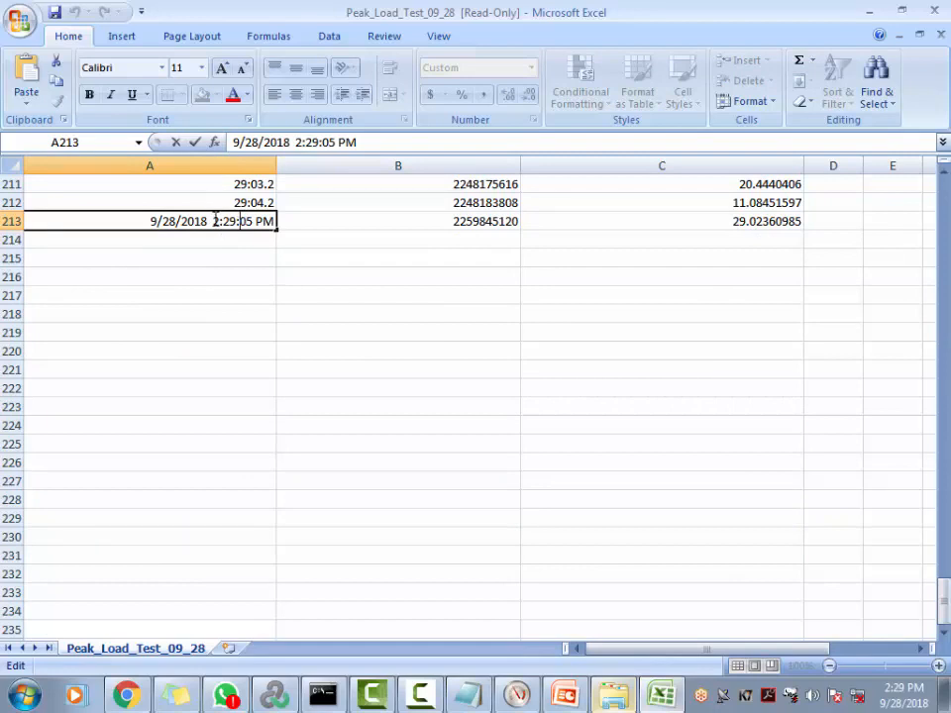
left_click_drag(215, 220, 284, 220)
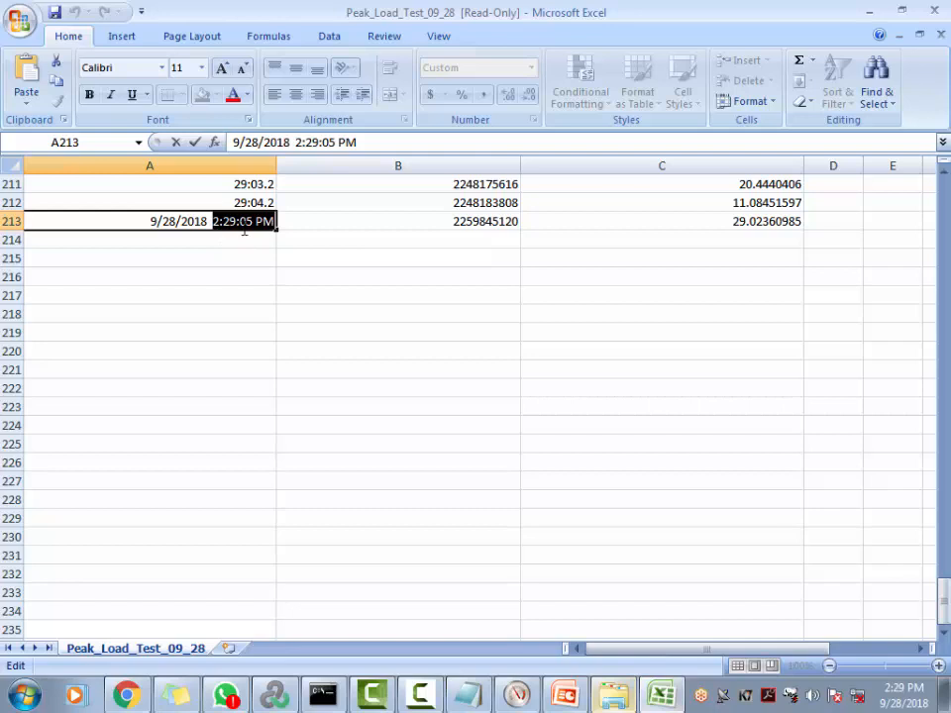
left_click(243, 222)
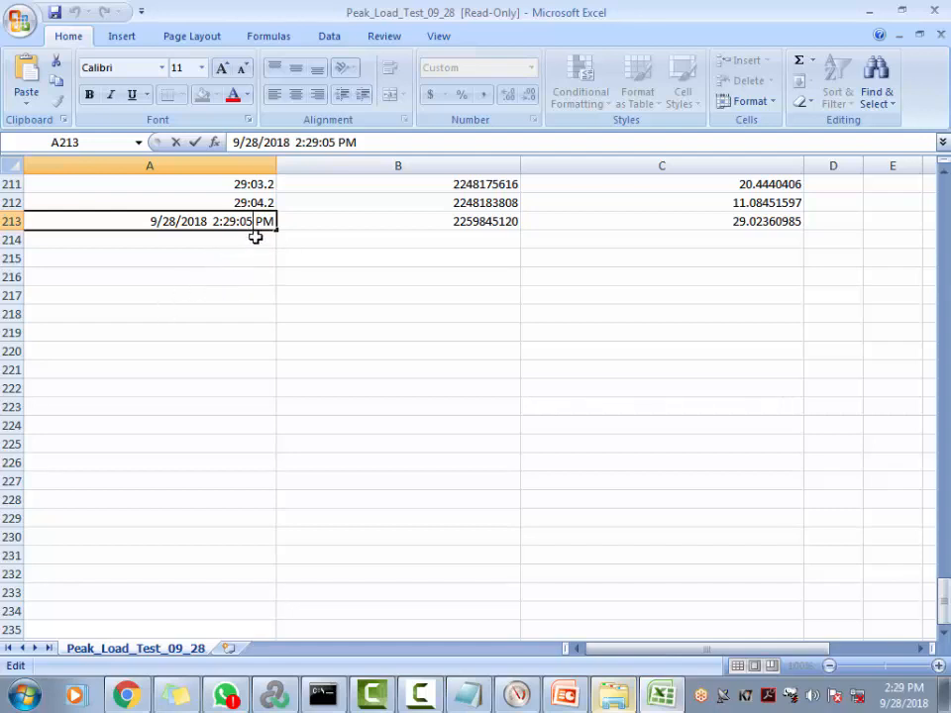
Step: Discard the changes and reload the Peak_Load_Test_09_28 log as read-only, fitting all columns to their contents again
left_click(932, 10)
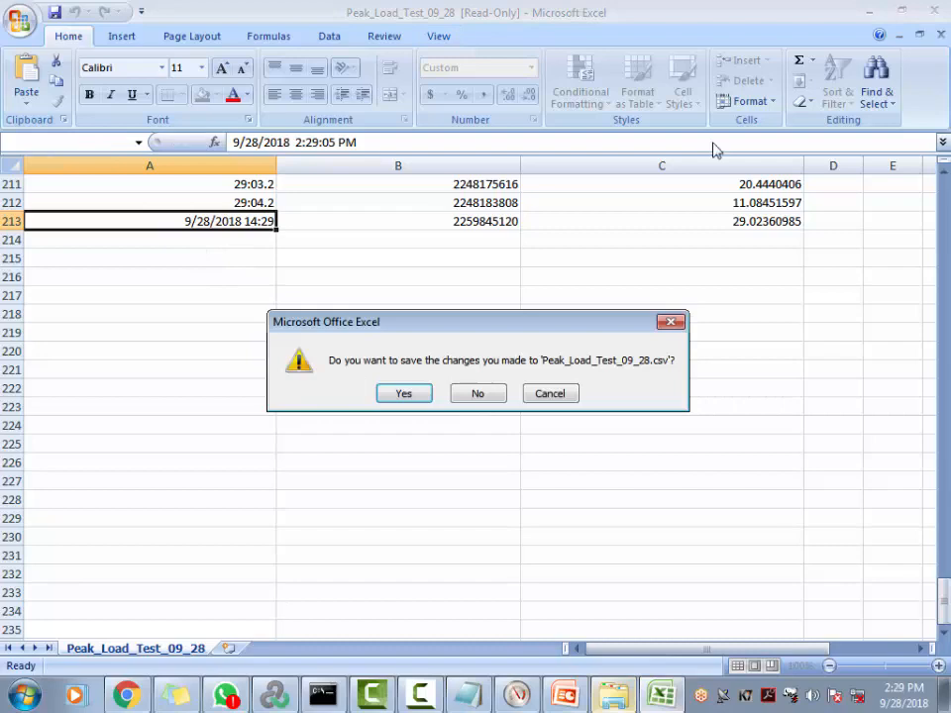
left_click(469, 401)
double_click(384, 130)
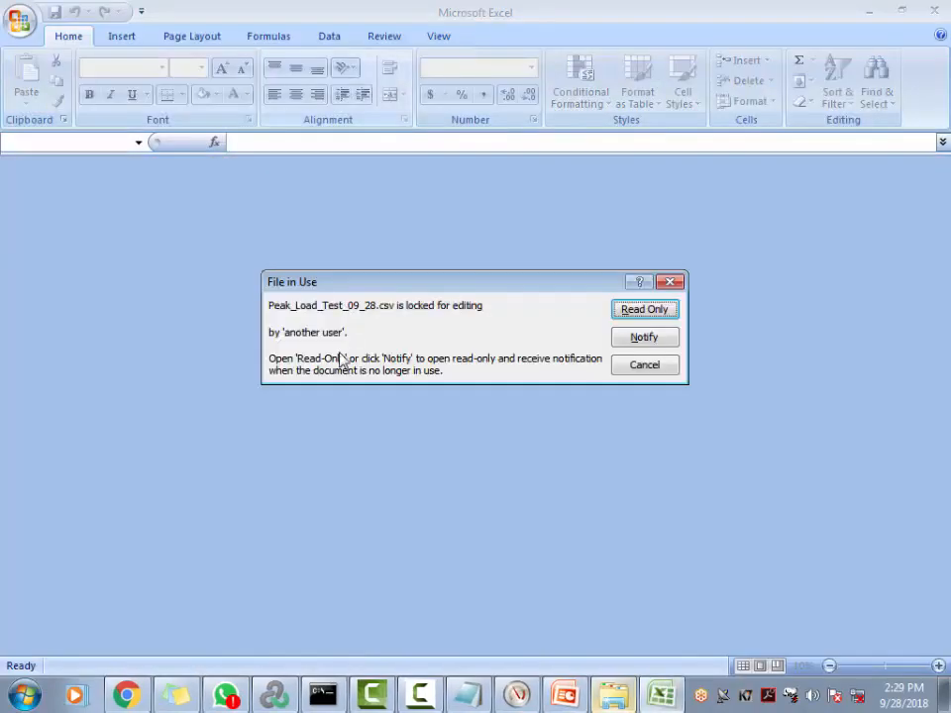
left_click(651, 304)
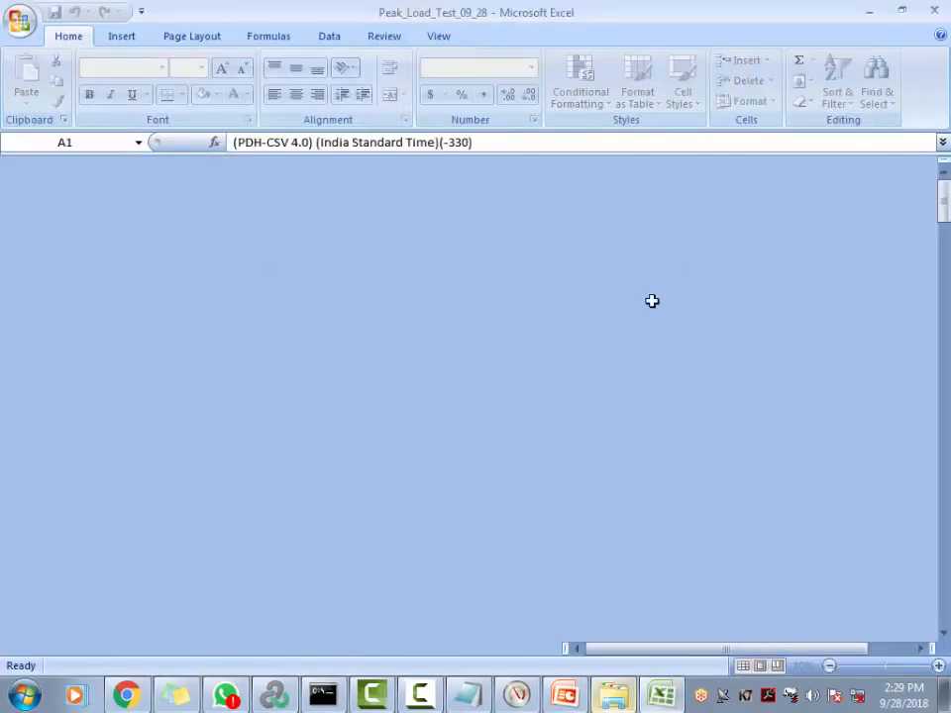
scroll(149, 207, "down", 7)
left_click(13, 182)
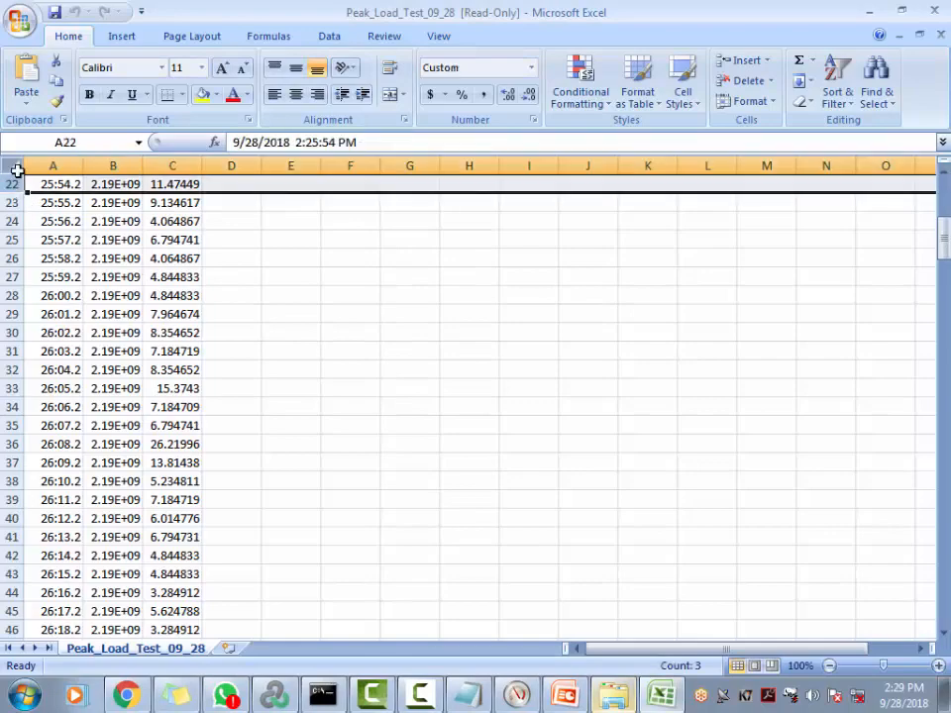
left_click(12, 166)
double_click(83, 166)
Step: Go to the end of the reloaded log and examine the full timestamp of the last sample in A253
scroll(258, 497, "down", 10)
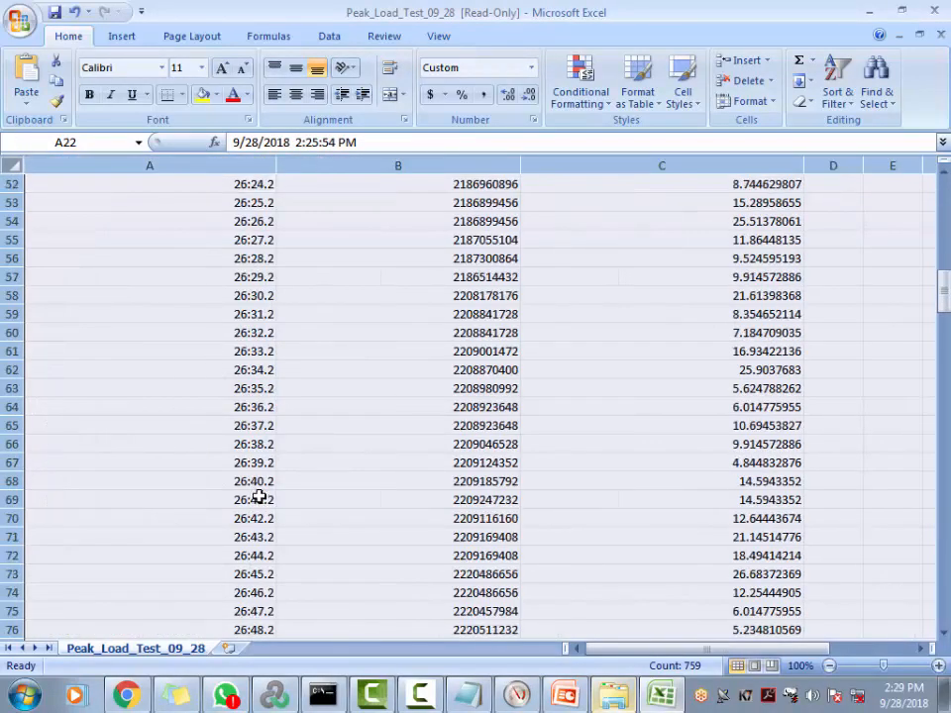
scroll(258, 497, "down", 8)
left_click_drag(940, 341, 893, 614)
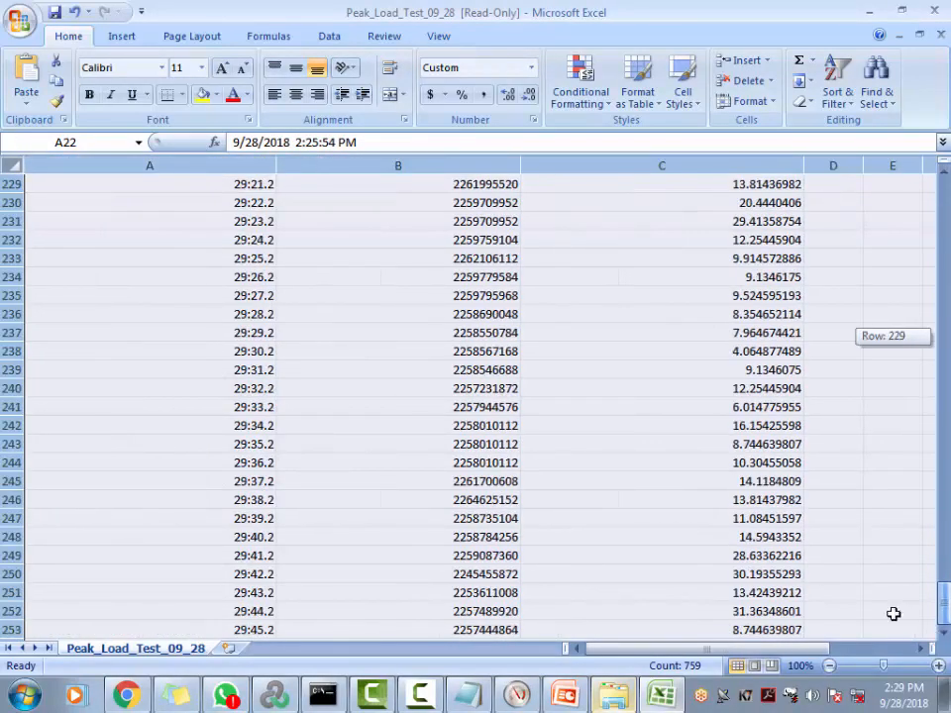
double_click(251, 626)
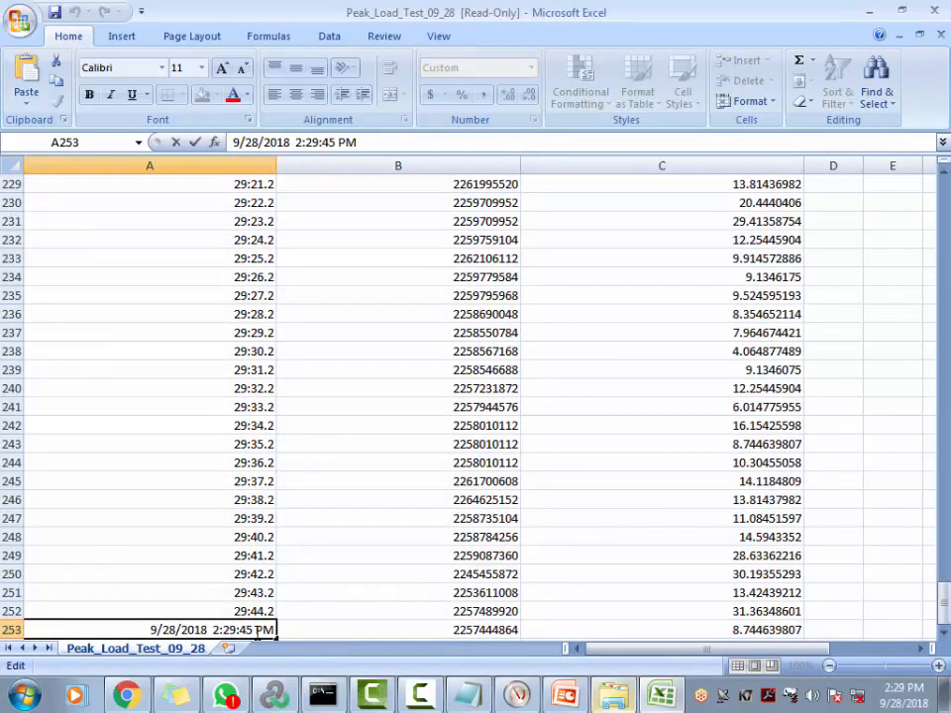
double_click(248, 629)
left_click(239, 610)
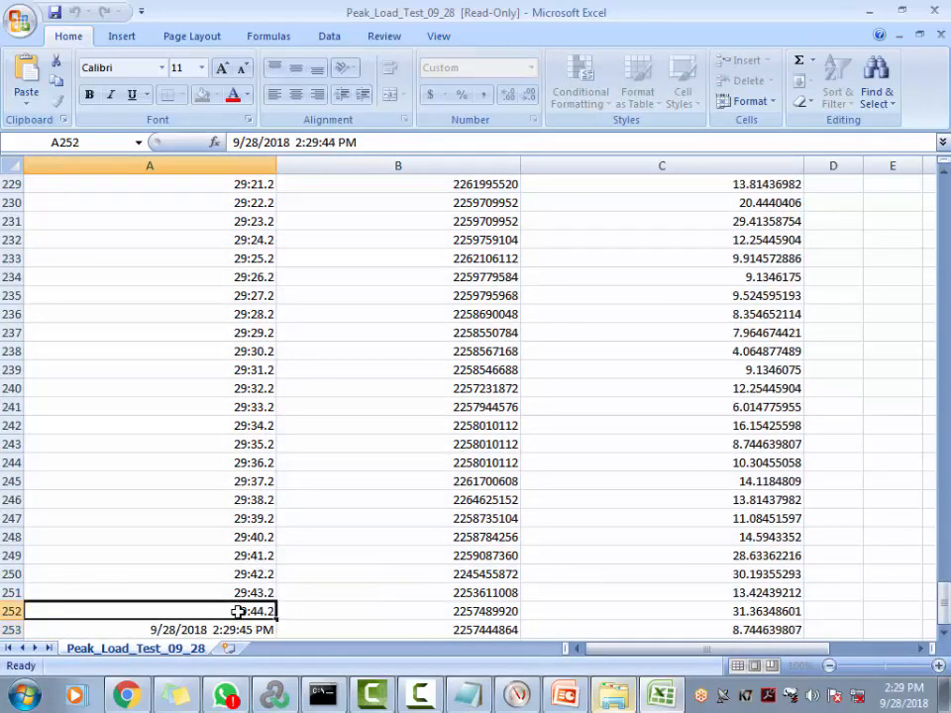
Step: Examine the full timestamps in A252, A251 and A250, and look over the final rows of the log
double_click(239, 611)
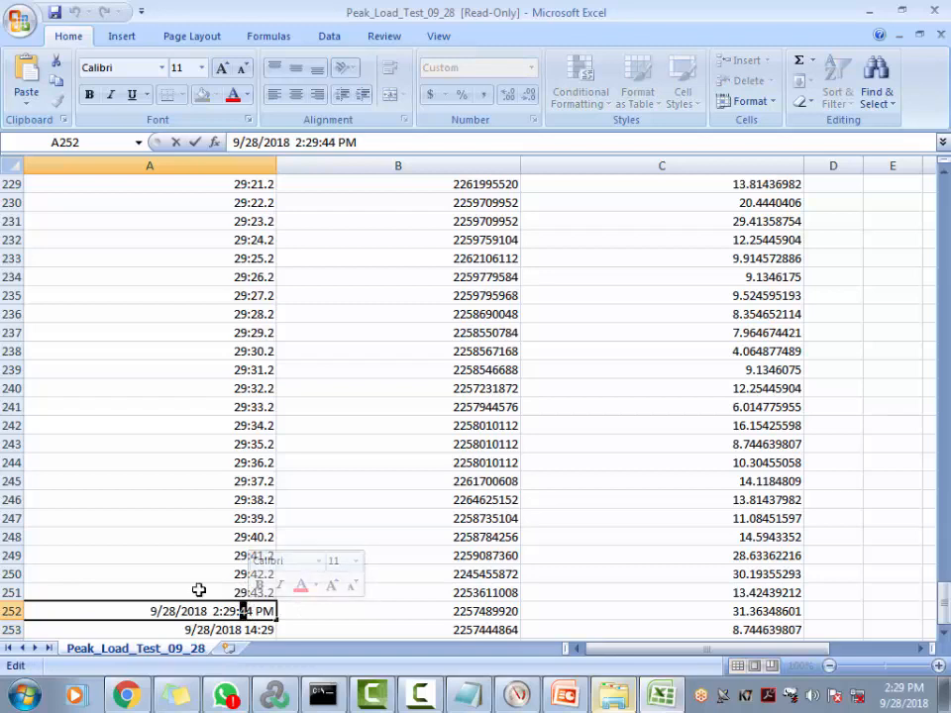
left_click(241, 592)
double_click(241, 592)
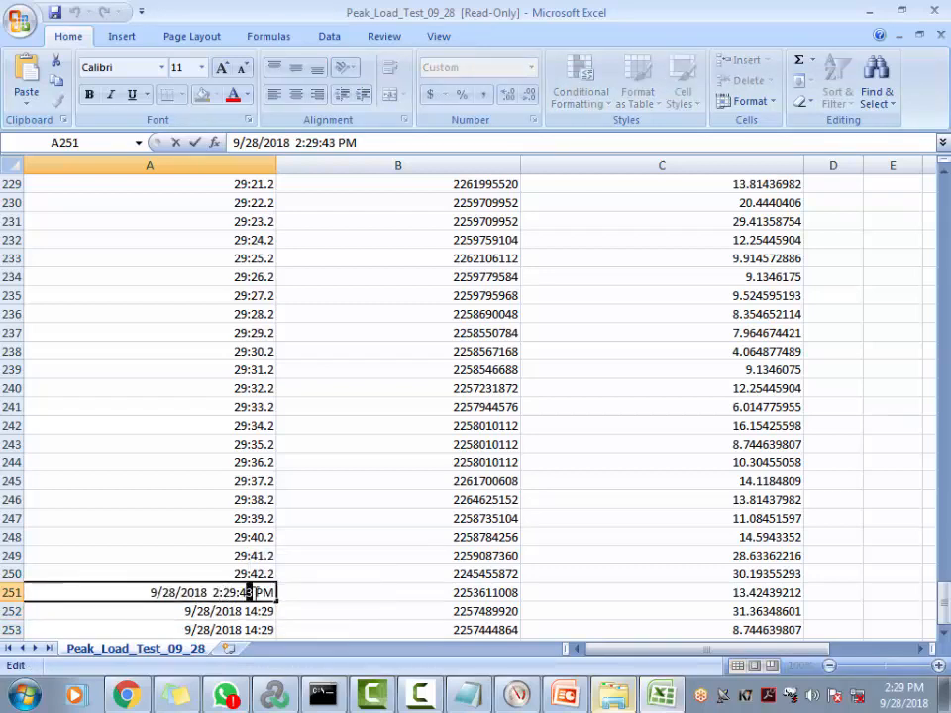
double_click(240, 592)
left_click(217, 572)
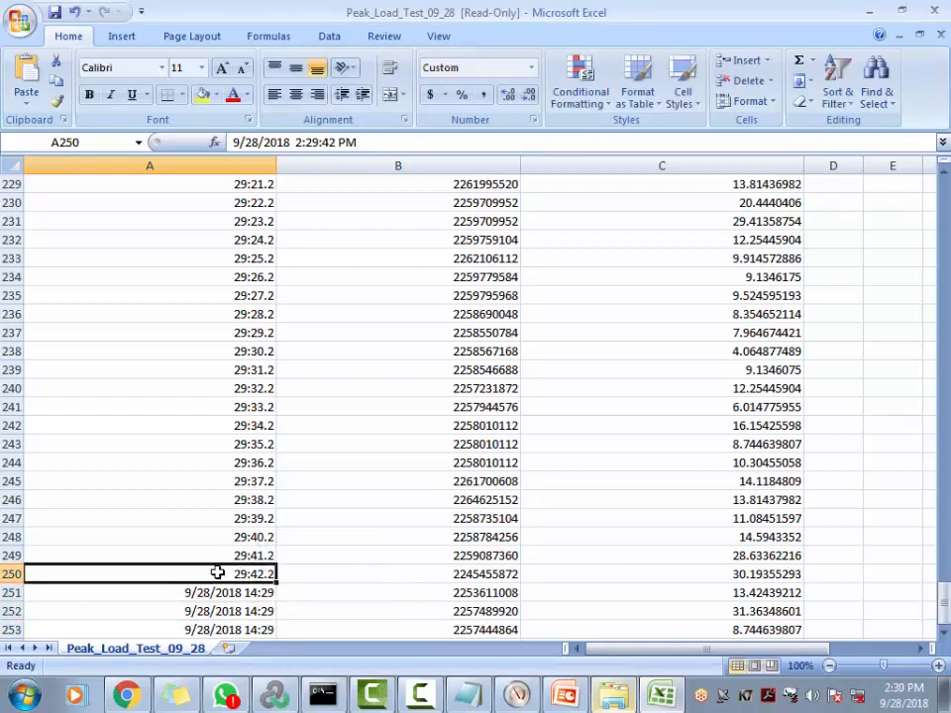
double_click(238, 577)
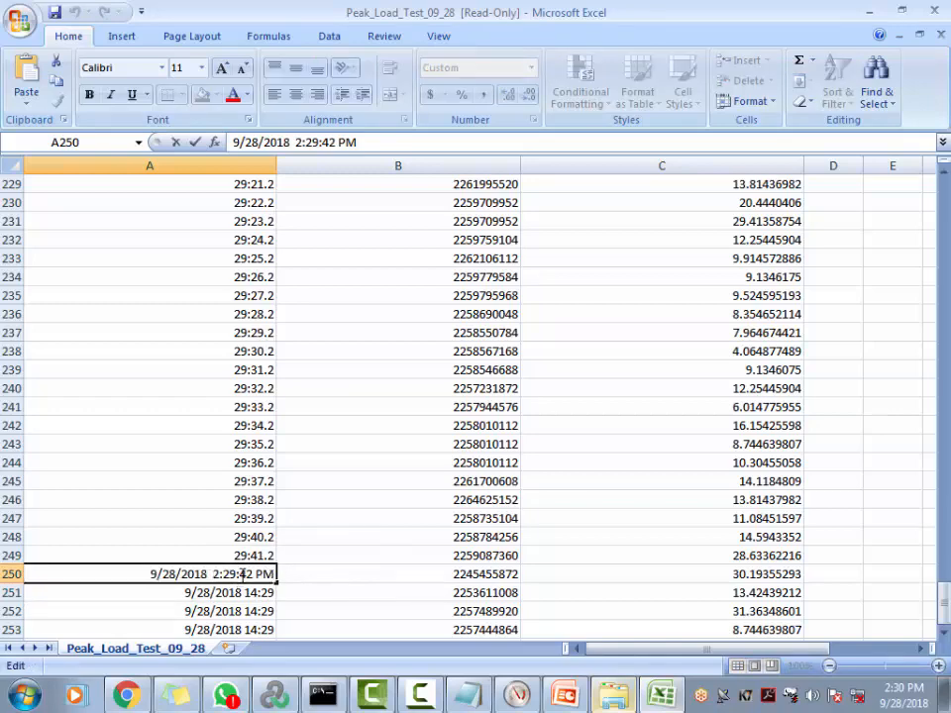
left_click(383, 499)
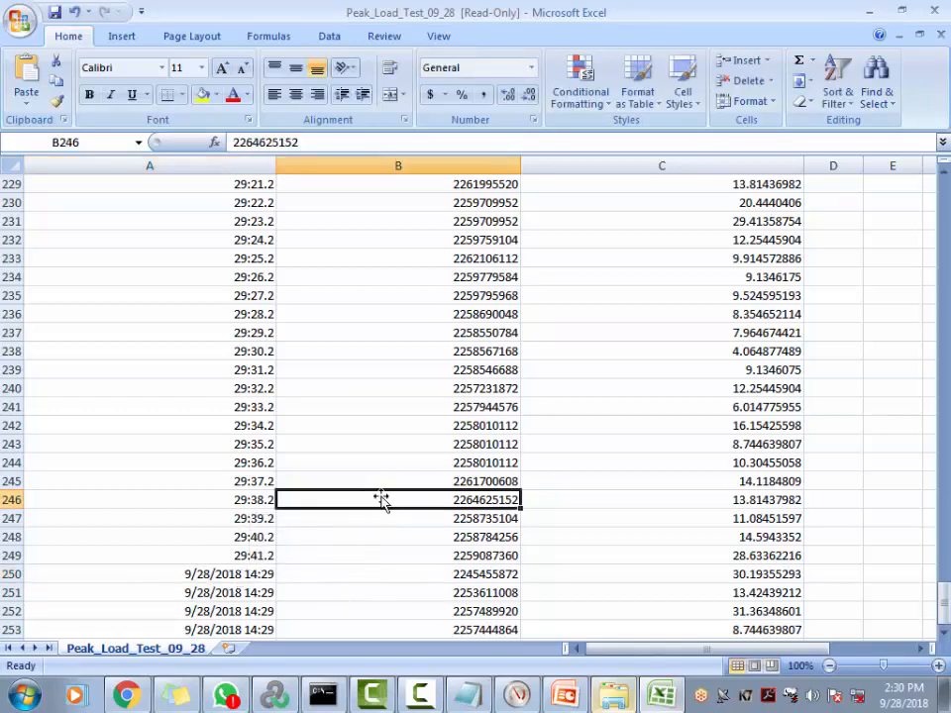
scroll(357, 476, "down", 6)
scroll(346, 462, "up", 14)
scroll(325, 465, "down", 14)
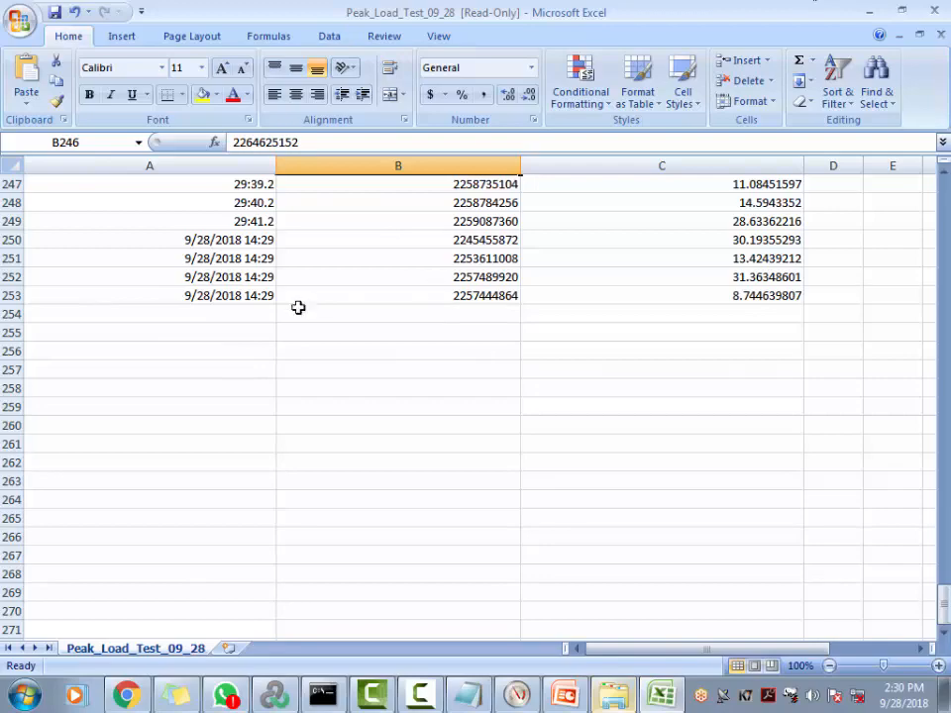
Step: Return to the start of the log and examine the Private Bytes header and the first sample in row 2
scroll(292, 363, "up", 20)
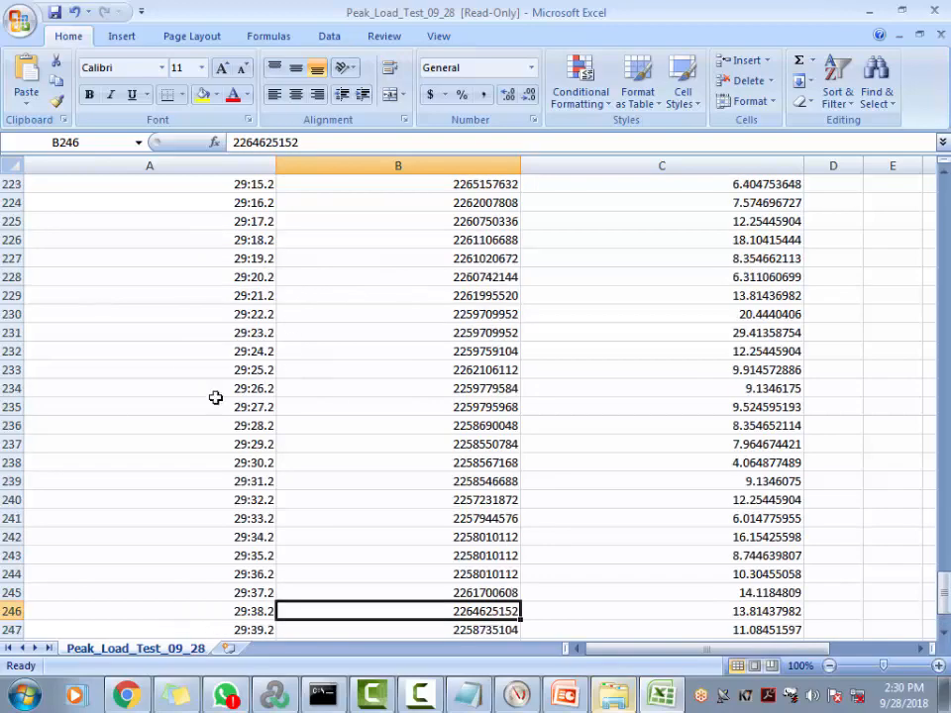
scroll(231, 448, "up", 20)
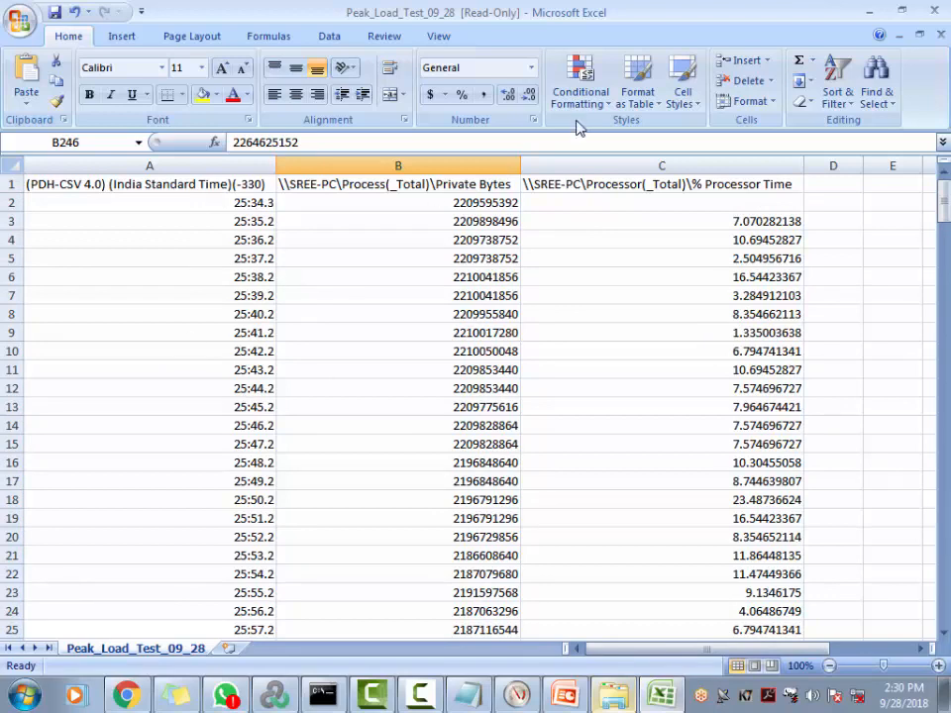
left_click(447, 187)
left_click(448, 204)
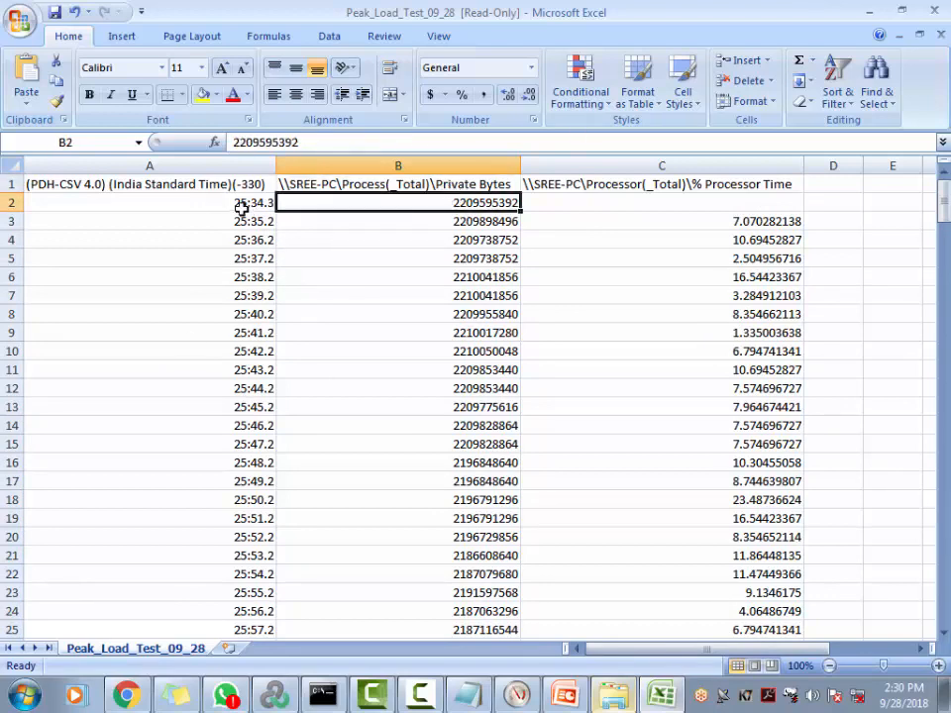
left_click(241, 208)
left_click(416, 202)
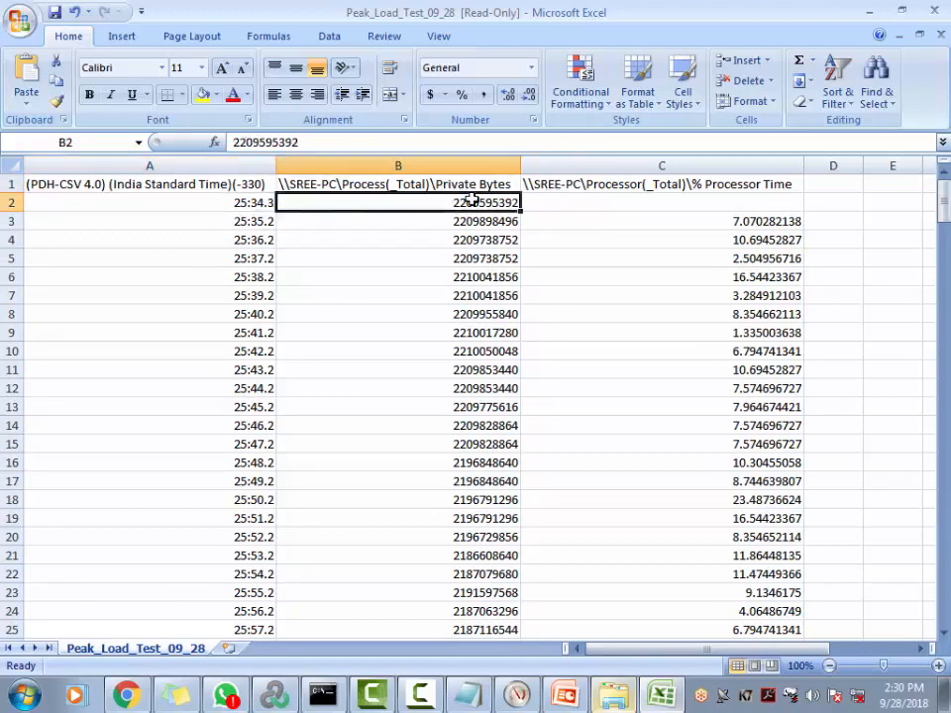
Step: Compare the timestamps in A3 and A4 with their Private Bytes values, and check the readings in B5, B6 and B8
double_click(242, 222)
left_click(453, 220)
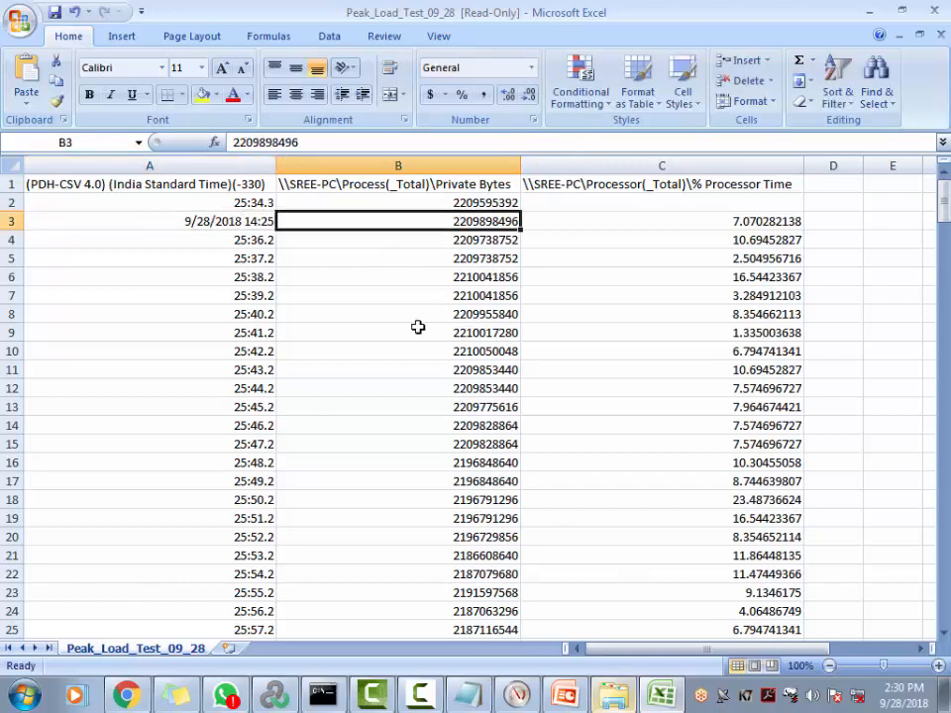
double_click(248, 239)
left_click(491, 240)
double_click(487, 259)
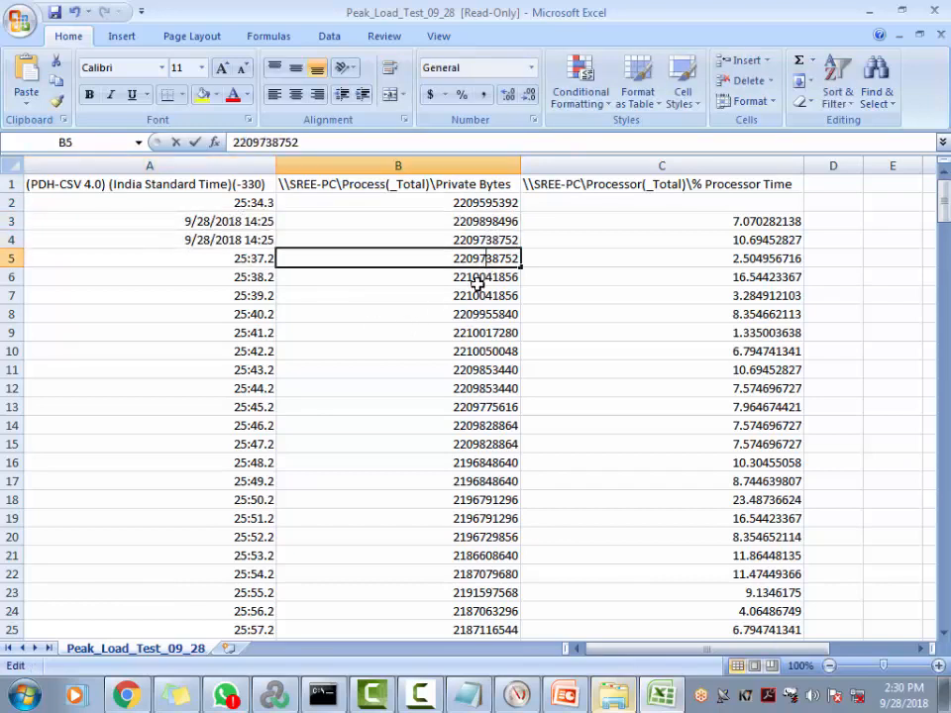
left_click(477, 284)
left_click(471, 317)
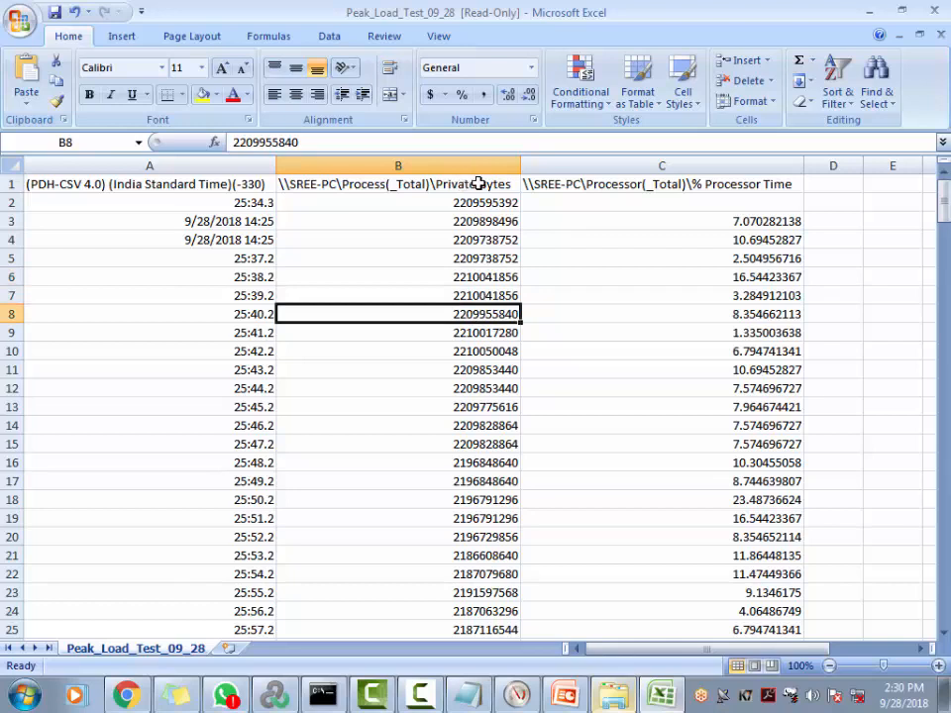
Step: Examine the % Processor Time readings in C3 to C6 against the full timestamps in A3 to A5
double_click(733, 221)
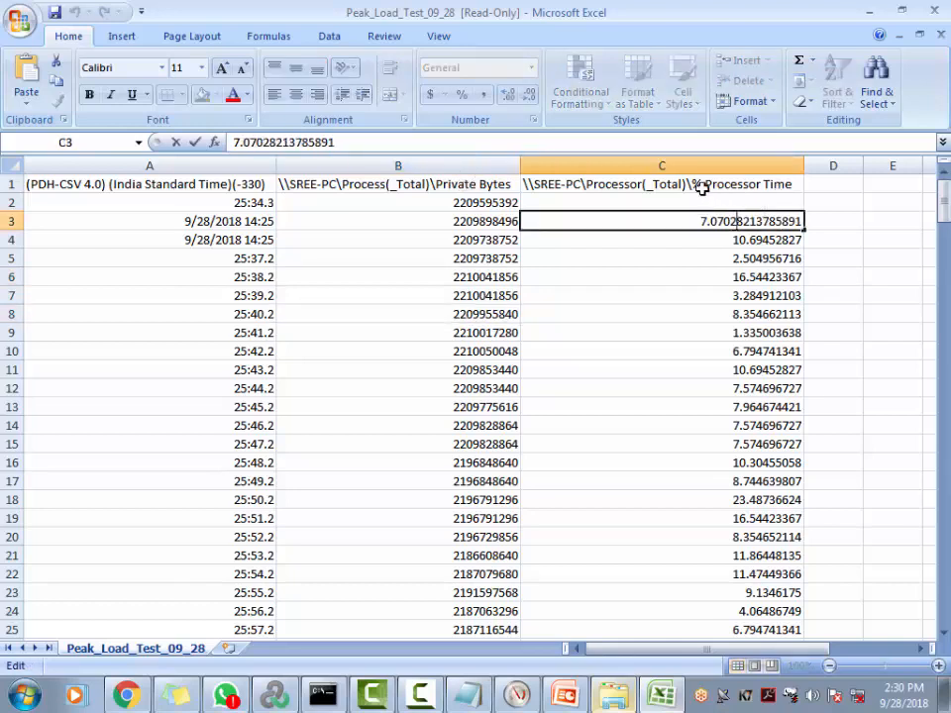
left_click(685, 353)
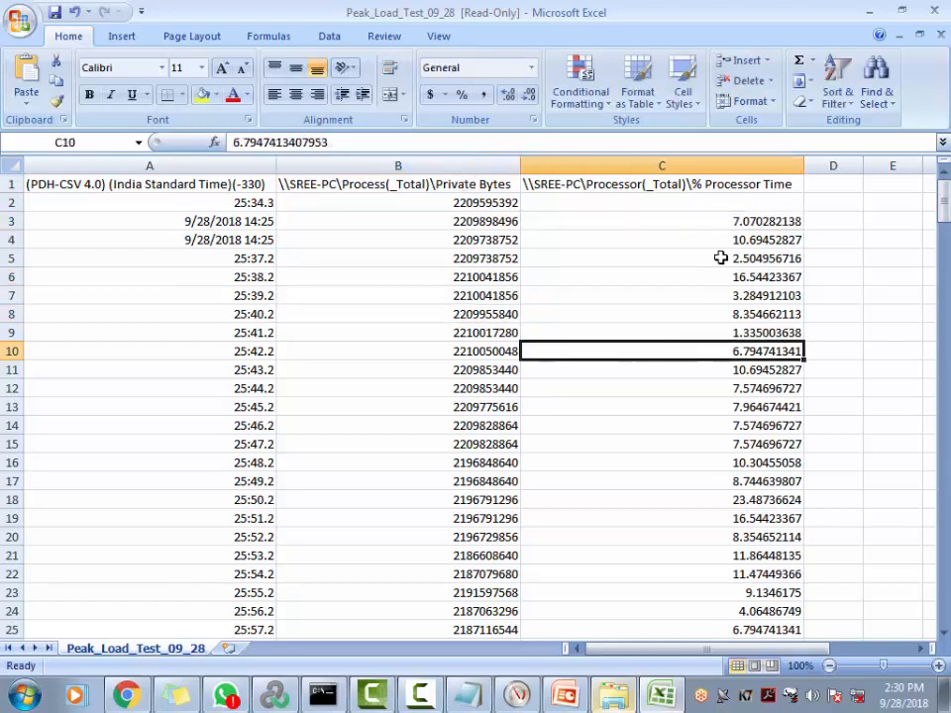
double_click(247, 222)
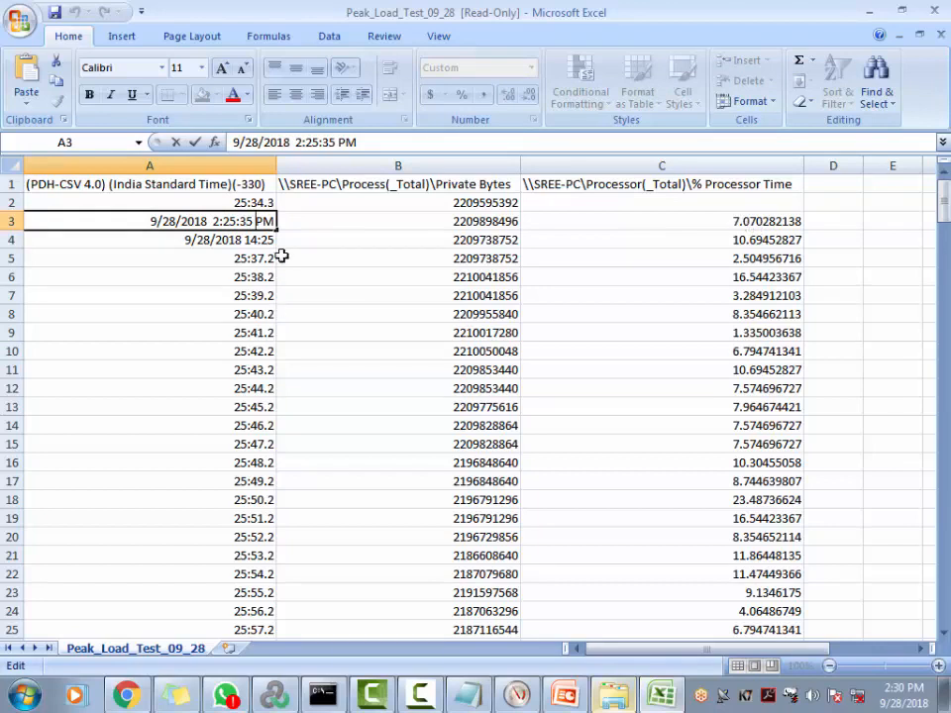
left_click(247, 243)
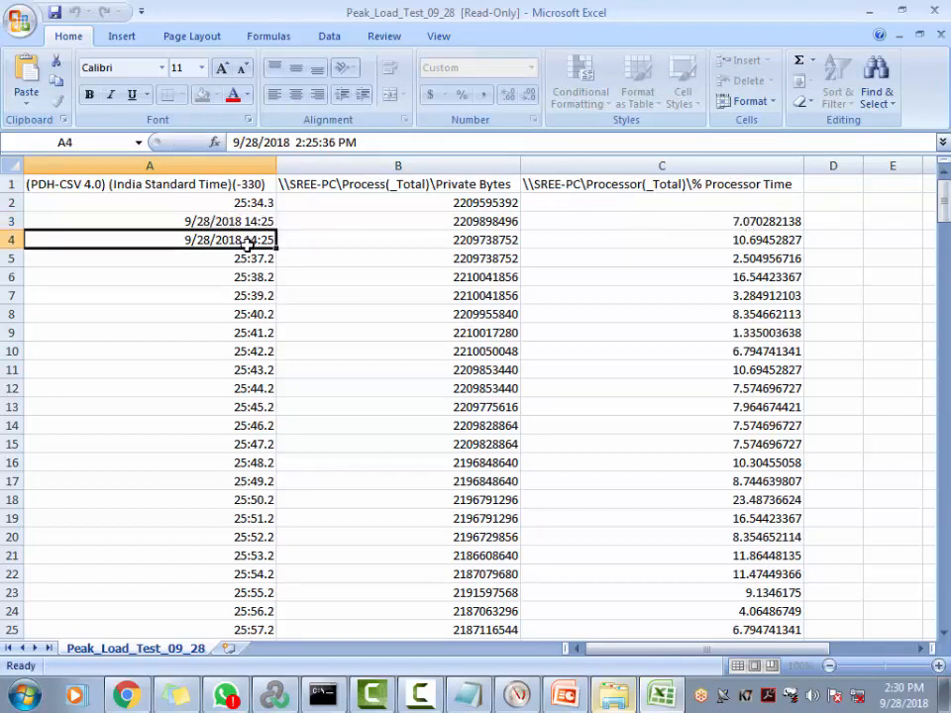
left_click(739, 239)
left_click(212, 258)
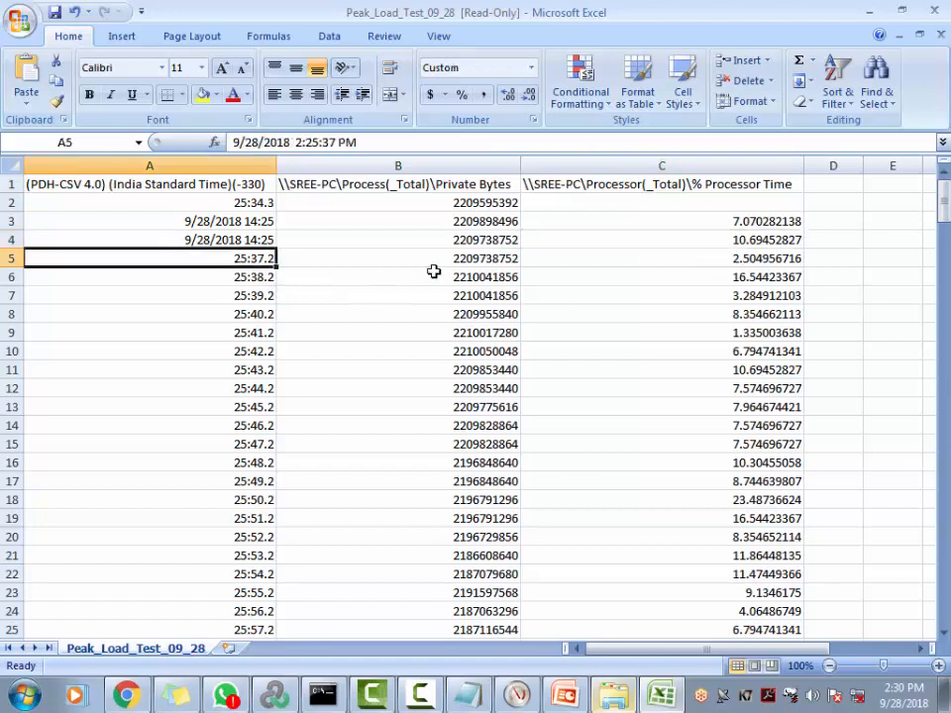
double_click(751, 263)
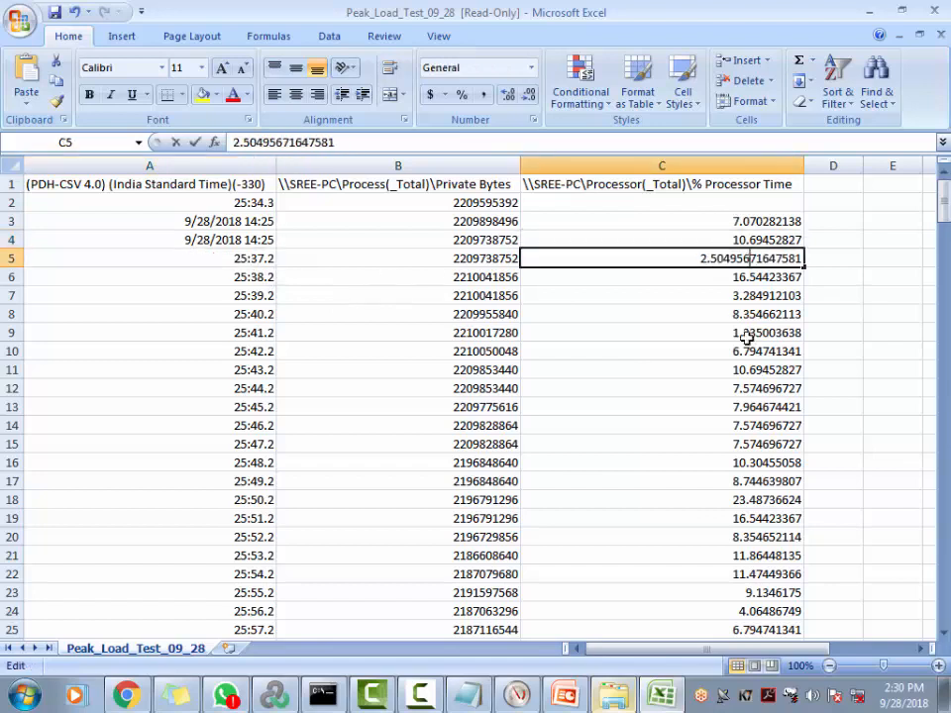
double_click(249, 260)
left_click(782, 281)
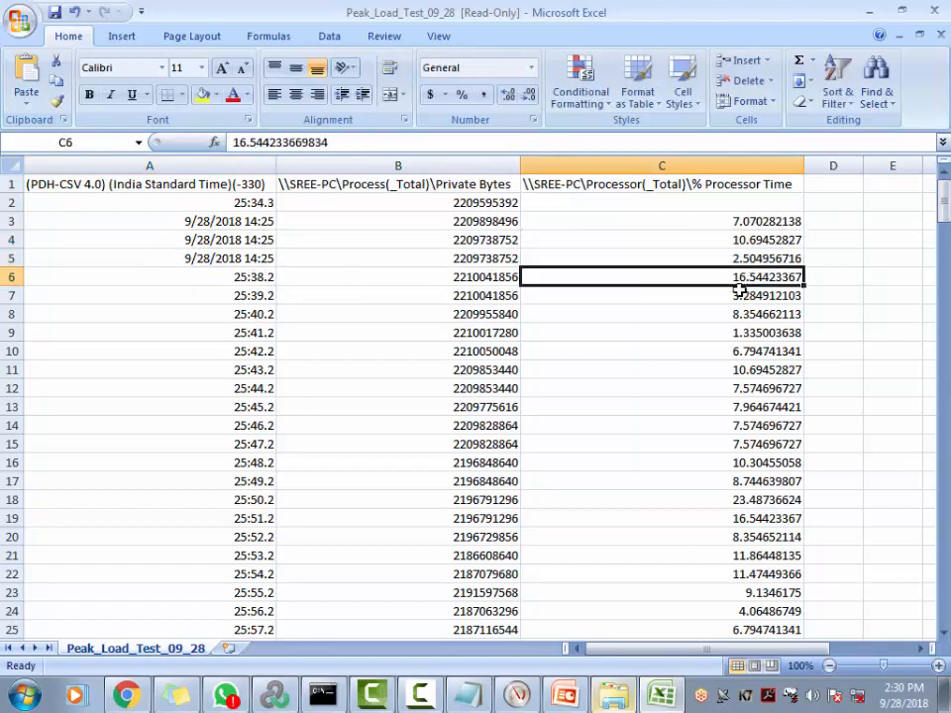
Step: Read across rows 4 and 5 cell by cell, covering timestamp, Private Bytes and % Processor Time, and look over the first samples
left_click(479, 236)
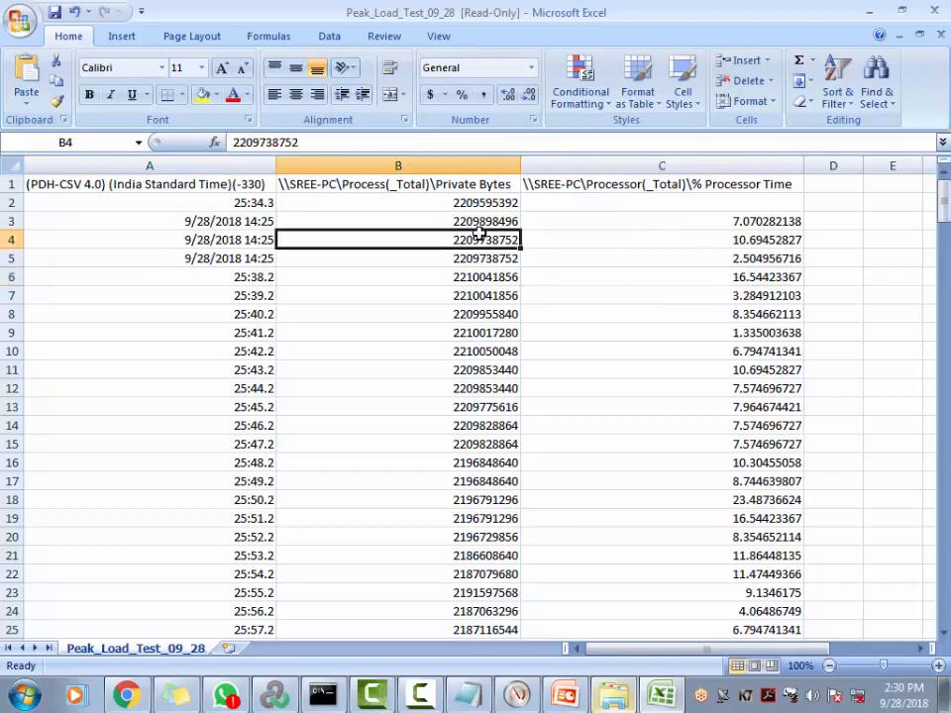
key("Right")
key("Right")
key("Right")
key("Left")
key("Left")
key("Left")
key("Left")
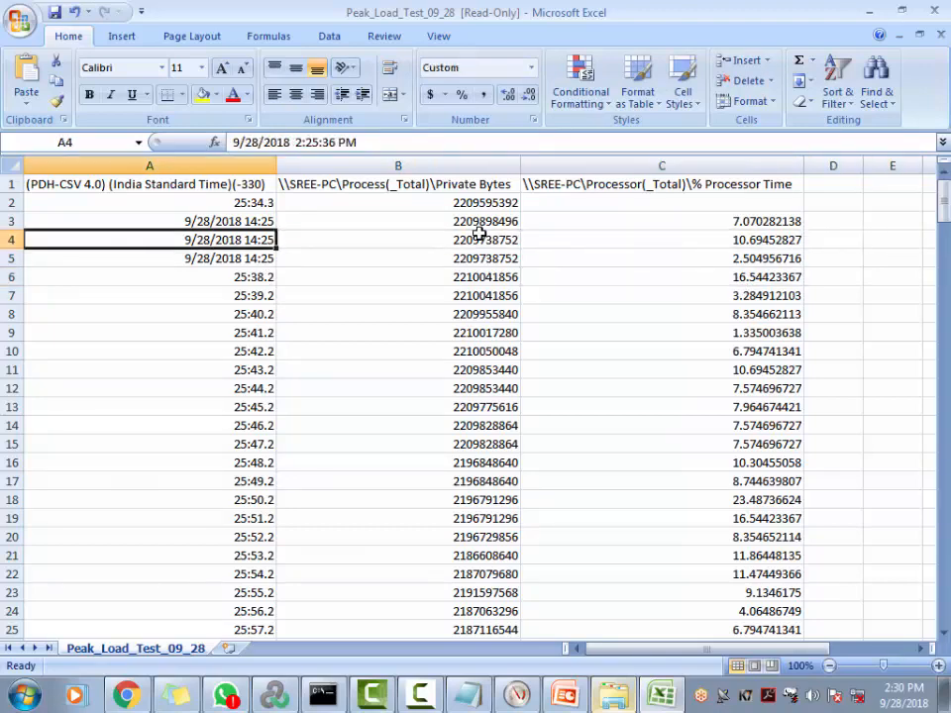
key("Right")
key("Right")
key("Right")
key("Right")
key("Right")
key("Down")
key("Left")
key("Left")
key("Left")
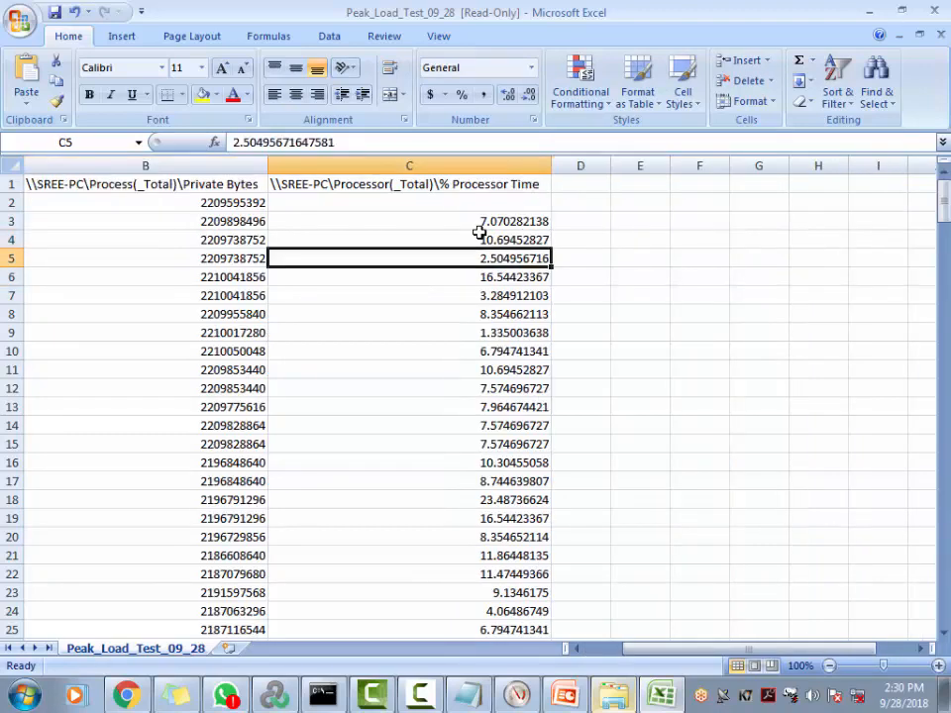
key("Left")
key("Left")
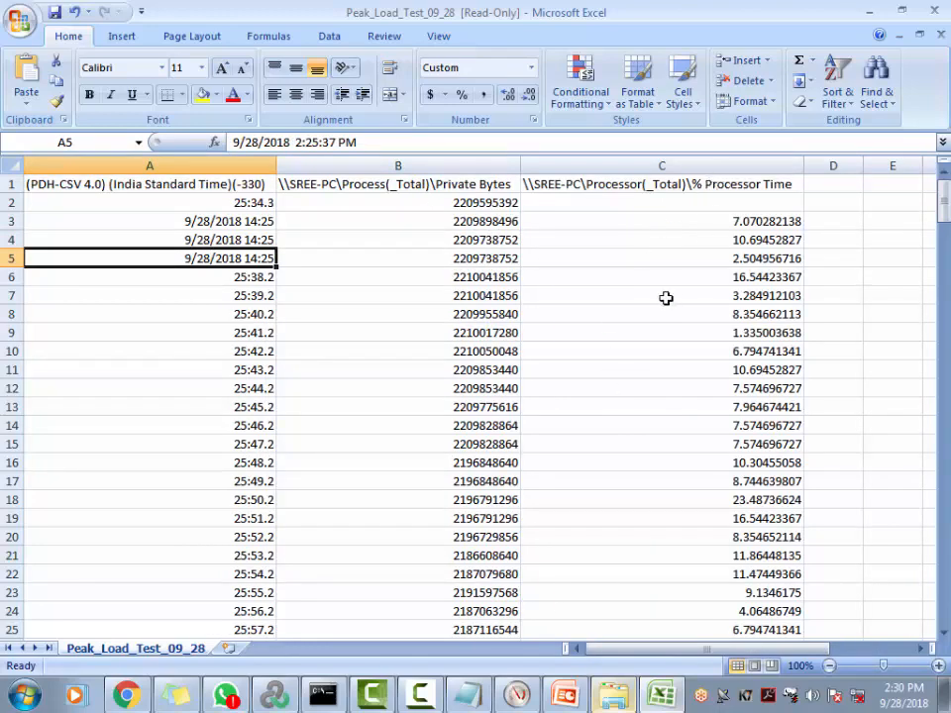
scroll(414, 486, "down", 4)
scroll(637, 414, "up", 4)
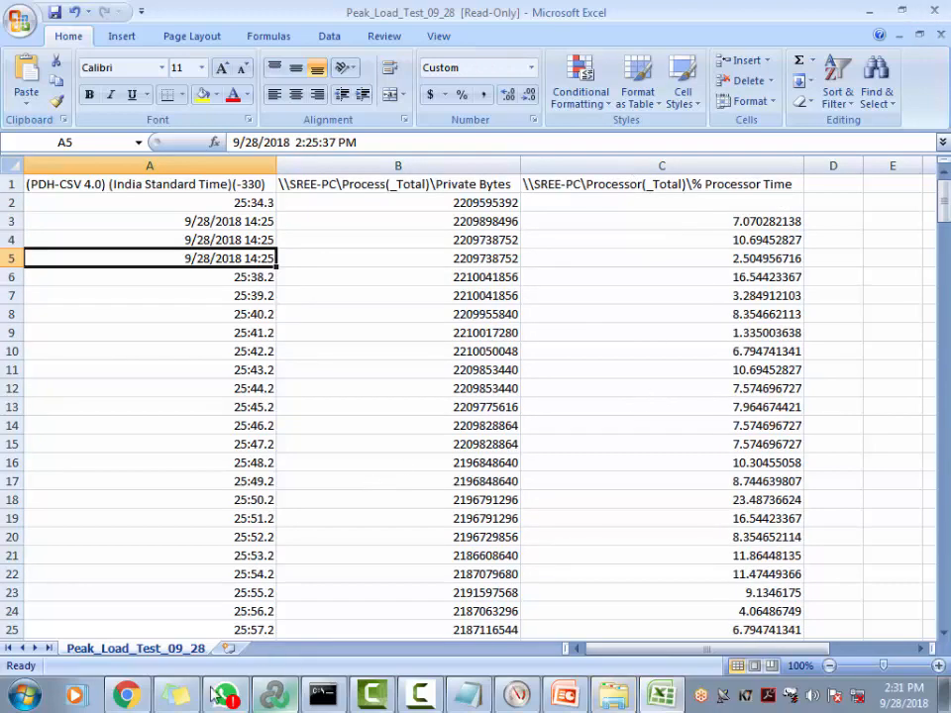
Step: Switch to Performance Monitor, review the counters configured in DataCollector01's properties, and return to the log in Excel
left_click(515, 695)
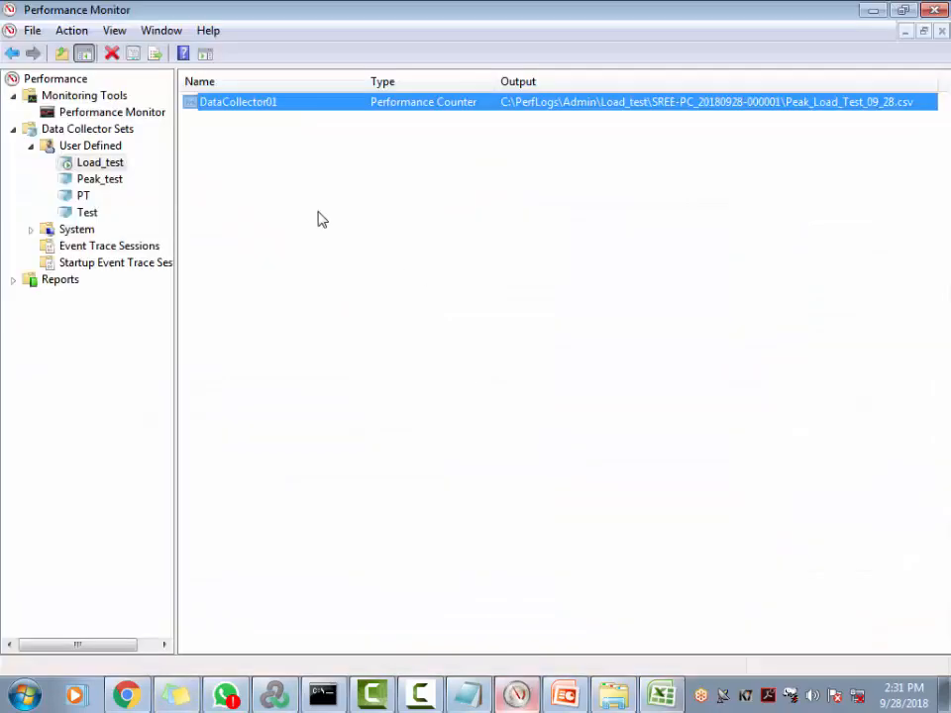
double_click(271, 106)
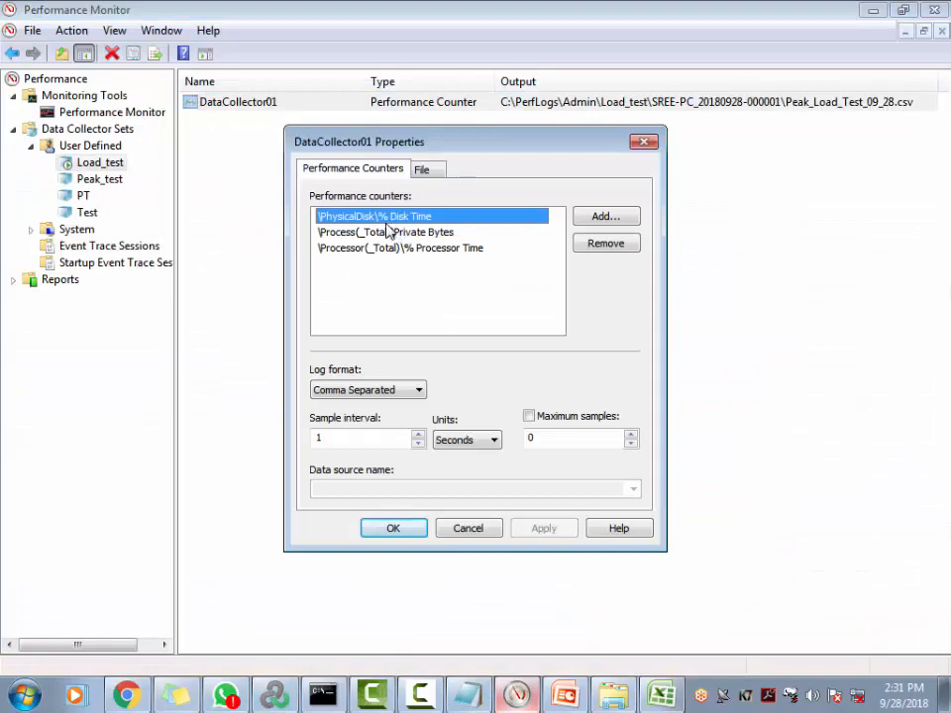
left_click(476, 531)
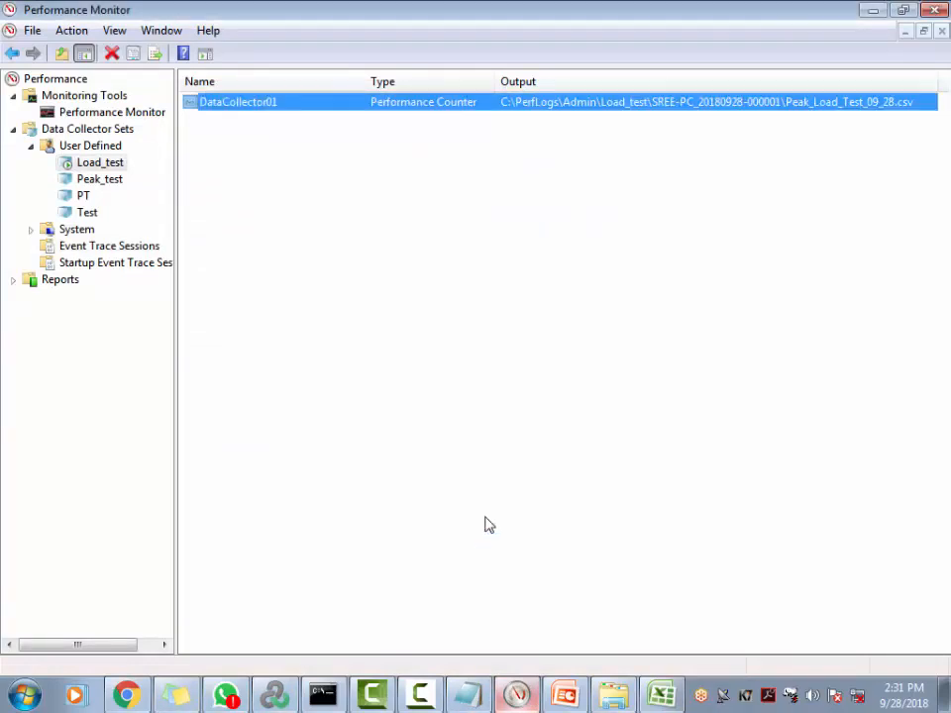
left_click(872, 11)
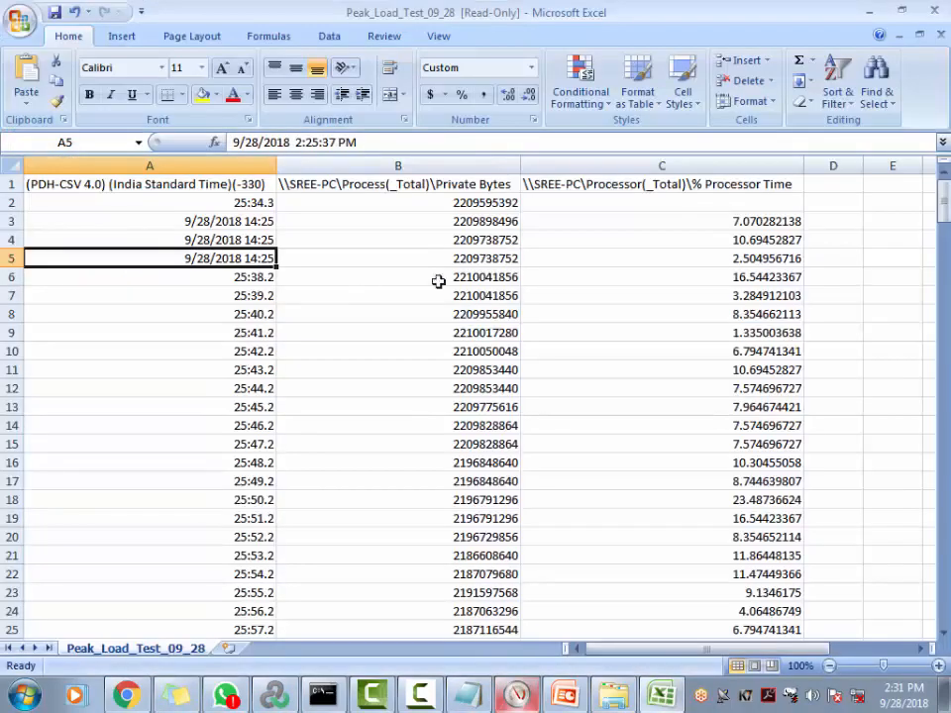
Step: Discard the changes, reopen the Peak_Load_Test_09_28 log as read-only and fit all columns to their contents
left_click(934, 10)
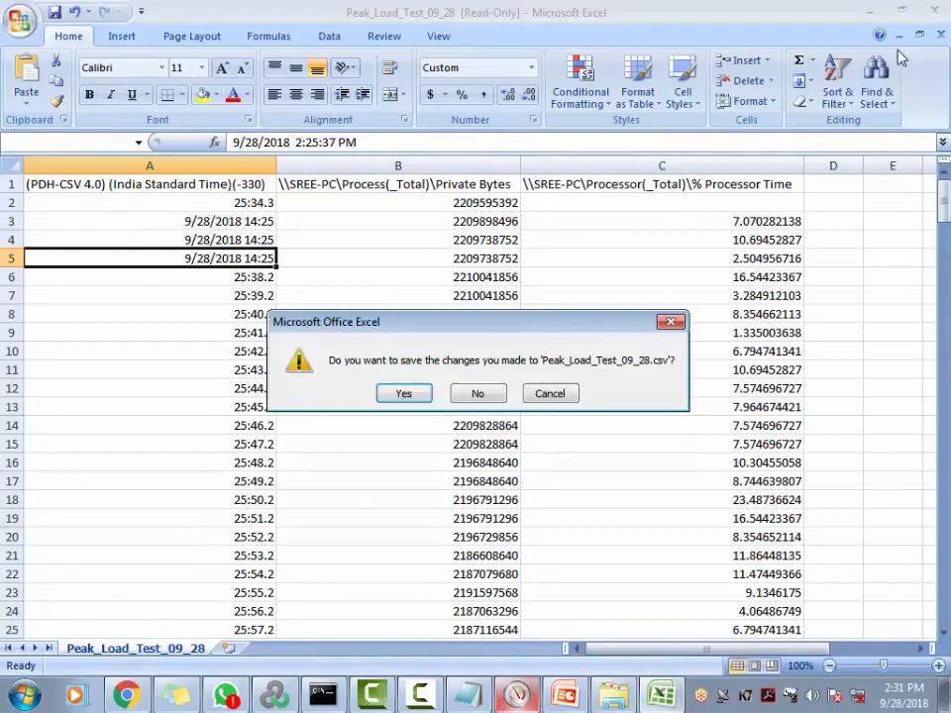
left_click(479, 393)
left_click(663, 701)
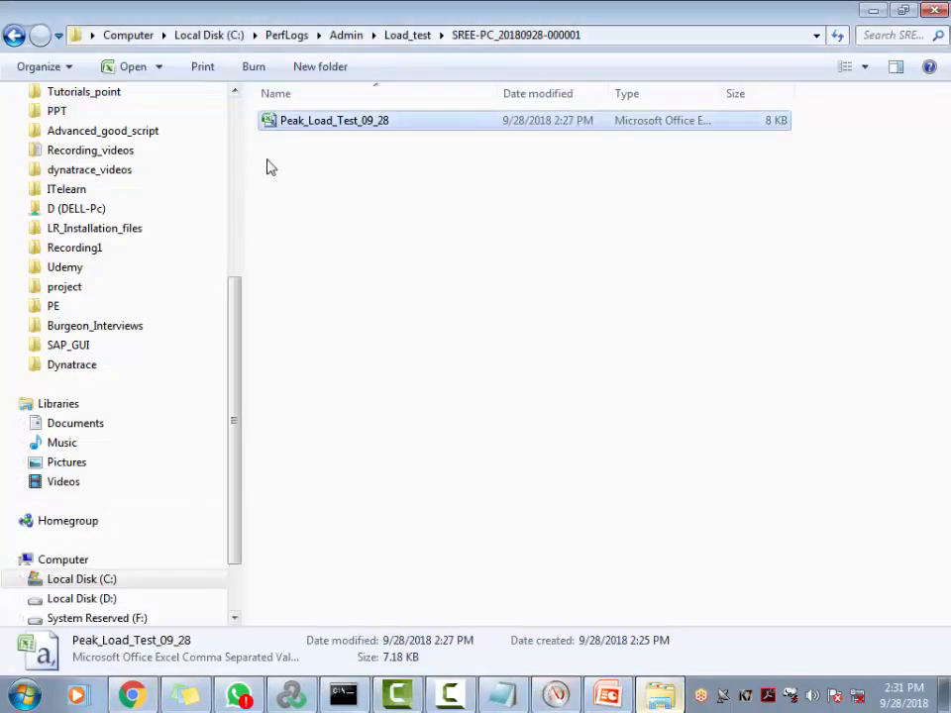
double_click(352, 122)
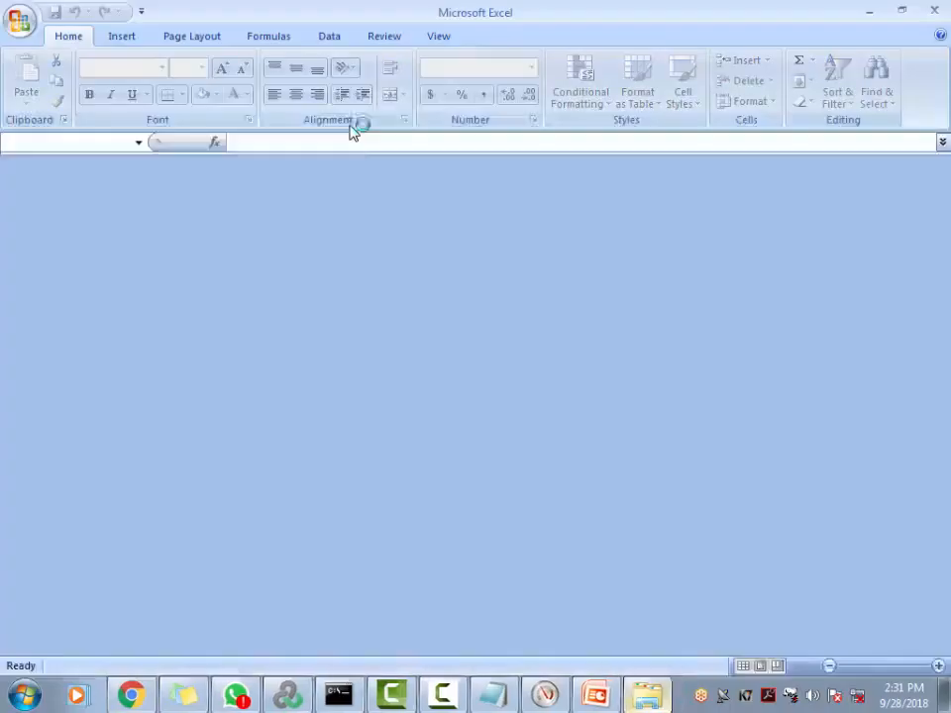
left_click(644, 310)
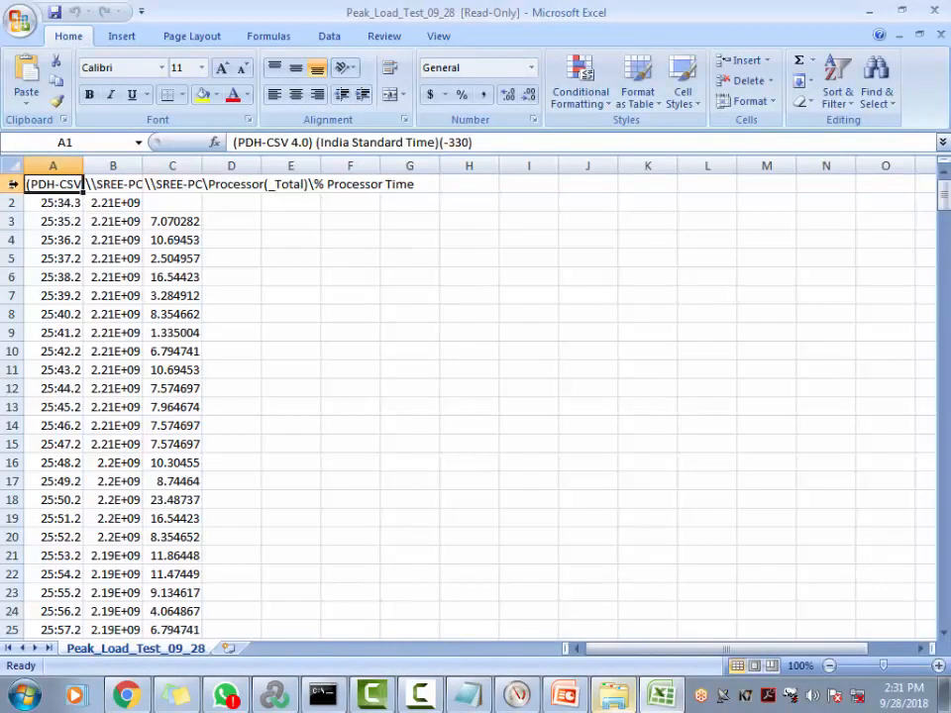
left_click(10, 166)
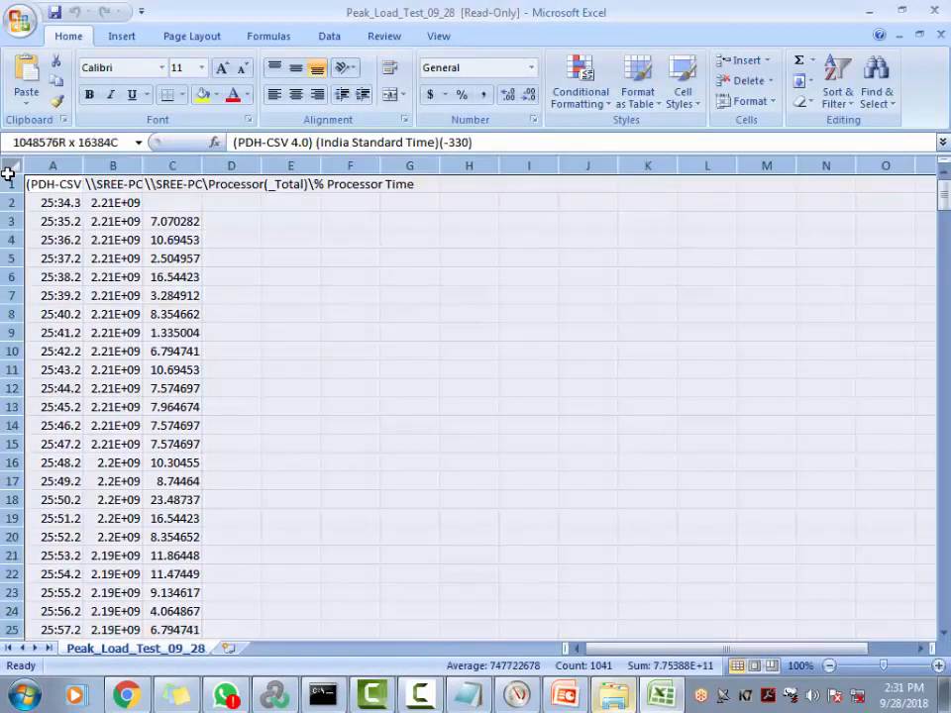
double_click(84, 166)
Step: Check the column headers in A1, B1 and C1 of the reloaded log to see which counters are recorded
left_click(490, 240)
left_click(543, 219)
left_click(503, 183)
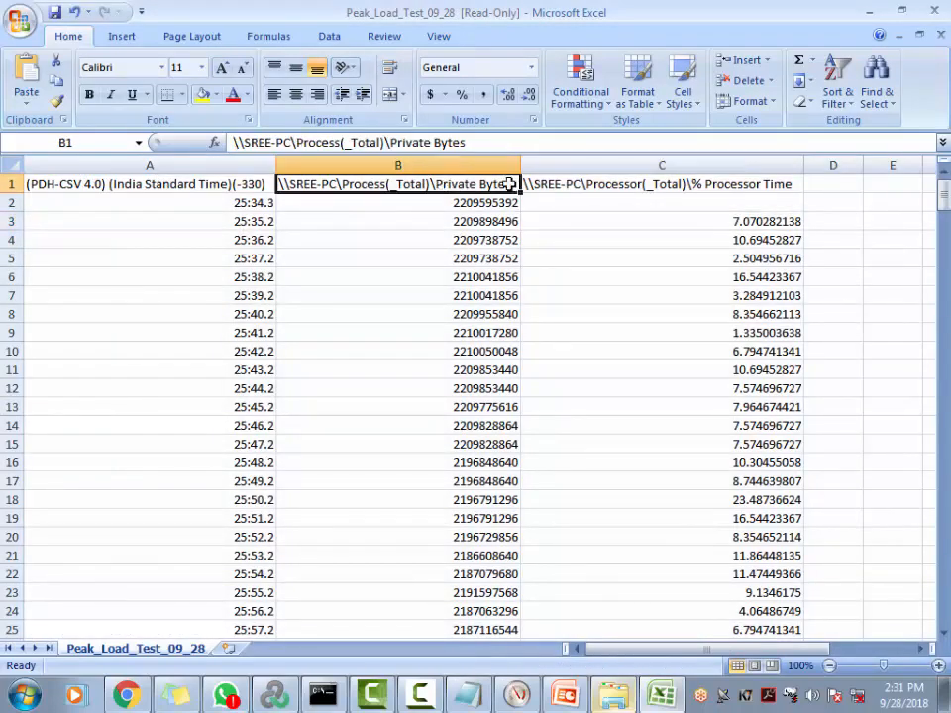
left_click(535, 202)
left_click(240, 186)
left_click(510, 184)
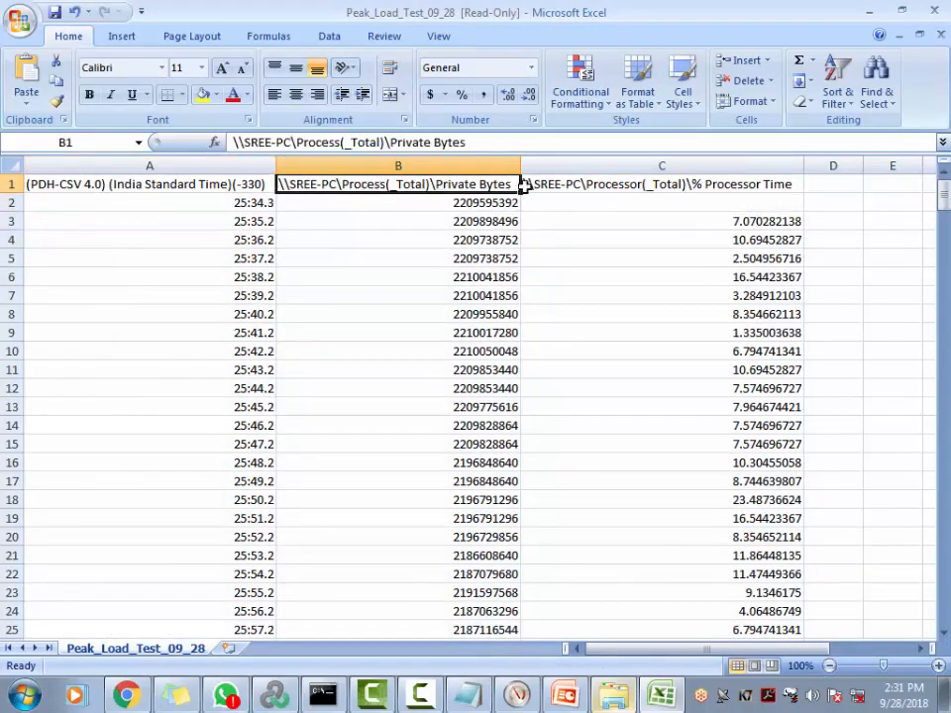
left_click(630, 184)
Step: Close the Peak_Load_Test_09_28 log without saving the changes
left_click(935, 10)
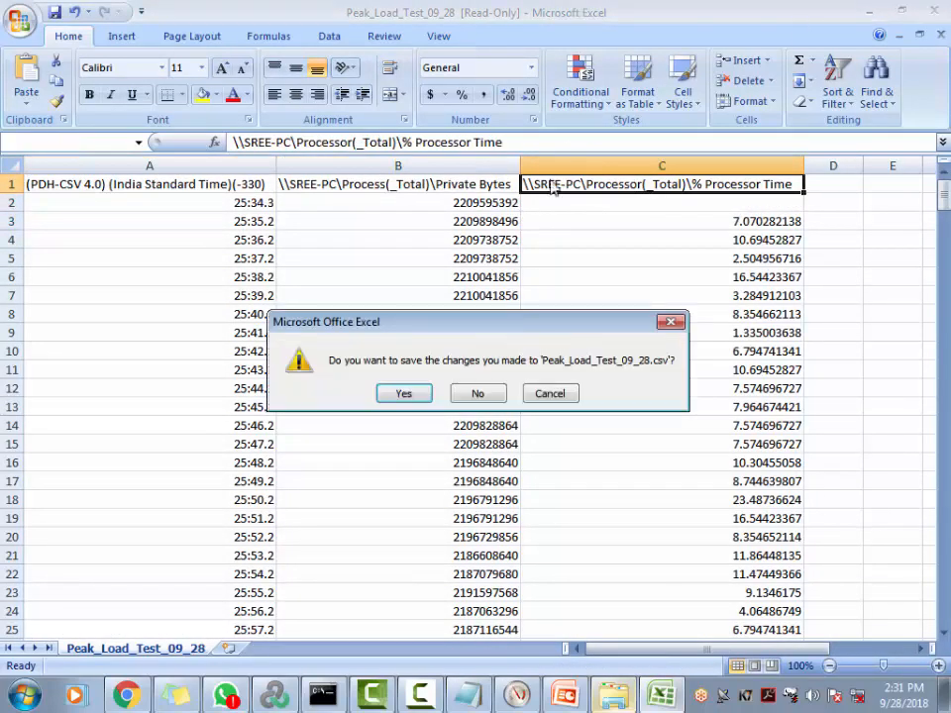
left_click(478, 398)
left_click(435, 251)
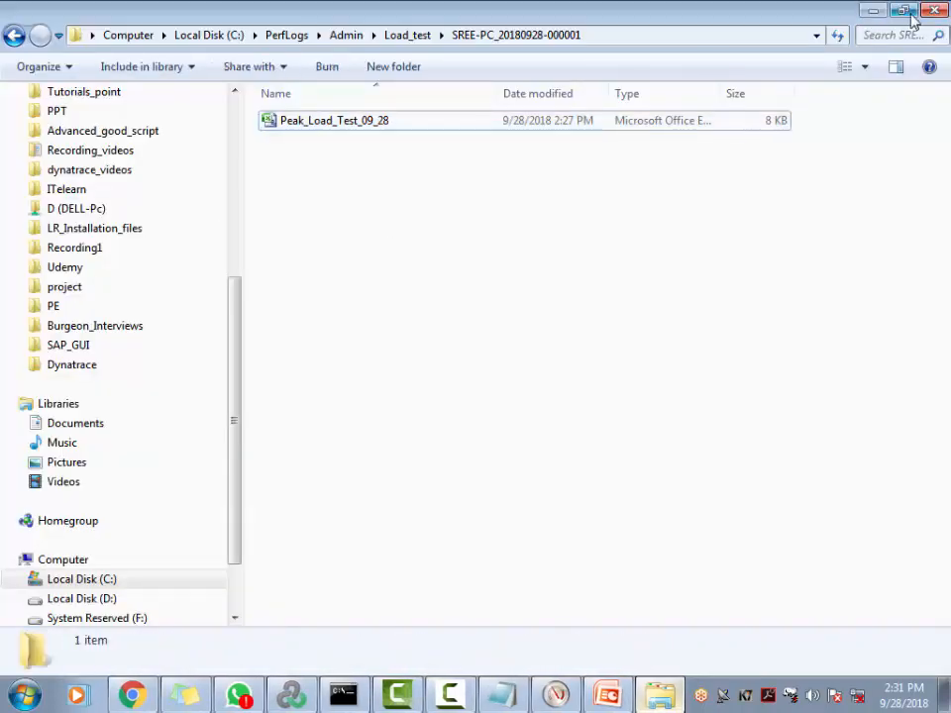
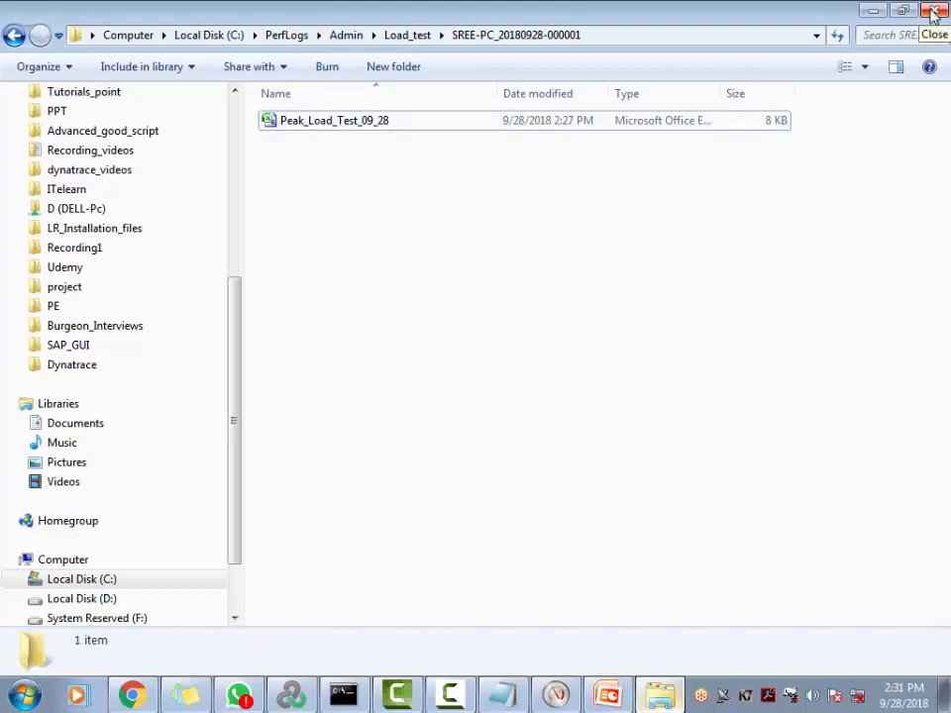
Step: Close the log folder window and stop the running Load_Test_07_18_2018 scenario in LoadRunner Controller
left_click(933, 12)
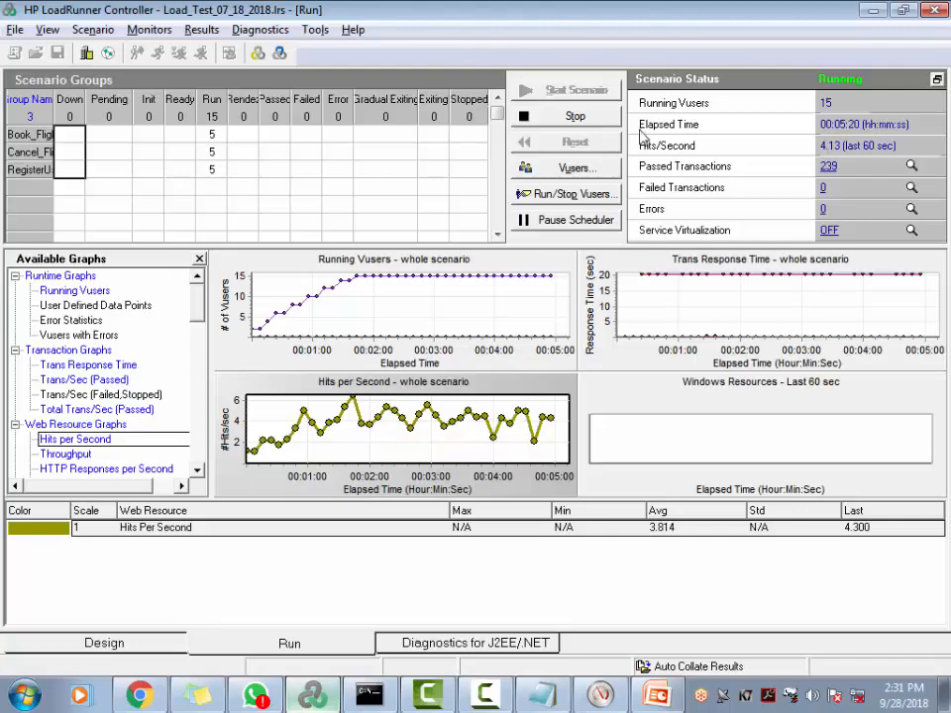
left_click(555, 117)
left_click(466, 387)
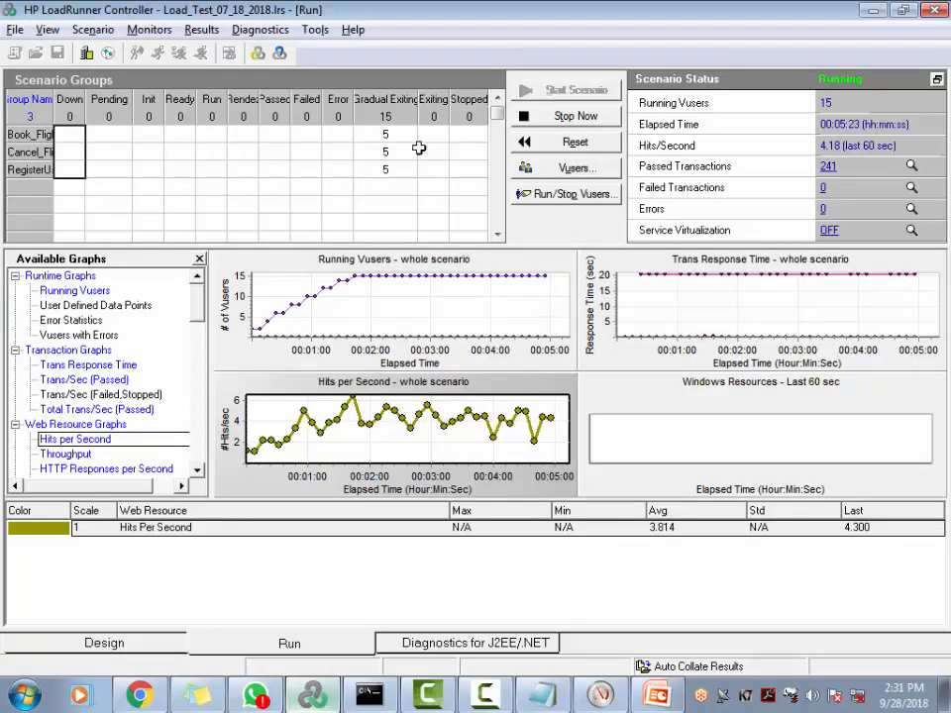
Step: Force the gradually exiting Vusers of the Load_Test_07_18_2018 scenario to stop immediately
left_click(564, 121)
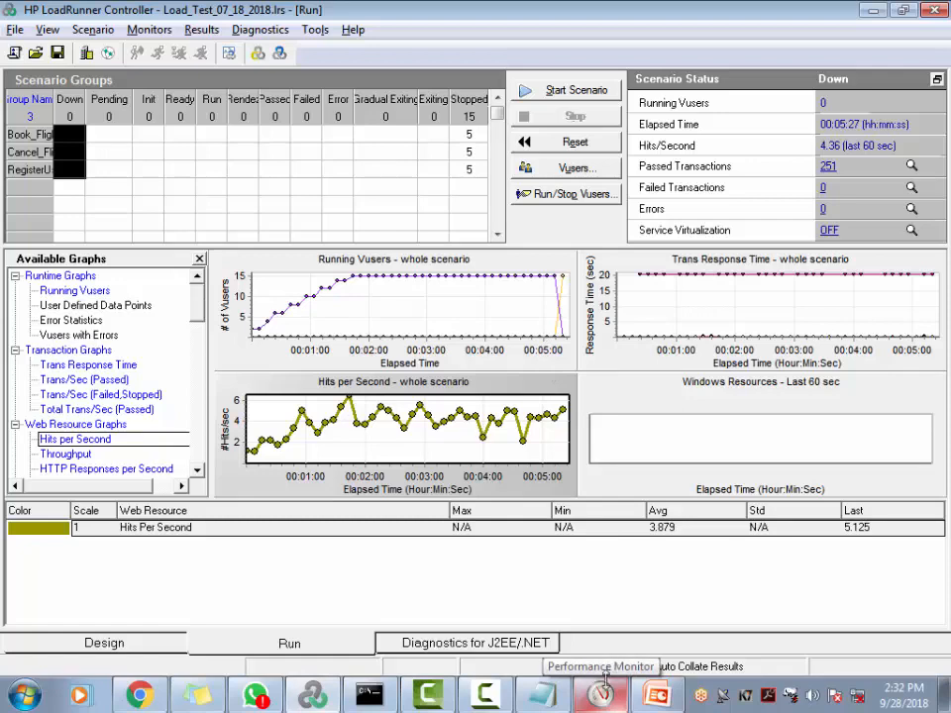
left_click(655, 688)
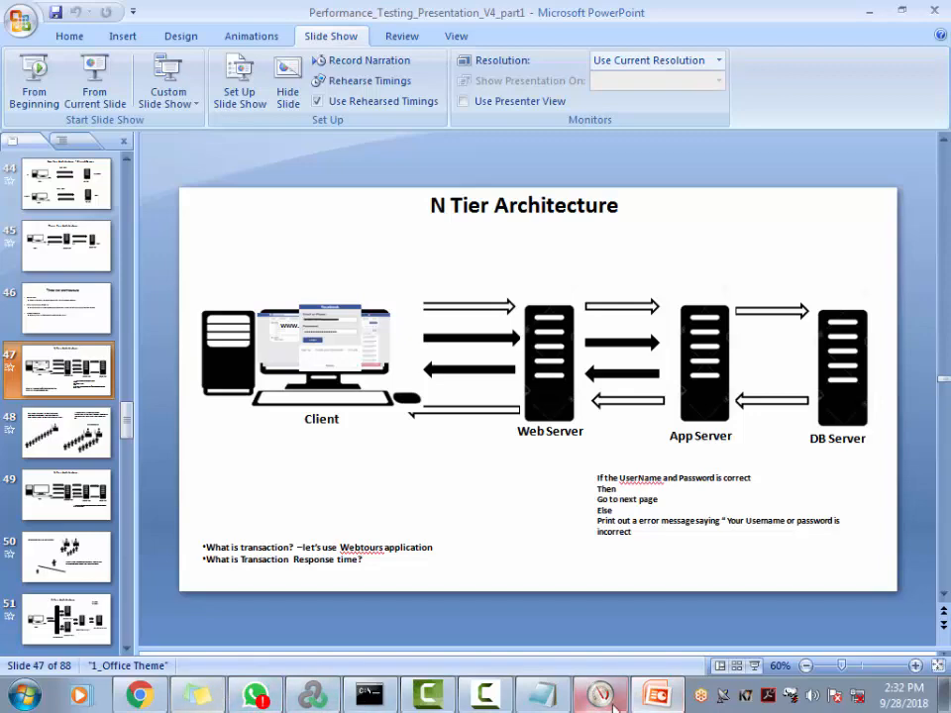
Step: Open the Peak_Load_Test_09_28 log read-only with notification from the dated run folder under C:\PerfLogs\Admin\Load_test
left_click(24, 693)
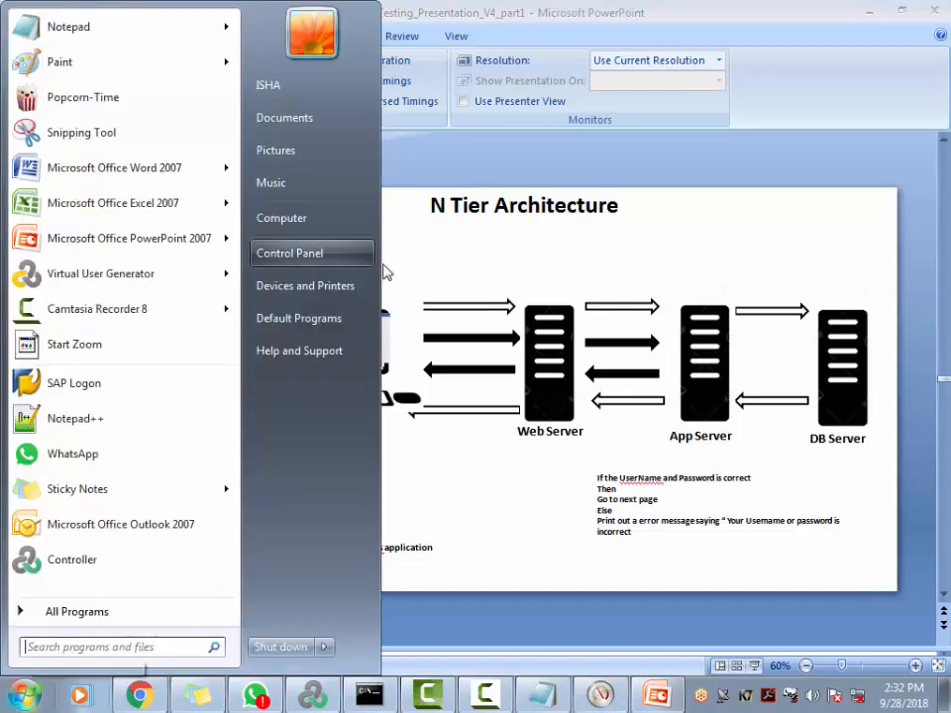
left_click(282, 218)
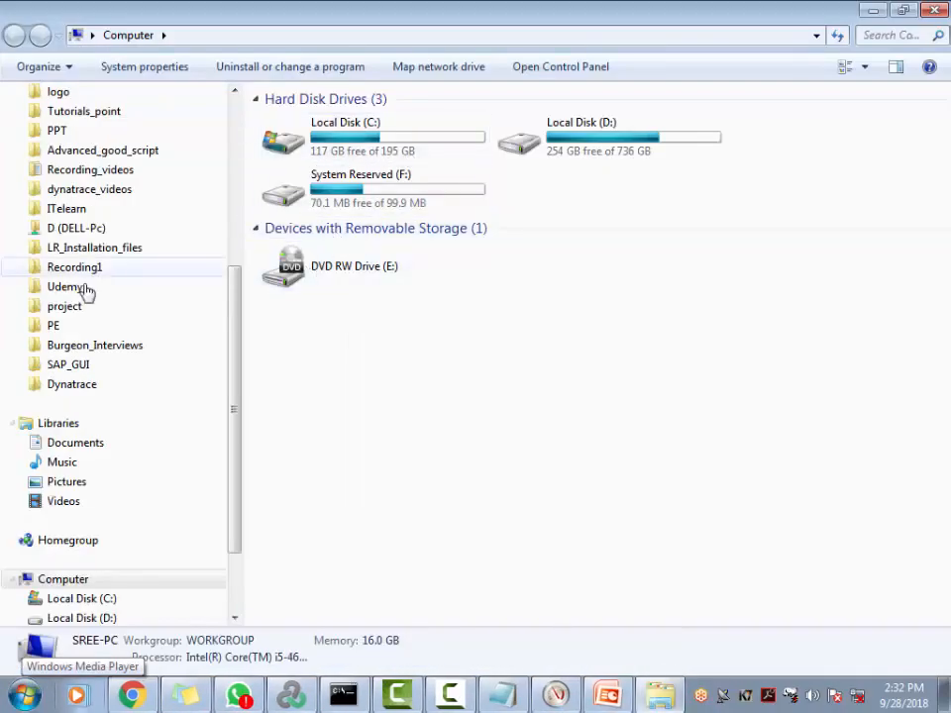
double_click(395, 146)
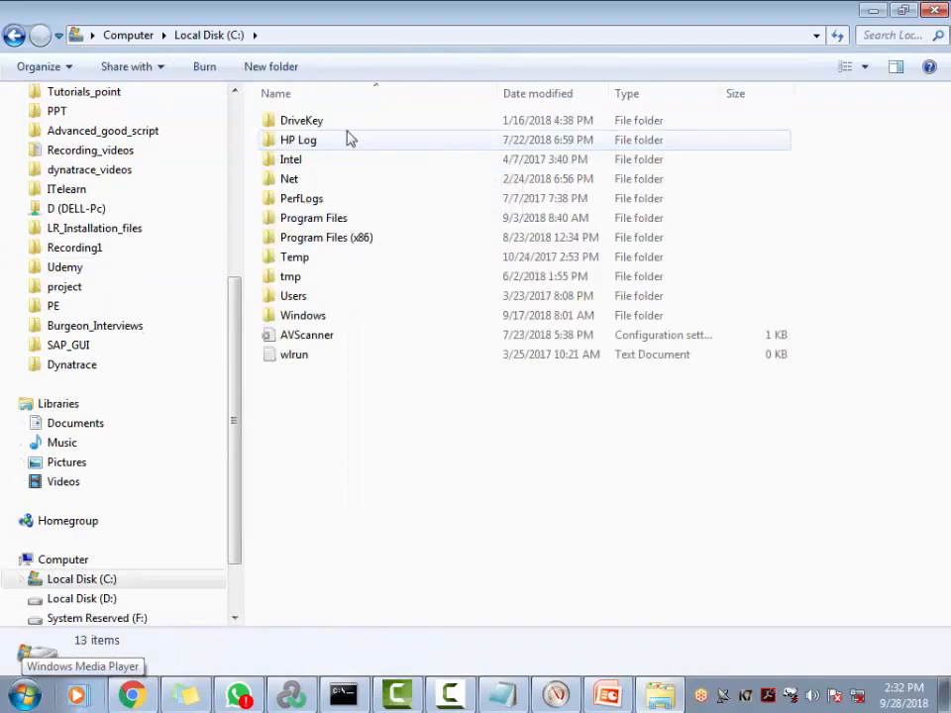
double_click(330, 201)
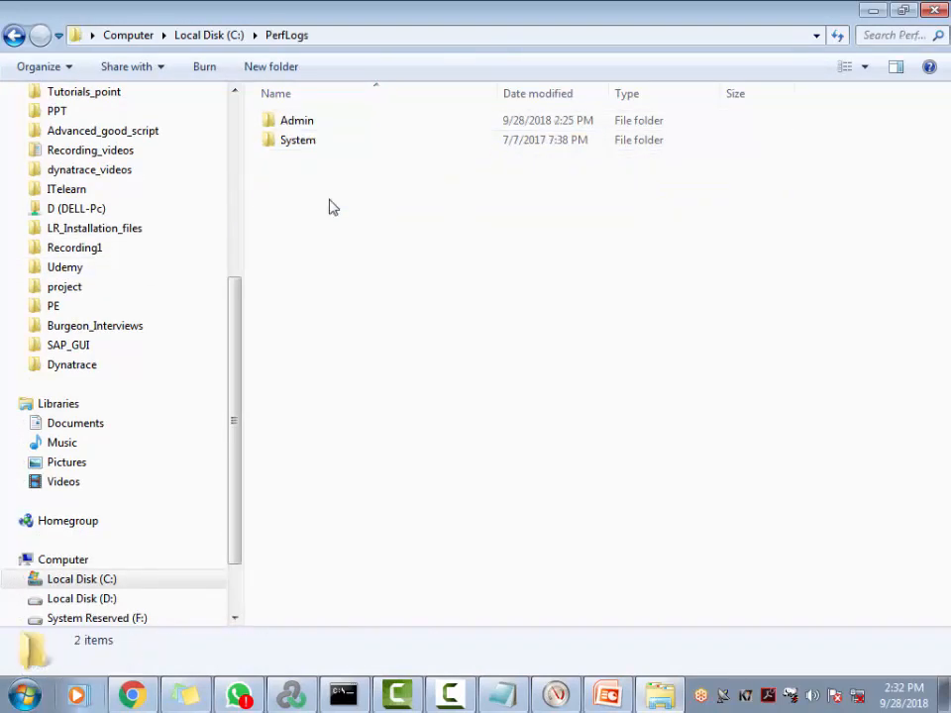
double_click(331, 122)
double_click(335, 123)
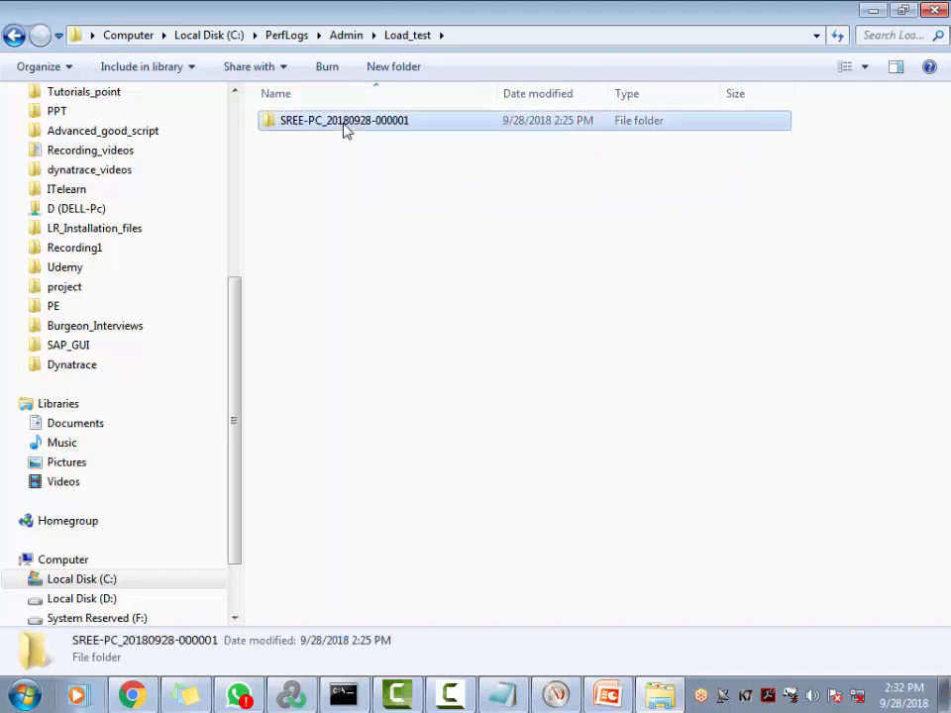
double_click(344, 123)
double_click(342, 121)
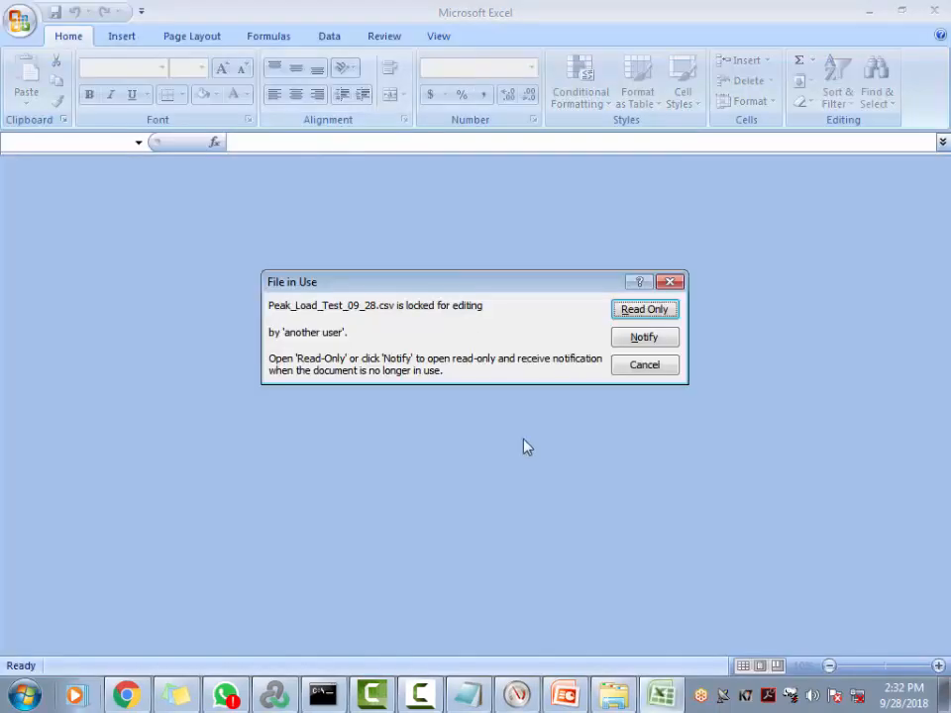
left_click(642, 337)
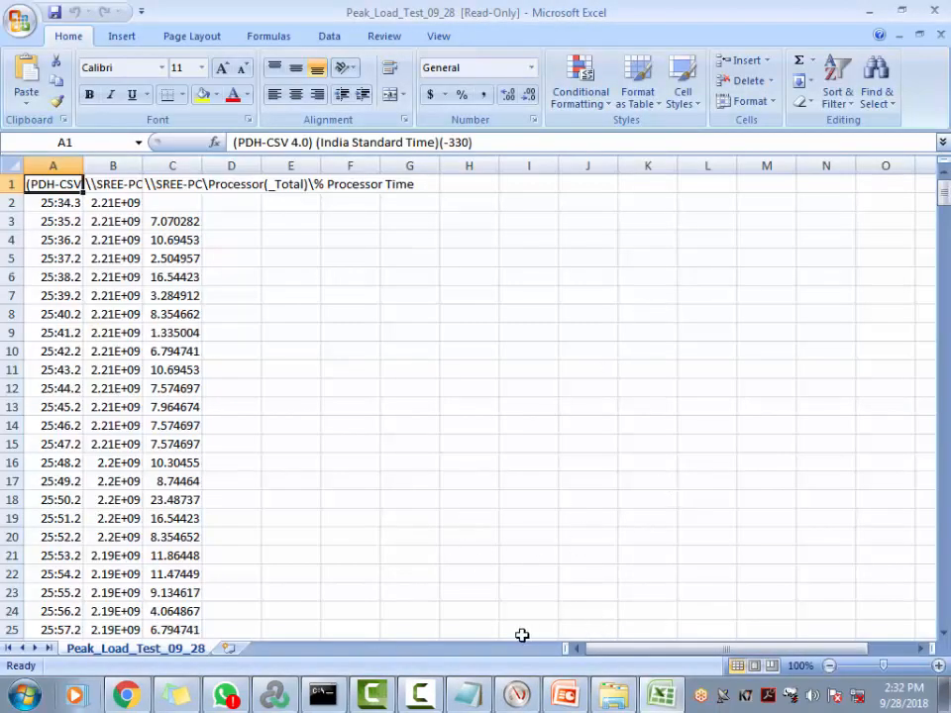
Step: Switch to Performance Monitor, stop the Load_test data collector set and minimize the window
left_click(517, 694)
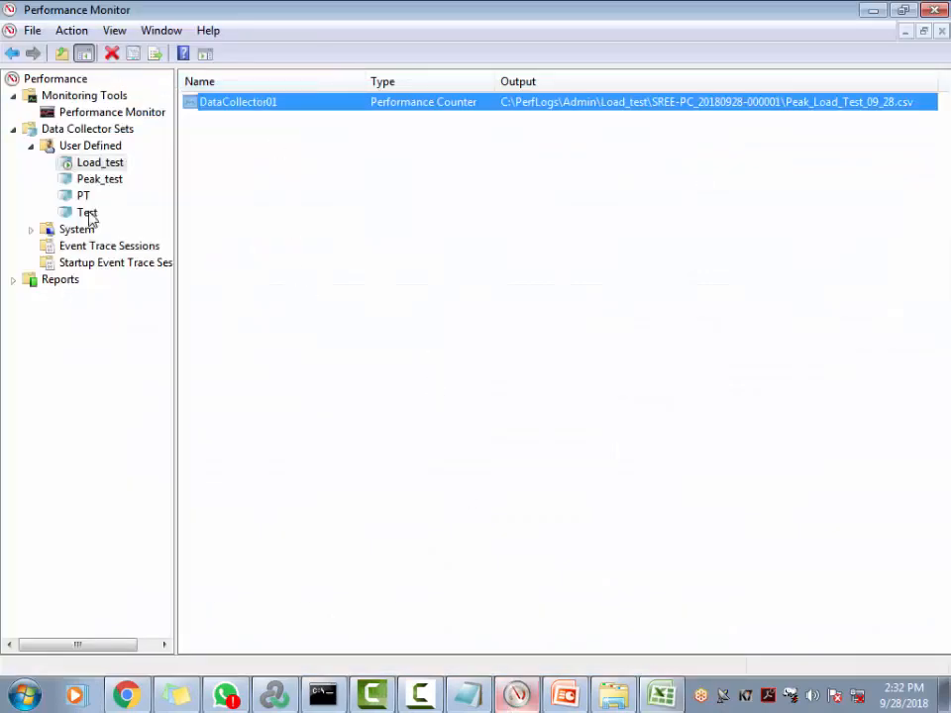
left_click(103, 164)
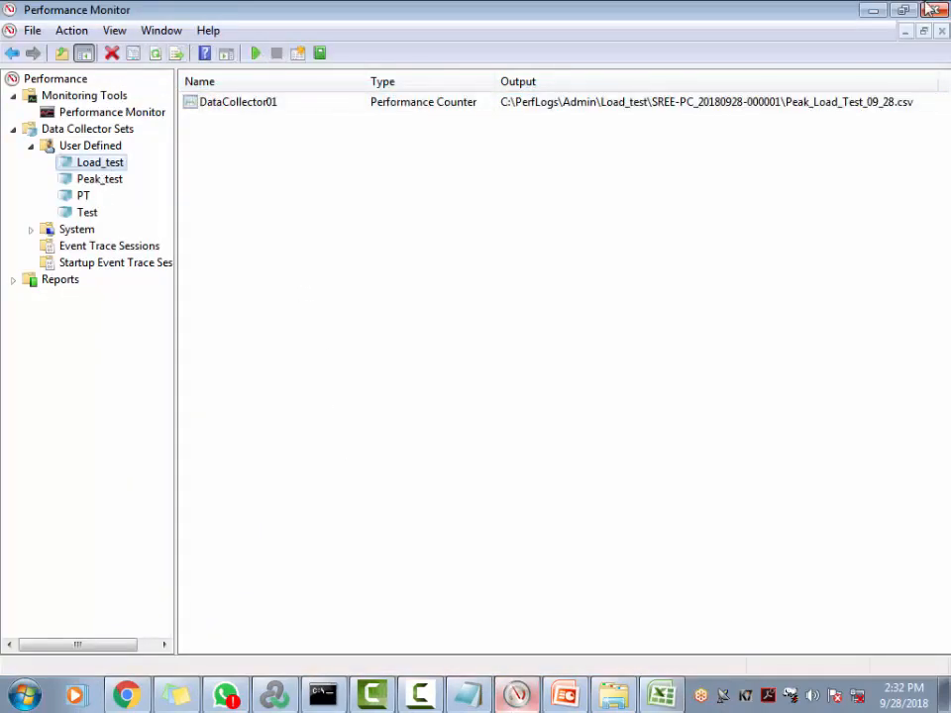
left_click(873, 11)
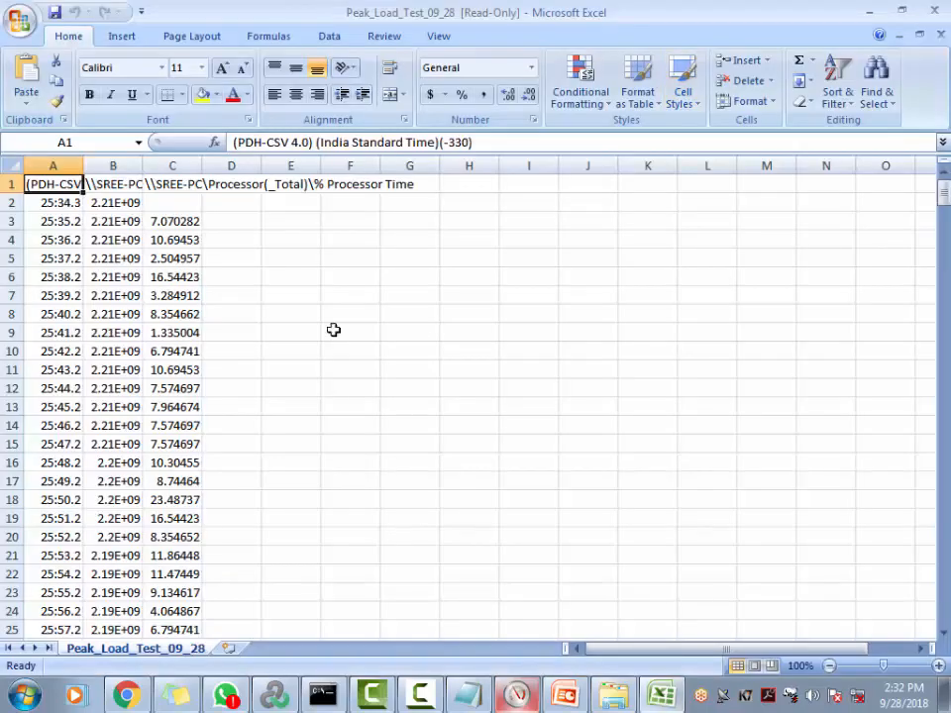
Step: Close the read-only log, reopen Peak_Load_Test_09_28 from its folder and fit all columns to their contents
left_click(933, 10)
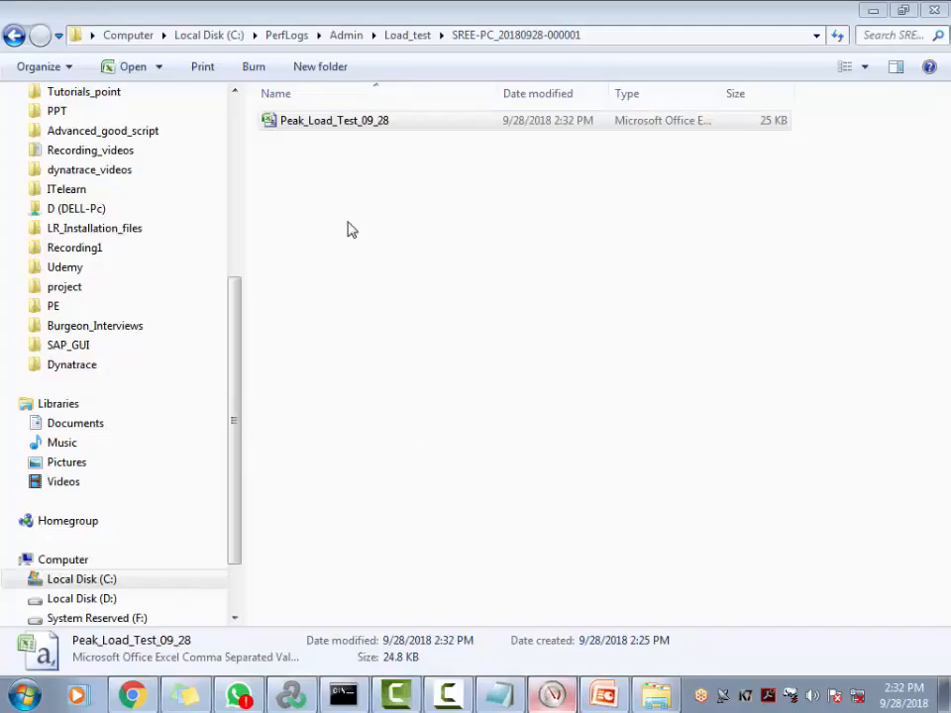
double_click(368, 121)
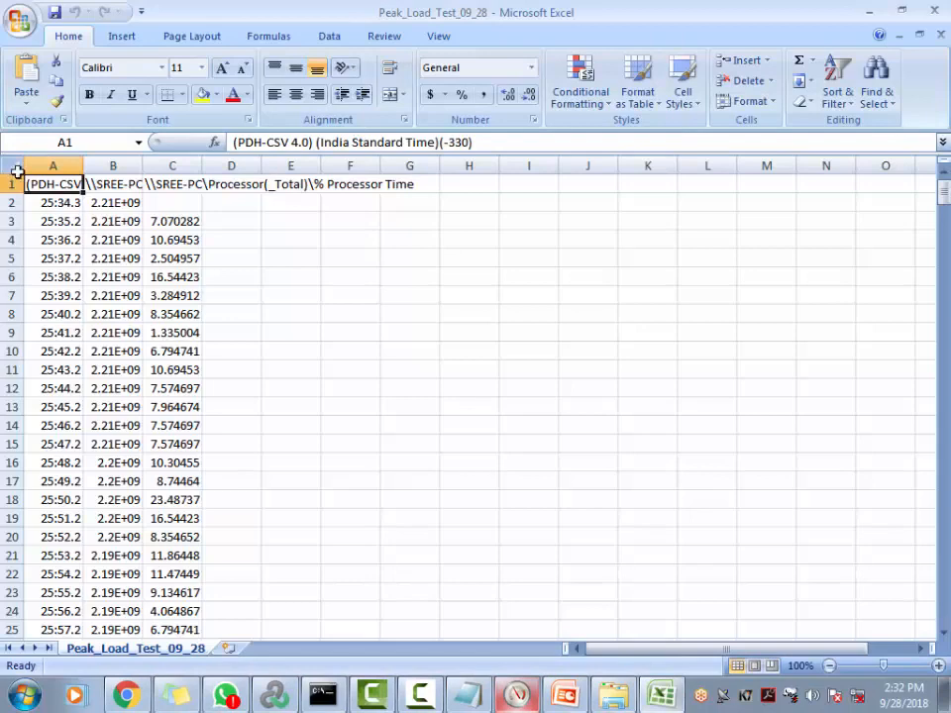
left_click(17, 173)
double_click(84, 165)
left_click(270, 391)
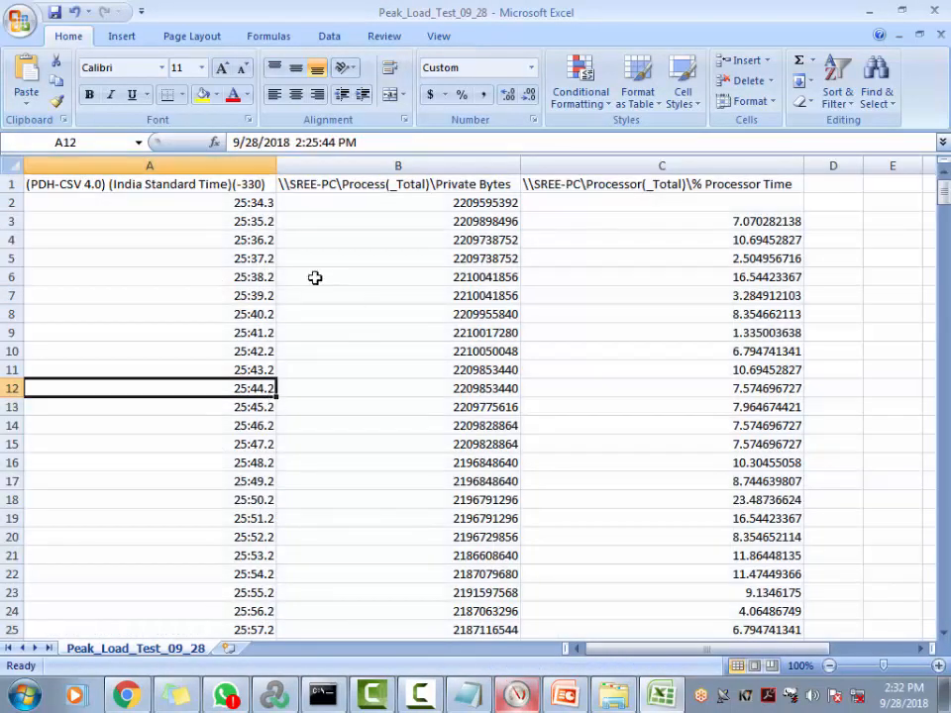
Step: Select the complete log range A1:C417 with the time, Private Bytes and % Processor Time columns
scroll(449, 367, "down", 20)
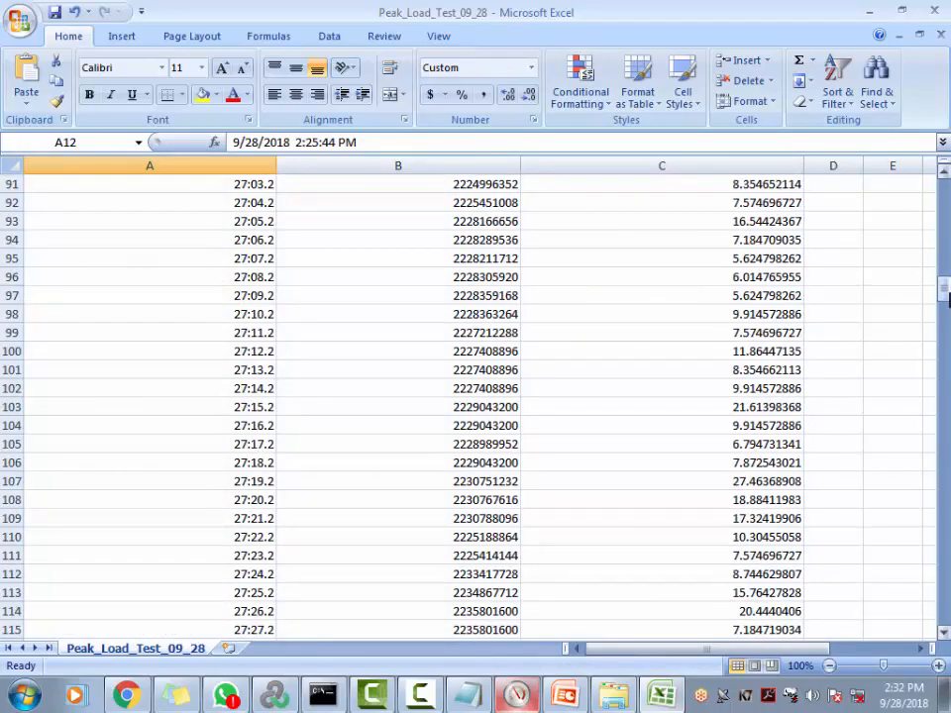
left_click_drag(944, 295, 943, 190)
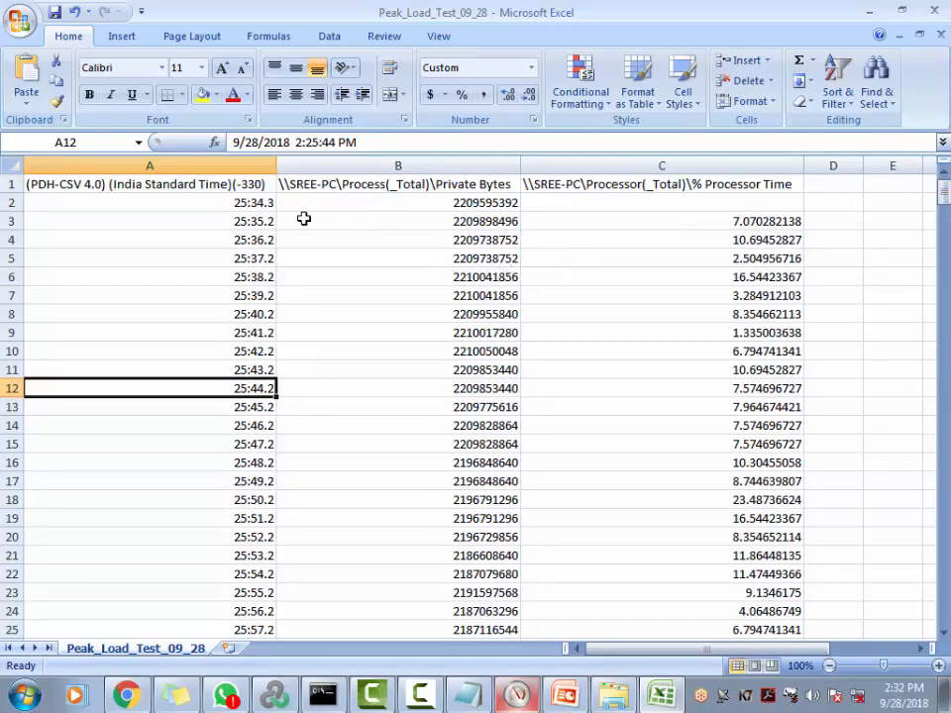
left_click_drag(224, 188, 695, 614)
double_click(694, 611)
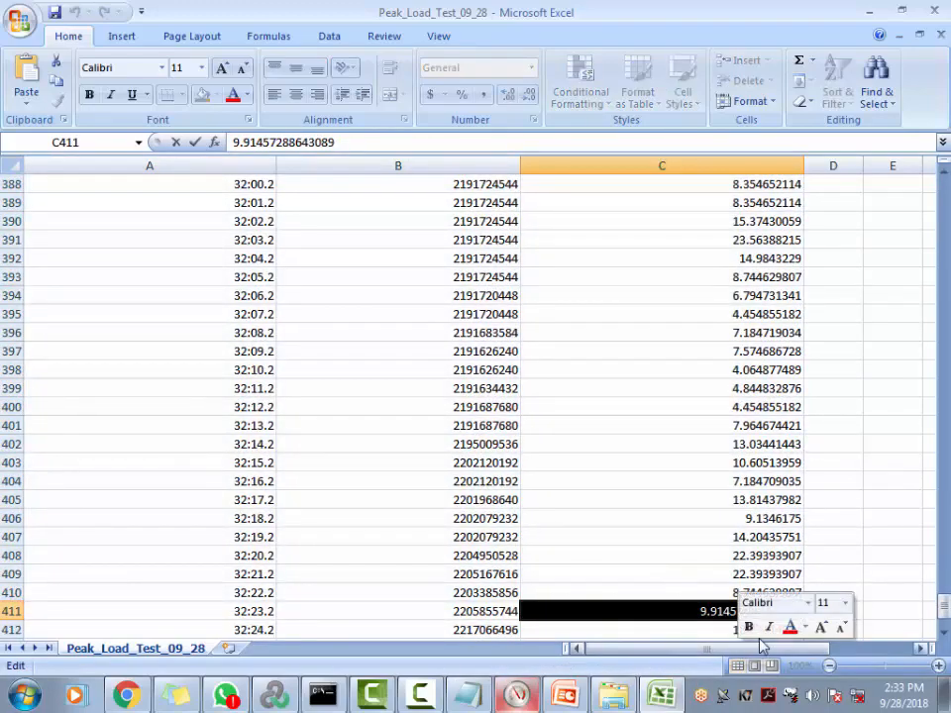
scroll(617, 559, "down", 6)
left_click(778, 394)
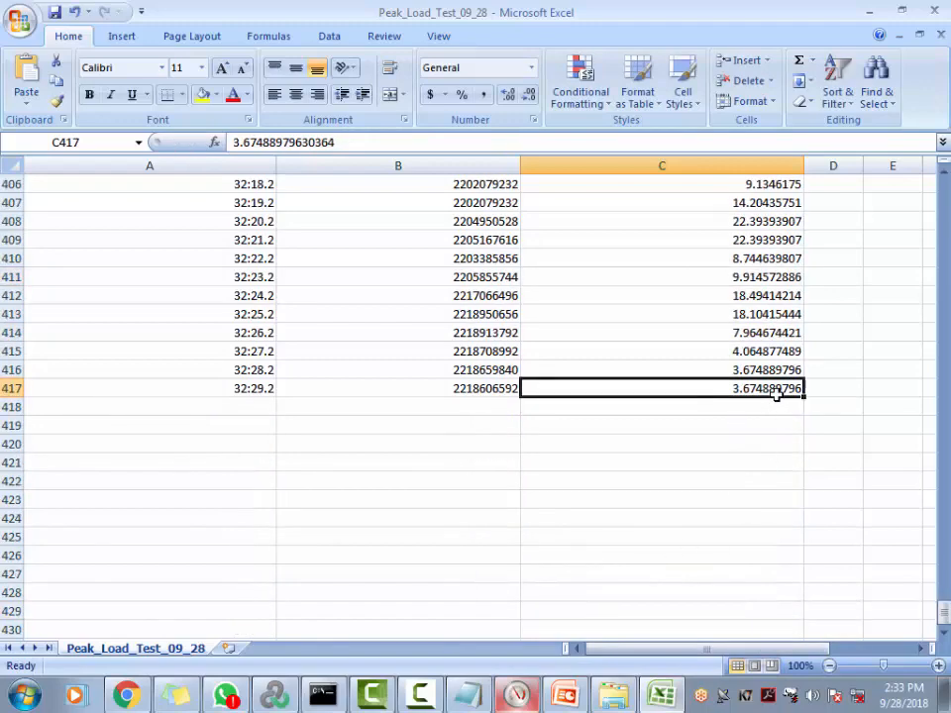
key("shift+Left")
key("shift+Left")
key("shift+Page_Up")
key("shift+Page_Up")
key("shift+Page_Up")
key("shift+Page_Up")
key("shift+Page_Up")
key("shift+Page_Up")
key("shift+Page_Up")
key("shift+Page_Up")
key("shift+Page_Up")
key("shift+Page_Up")
key("shift+Page_Up")
key("shift+Page_Up")
key("shift+Page_Up")
key("shift+Page_Up")
key("shift+Page_Up")
key("shift+Page_Up")
key("shift+Page_Up")
key("shift+Page_Up")
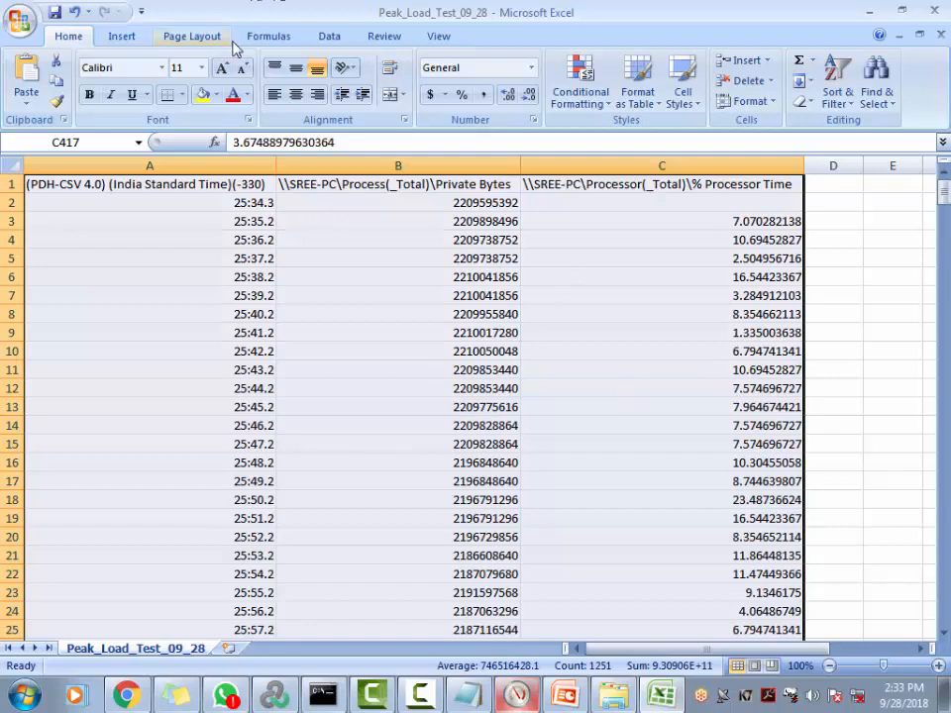
Step: Insert a basic 2-D line chart of the selected time, Private Bytes and % Processor Time data
left_click(330, 36)
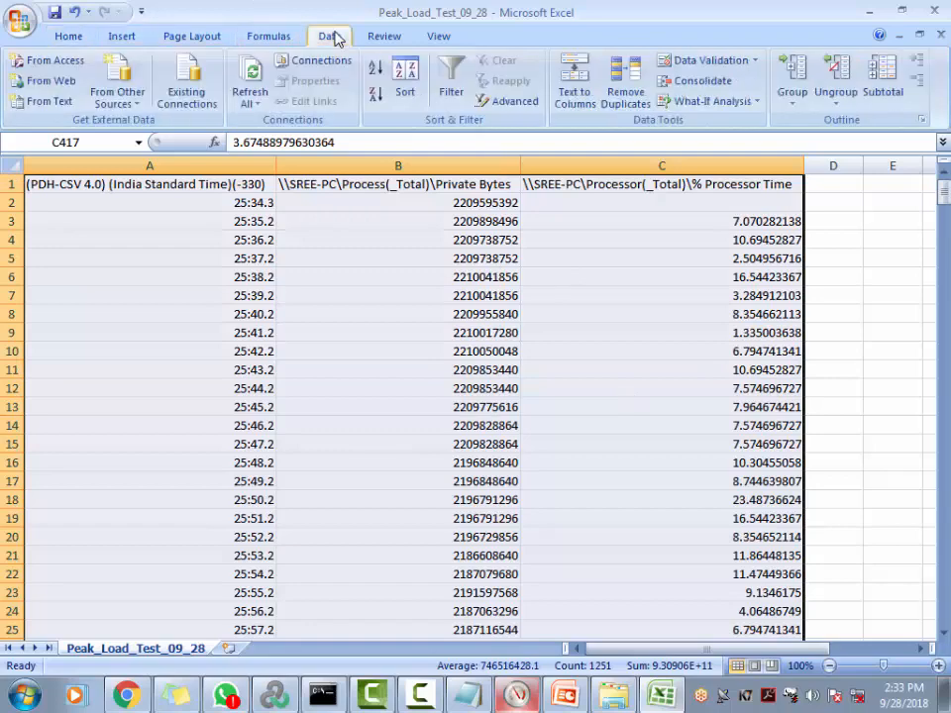
left_click(378, 36)
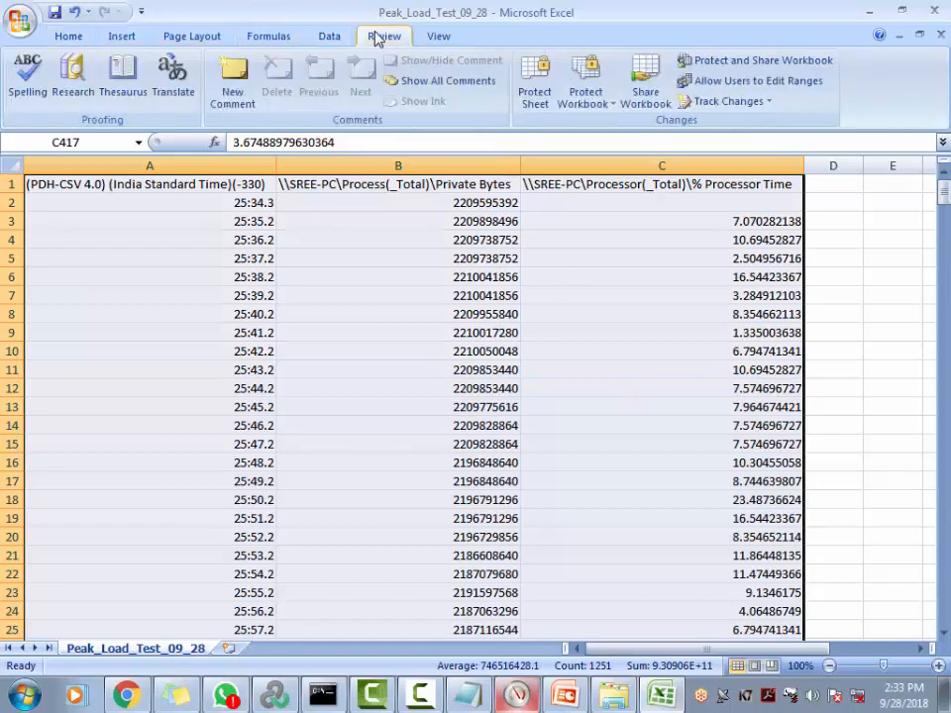
left_click(266, 37)
left_click(121, 37)
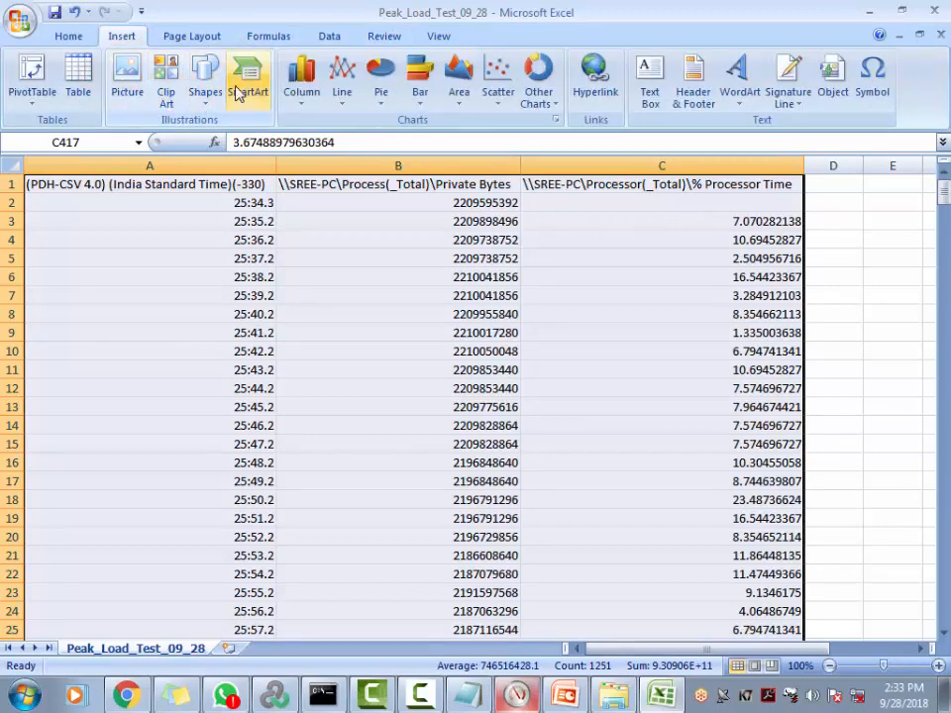
left_click(340, 92)
left_click(349, 157)
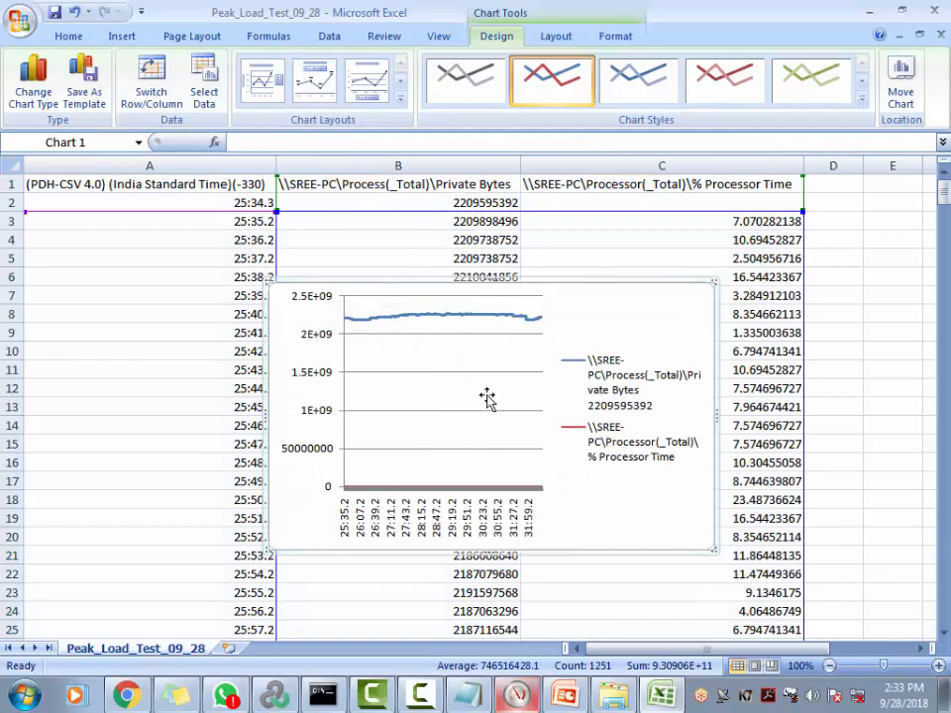
Step: Delete the line chart that combines both counters from the sheet
key("Escape")
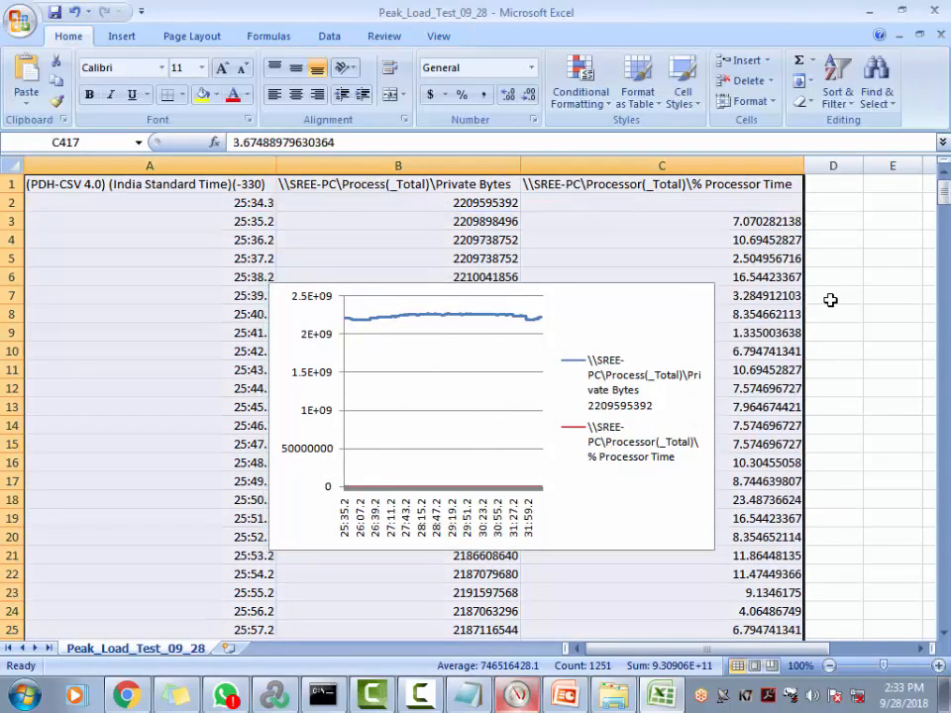
left_click(653, 317)
key("Delete")
left_click(165, 255)
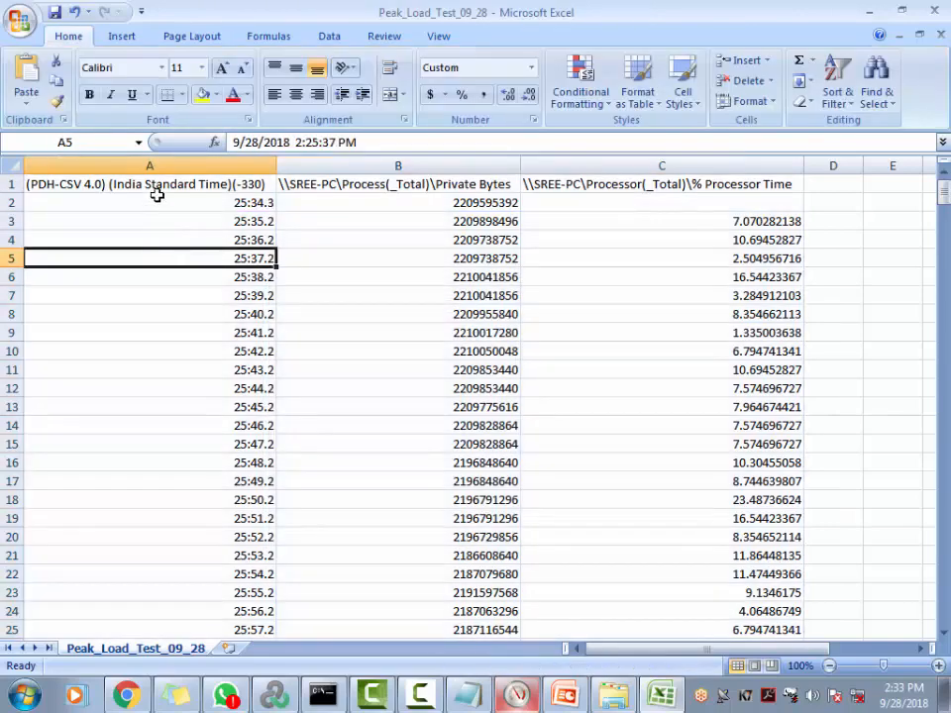
Step: Select the time and Private Bytes data in A1:B417 and insert a basic 2-D line chart of it
left_click_drag(156, 189, 376, 703)
left_click(381, 701)
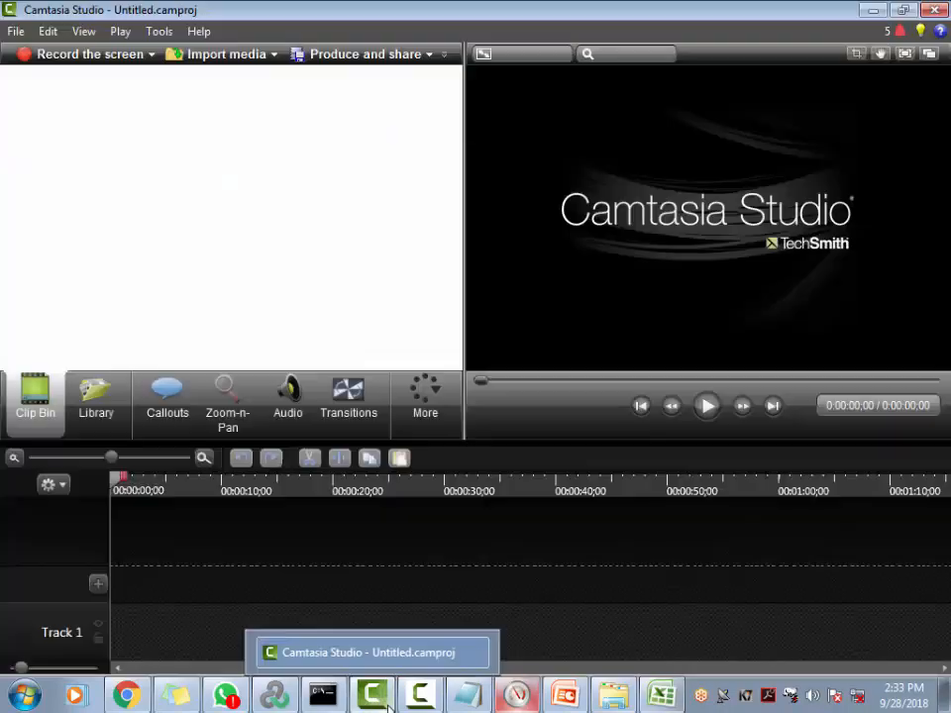
left_click(387, 703)
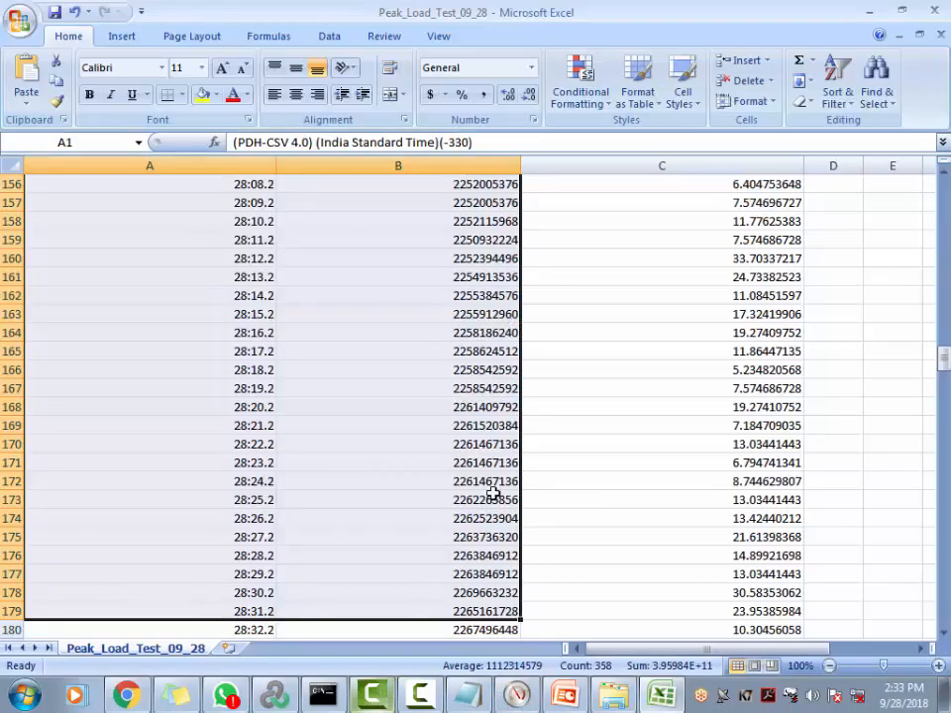
left_click_drag(493, 492, 492, 492)
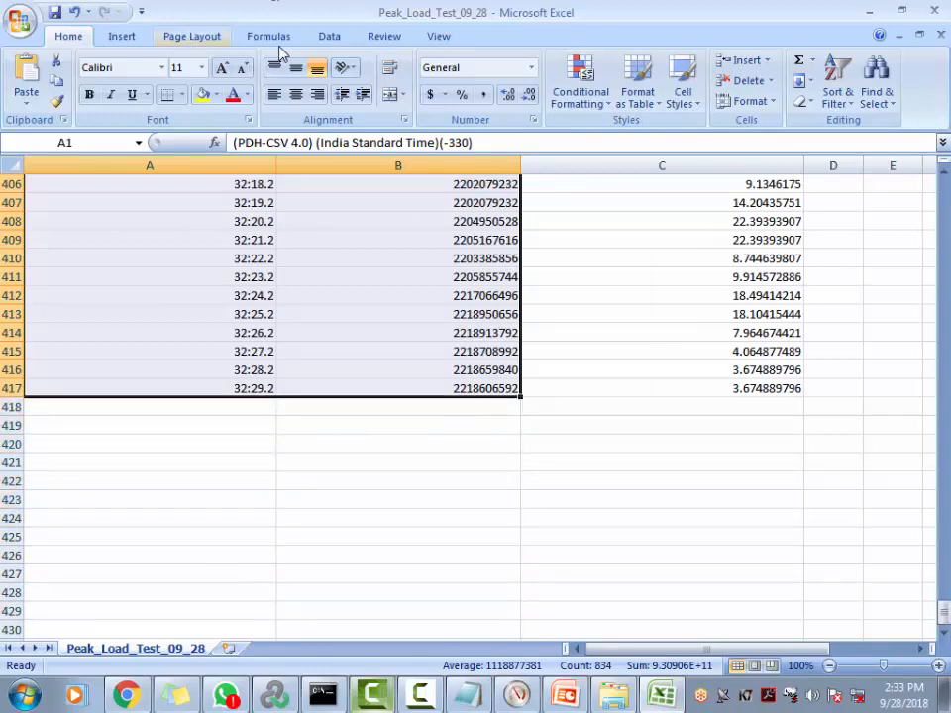
left_click(123, 38)
left_click(341, 81)
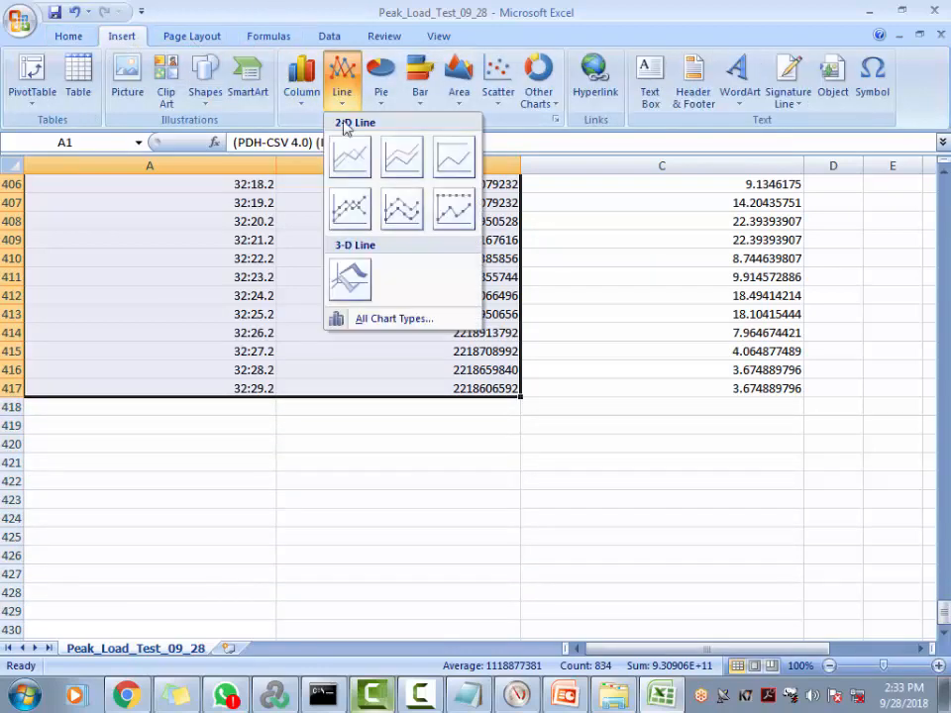
left_click(349, 153)
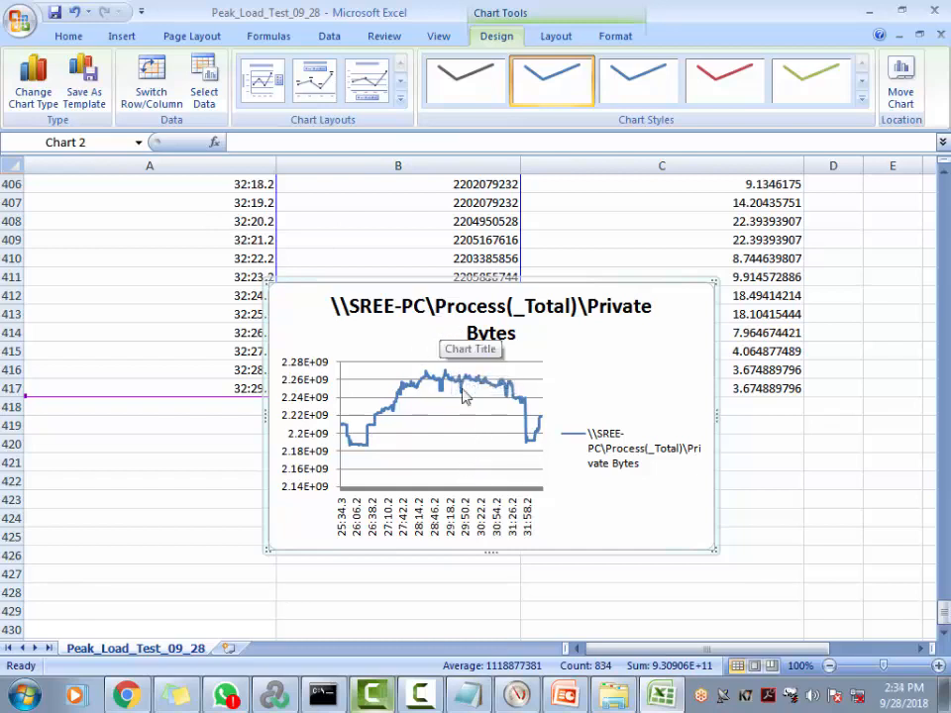
mouse_move(463, 388)
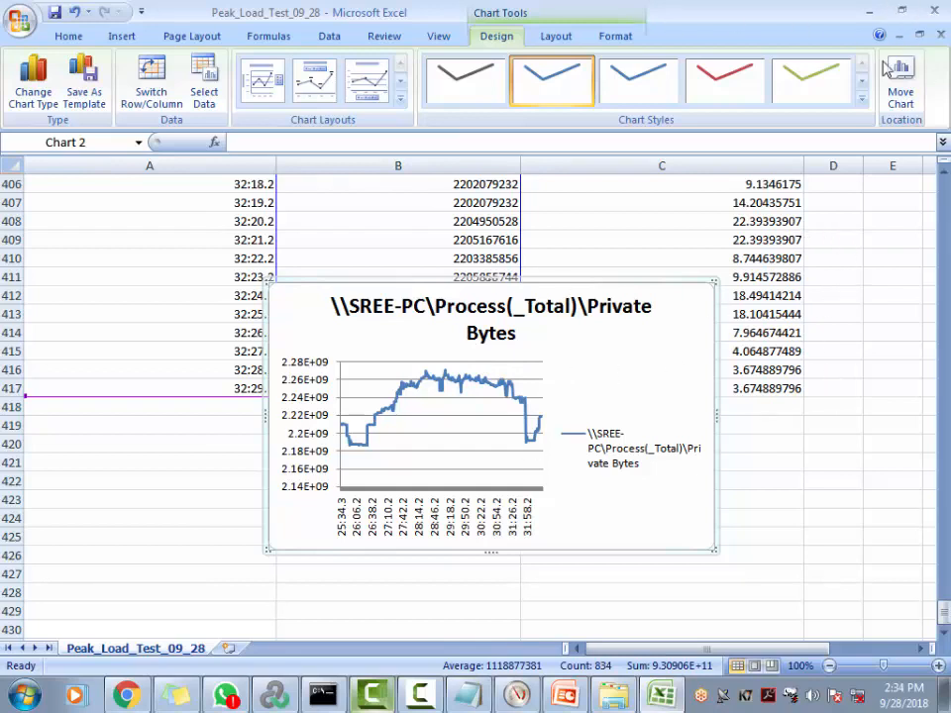
Step: Close the Peak_Load_Test_09_28 log without saving the changes and minimize the Camtasia Studio window
left_click(935, 10)
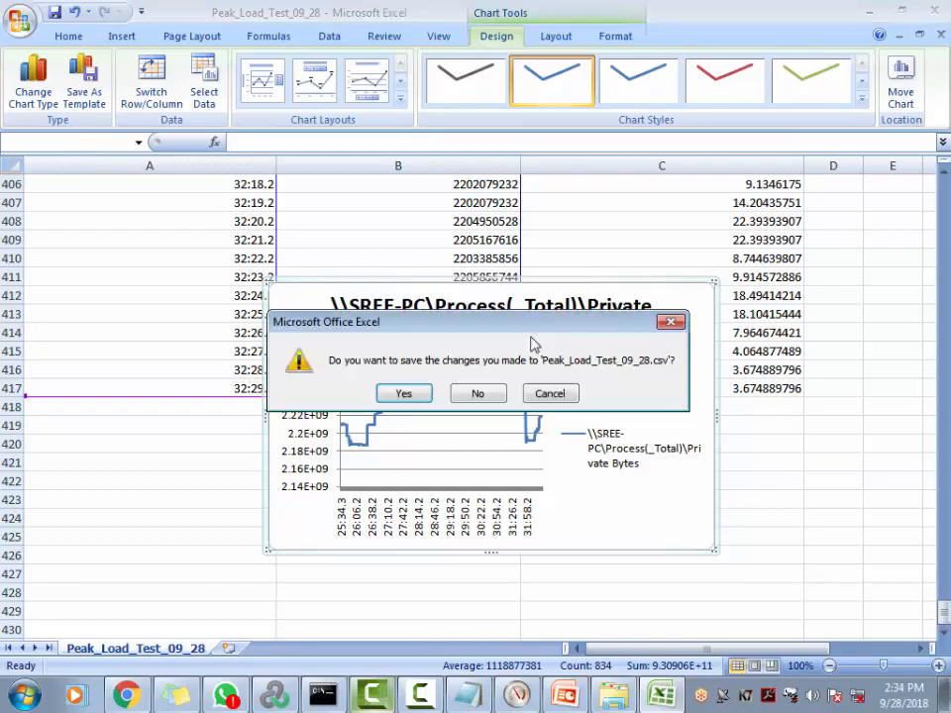
left_click(478, 393)
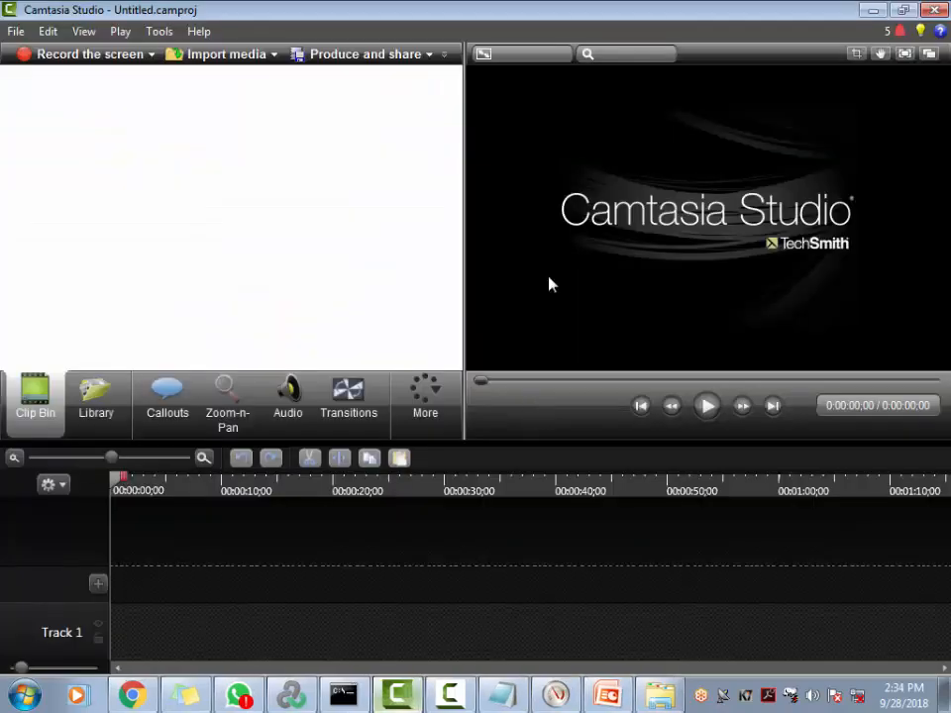
left_click(874, 10)
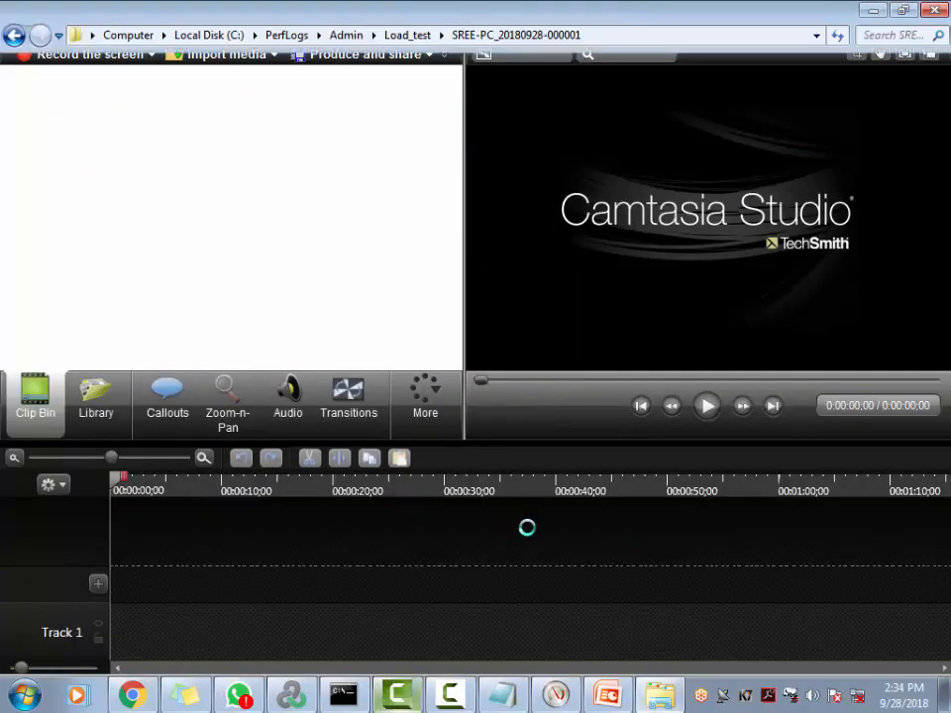
Step: Switch to PowerPoint and close the Performance_Testing_Presentation_V4_part1 presentation
left_click(607, 695)
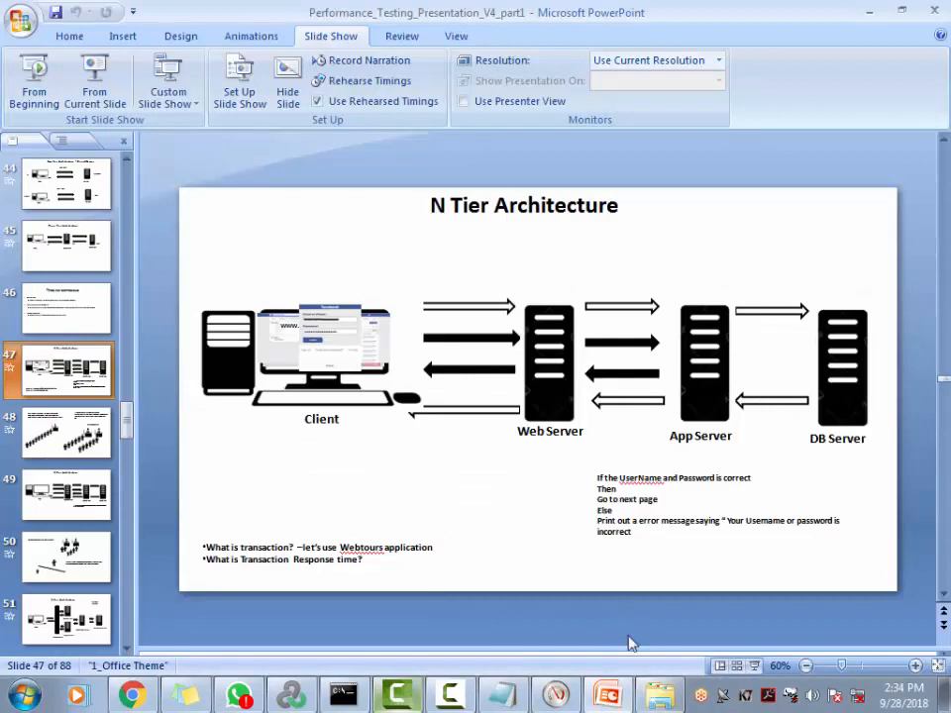
left_click(451, 698)
left_click(455, 546)
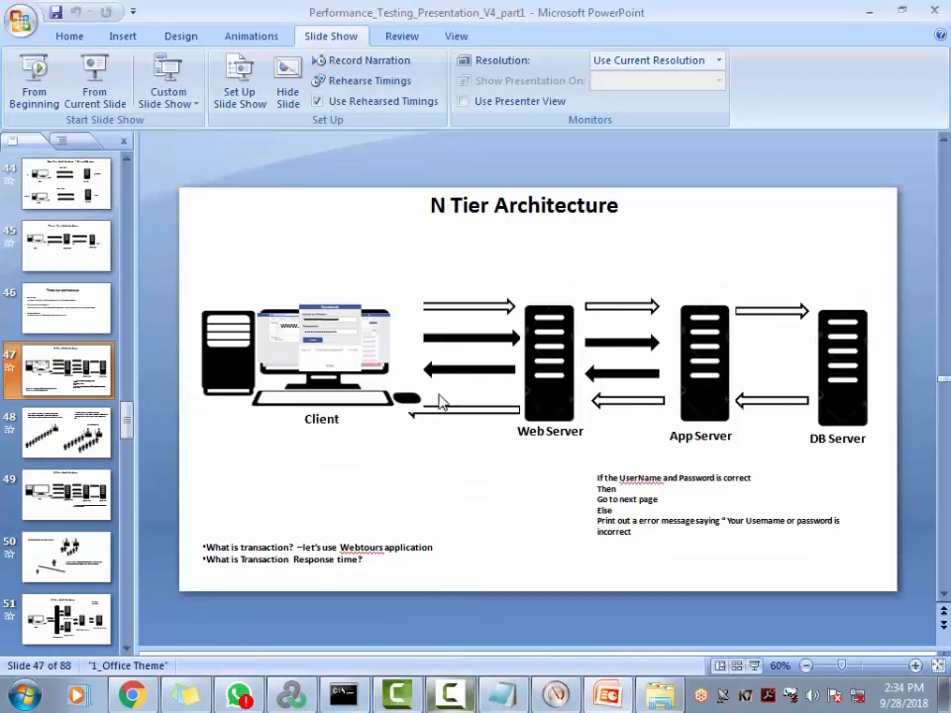
left_click(935, 12)
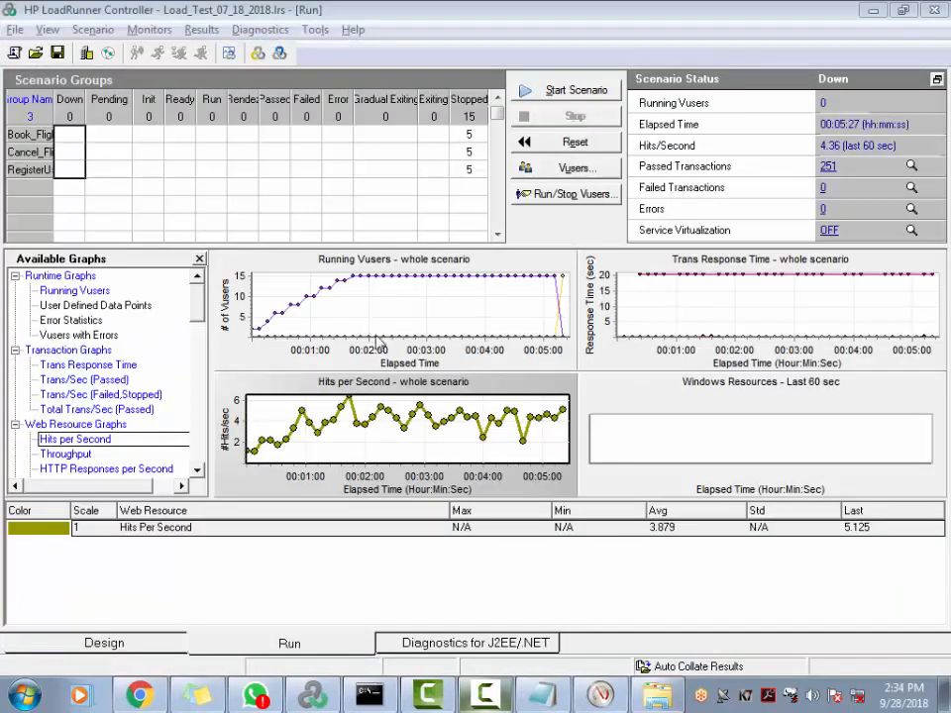
Step: Check the results name and directory set for the scenario in LoadRunner Controller, leaving the settings as they are
left_click(250, 33)
left_click(210, 35)
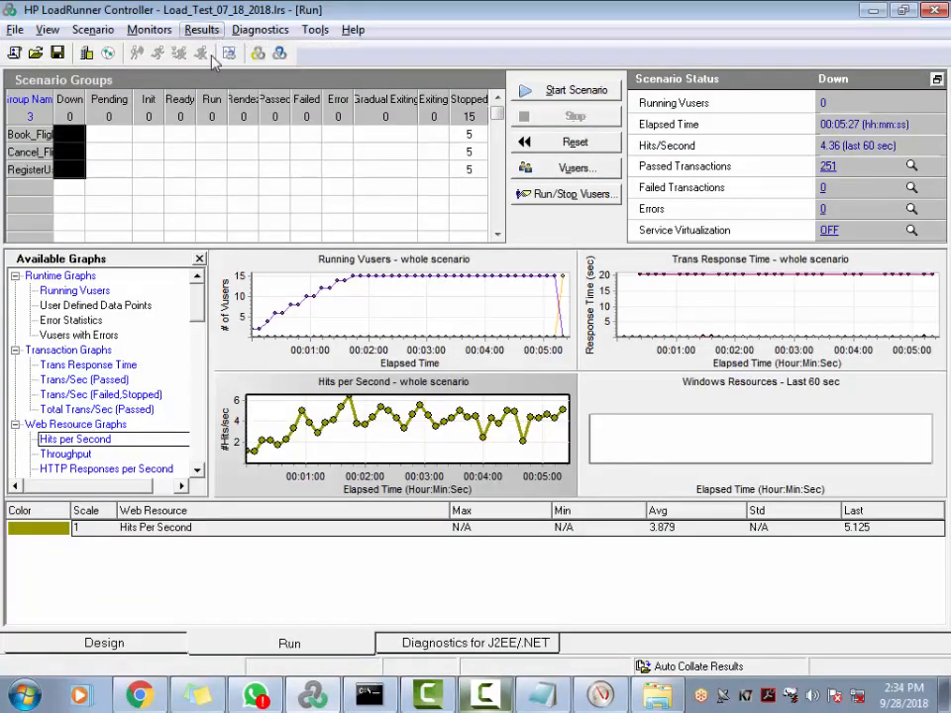
left_click(210, 34)
left_click(218, 149)
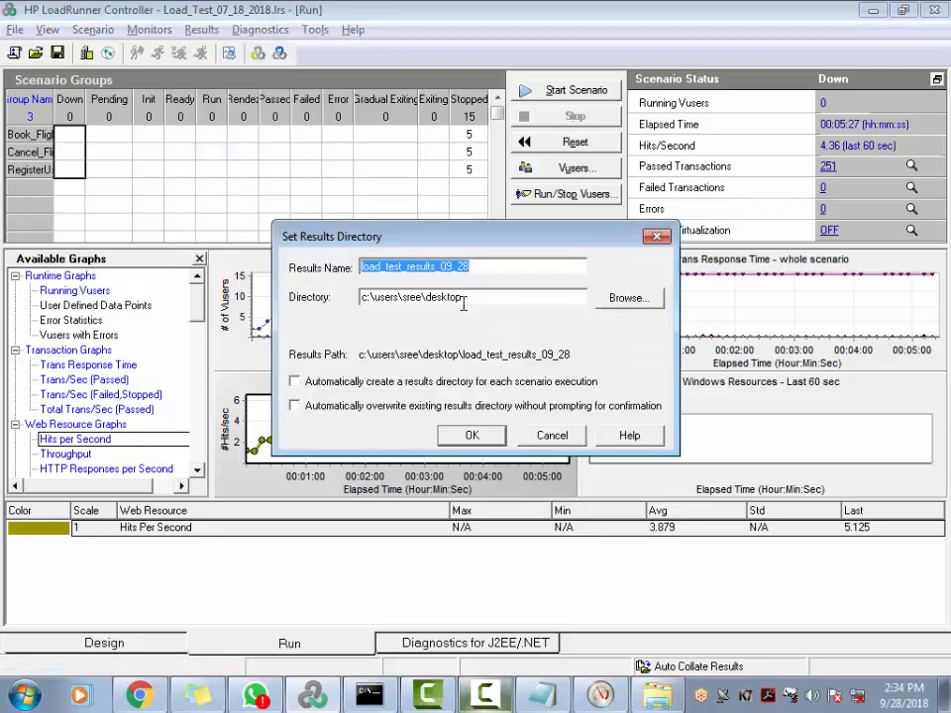
left_click(552, 436)
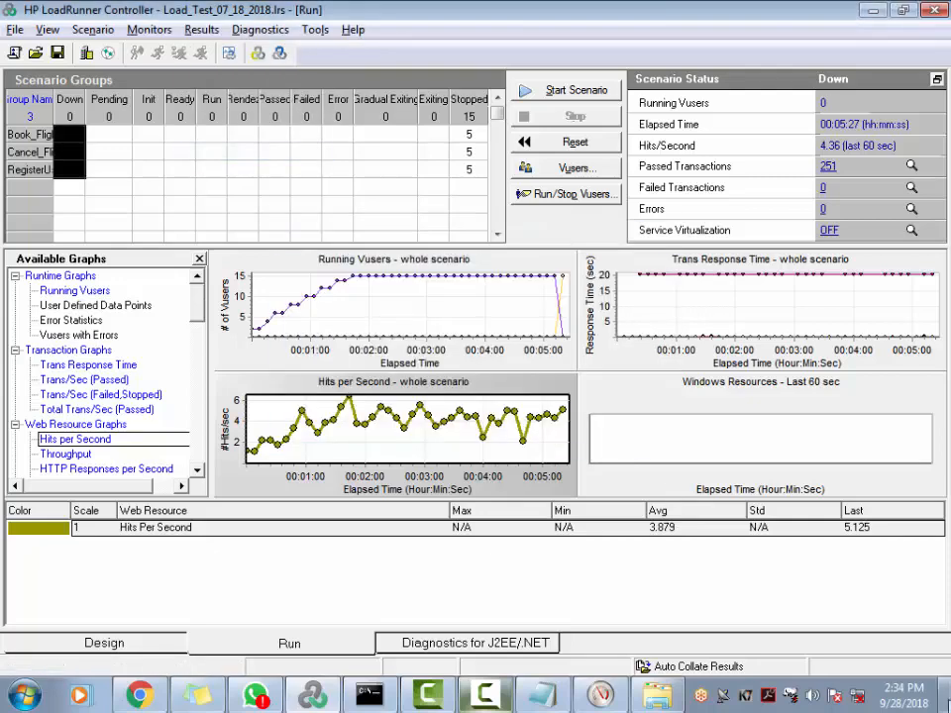
Step: Go to the desktop and turn on the display of desktop icons
key("super+d")
right_click(243, 61)
mouse_move(287, 73)
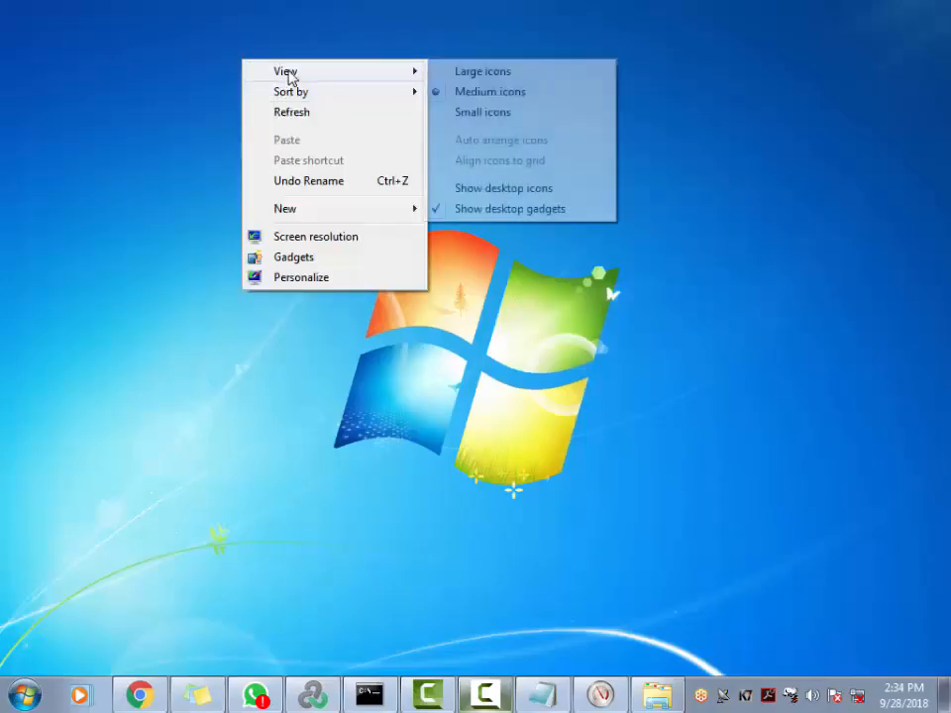
left_click(516, 188)
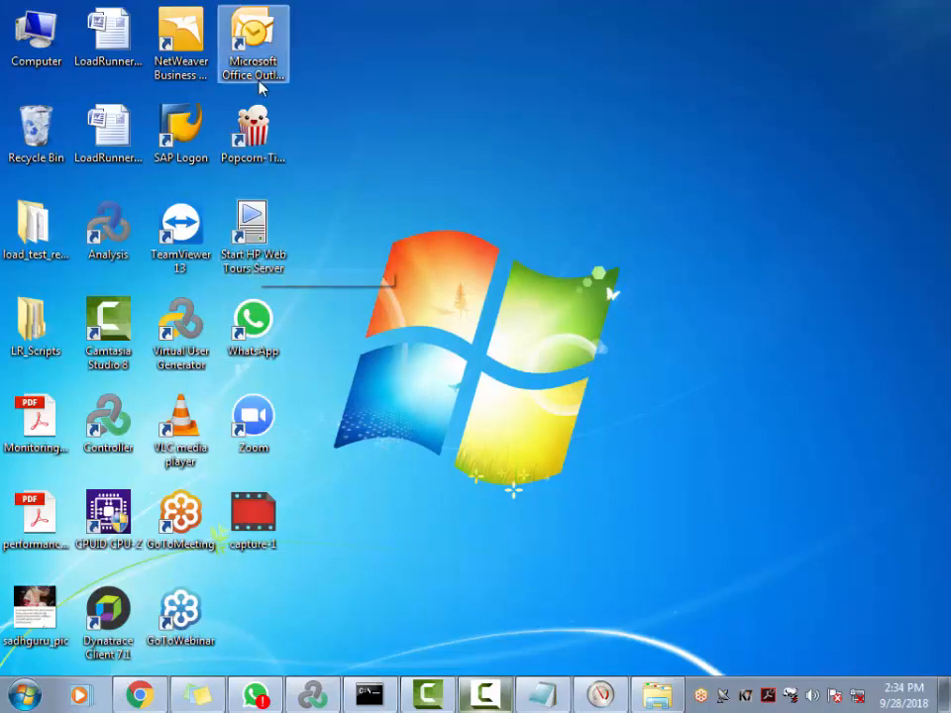
Step: Open the load_test_results_09_28 result file from its desktop folder in LoadRunner Analysis and dismiss the warning
double_click(29, 256)
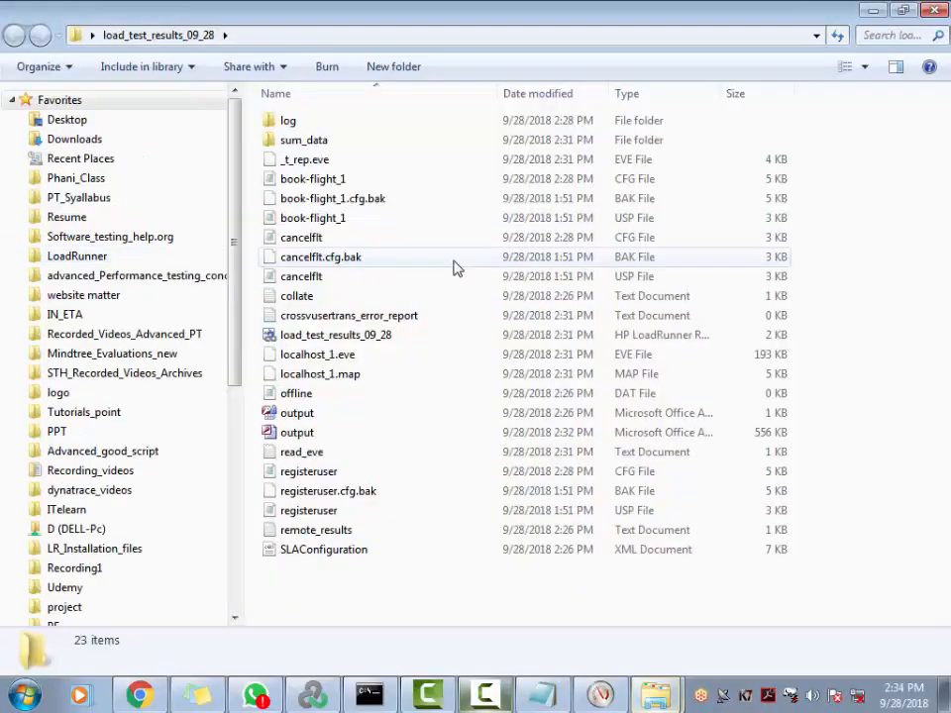
double_click(377, 340)
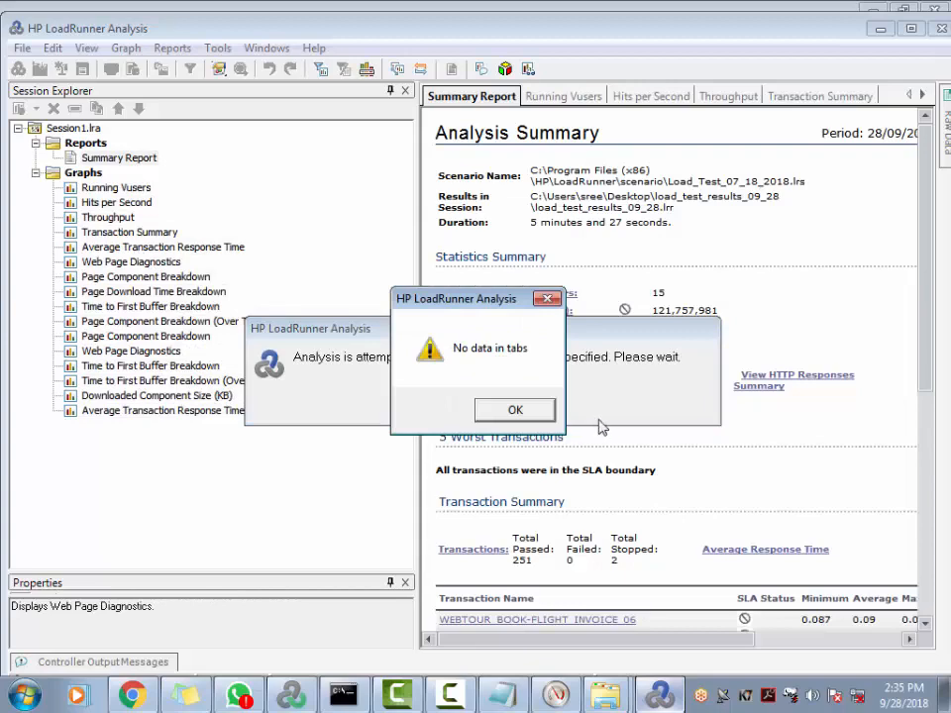
left_click(514, 410)
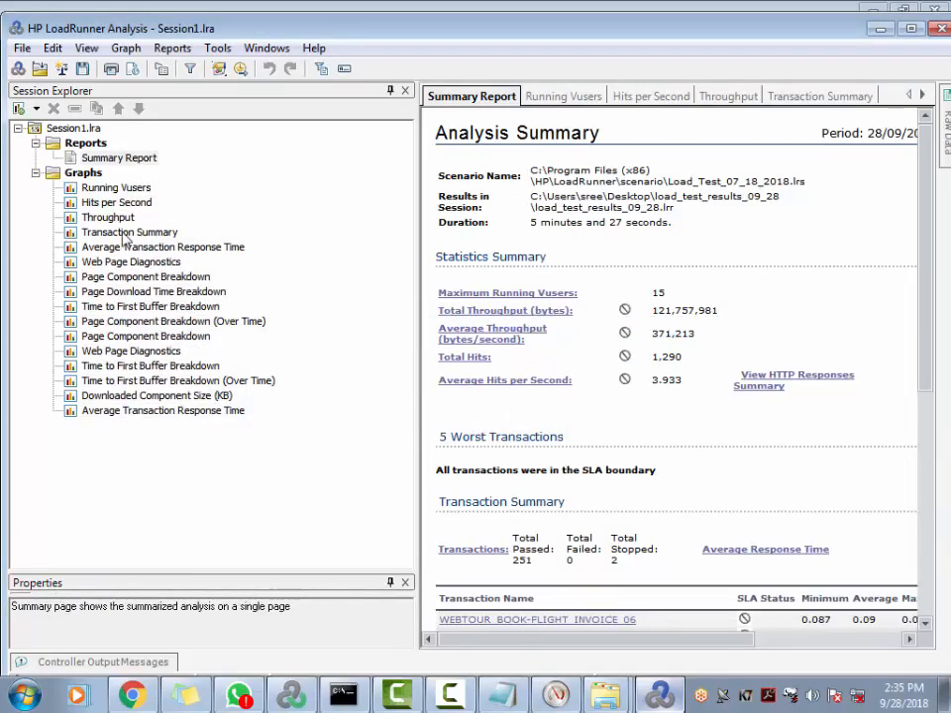
Step: Review the Running Vusers, Hits per Second and Throughput graphs of the load test session
left_click(117, 188)
left_click(128, 204)
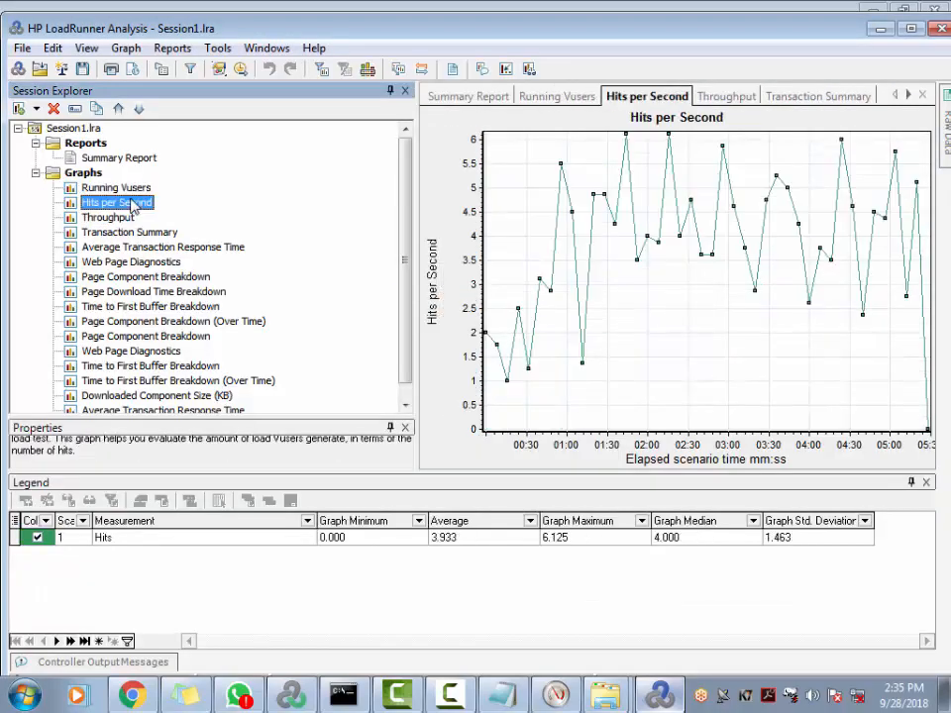
left_click(132, 191)
left_click(124, 219)
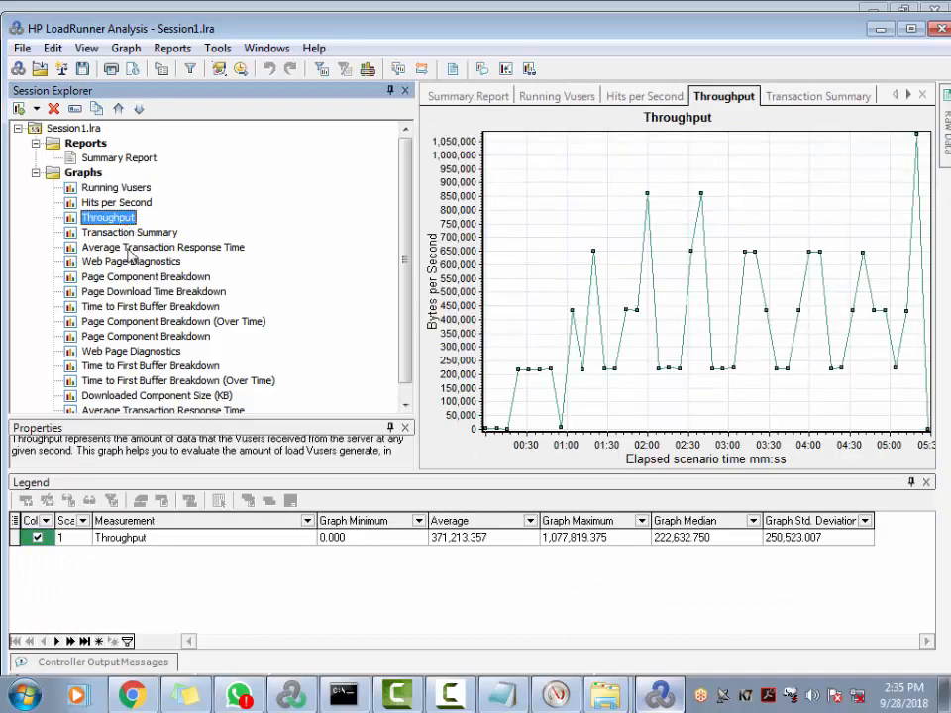
left_click(131, 219)
key("Escape")
left_click(123, 188)
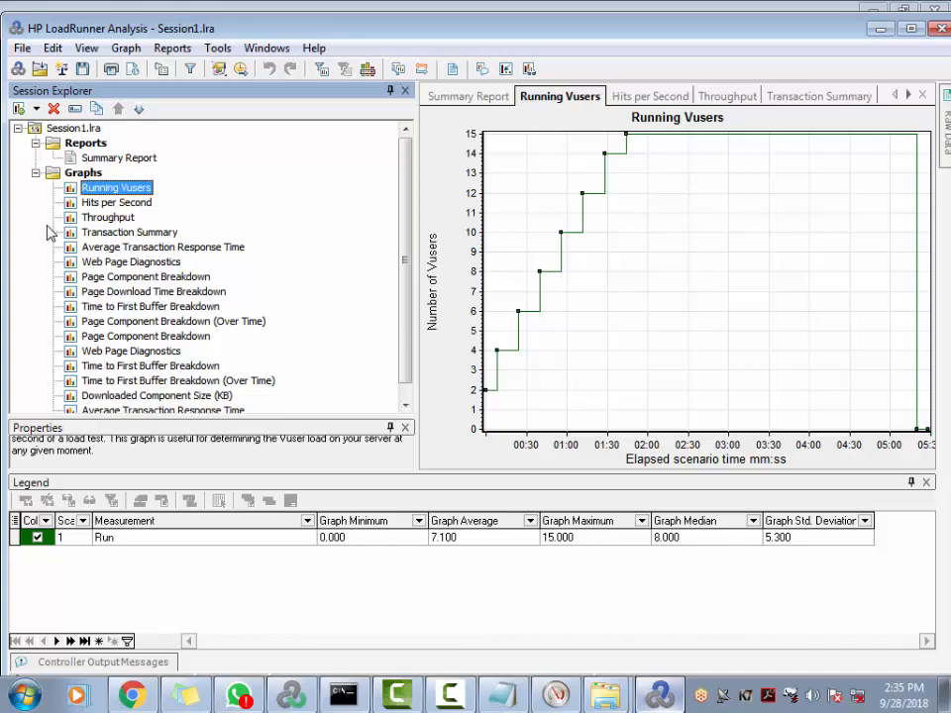
Step: Start a data import from external monitors into the analysis session
left_click(260, 47)
mouse_move(221, 52)
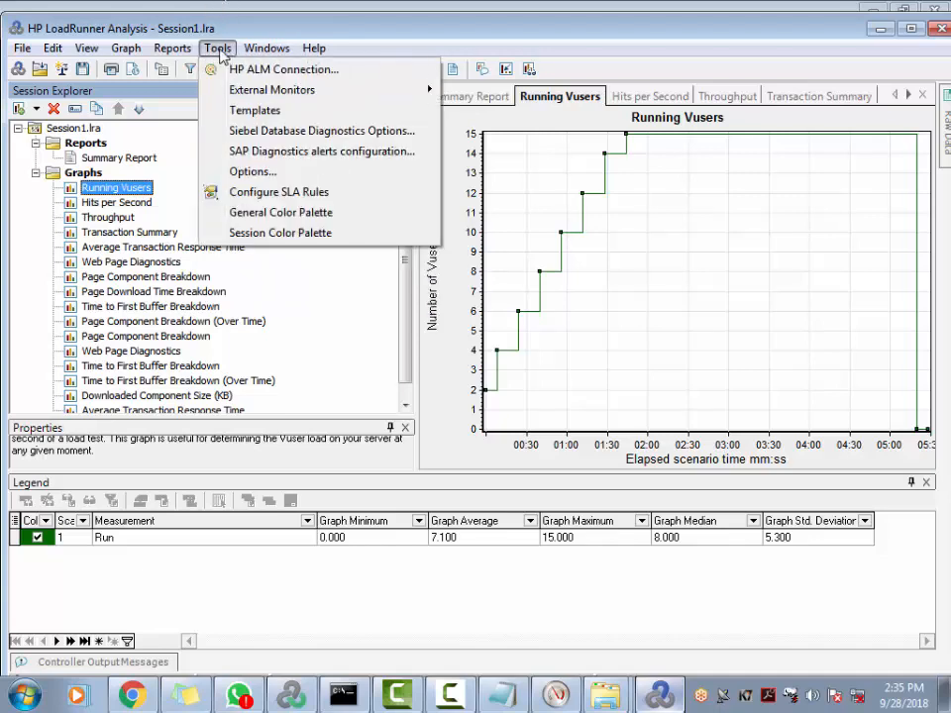
mouse_move(299, 95)
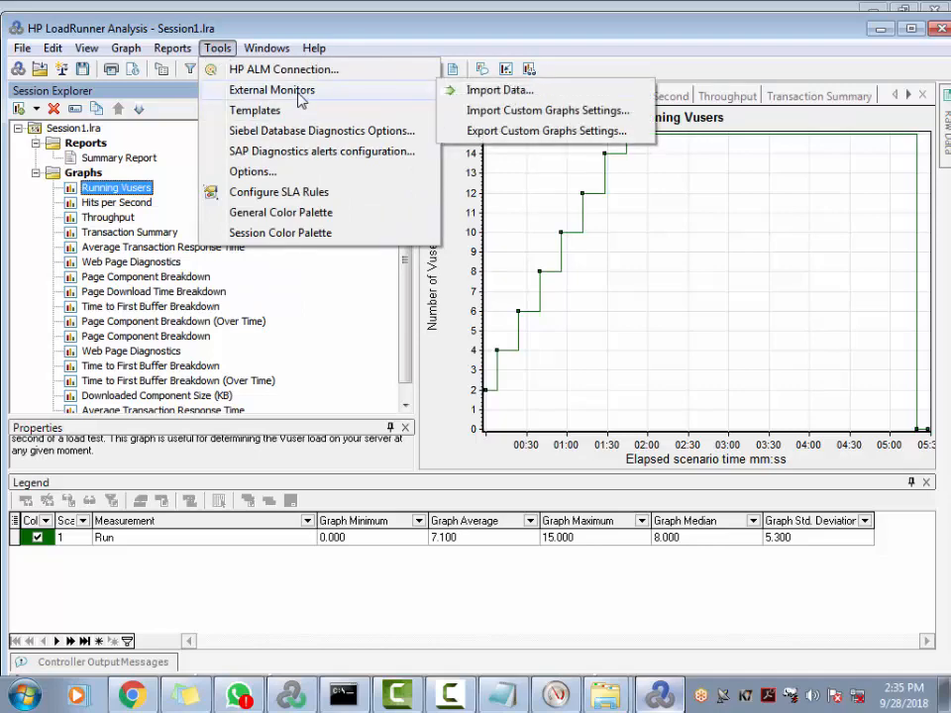
left_click(562, 93)
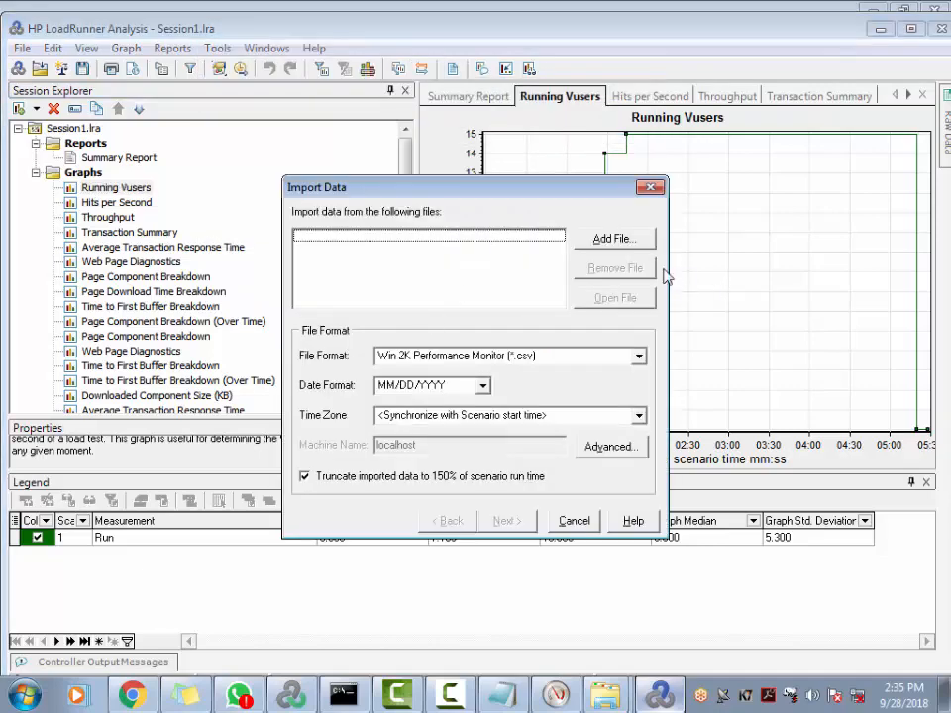
left_click(614, 238)
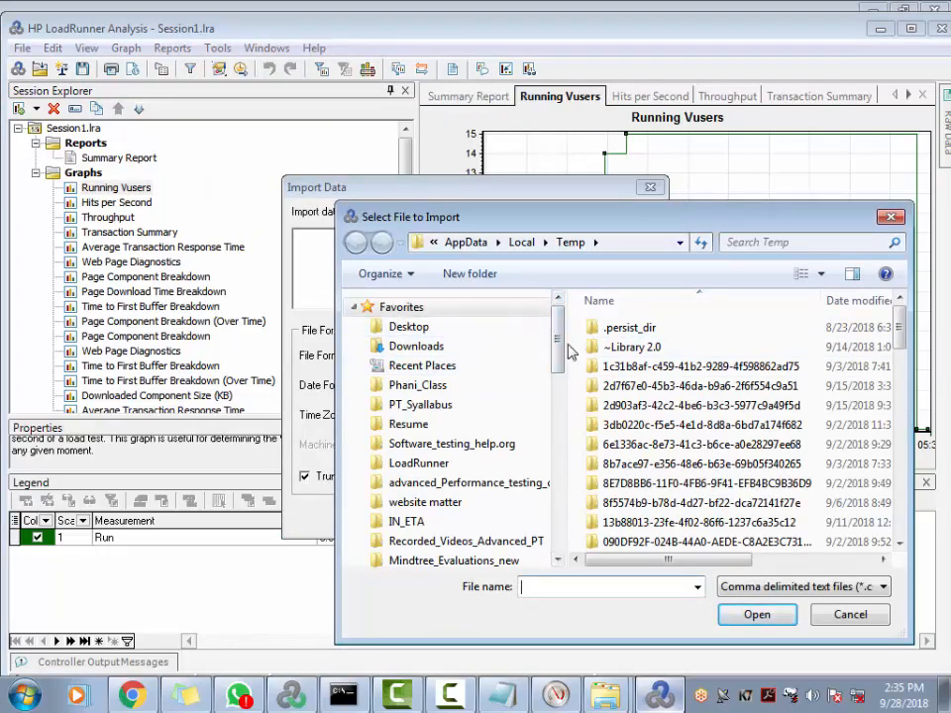
left_click_drag(558, 348, 567, 319)
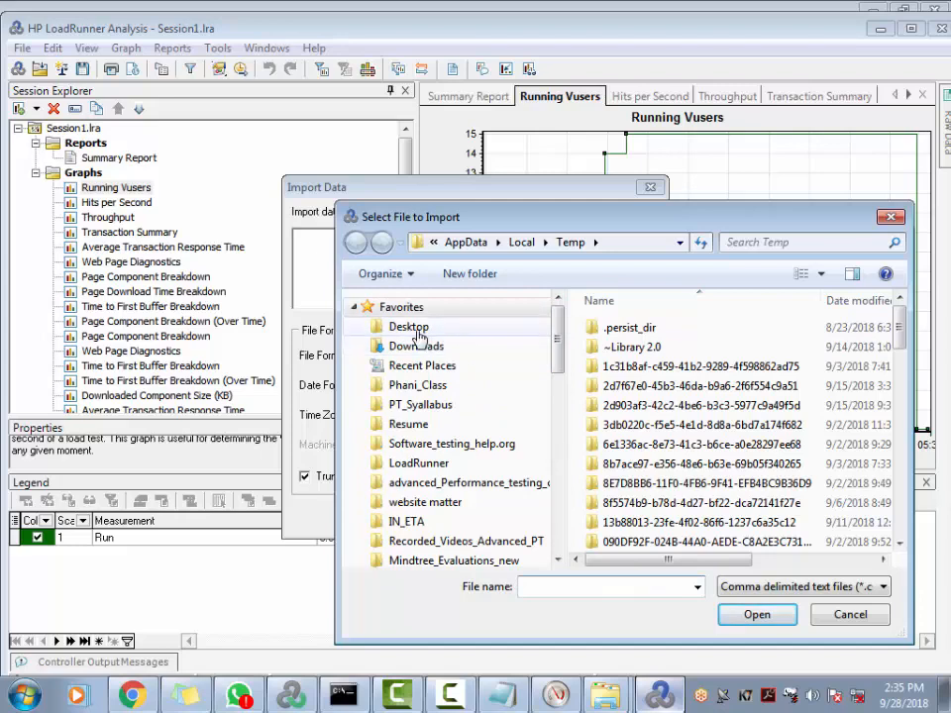
left_click(414, 330)
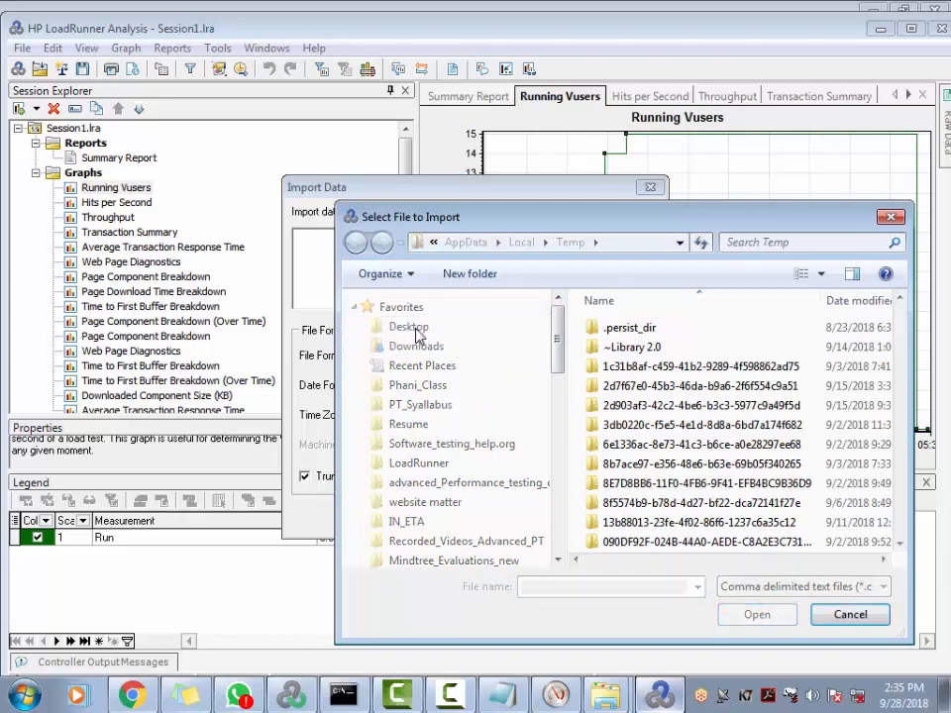
left_click(633, 367)
left_click(656, 368)
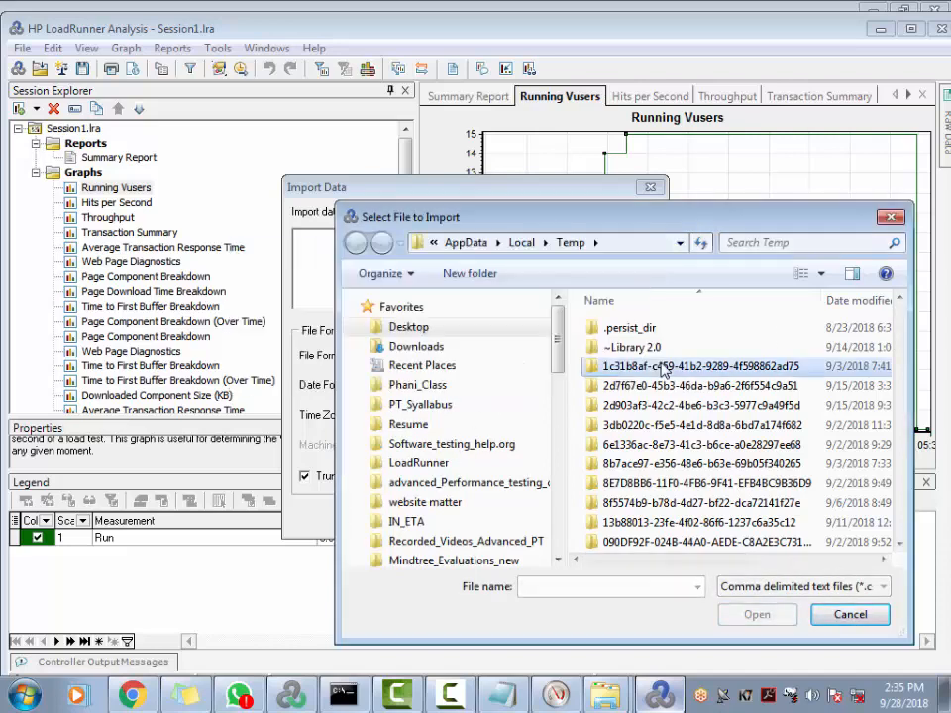
left_click(854, 622)
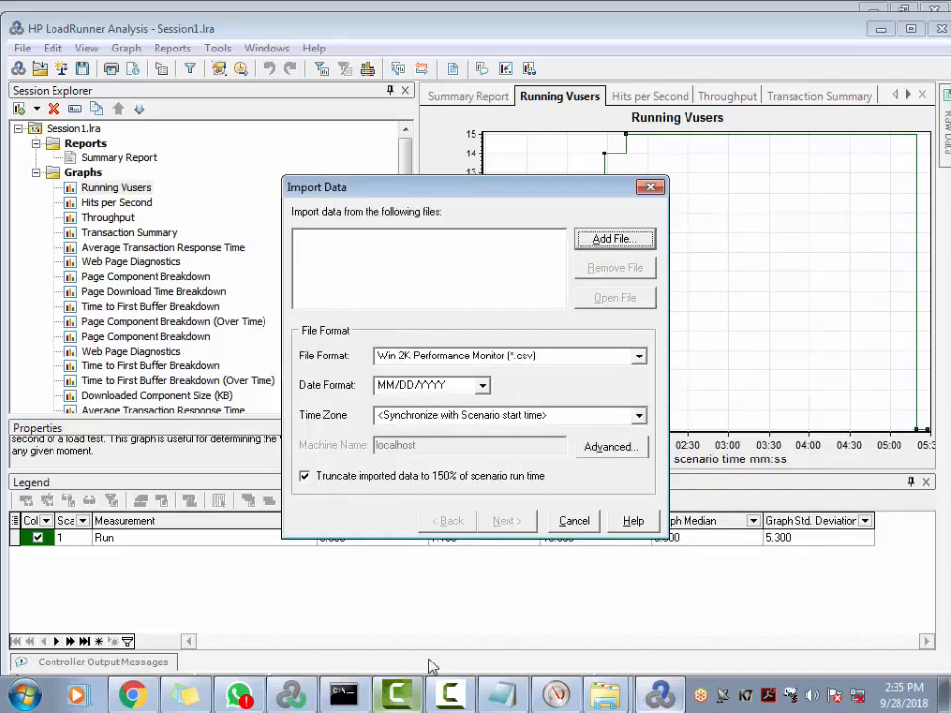
Step: Copy the path of the Performance Monitor log folder and add its Peak_Load_Test_09_28 CSV to the files to import
mouse_move(599, 678)
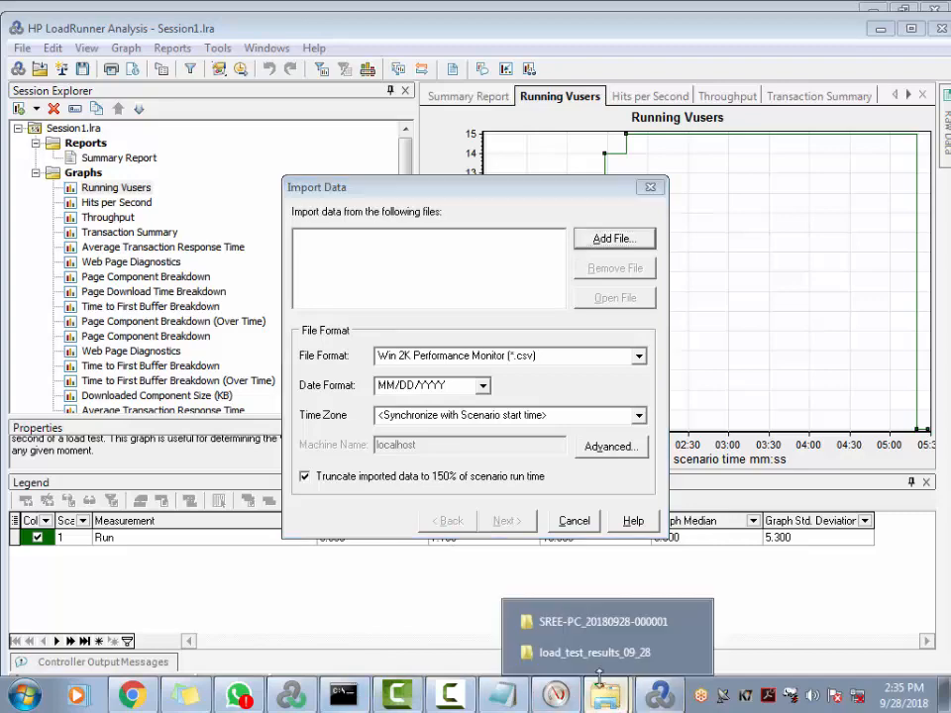
left_click(594, 622)
left_click(622, 36)
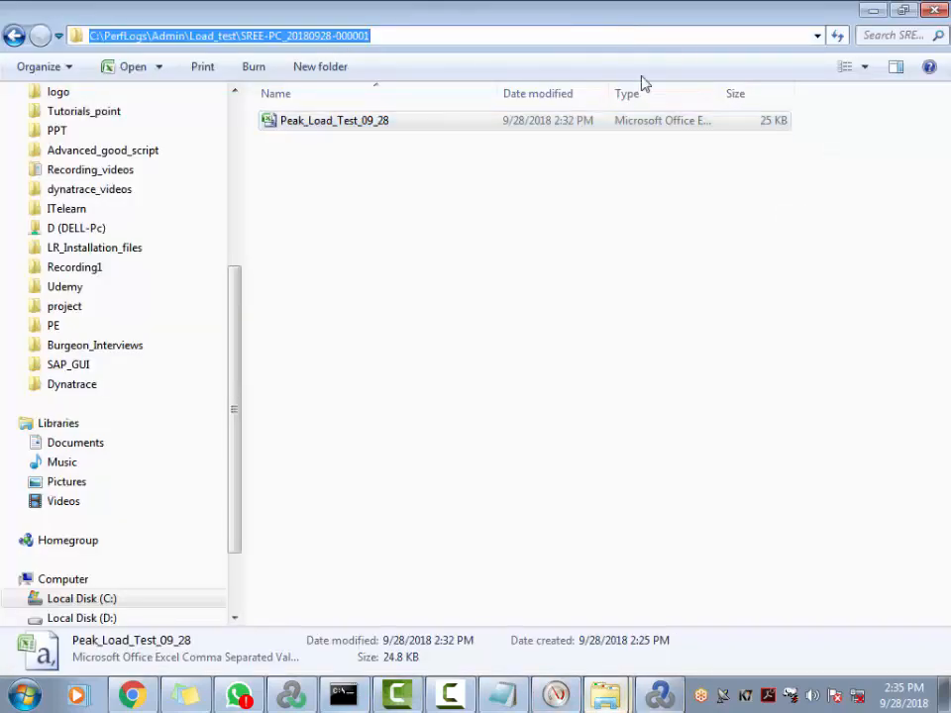
key("alt+Tab")
left_click(613, 238)
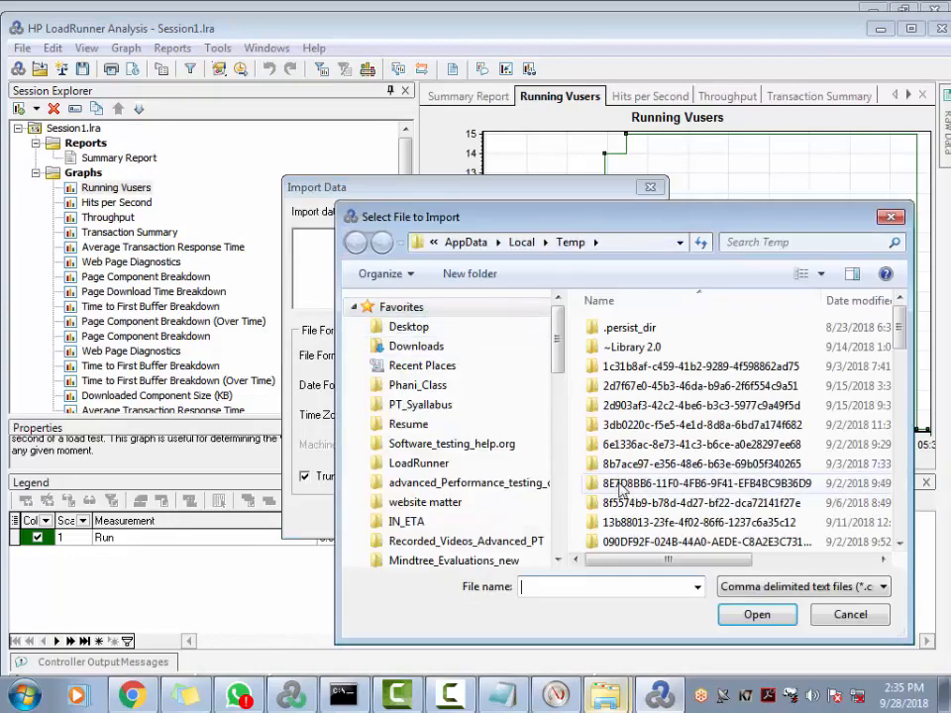
key("ctrl+v")
key("Return")
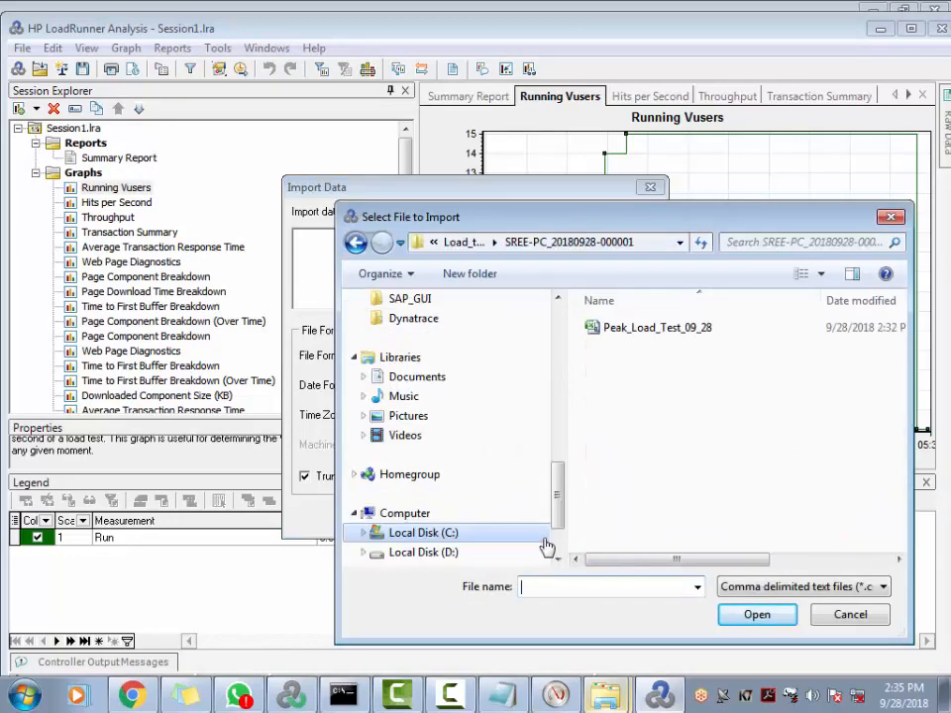
double_click(670, 328)
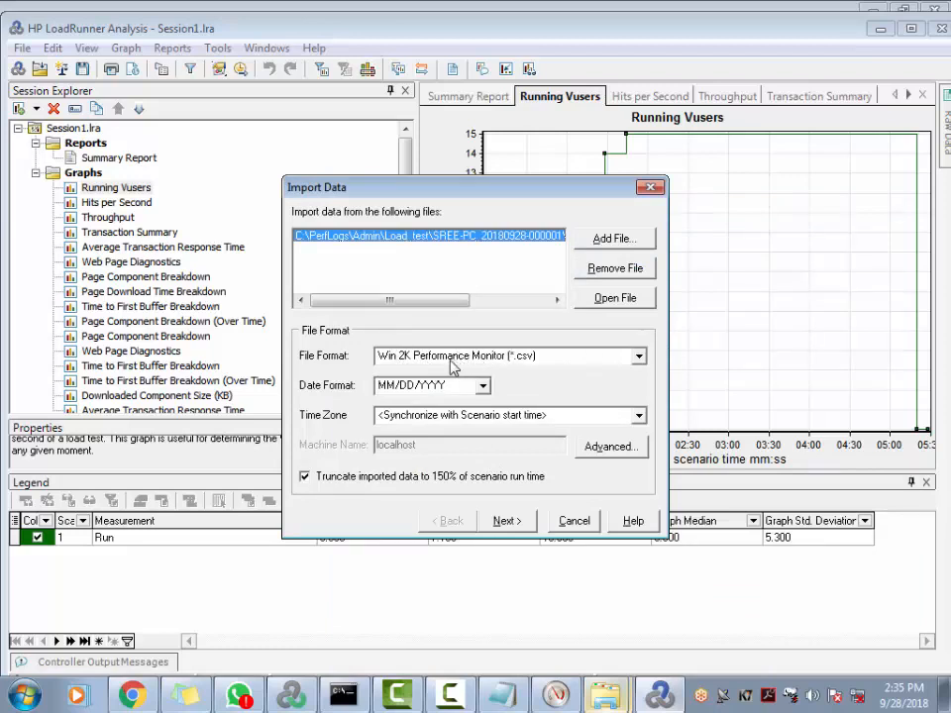
Step: Open the Peak_Load_Test_09_28 log in Excel, check the date format of the last timestamp in column A, and return to LoadRunner Analysis
mouse_move(614, 700)
left_click(600, 674)
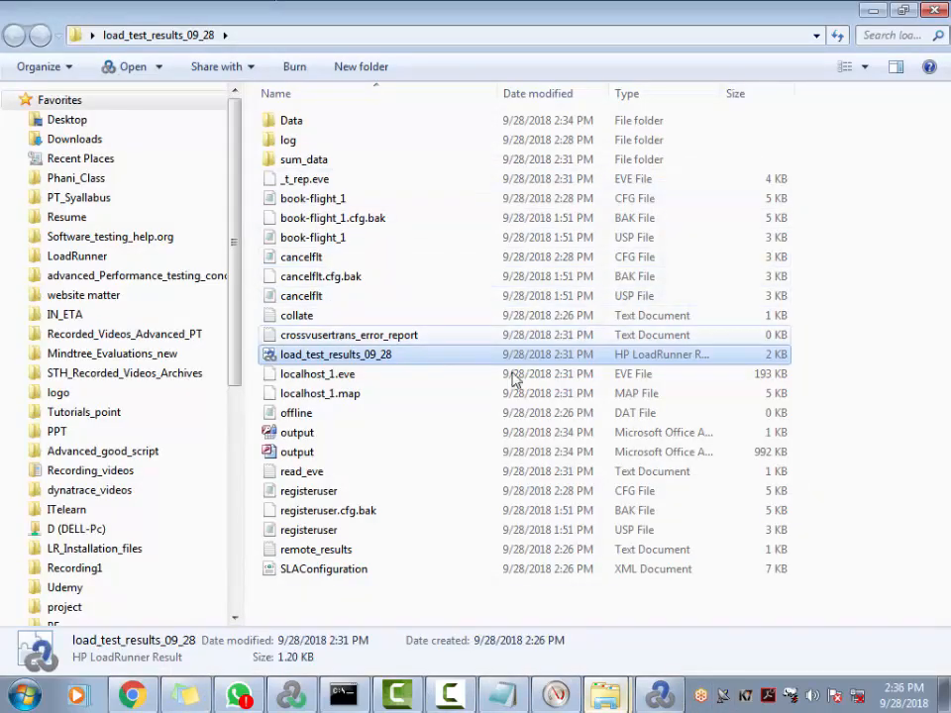
left_click(574, 620)
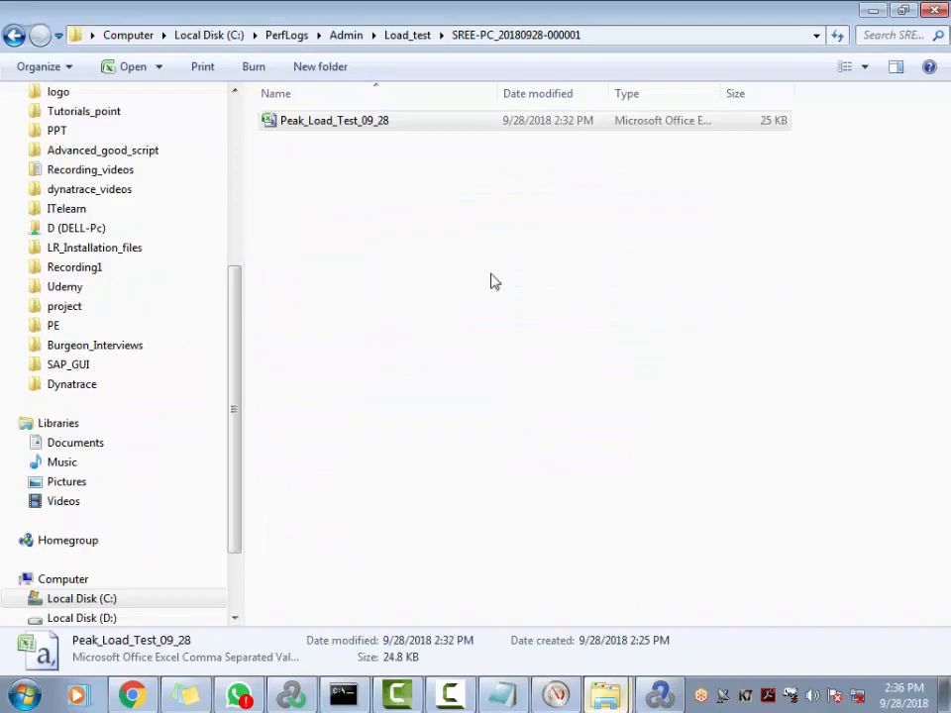
double_click(390, 122)
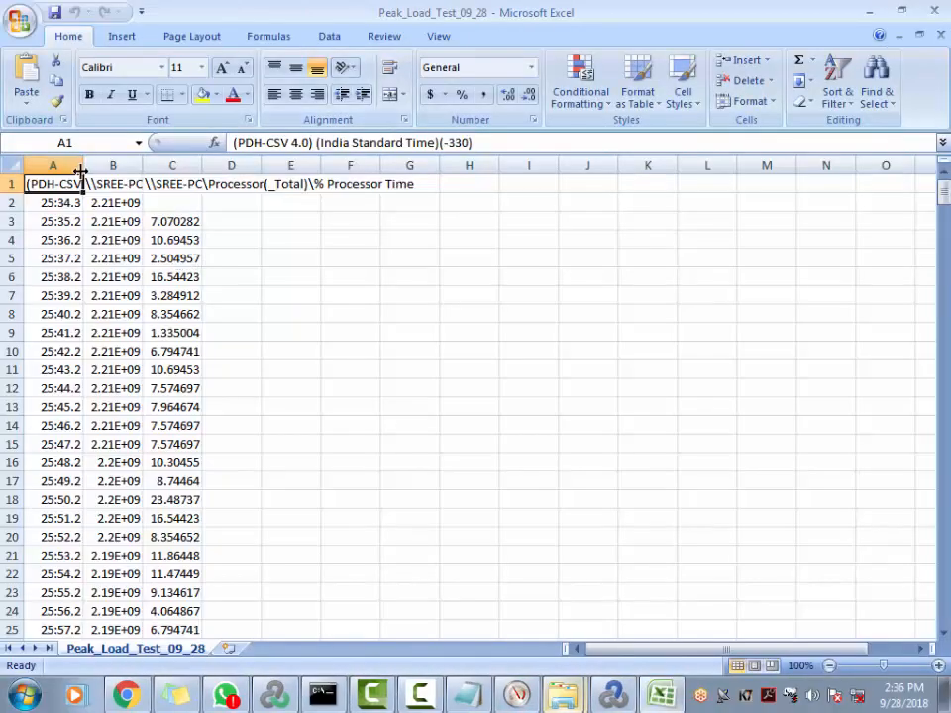
double_click(80, 172)
key("ctrl+Down")
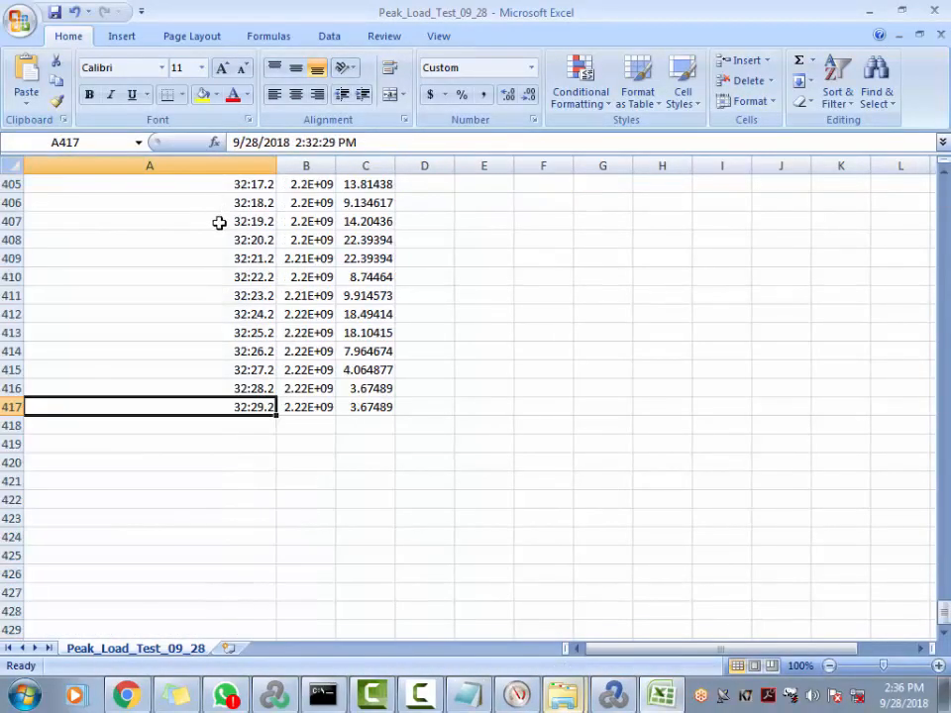
double_click(230, 407)
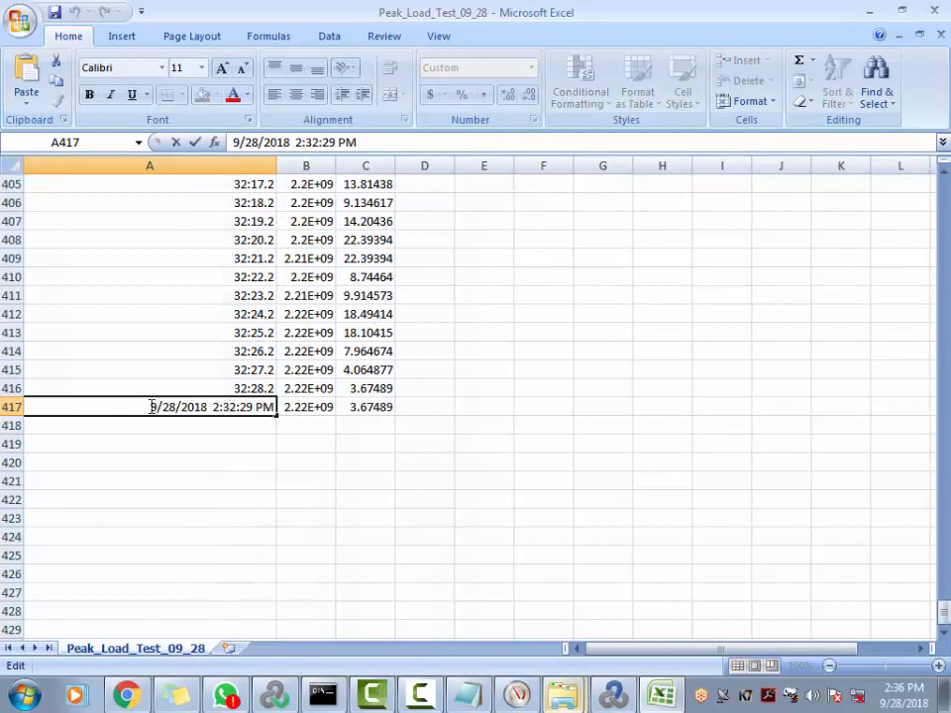
left_click_drag(155, 407, 202, 407)
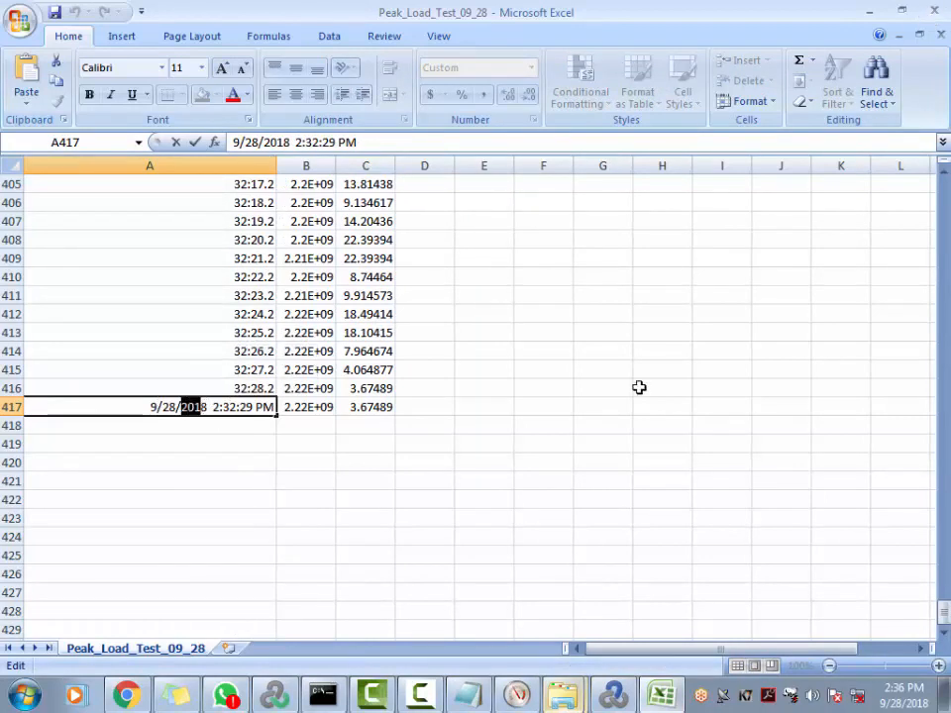
key("alt+Tab")
mouse_move(530, 697)
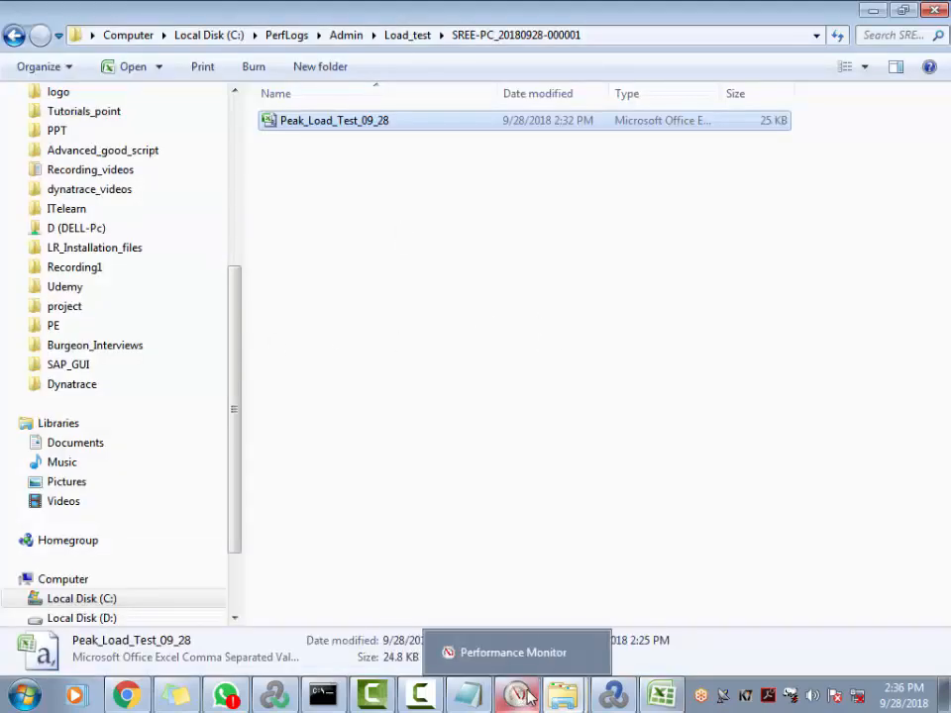
left_click(613, 696)
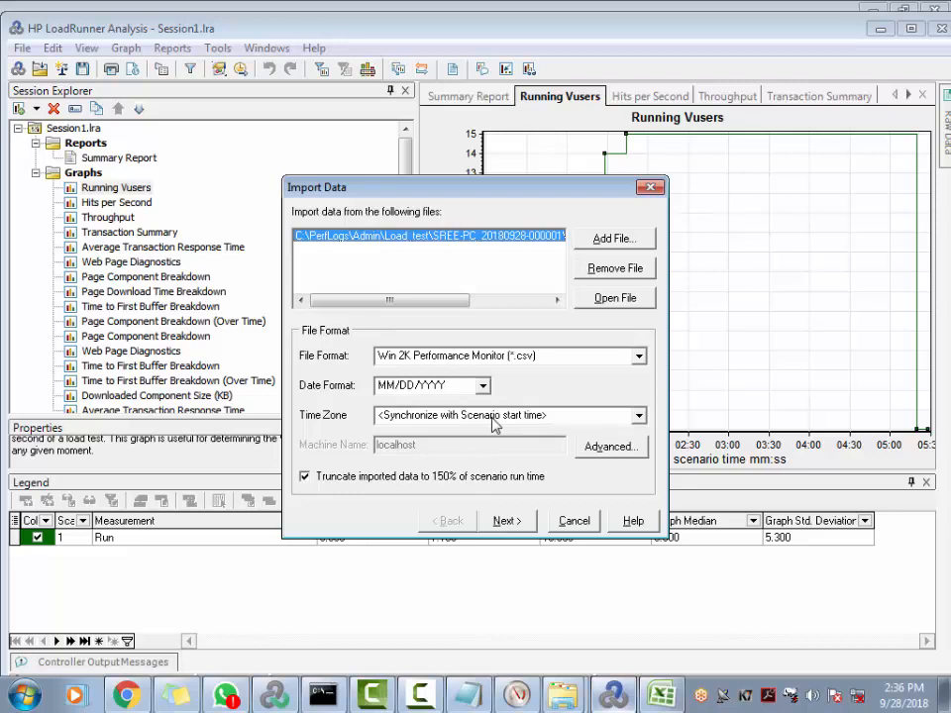
Step: Choose Windows Resources under System Resources as the monitor type and try to import the performance log
left_click(505, 521)
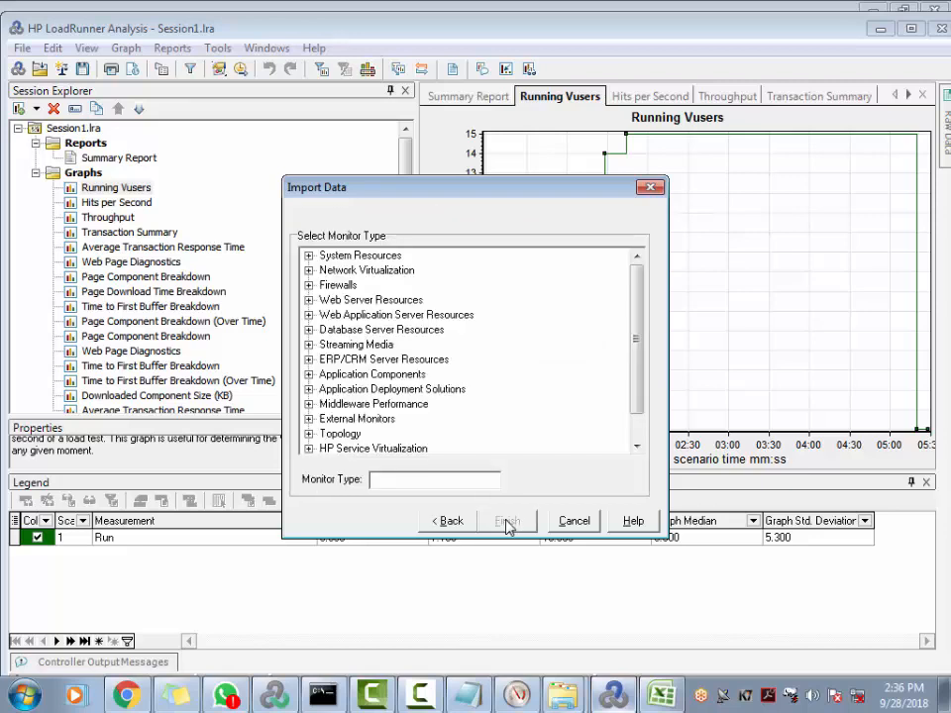
left_click(309, 257)
left_click(354, 271)
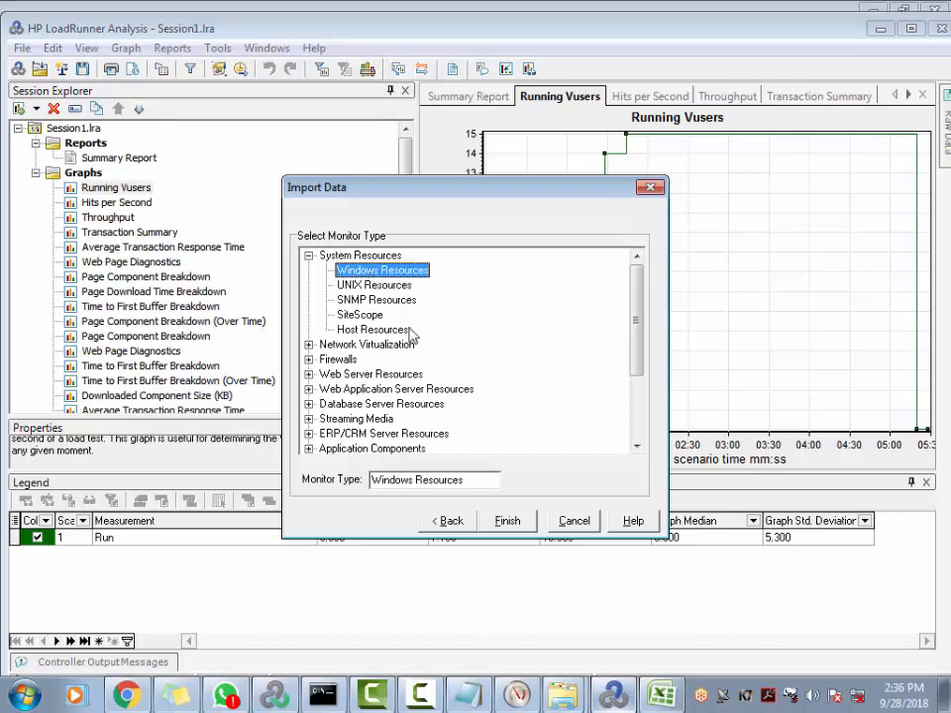
left_click(509, 522)
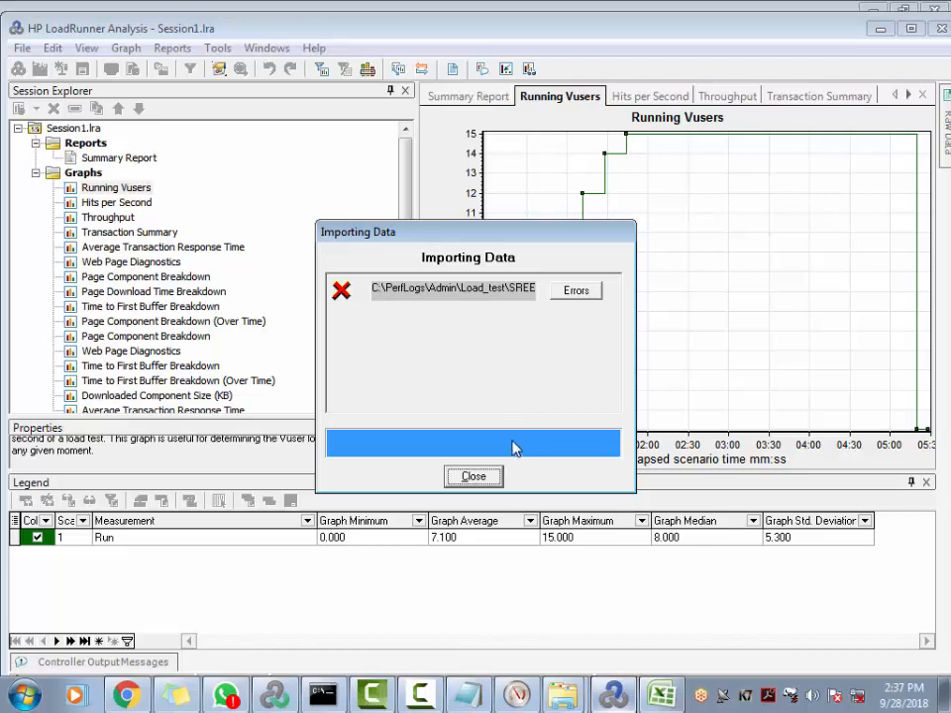
Step: Read the import error details, and close the Peak_Load_Test_09_28 file in Excel without saving the changes
left_click(570, 295)
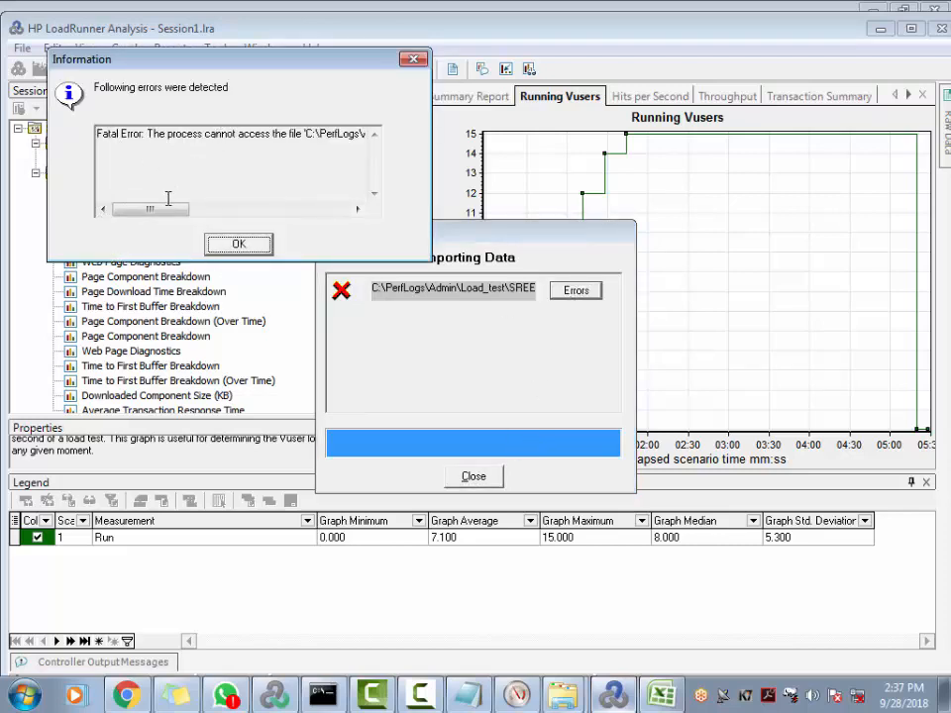
left_click_drag(178, 208, 344, 216)
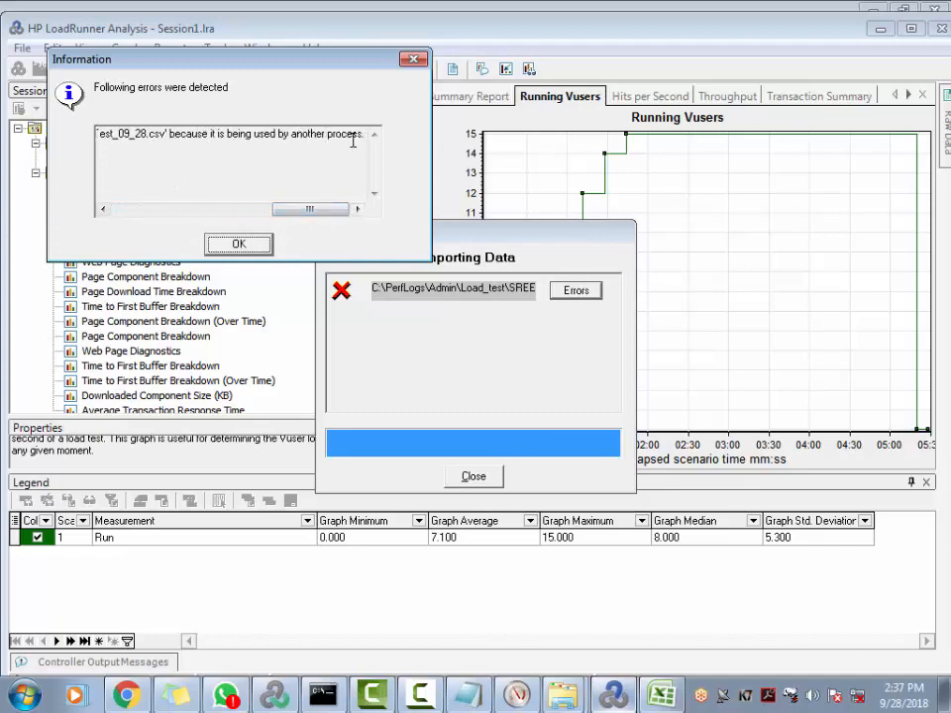
left_click(669, 699)
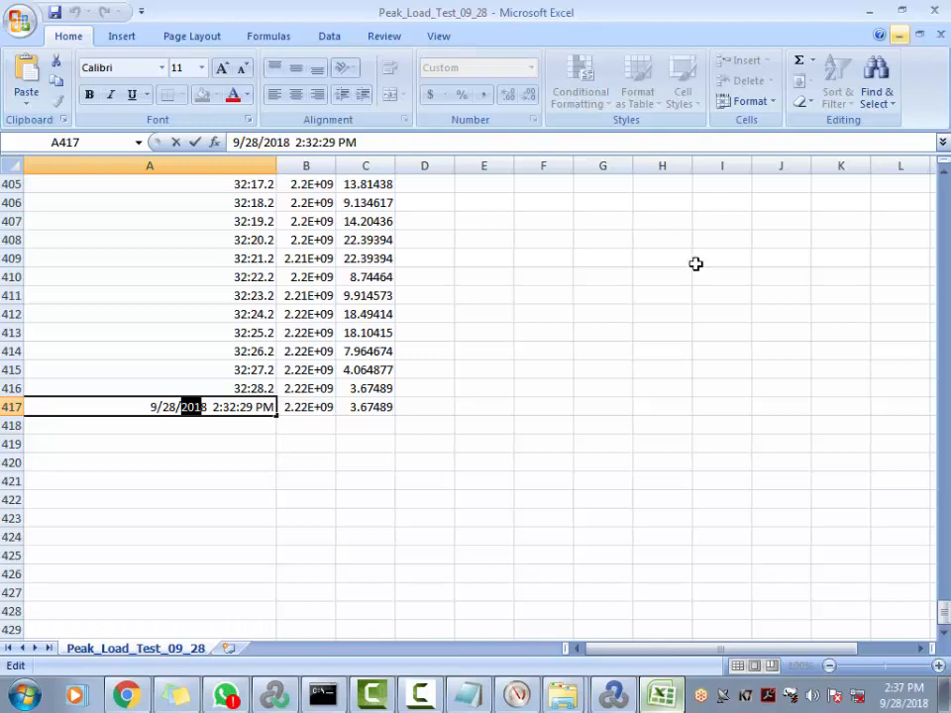
key("alt+Tab")
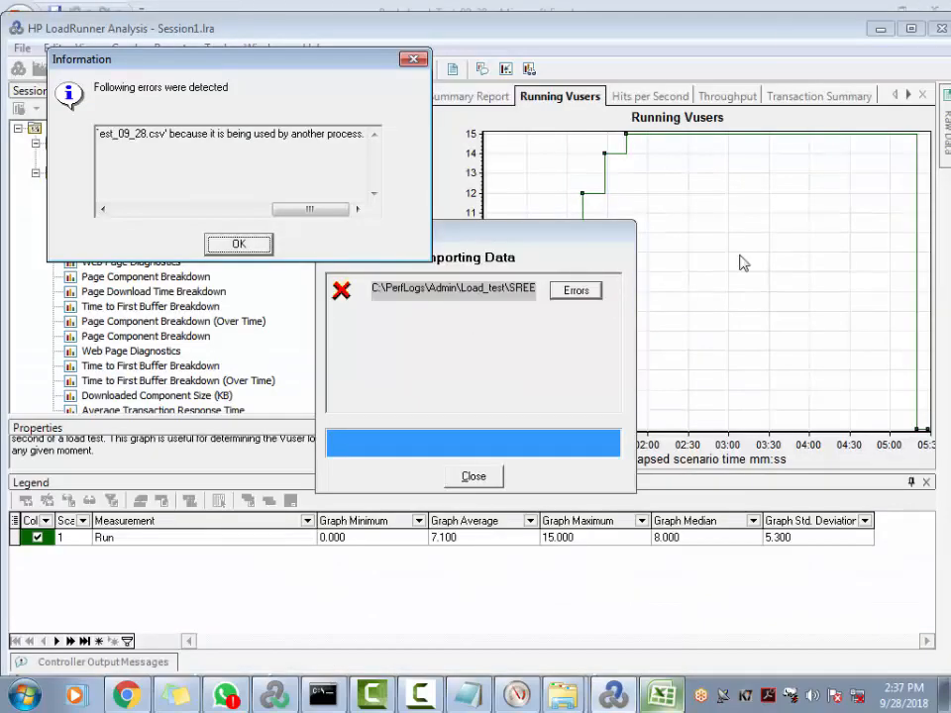
left_click(662, 694)
key("alt+F4")
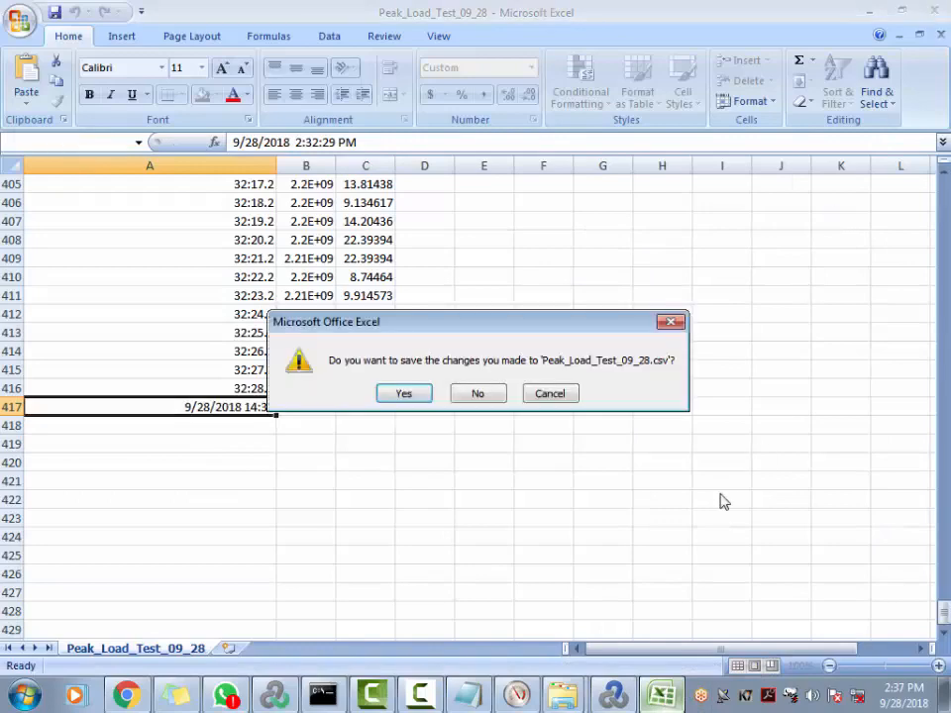
left_click(472, 396)
Step: Dismiss the error report, rerun the import with the Windows Resources monitor type, and close the import messages
left_click(239, 244)
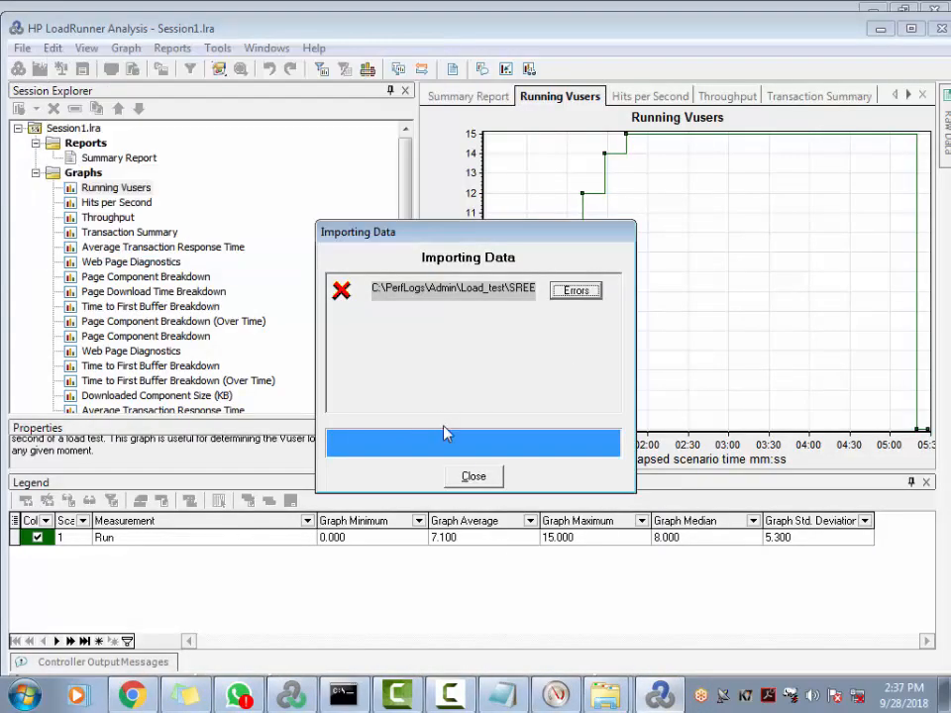
left_click(474, 476)
left_click(381, 269)
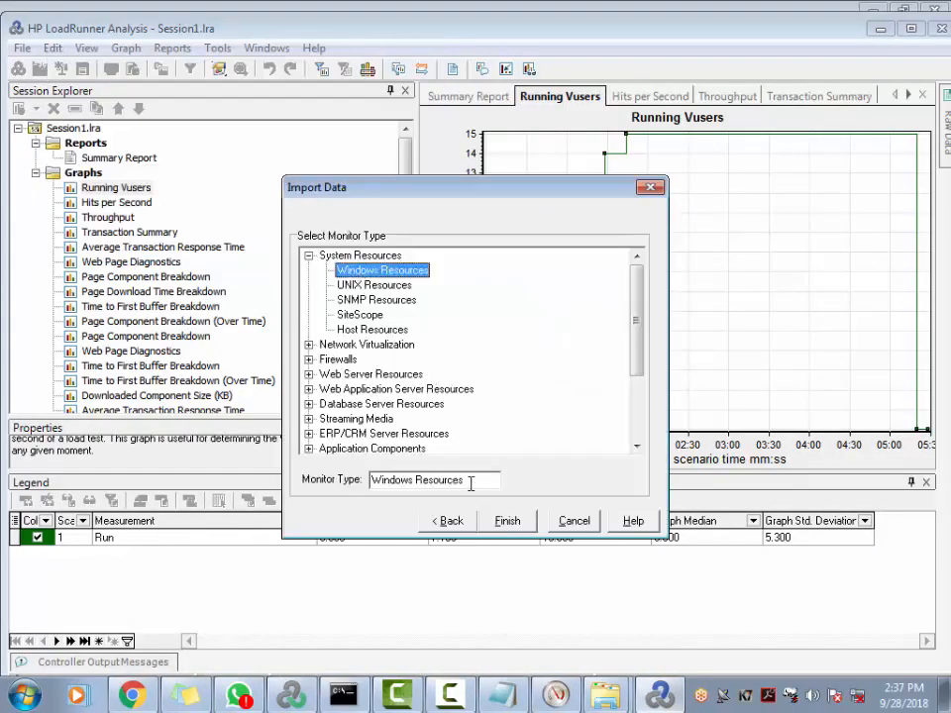
left_click(507, 519)
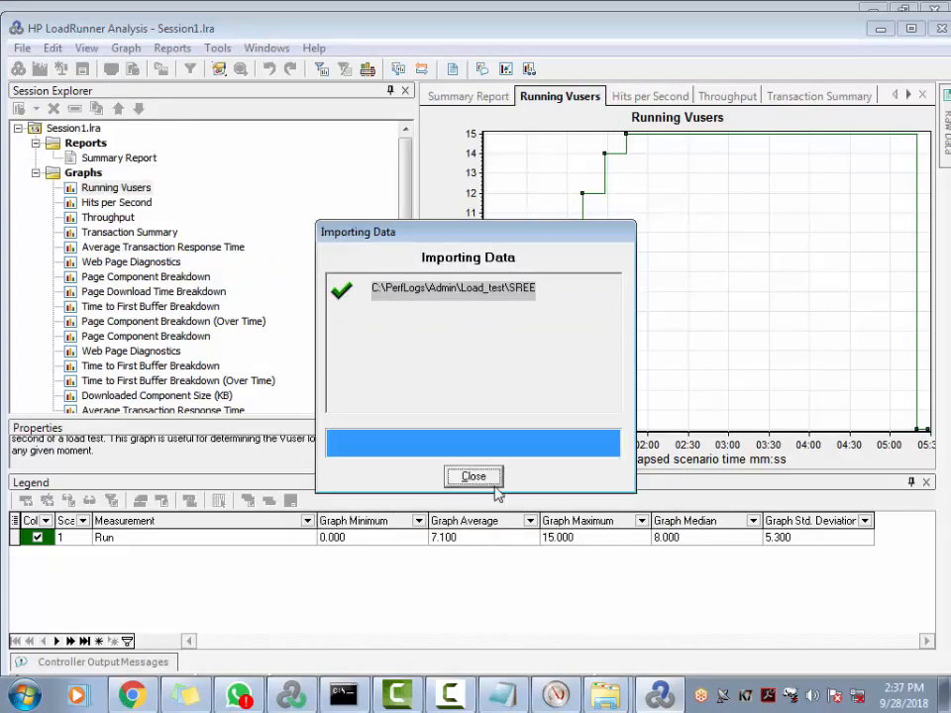
left_click(473, 477)
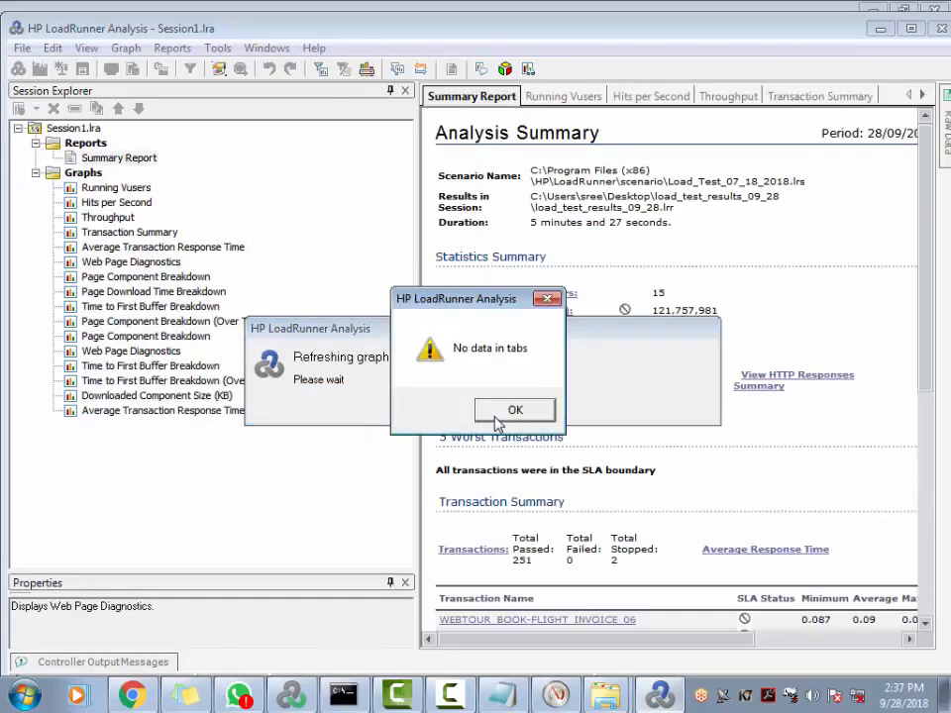
left_click(495, 417)
Step: Add the Windows Resources graph from System Resources to the session and highlight its Process(_Total) (Private Bytes) measurement
right_click(104, 162)
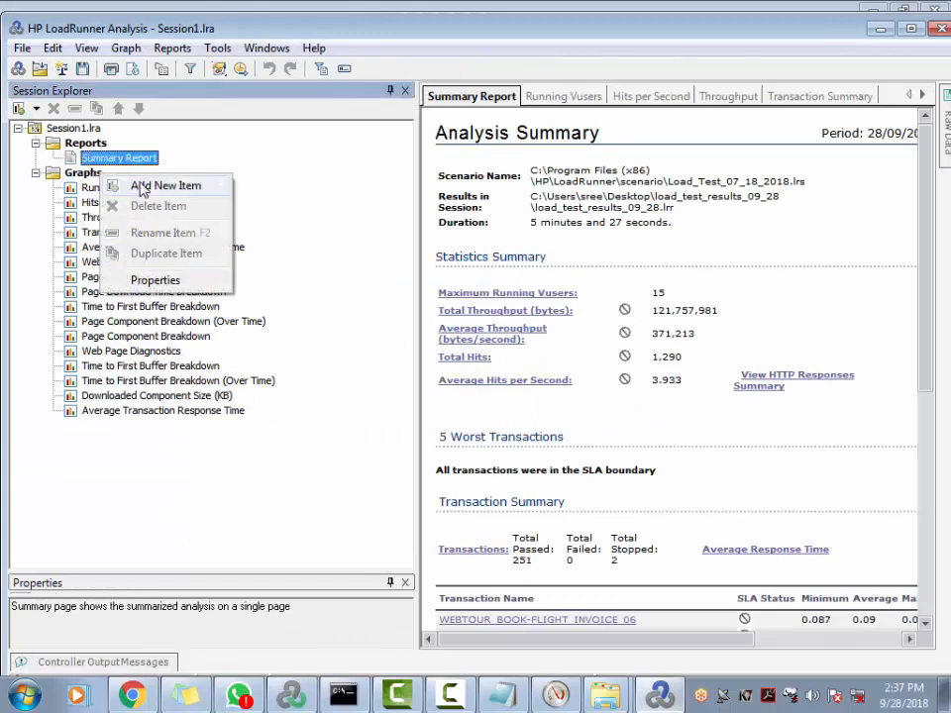
mouse_move(136, 185)
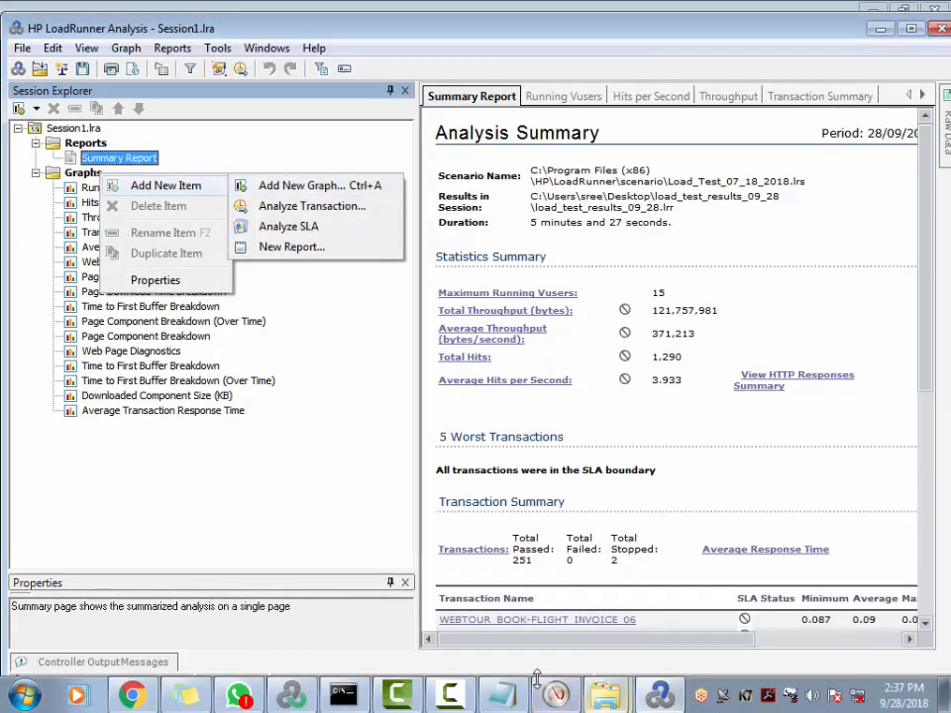
left_click(314, 188)
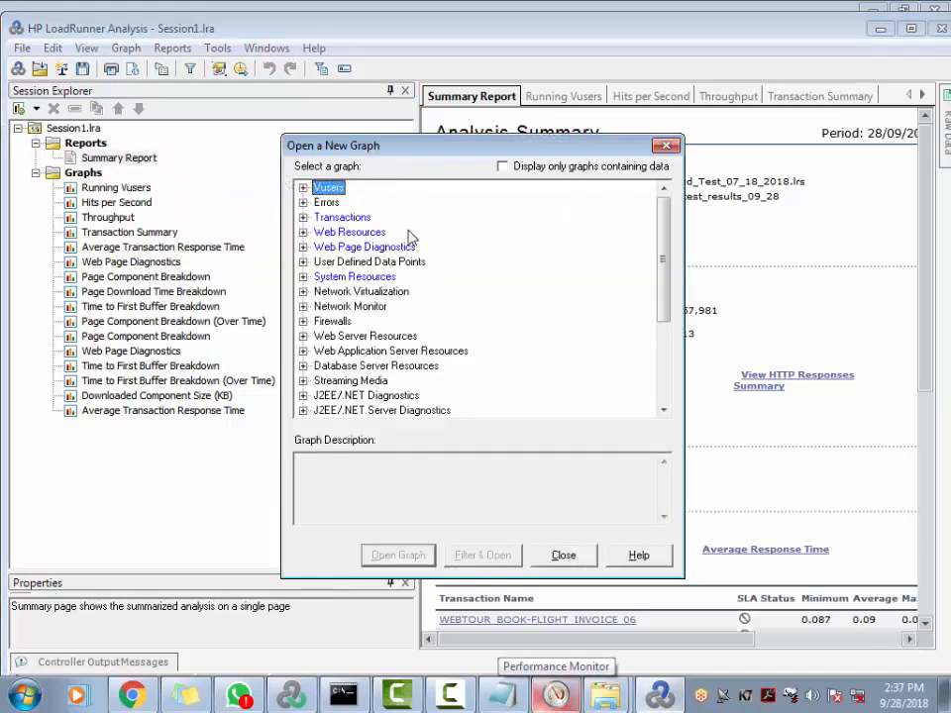
left_click(303, 277)
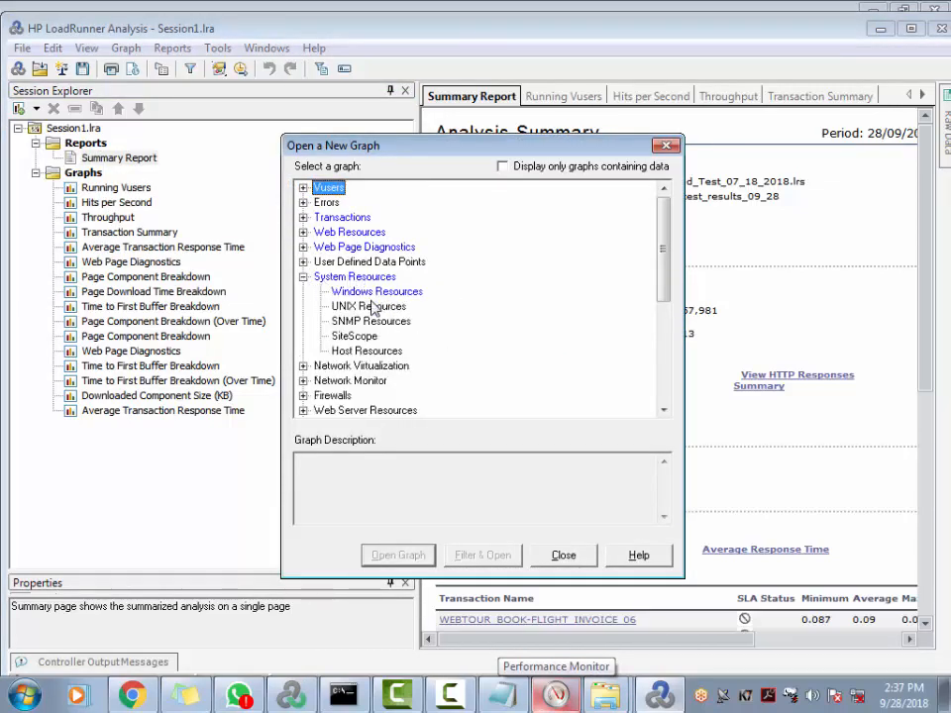
left_click(372, 294)
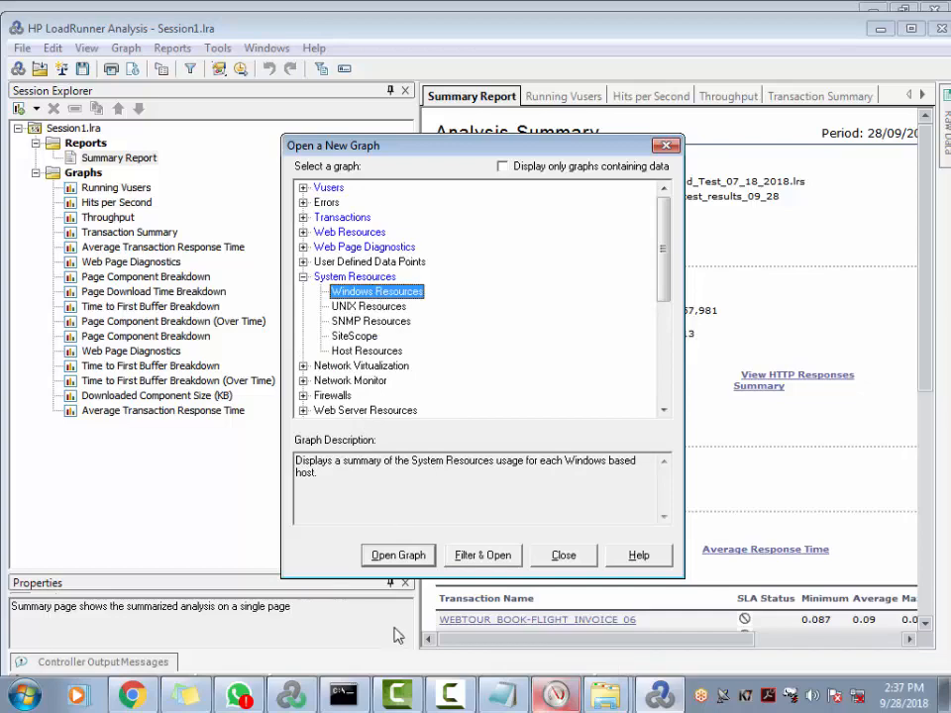
left_click(386, 565)
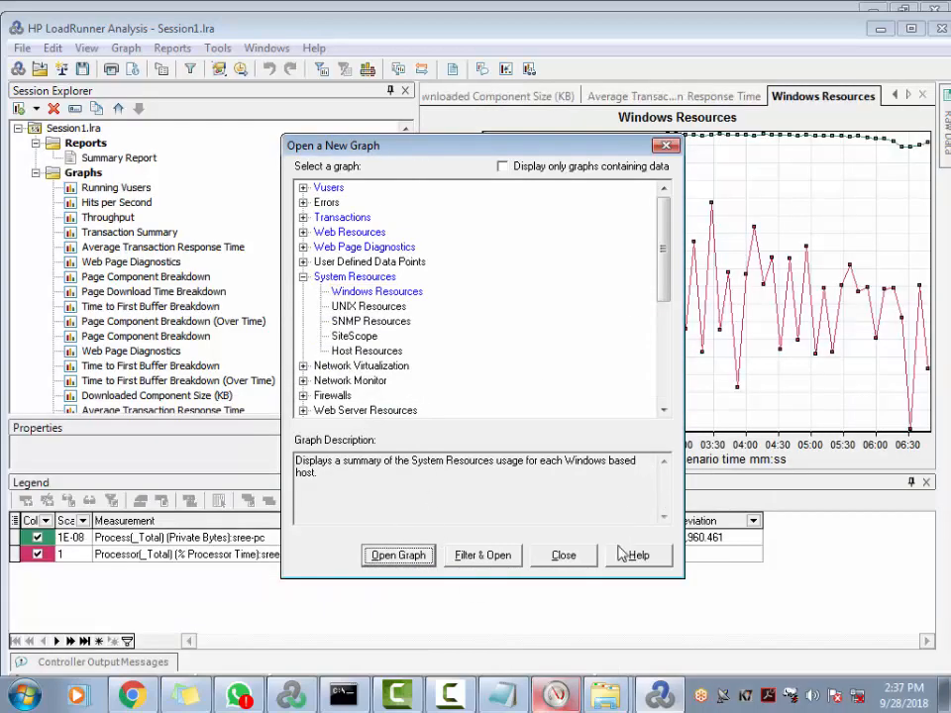
left_click(577, 561)
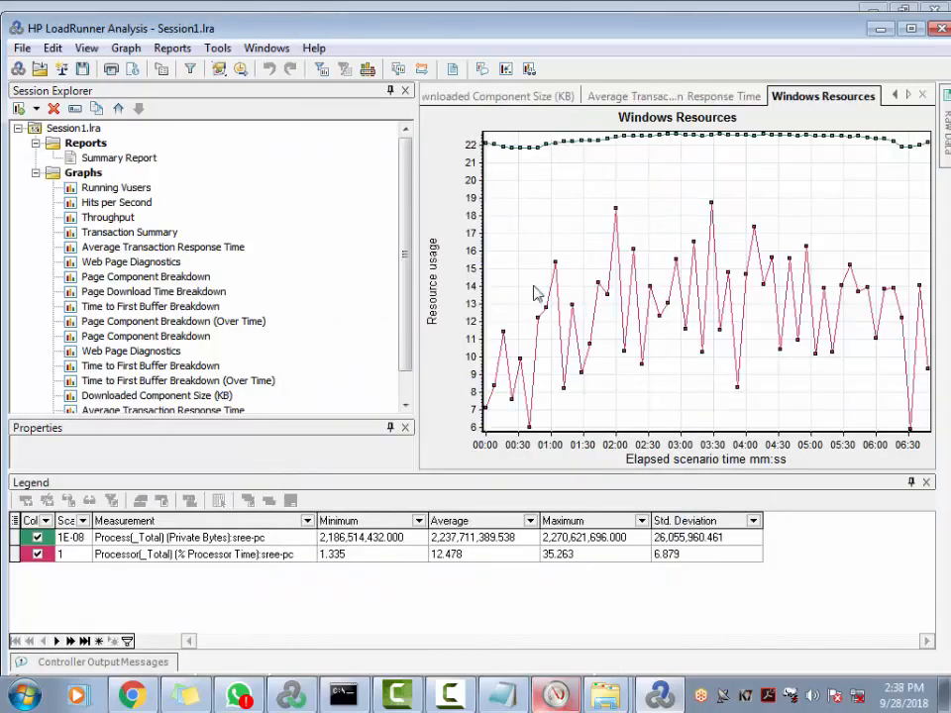
left_click(143, 541)
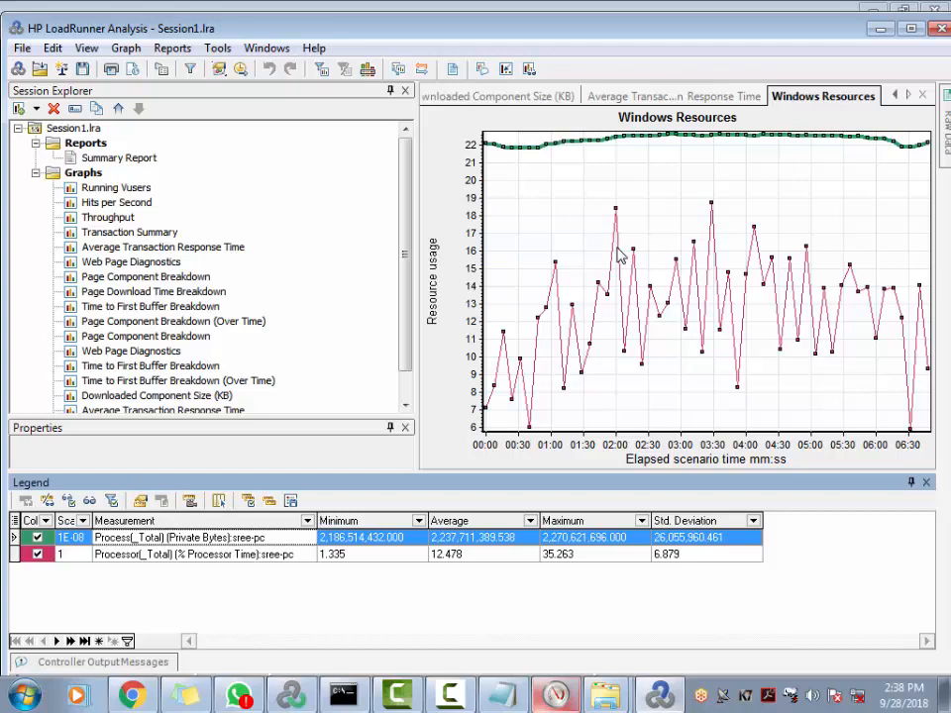
Step: Browse the report options available for the analysis session
left_click(173, 48)
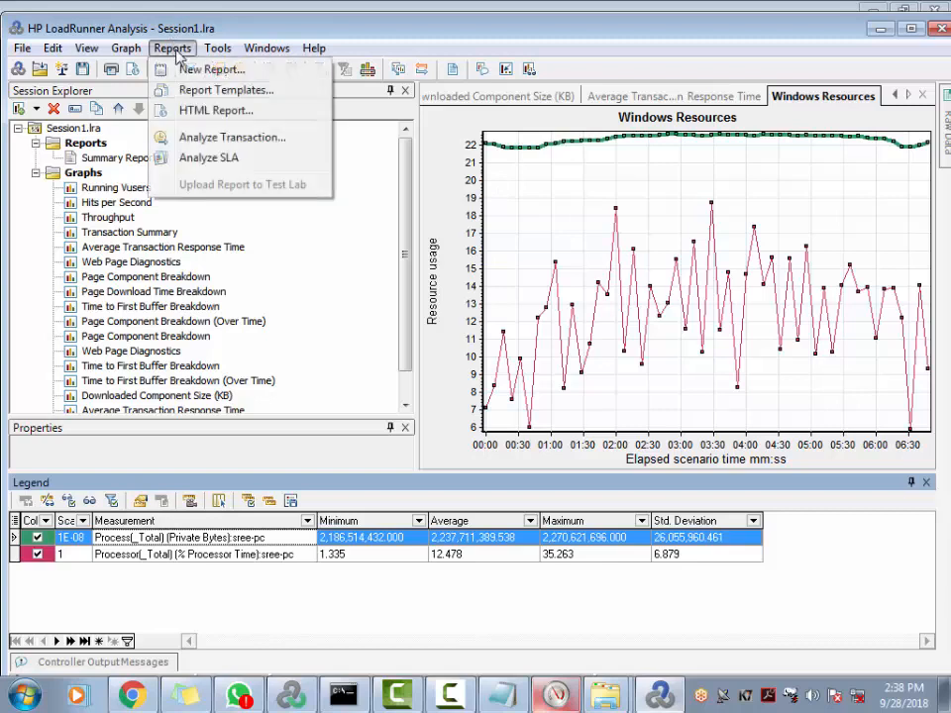